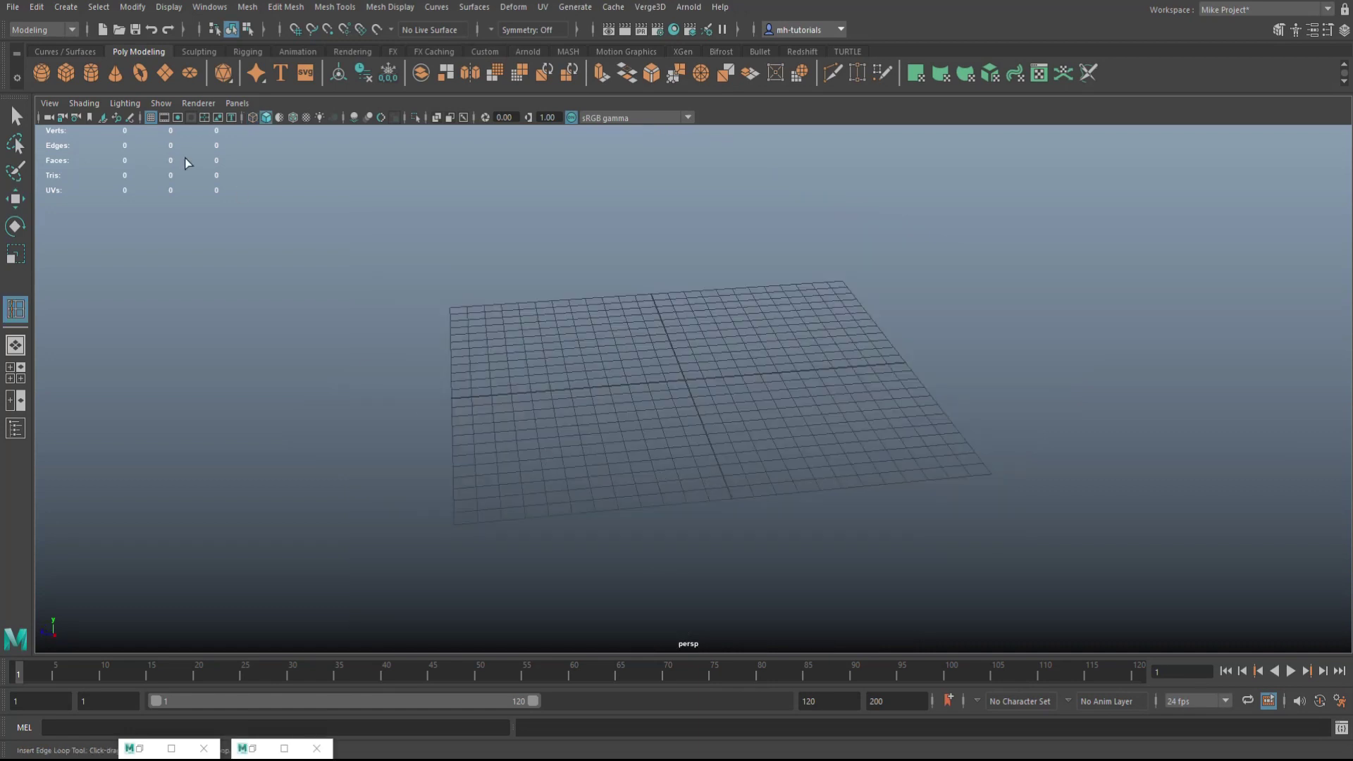
Step: Create a polygon cube at the origin and set its width, height and depth subdivisions to 3
{"action": "left_click", "coordinate": [66, 73]}
{"action": "scroll", "coordinate": [760, 468], "scroll_direction": "up", "scroll_amount": 5}
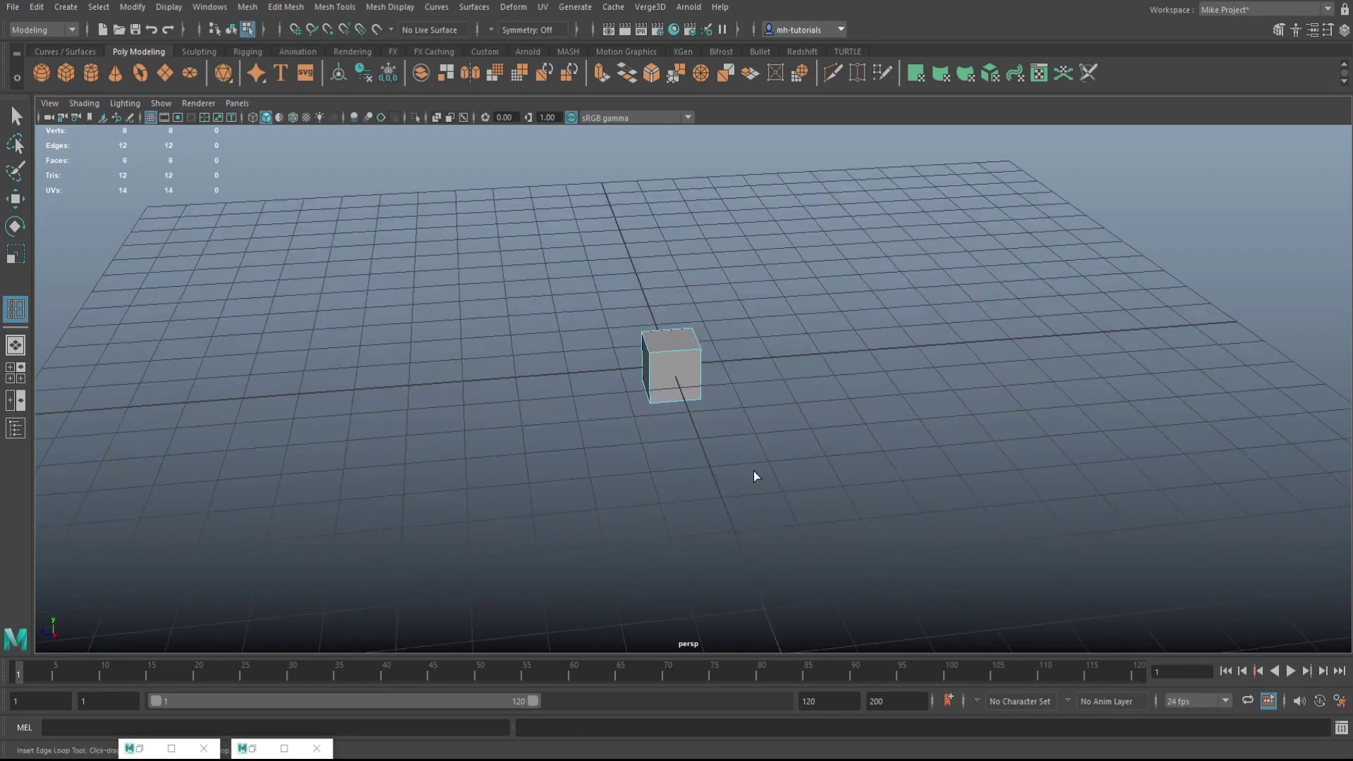
{"action": "key", "text": "ctrl+a"}
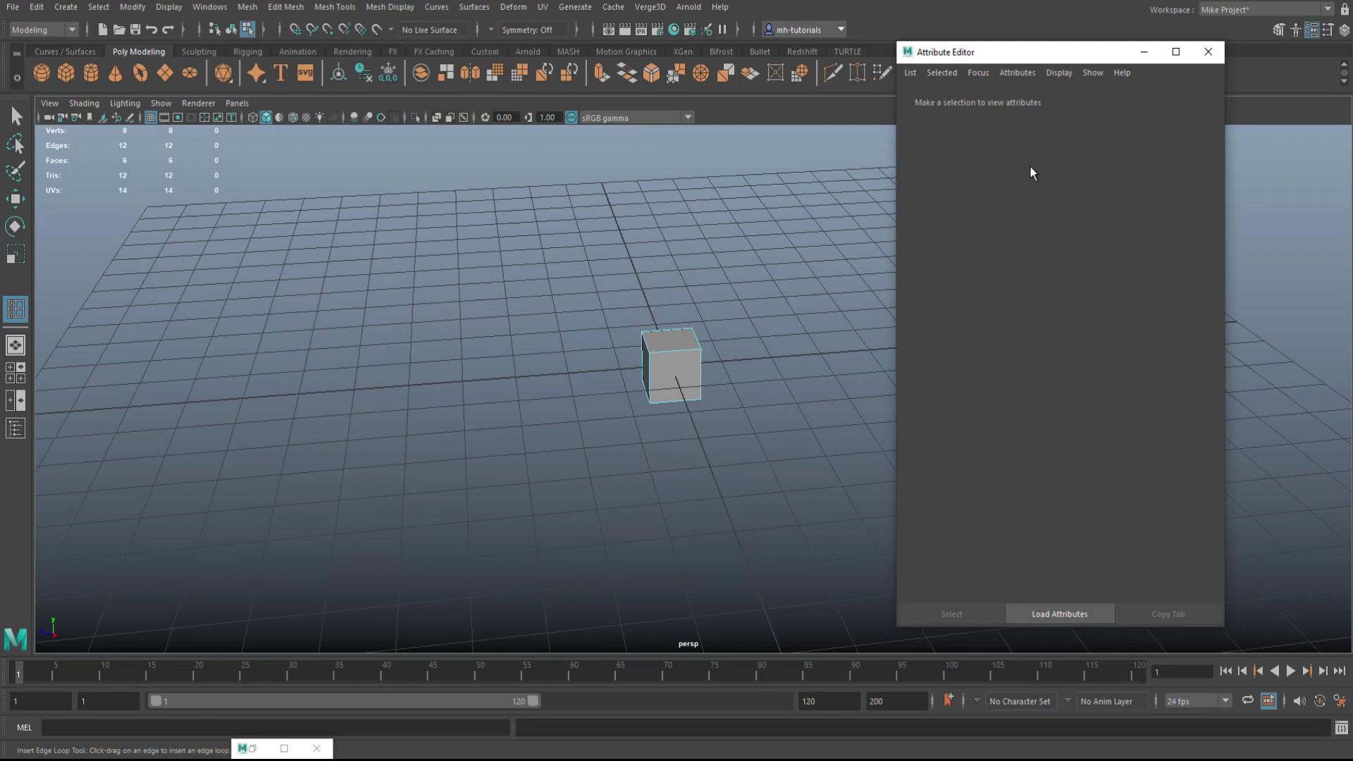
{"action": "right_click_drag", "start_coordinate": [691, 341], "coordinate": [746, 317]}
{"action": "left_click", "coordinate": [685, 351]}
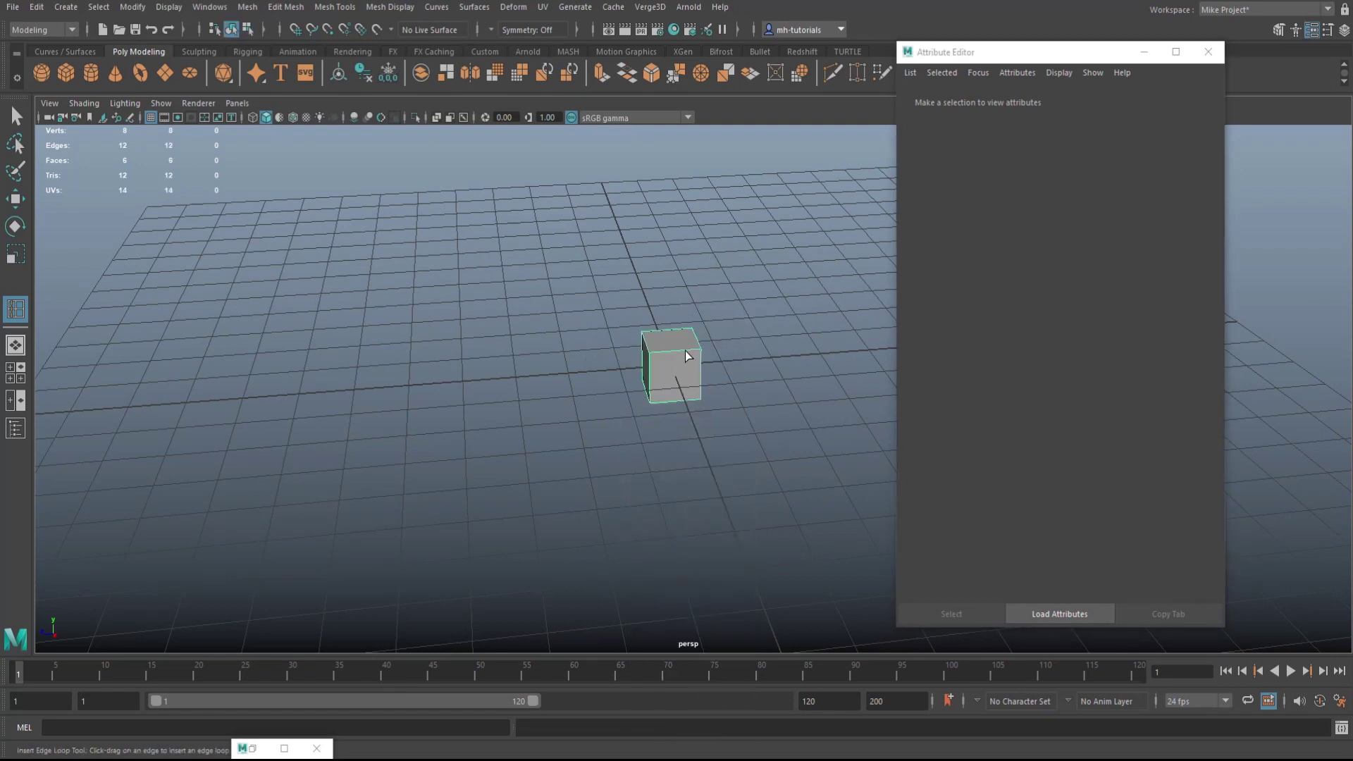
{"action": "left_click", "coordinate": [1040, 101]}
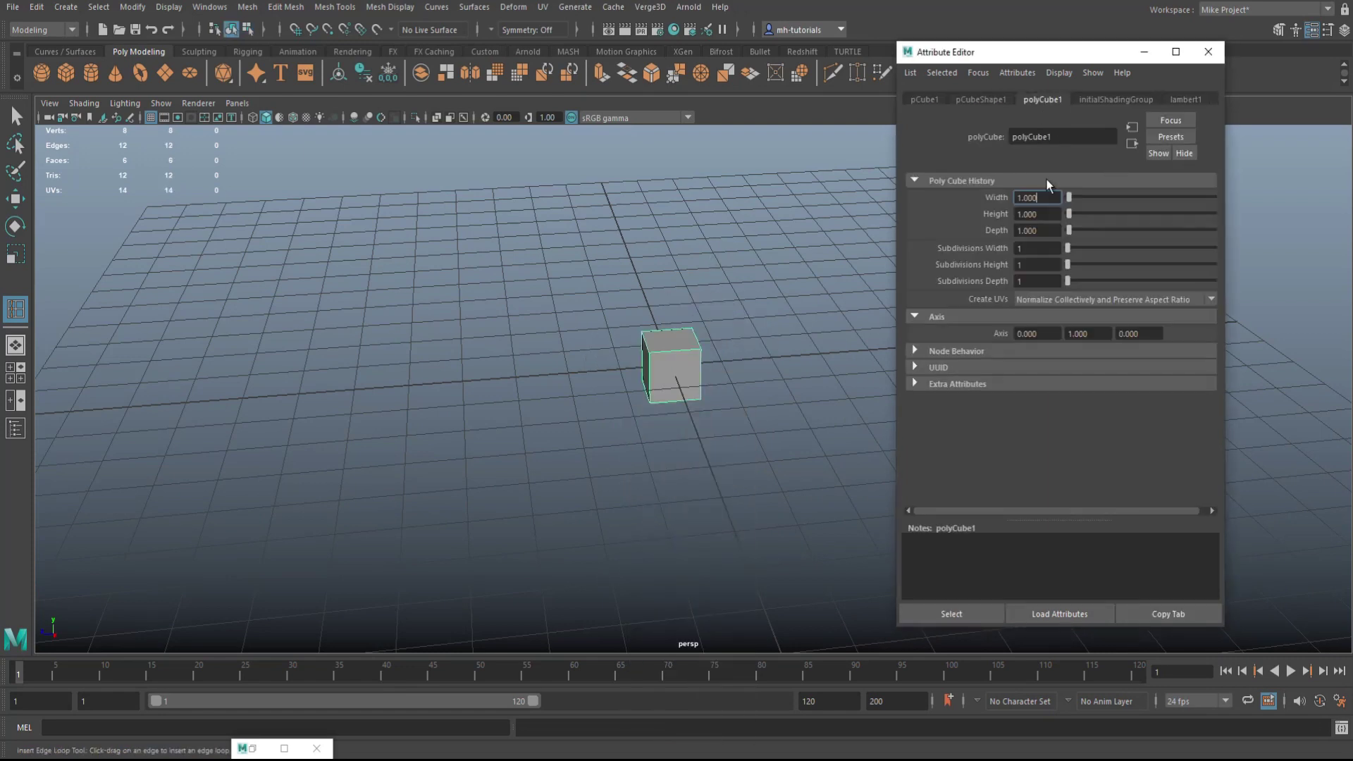
{"action": "left_click", "coordinate": [1046, 251]}
{"action": "type", "text": "3"}
{"action": "key", "text": "Tab"}
{"action": "type", "text": "3"}
{"action": "key", "text": "Tab"}
{"action": "type", "text": "3"}
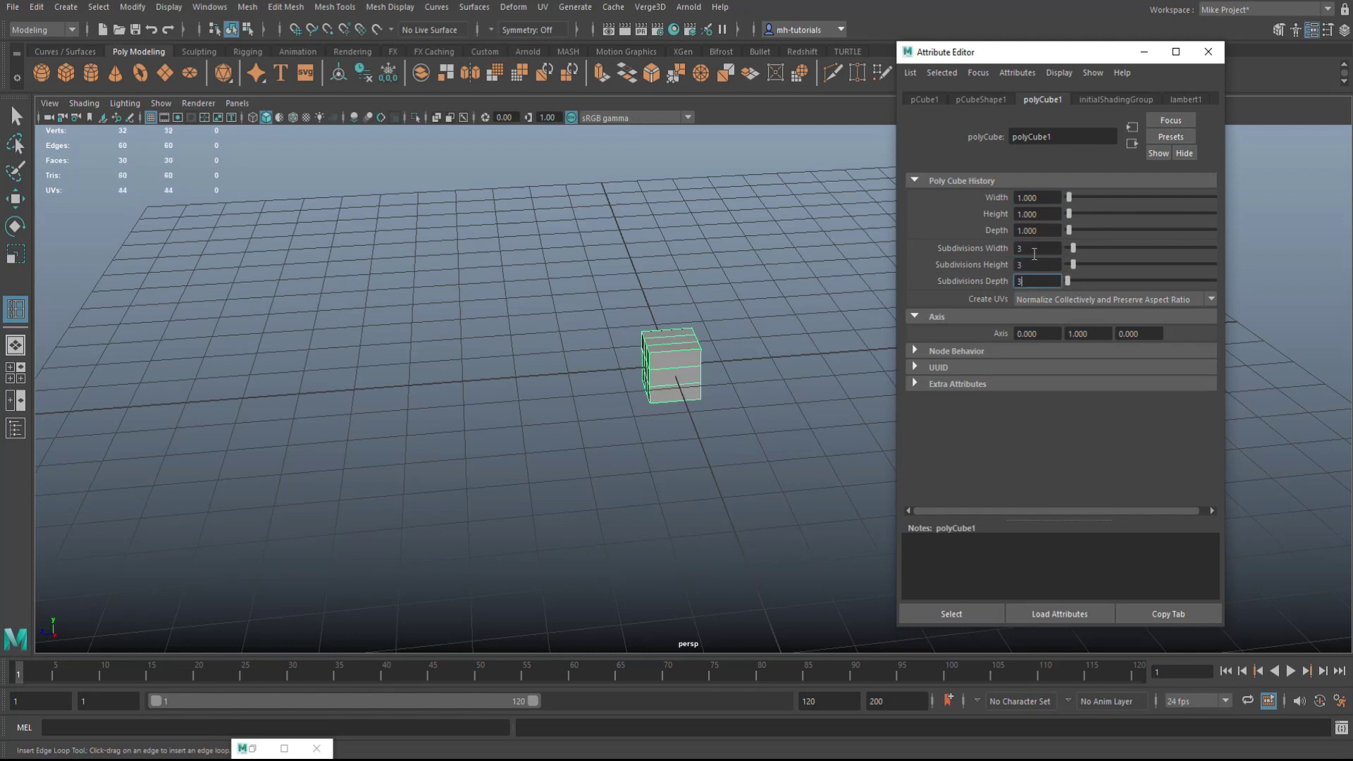
{"action": "key", "text": "Tab"}
{"action": "scroll", "coordinate": [847, 288], "scroll_direction": "up", "scroll_amount": 2}
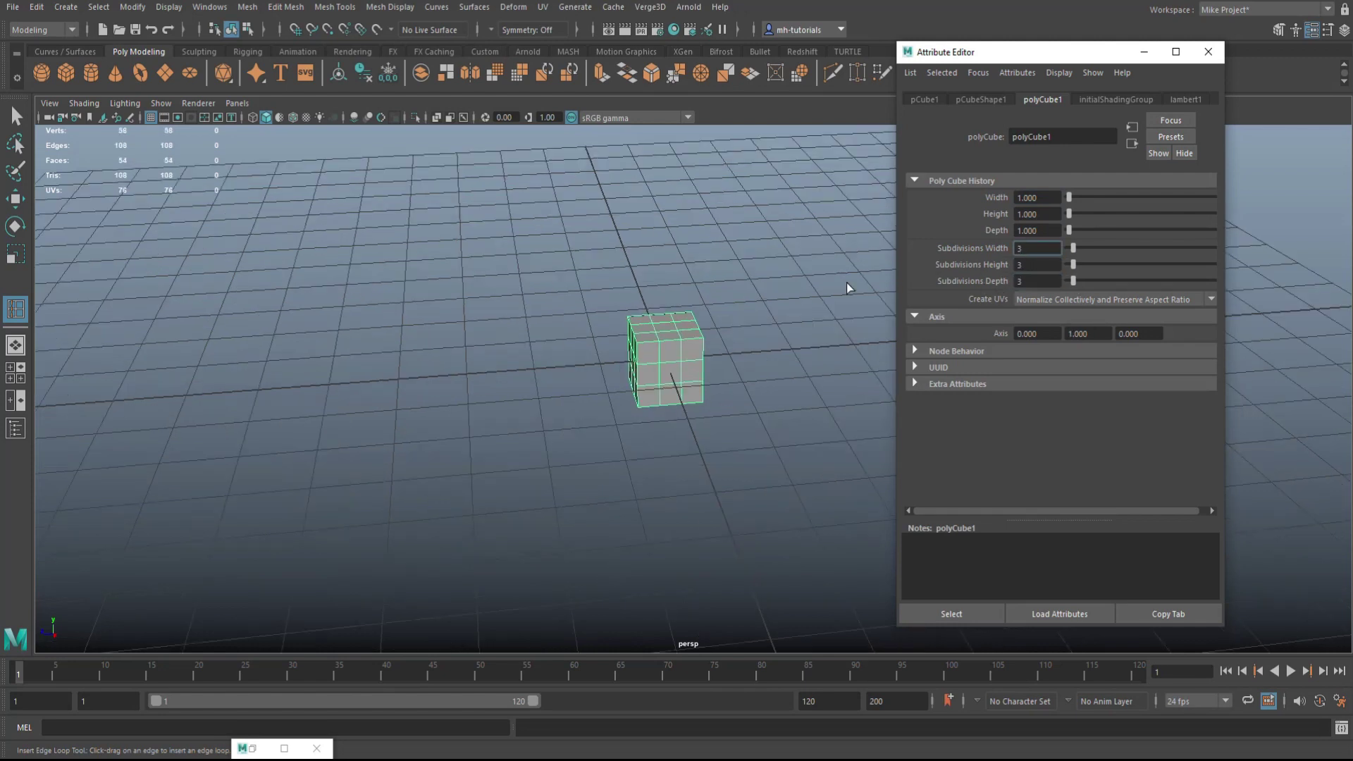
{"action": "left_click", "coordinate": [1207, 52]}
Step: Scale the cube along the Z axis by about 12 to form a long beam
{"action": "key", "text": "r"}
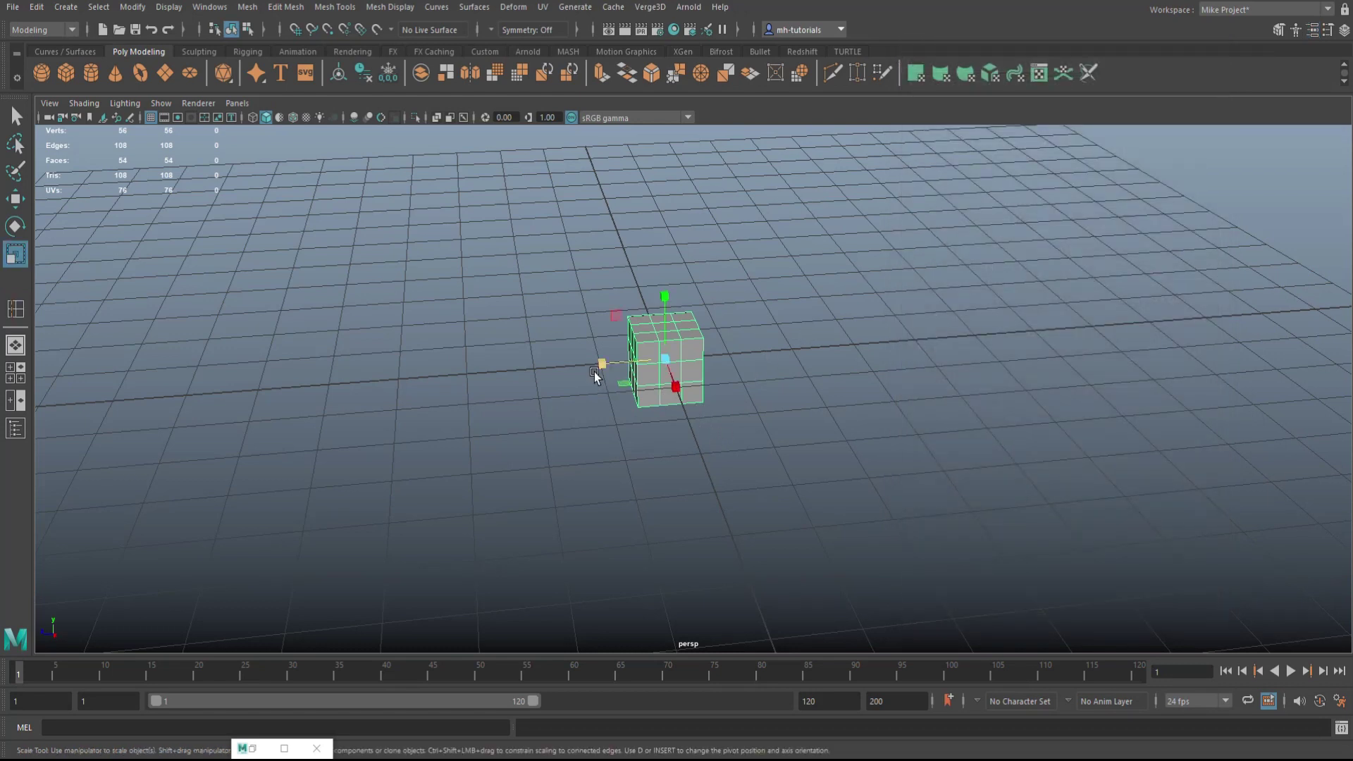
{"action": "left_click_drag", "start_coordinate": [594, 370], "coordinate": [545, 378]}
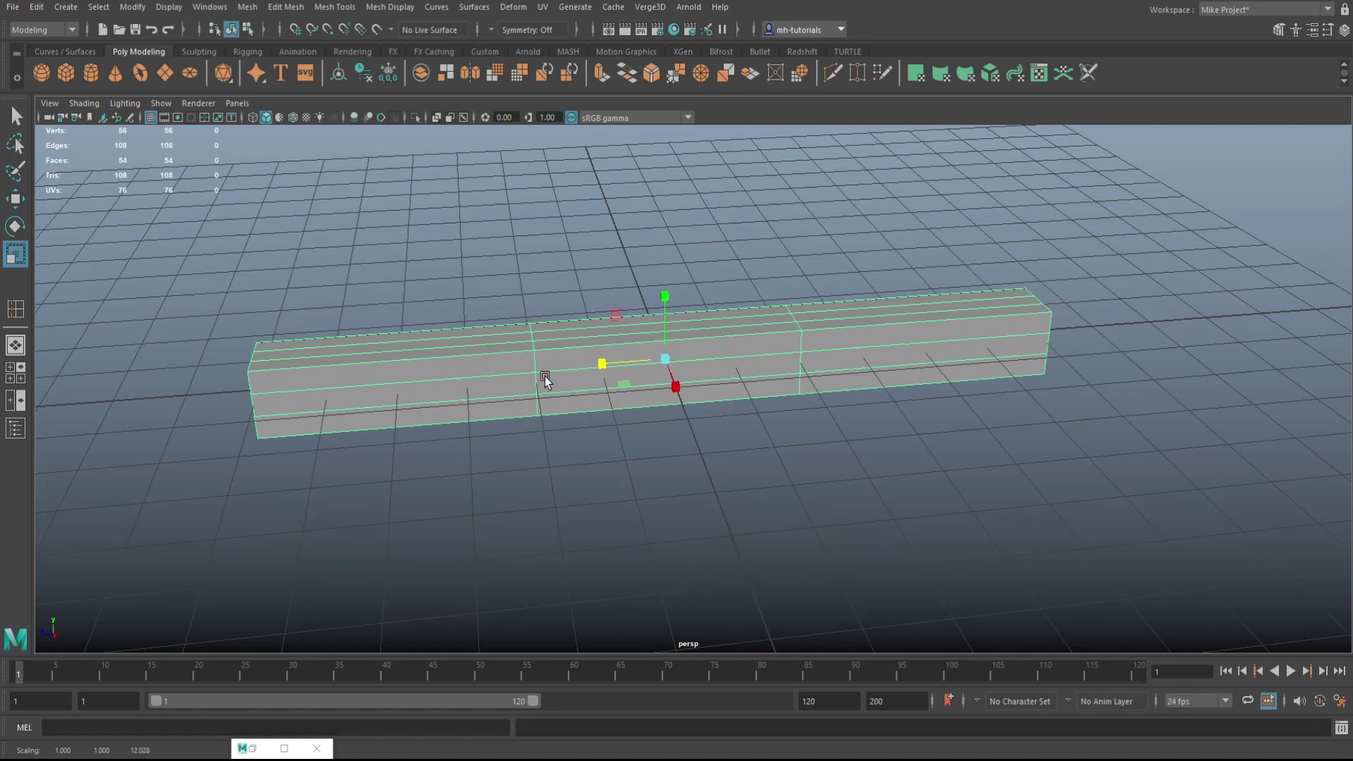
Step: Turn off Isolate Select in the front view so that the beam is displayed there
{"action": "left_click", "coordinate": [16, 373]}
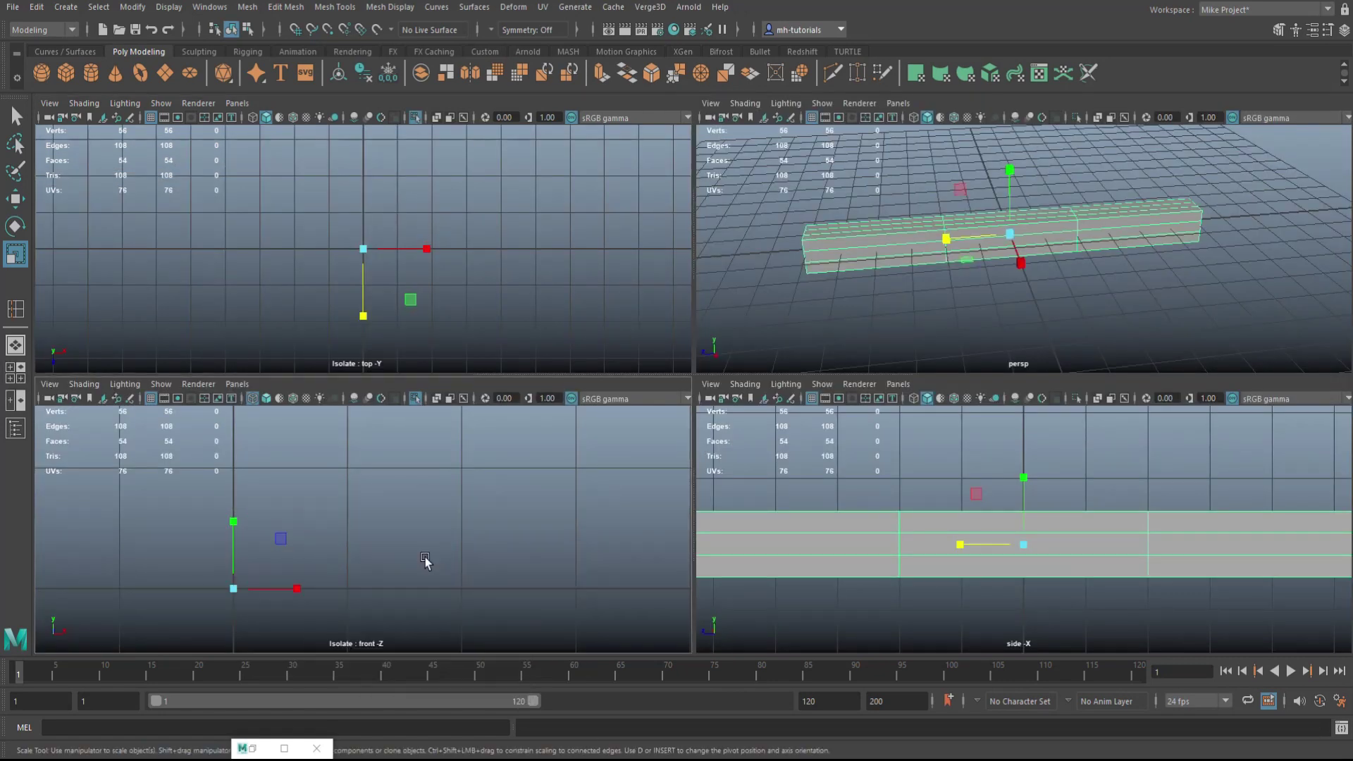
{"action": "key", "text": "space"}
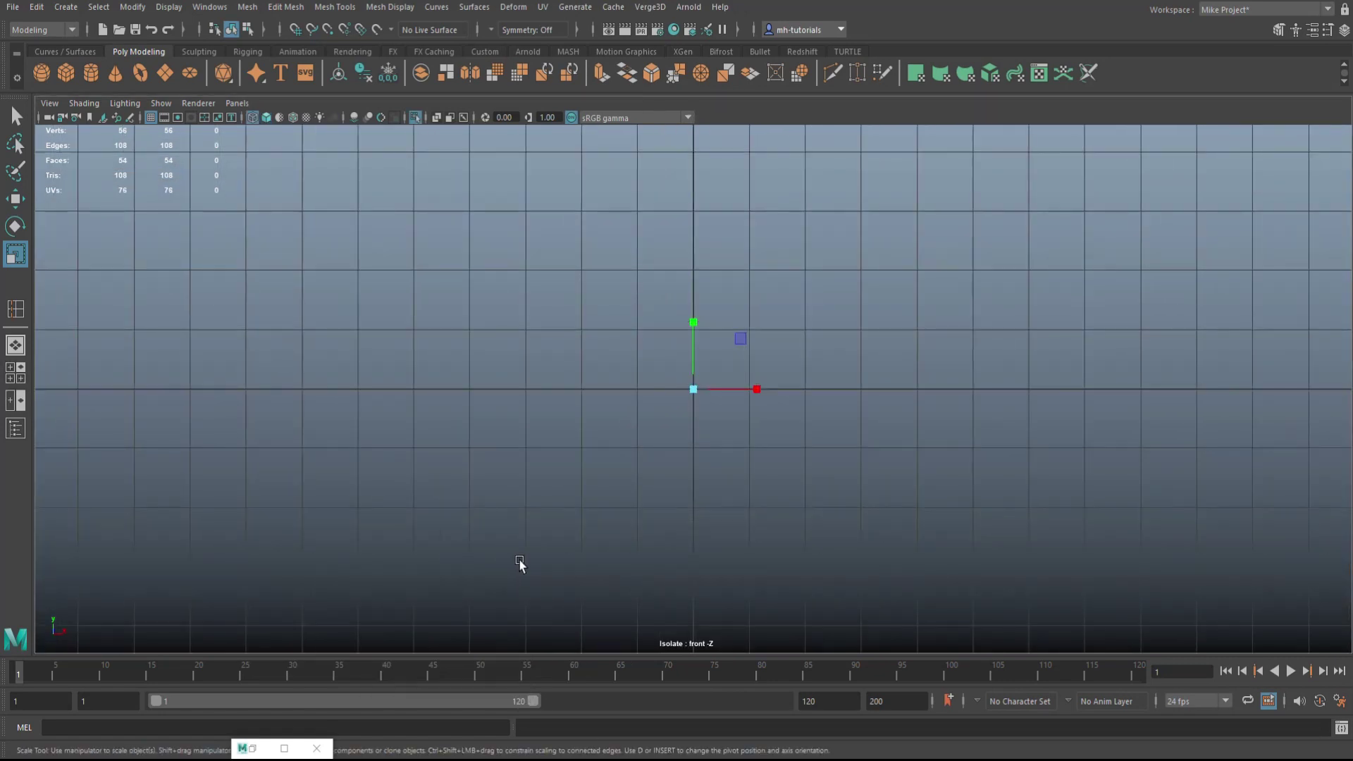
{"action": "key", "text": "ctrl+1"}
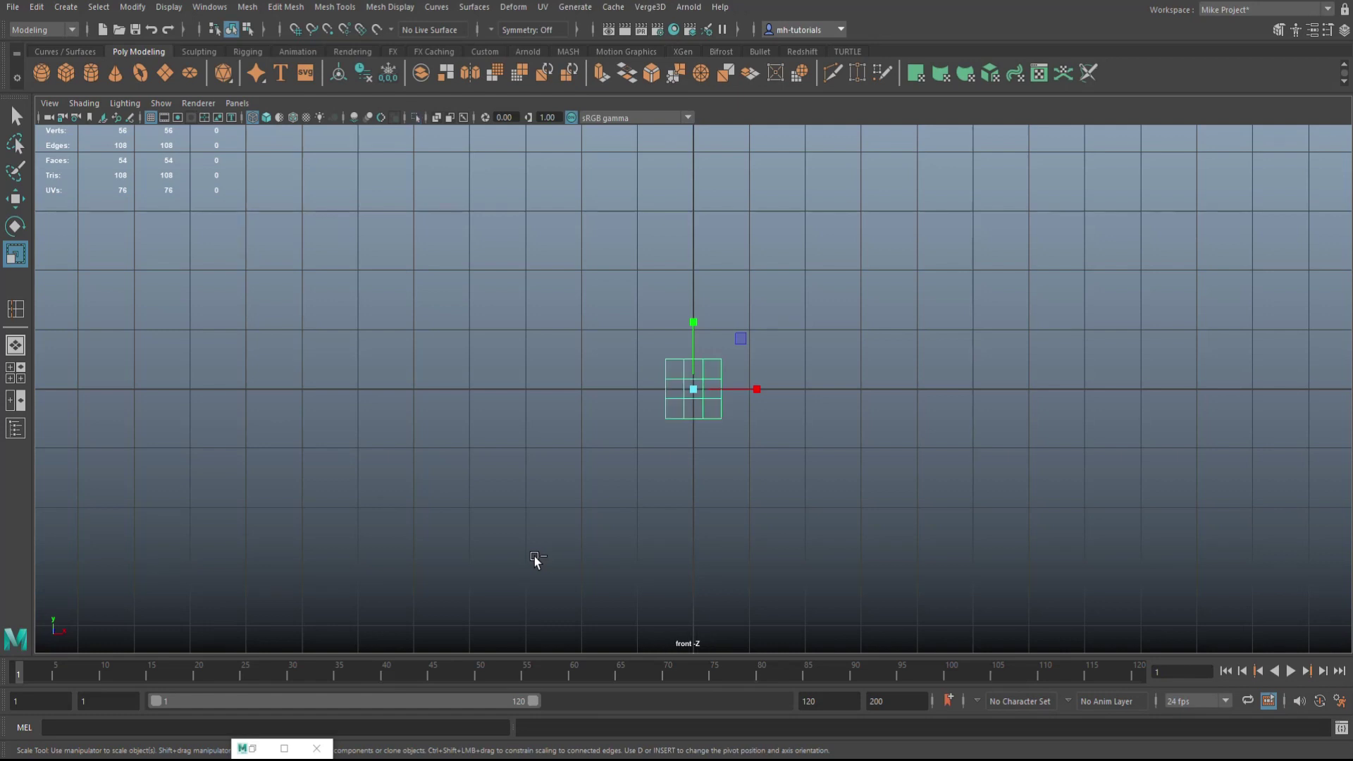
{"action": "scroll", "coordinate": [627, 506], "scroll_direction": "up", "scroll_amount": 1}
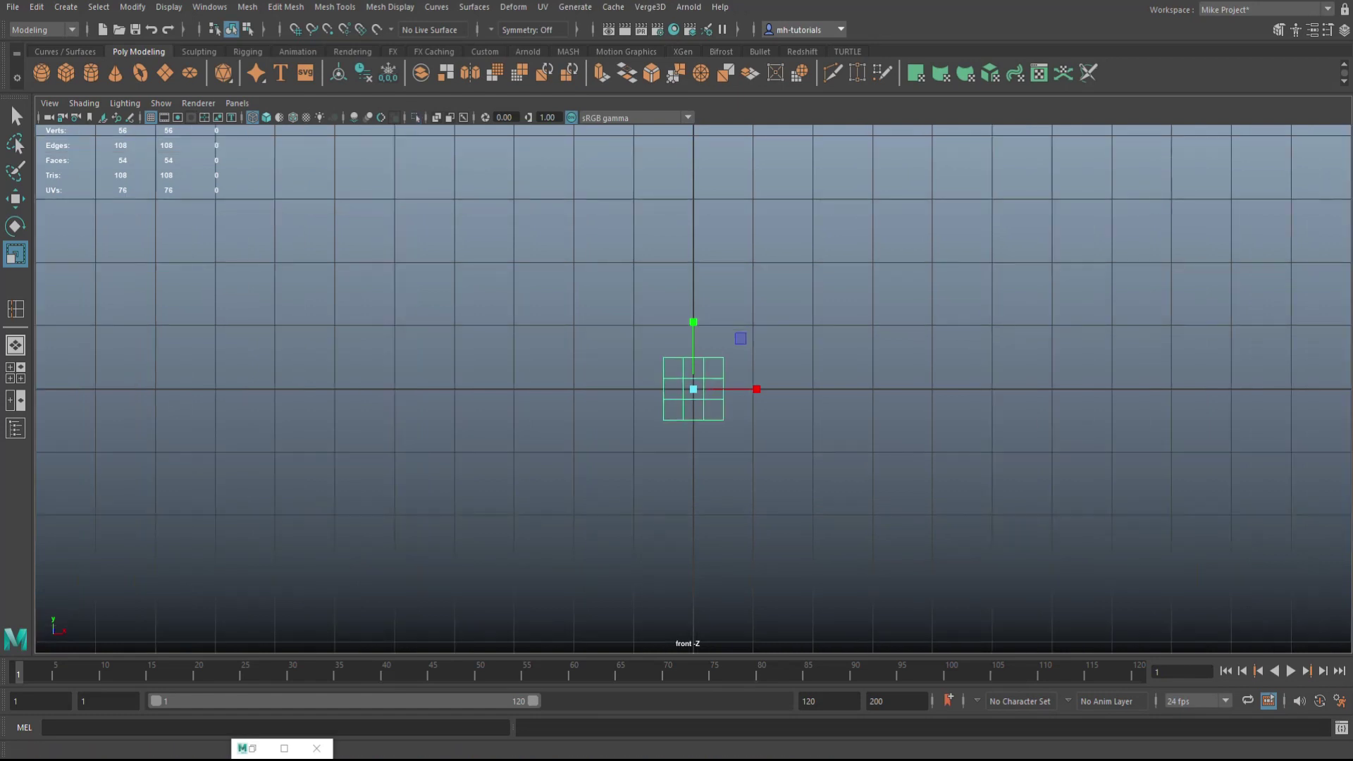
Step: In the side view, raise the beam's two inner columns of vertices to about 2.49 on Y
{"action": "left_click", "coordinate": [18, 370]}
{"action": "key", "text": "space"}
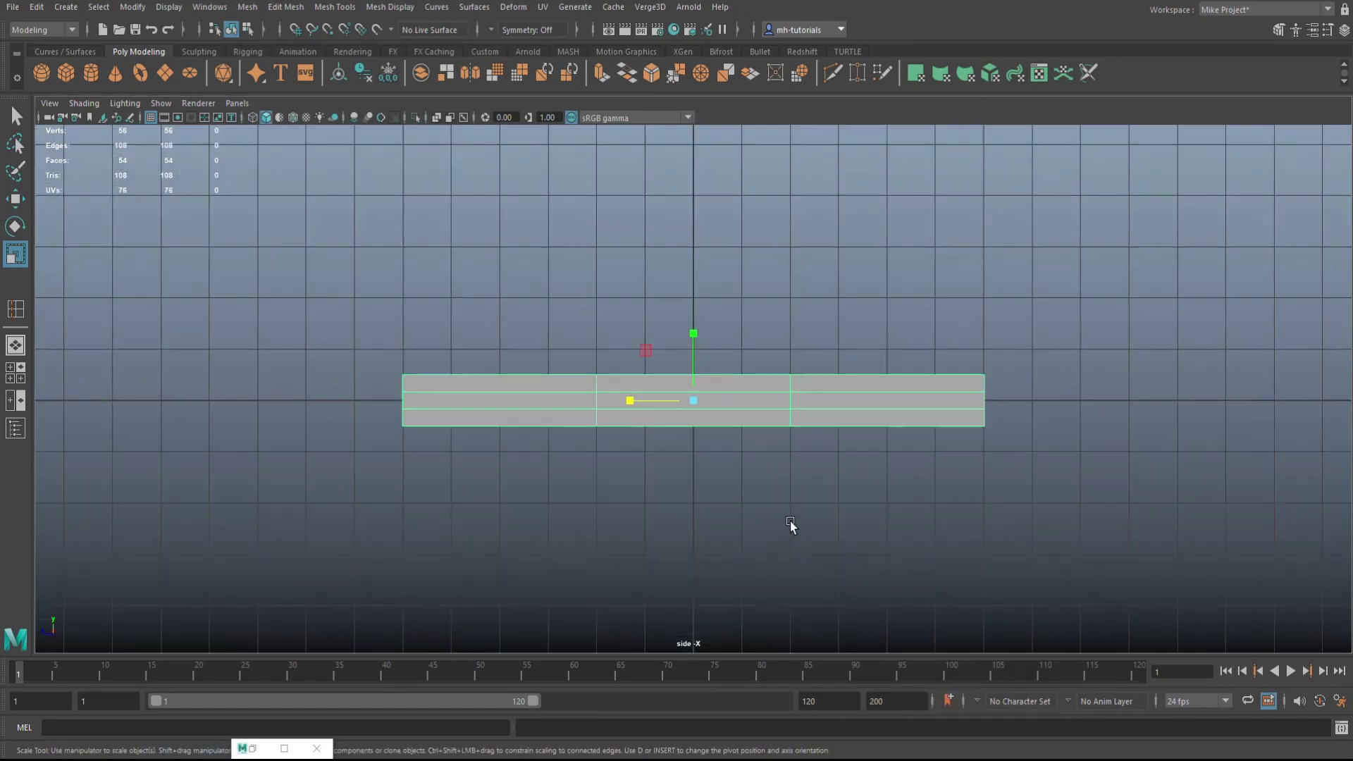
{"action": "right_click_drag", "start_coordinate": [671, 276], "coordinate": [600, 273]}
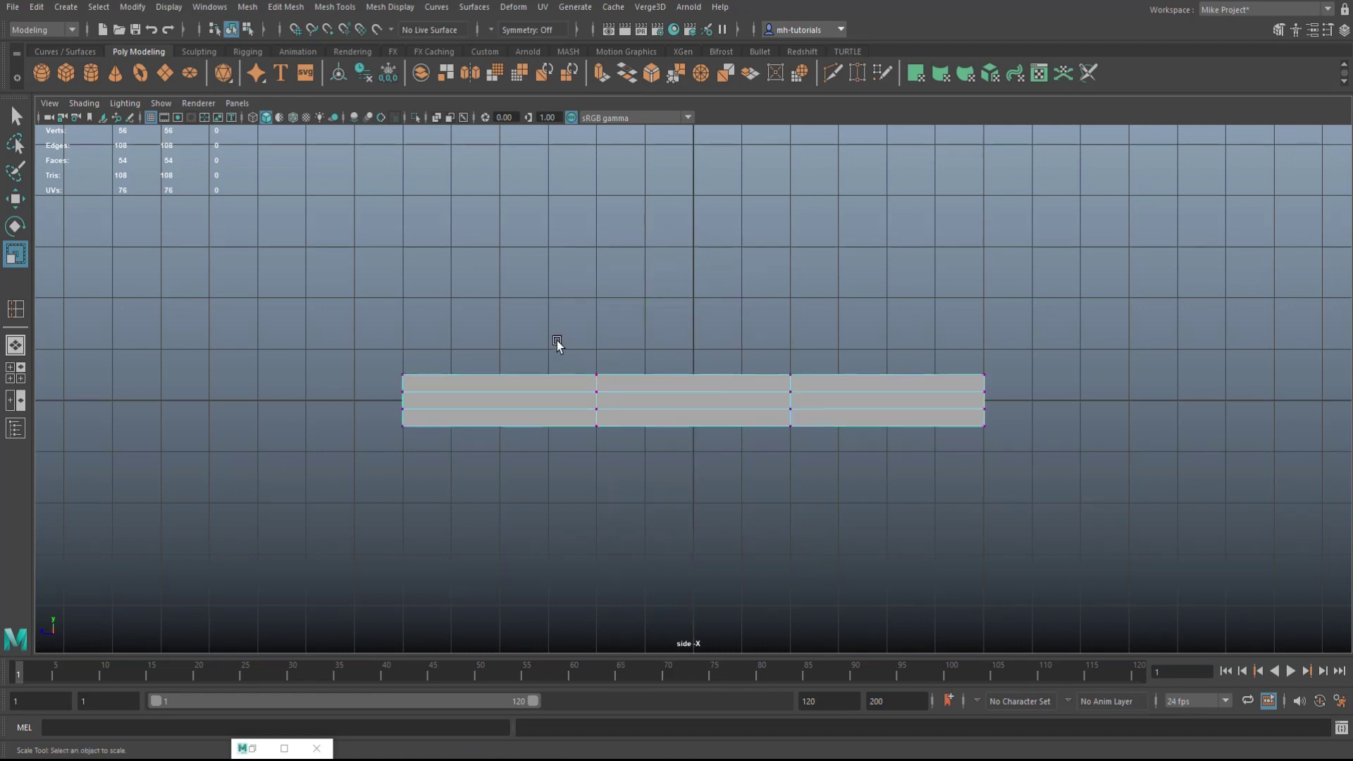
{"action": "left_click_drag", "start_coordinate": [543, 326], "coordinate": [839, 552]}
{"action": "key", "text": "w"}
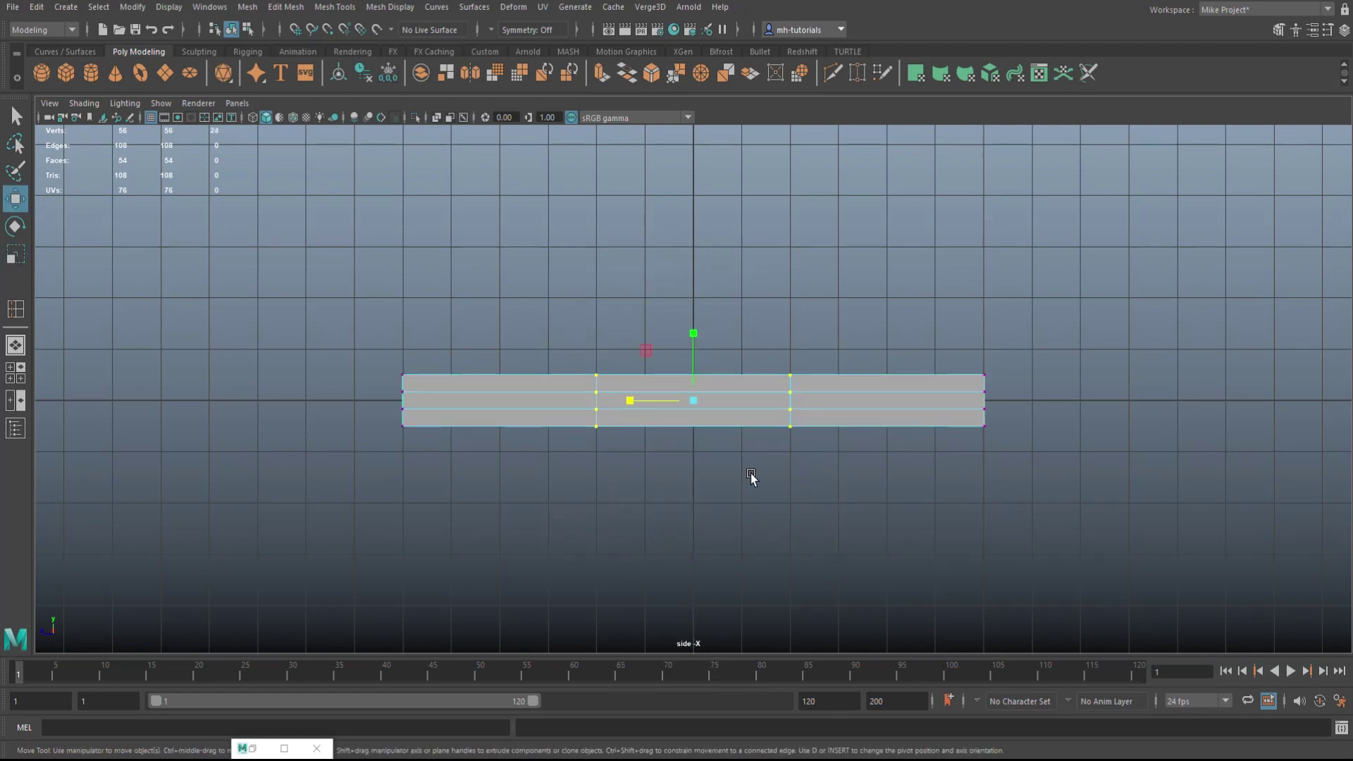
{"action": "left_click_drag", "start_coordinate": [697, 328], "coordinate": [692, 199]}
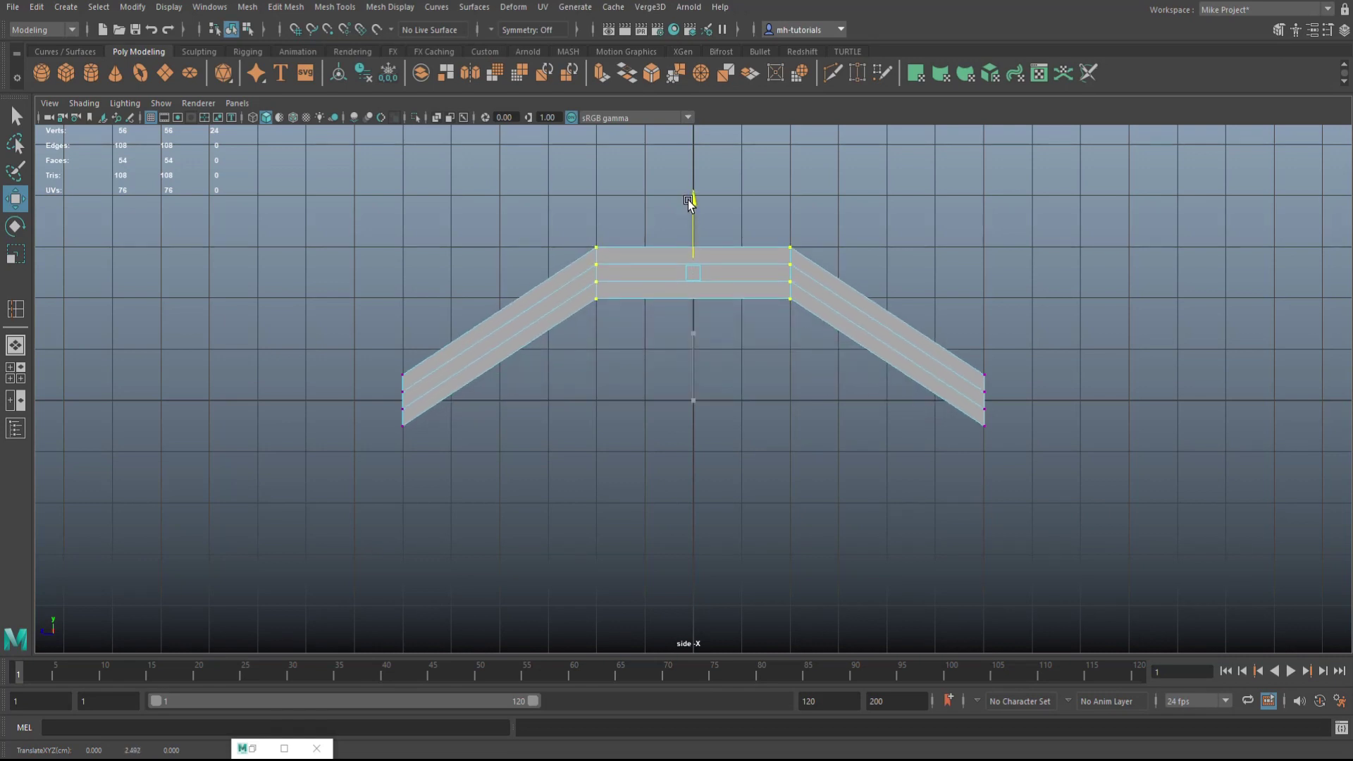
Step: In the perspective view, scale the vertices at both ends of the bridge wider along X
{"action": "left_click", "coordinate": [15, 375]}
{"action": "key", "text": "space"}
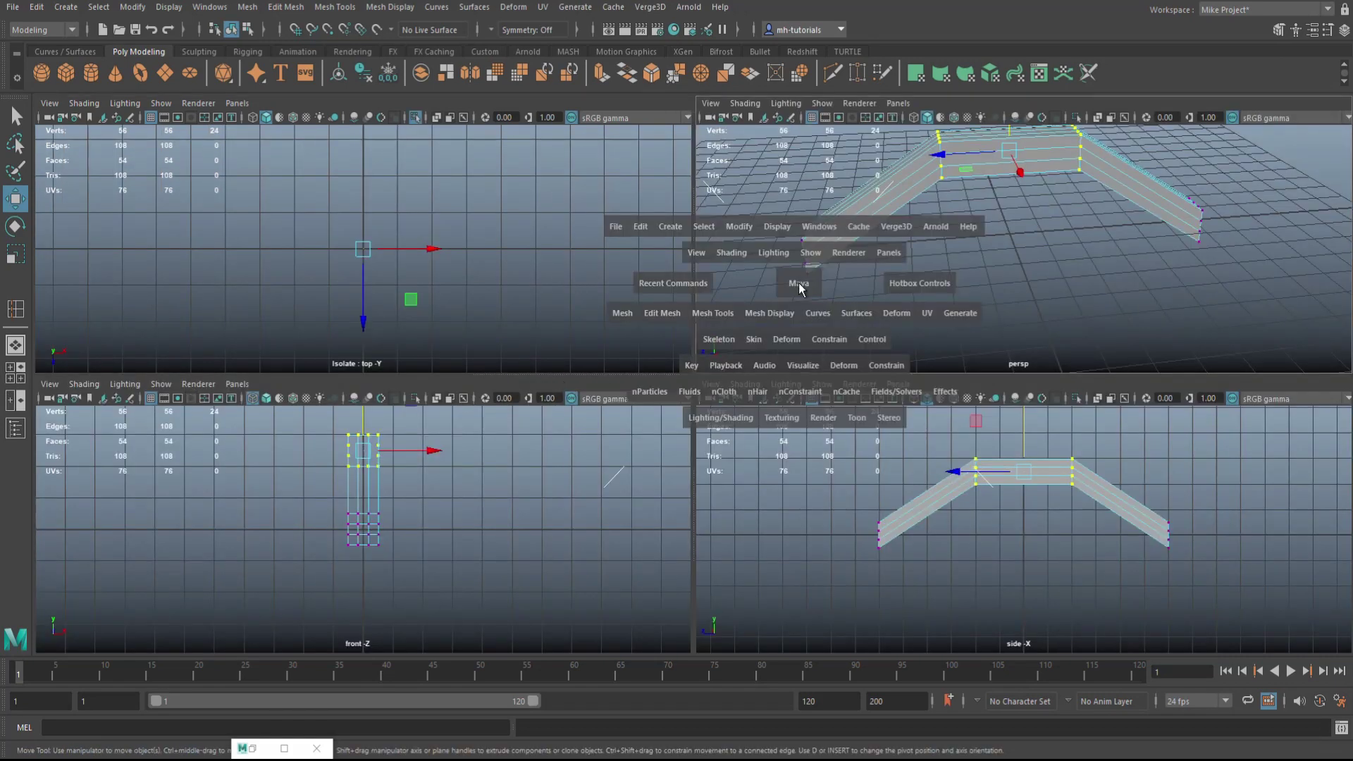
{"action": "left_click_drag", "start_coordinate": [768, 347], "coordinate": [764, 525], "text": "alt"}
{"action": "left_click_drag", "start_coordinate": [764, 525], "coordinate": [933, 503], "text": "alt"}
{"action": "key", "text": "r"}
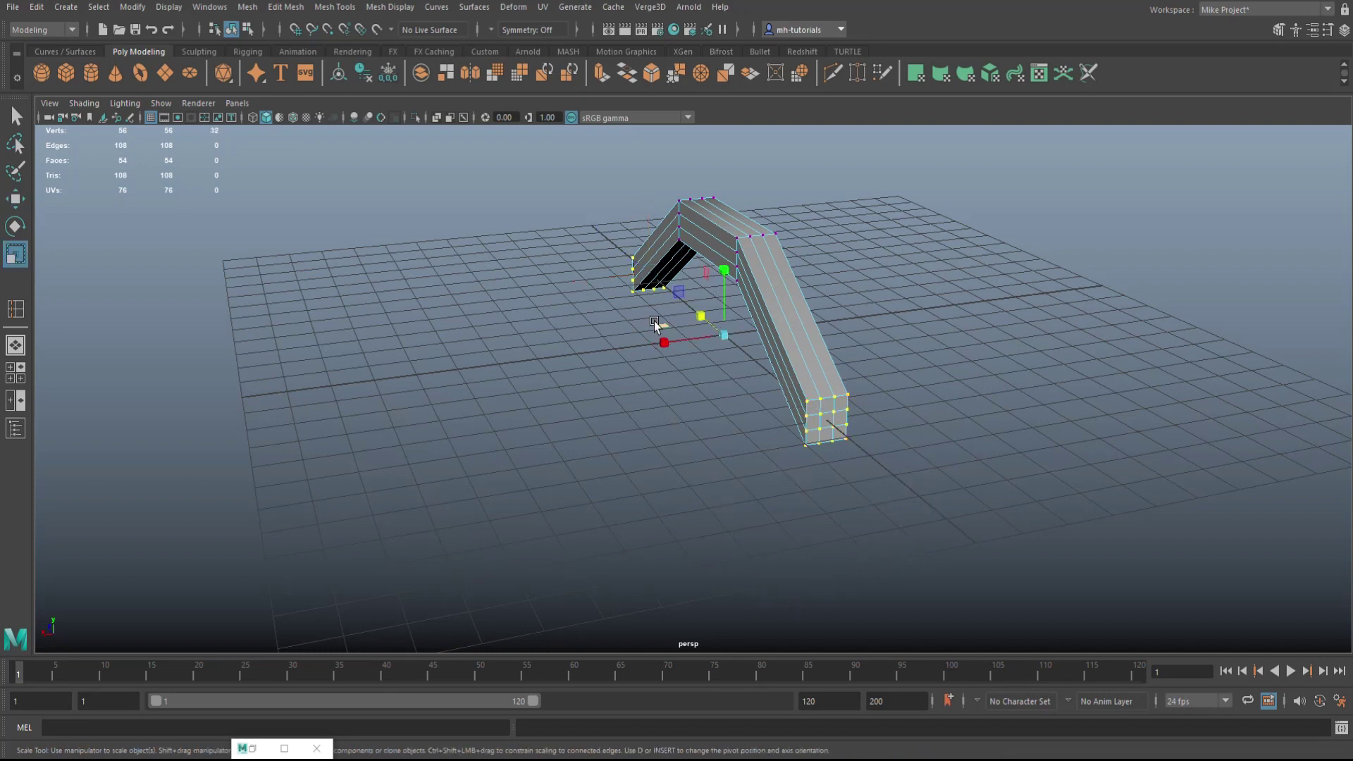
{"action": "left_click_drag", "start_coordinate": [658, 347], "coordinate": [579, 357]}
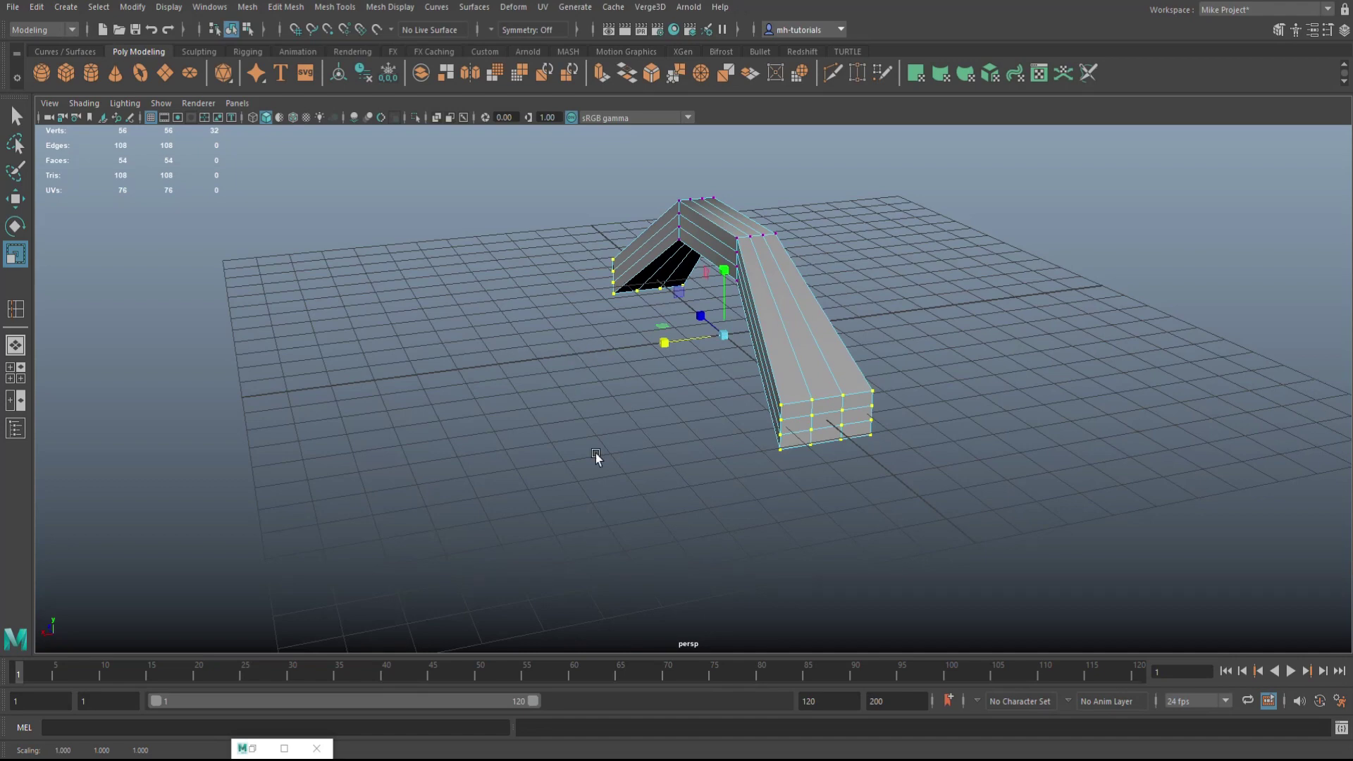
Step: Insert one centred edge loop in the bridge's flat middle section and in each of its two sloped sections
{"action": "left_click_drag", "start_coordinate": [595, 454], "coordinate": [735, 458], "text": "alt"}
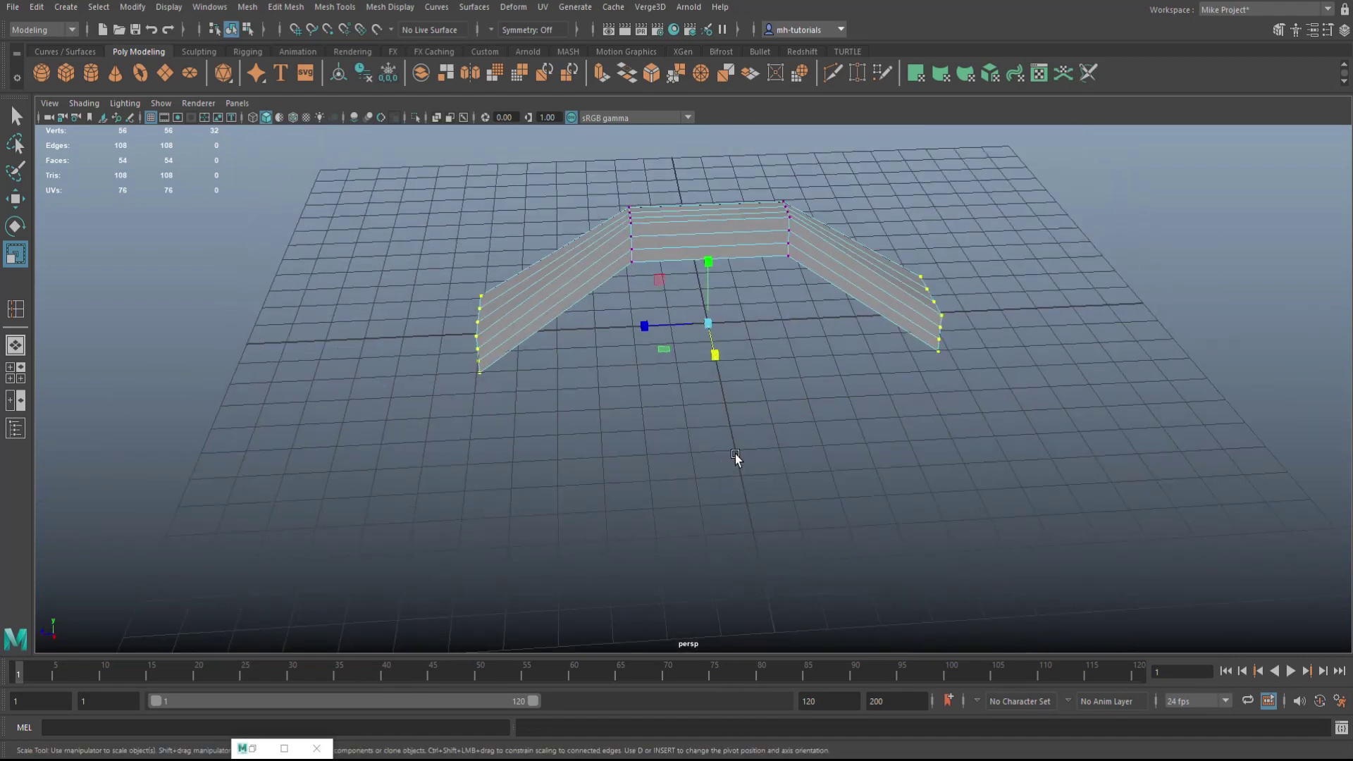
{"action": "key", "text": "ctrl+shift+e"}
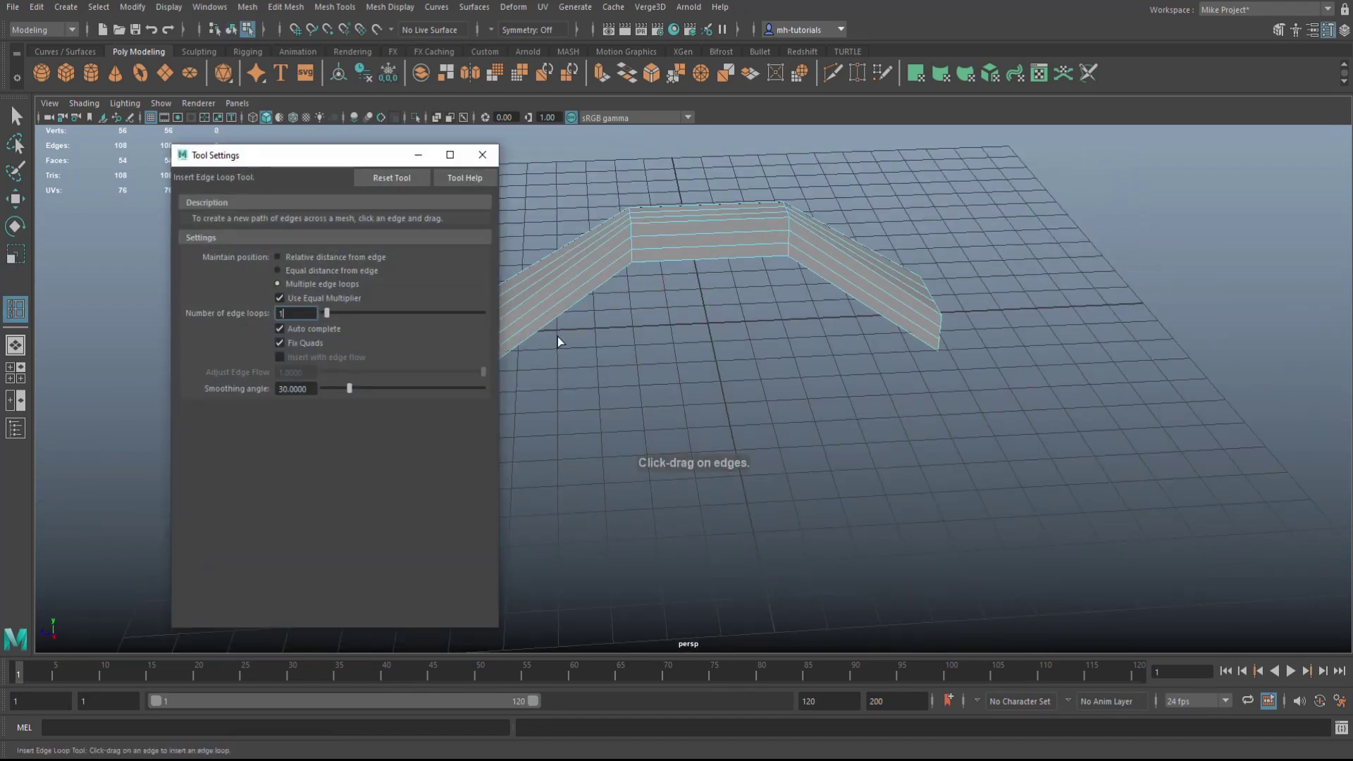
{"action": "left_click", "coordinate": [709, 218]}
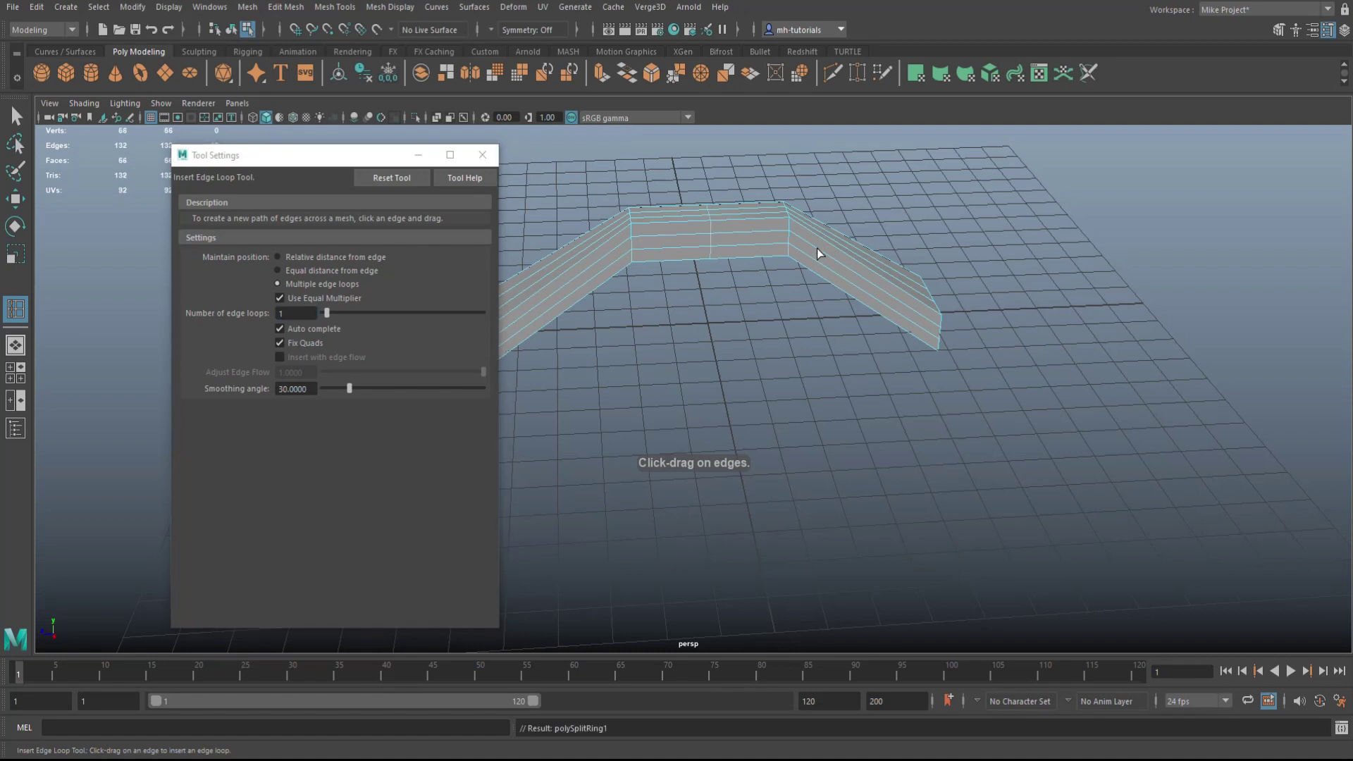
{"action": "left_click", "coordinate": [861, 265]}
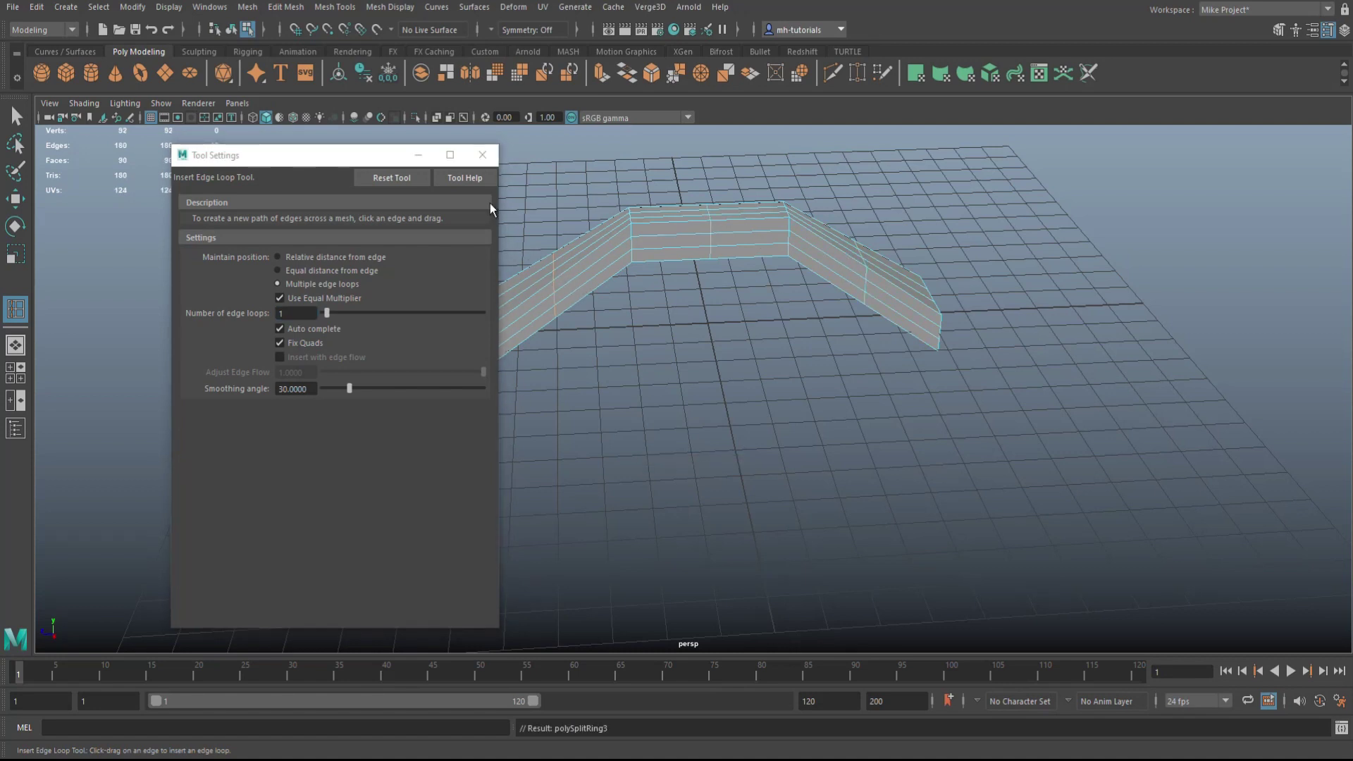
{"action": "left_click", "coordinate": [481, 159]}
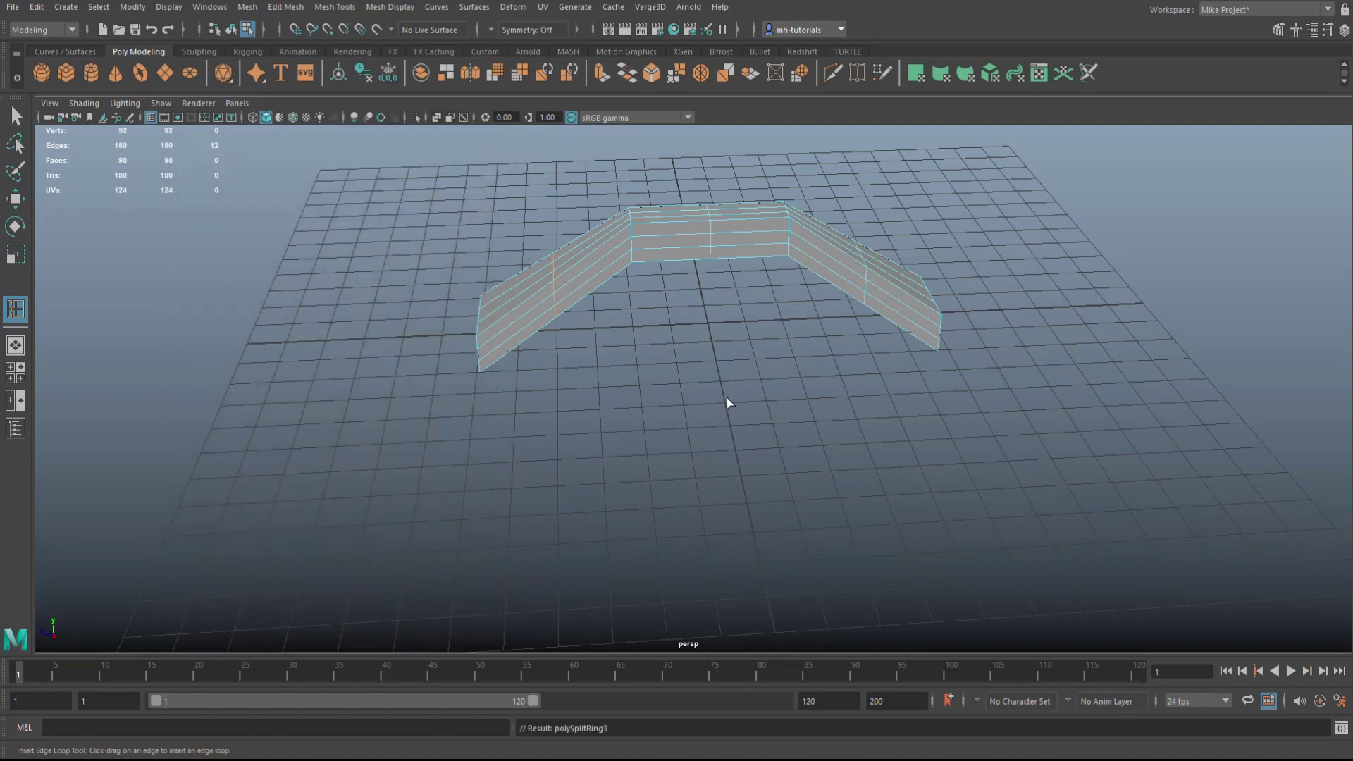
Step: Raise the vertices of the bridge's central edge loop to about 2.77 on Y
{"action": "right_click_drag", "start_coordinate": [764, 380], "coordinate": [716, 384]}
{"action": "left_click_drag", "start_coordinate": [716, 384], "coordinate": [741, 421], "text": "alt"}
{"action": "key", "text": "g"}
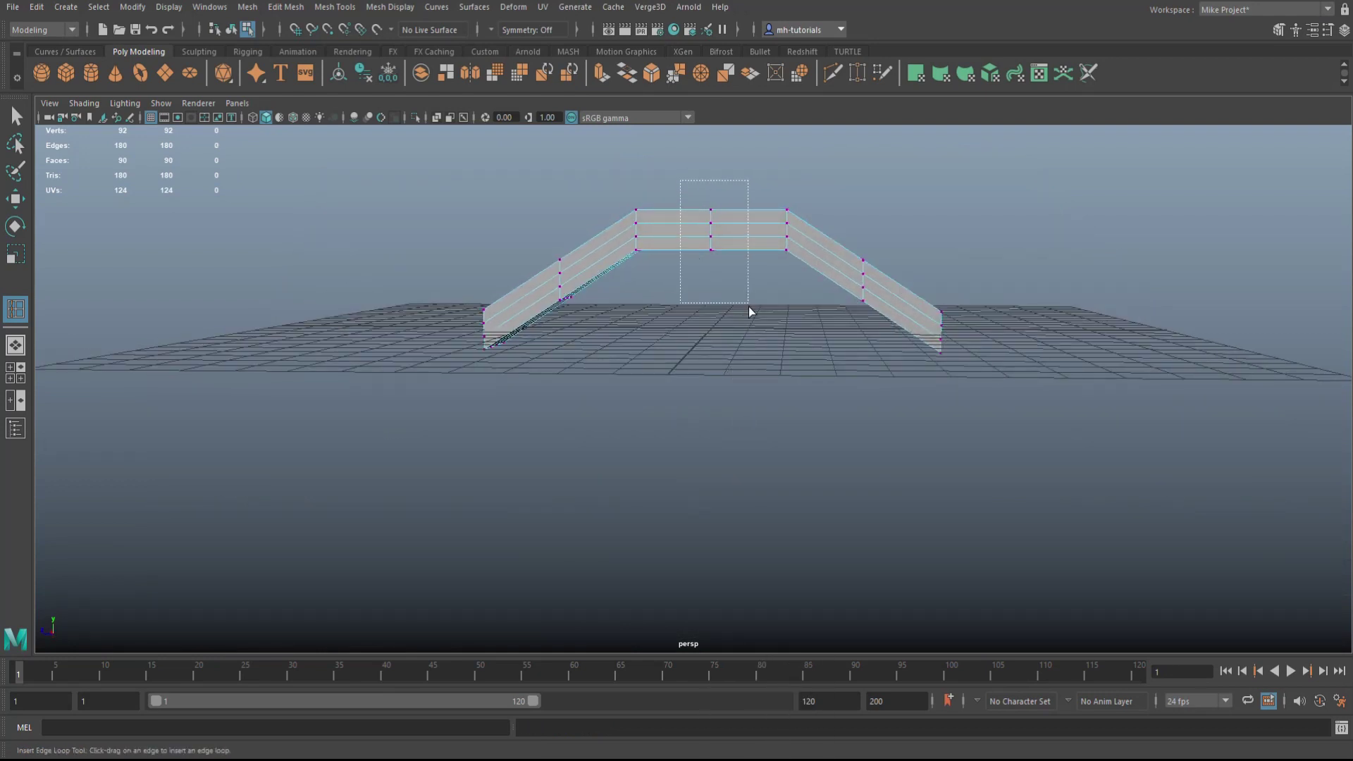
{"action": "left_click_drag", "start_coordinate": [749, 307], "coordinate": [753, 294]}
{"action": "right_click_drag", "start_coordinate": [713, 180], "coordinate": [675, 191]}
{"action": "left_click_drag", "start_coordinate": [719, 248], "coordinate": [720, 251]}
{"action": "key", "text": "q"}
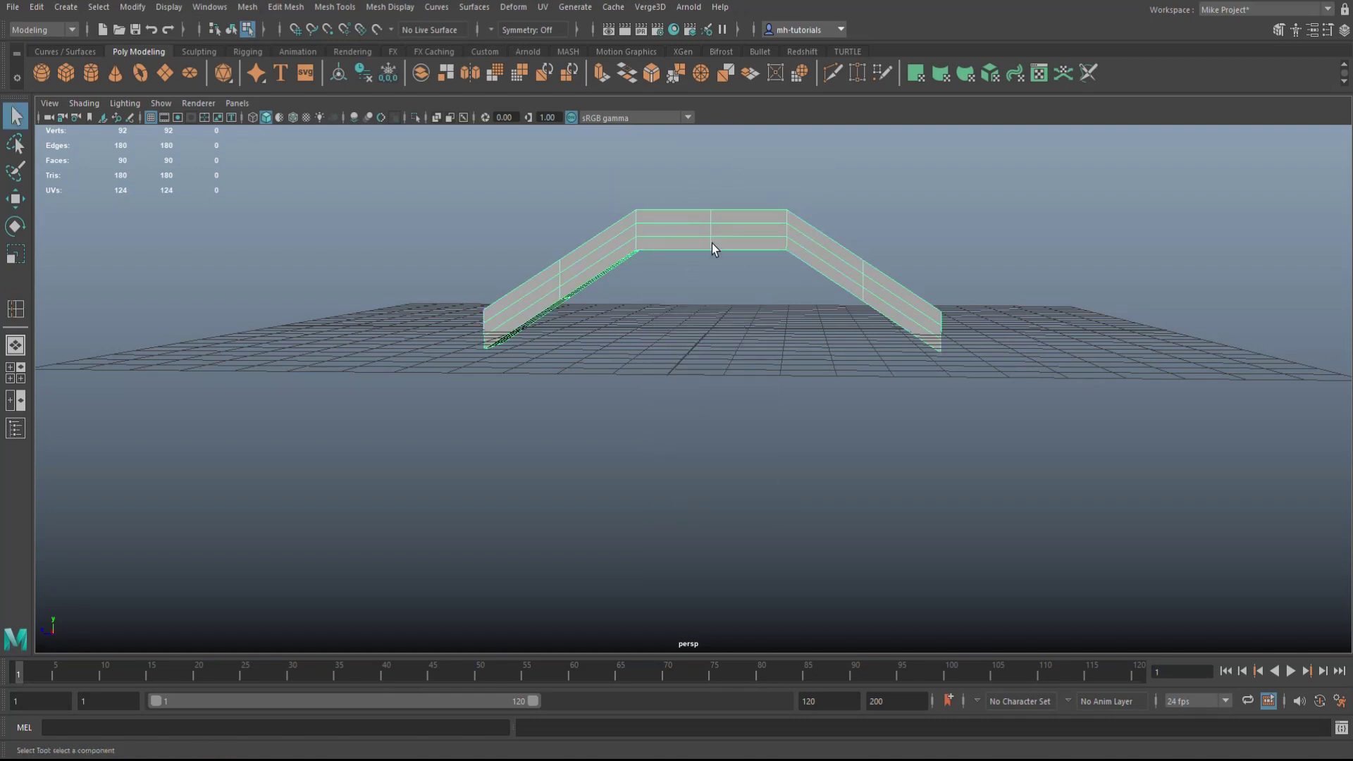
{"action": "right_click_drag", "start_coordinate": [726, 233], "coordinate": [662, 225]}
{"action": "key", "text": "w"}
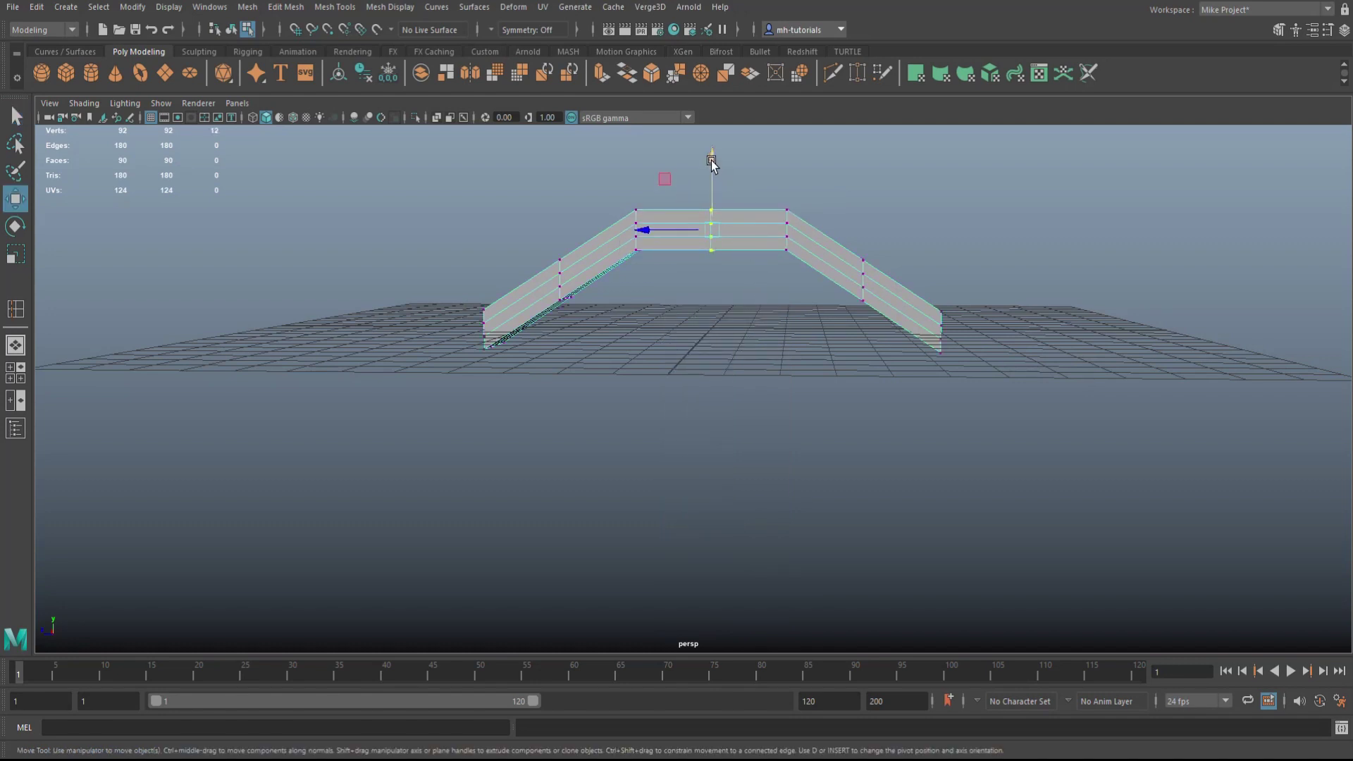
{"action": "left_click_drag", "start_coordinate": [712, 164], "coordinate": [712, 149]}
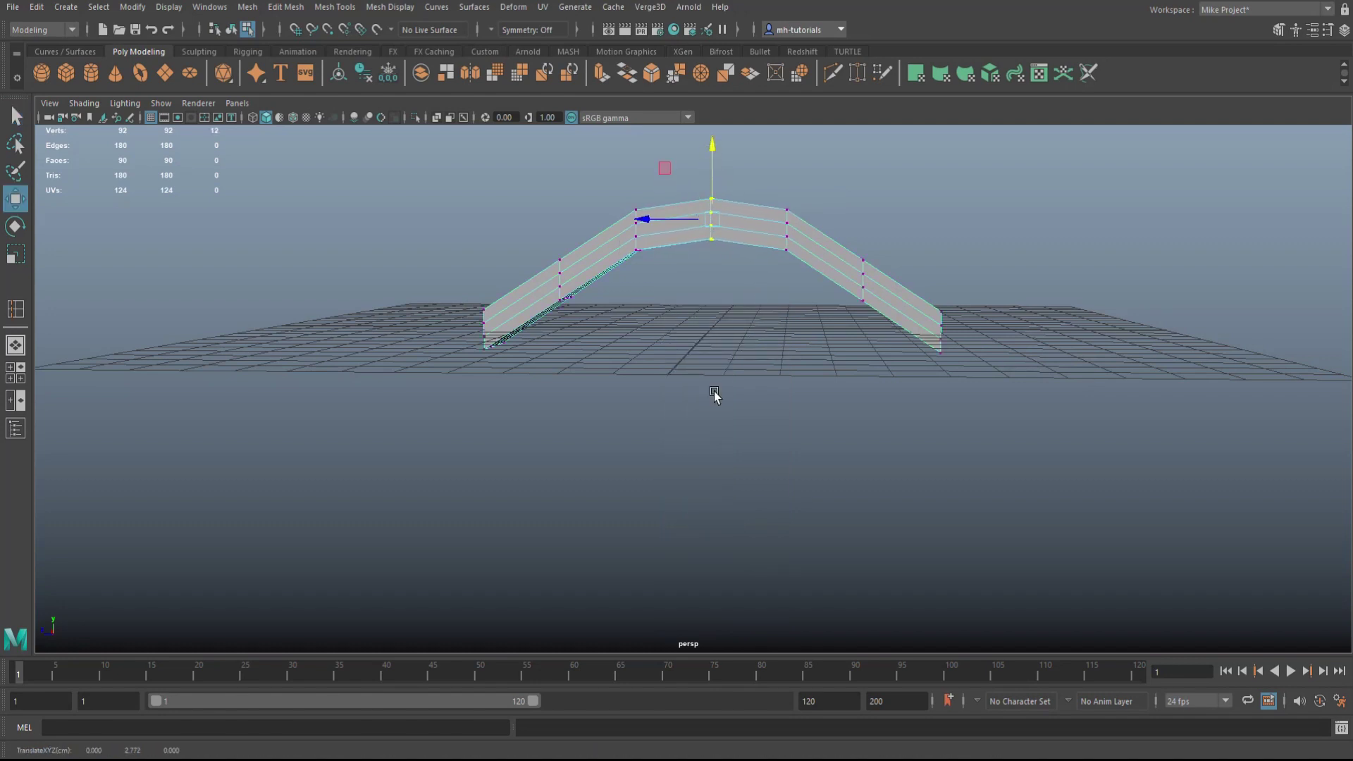
Step: Raise the vertices of the edge loops on both sloped sections together to about 1.55 on Y to round the arch
{"action": "left_click_drag", "start_coordinate": [638, 440], "coordinate": [665, 447], "text": "alt"}
{"action": "left_click_drag", "start_coordinate": [526, 211], "coordinate": [603, 377]}
{"action": "left_click_drag", "start_coordinate": [832, 214], "coordinate": [880, 395], "text": "shift"}
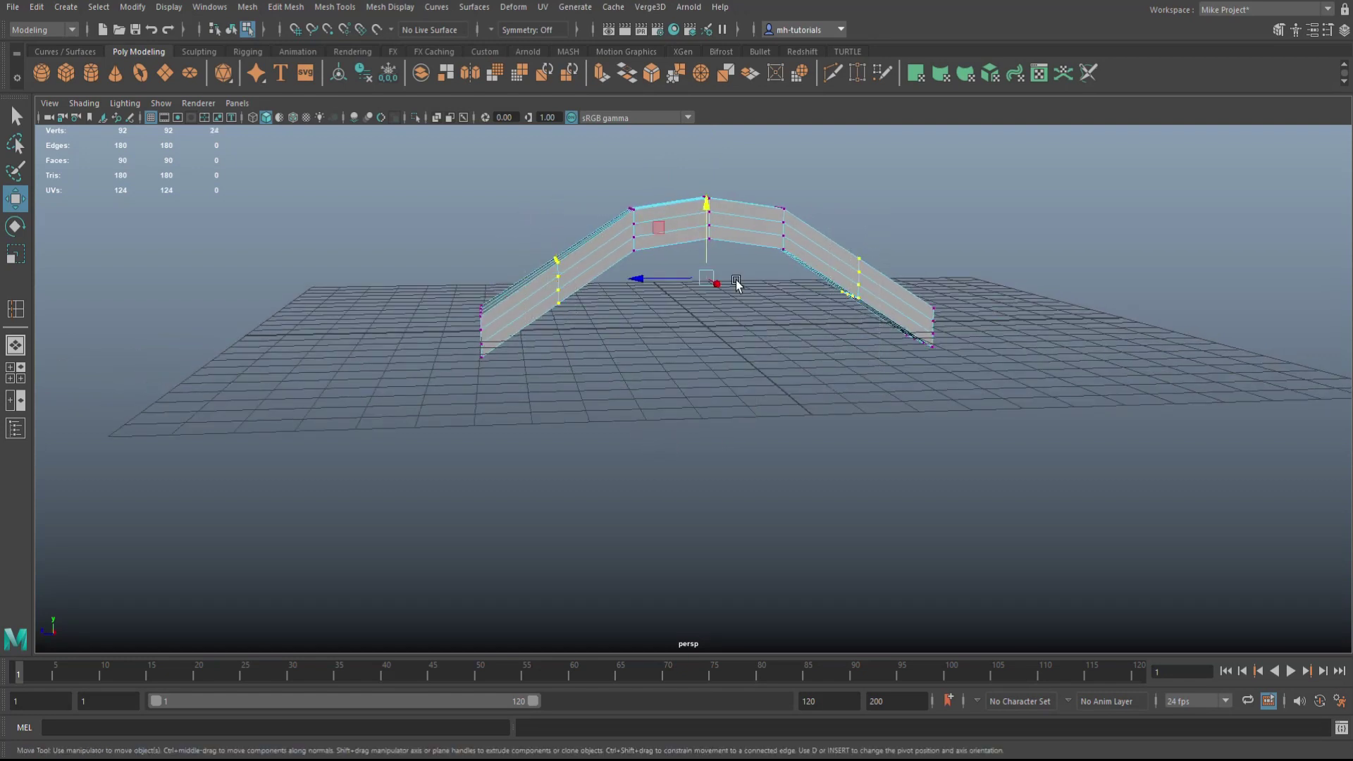
{"action": "left_click_drag", "start_coordinate": [702, 213], "coordinate": [712, 200]}
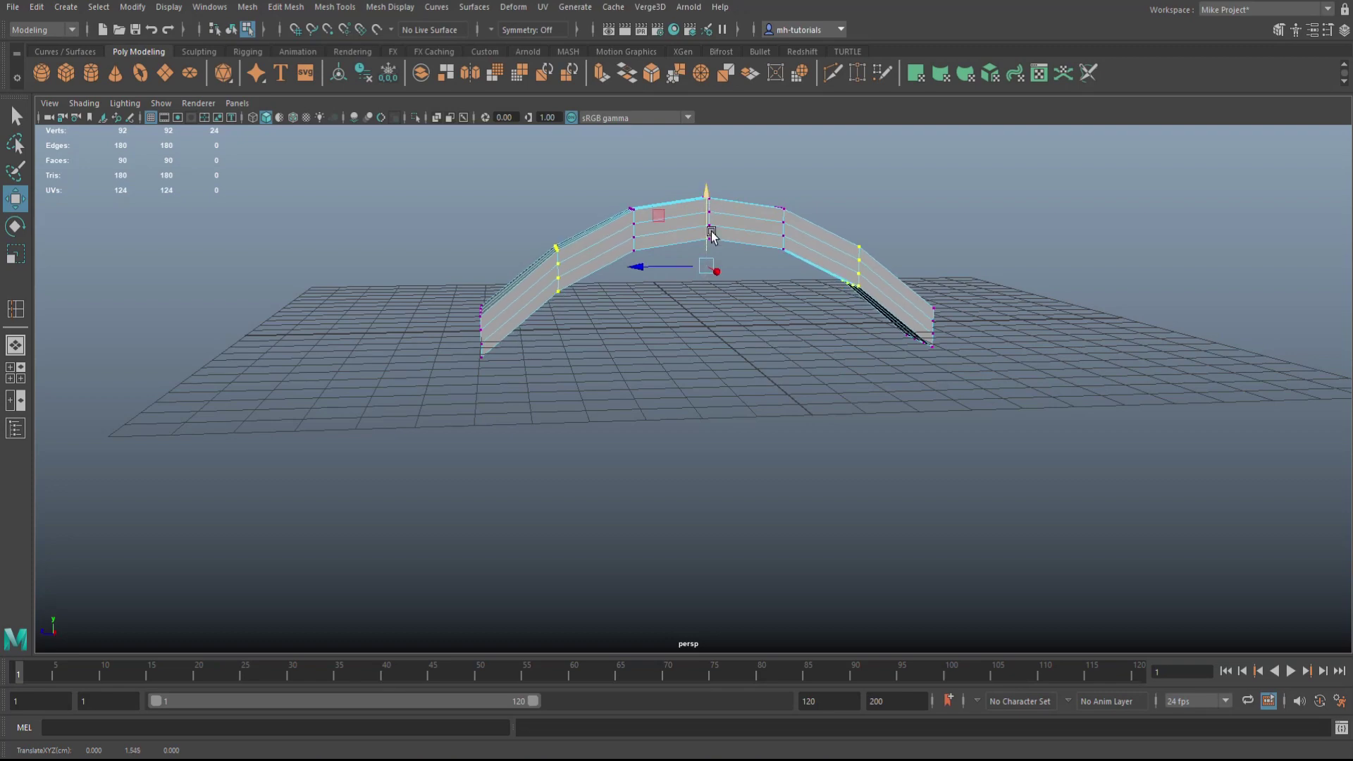
Step: Scale the vertices of the three uppermost edge loops down vertically to thin the top of the arch
{"action": "mouse_move", "coordinate": [827, 456]}
{"action": "left_mouse_down", "text": "alt"}
{"action": "mouse_move", "coordinate": [963, 432]}
{"action": "mouse_move", "coordinate": [961, 505]}
{"action": "mouse_move", "coordinate": [785, 453]}
{"action": "mouse_move", "coordinate": [804, 465]}
{"action": "left_mouse_up", "text": "alt"}
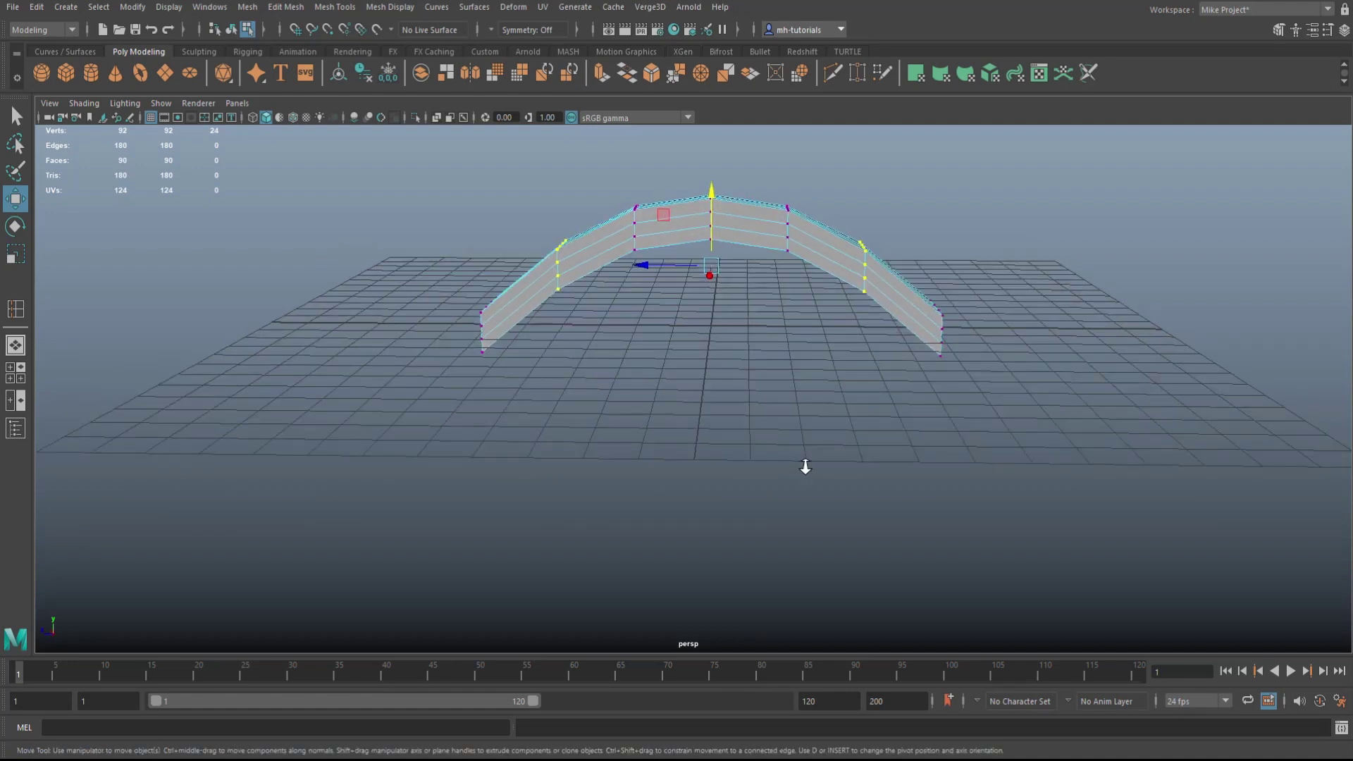
{"action": "scroll", "coordinate": [761, 438], "scroll_direction": "up", "scroll_amount": 3}
{"action": "scroll", "coordinate": [721, 540], "scroll_direction": "down", "scroll_amount": 4}
{"action": "scroll", "coordinate": [721, 541], "scroll_direction": "up", "scroll_amount": 3}
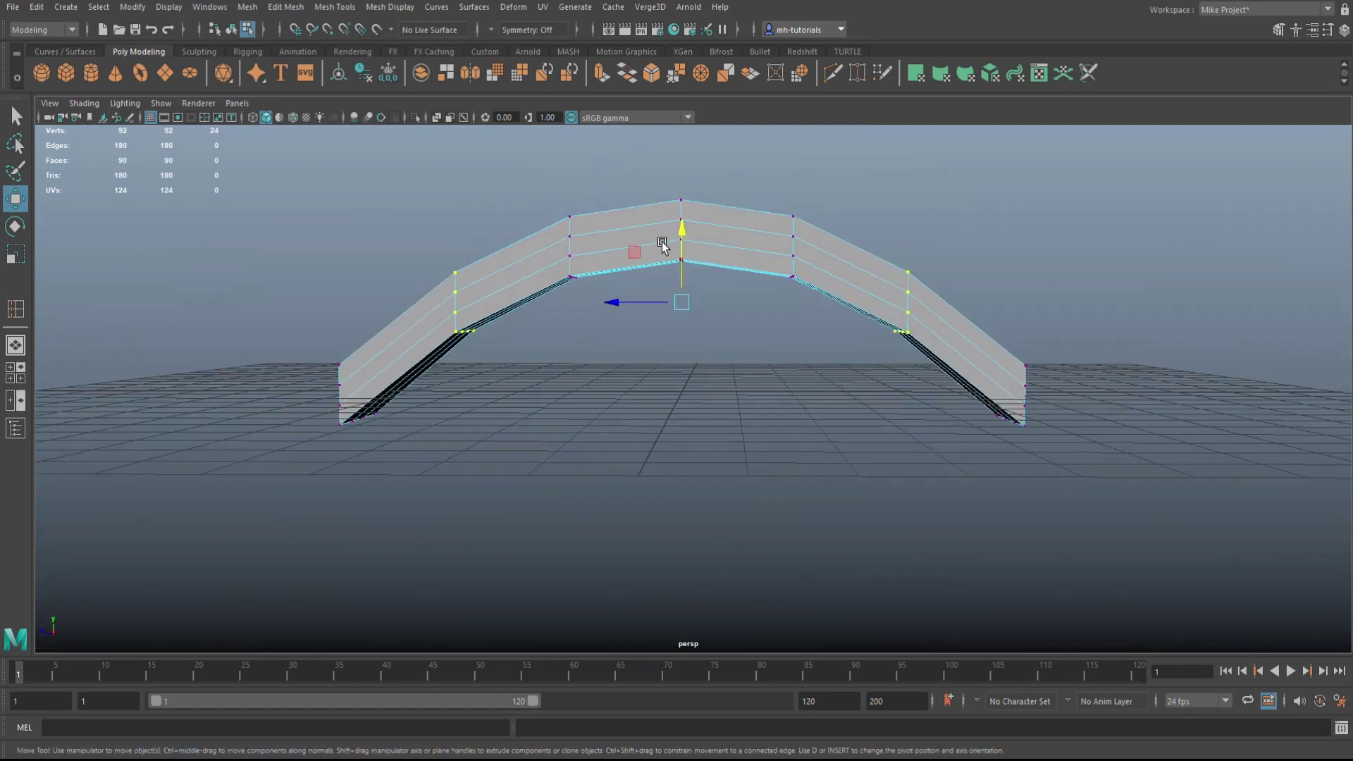
{"action": "left_click_drag", "start_coordinate": [522, 182], "coordinate": [834, 362]}
{"action": "key", "text": "r"}
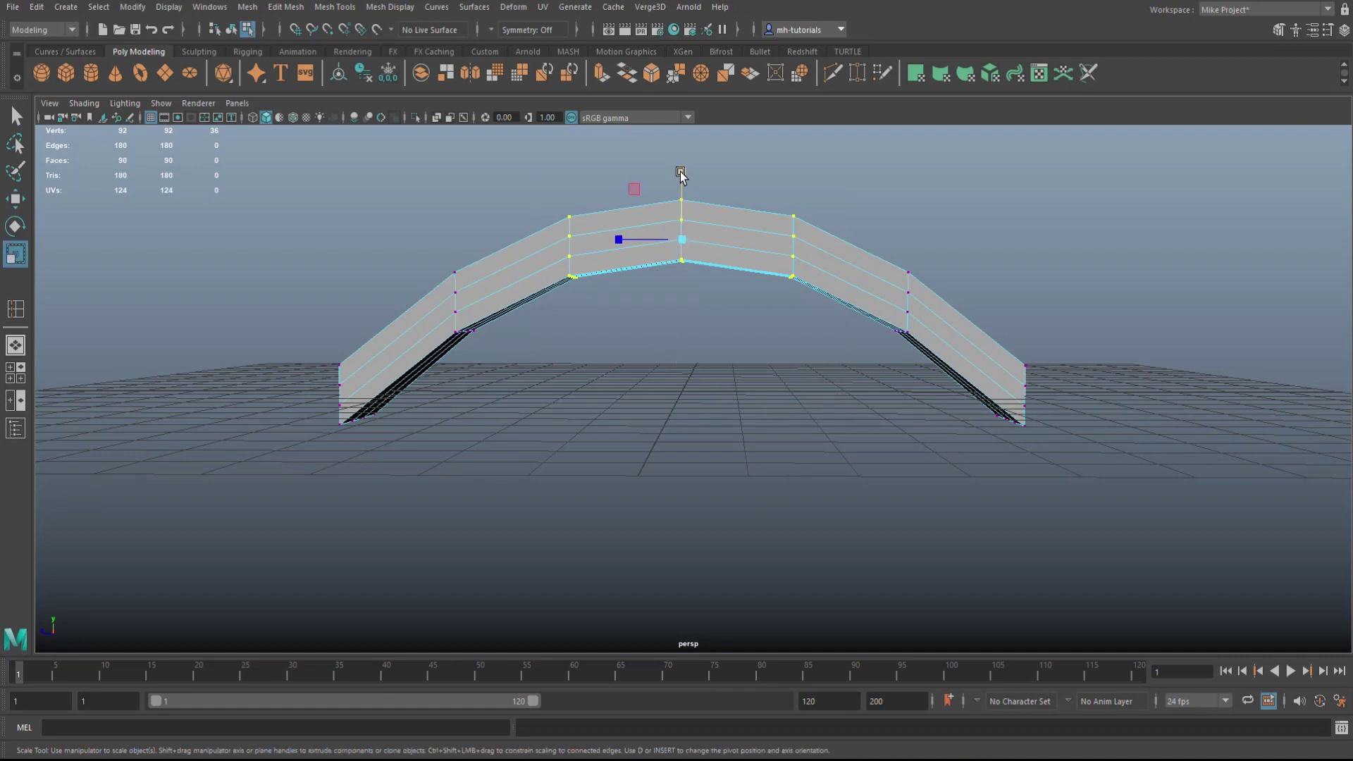
{"action": "left_click_drag", "start_coordinate": [680, 175], "coordinate": [681, 187]}
Step: Scale the vertices of the bridge's central edge loop down vertically and lower them slightly to flatten the crown
{"action": "key", "text": "shift+comma"}
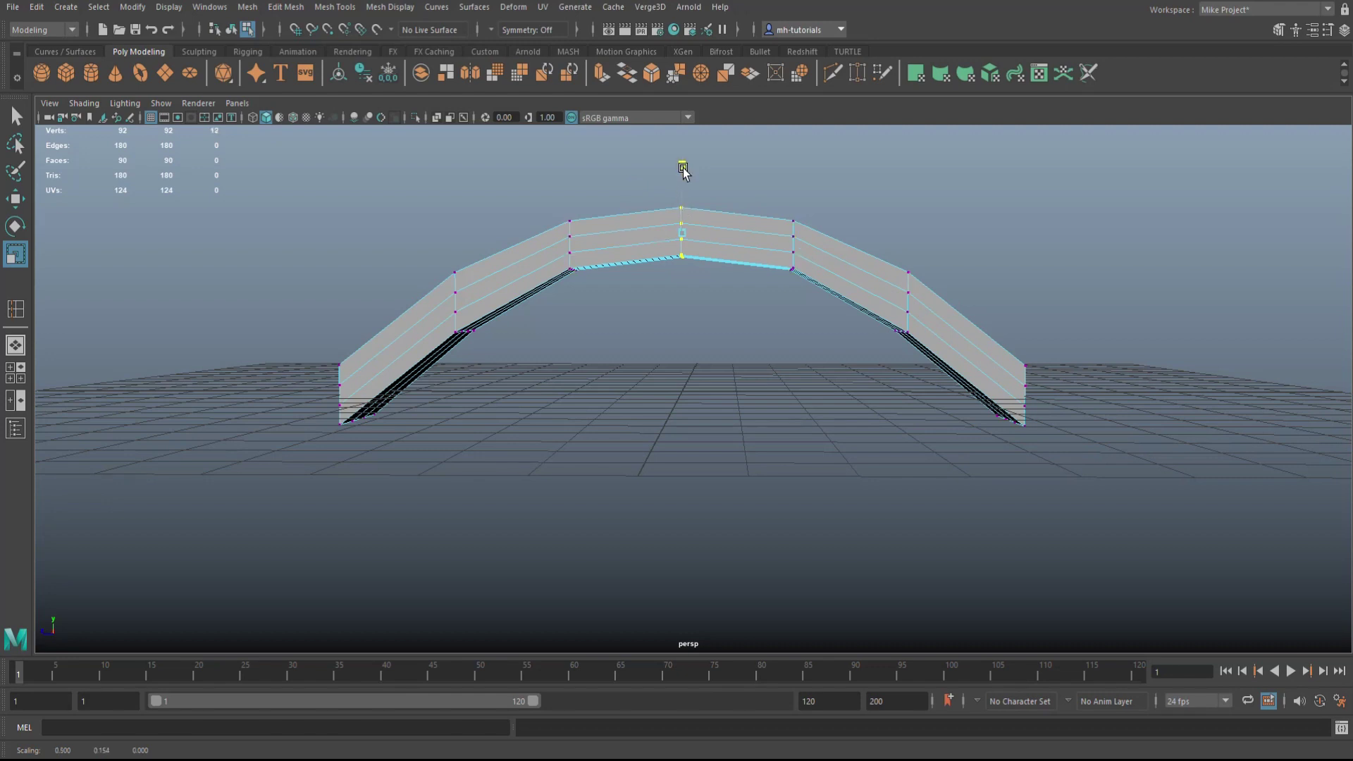
{"action": "key", "text": "w"}
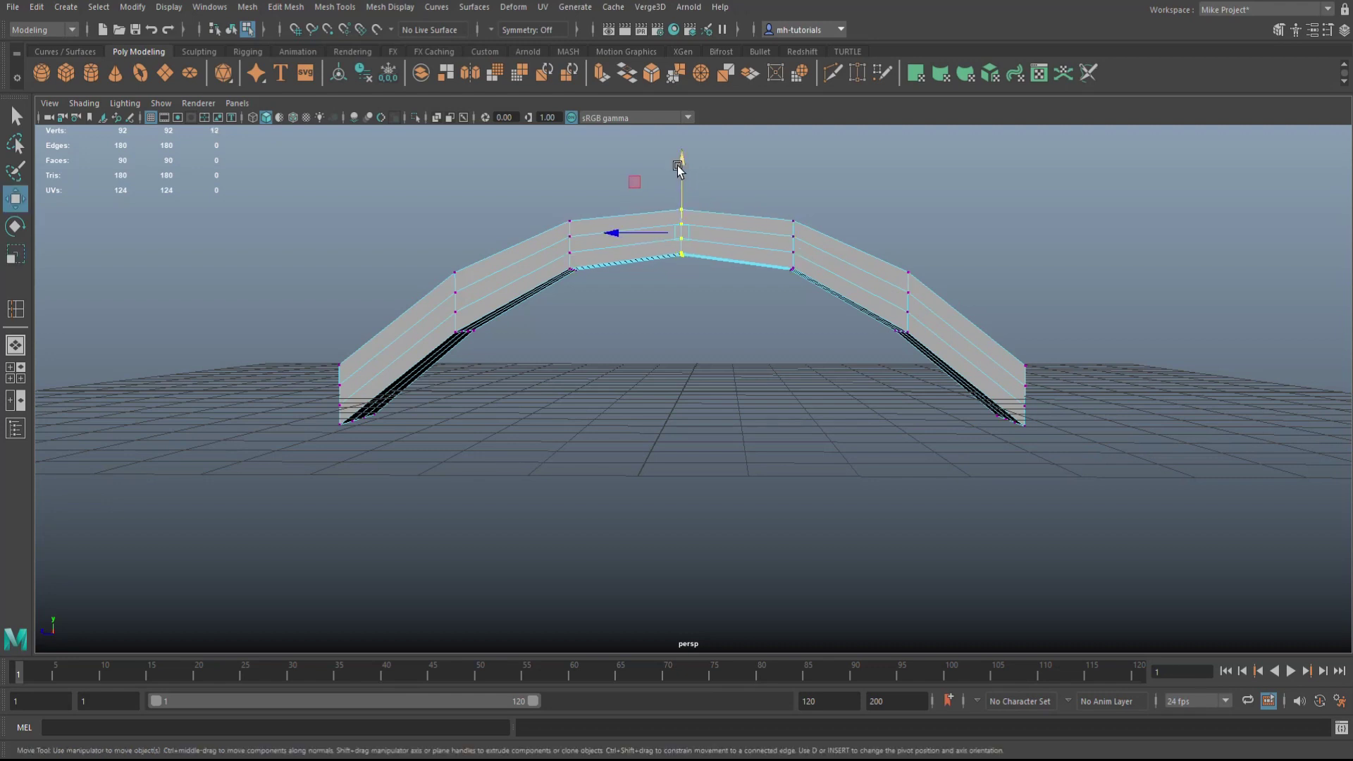
{"action": "left_click_drag", "start_coordinate": [682, 160], "coordinate": [682, 169]}
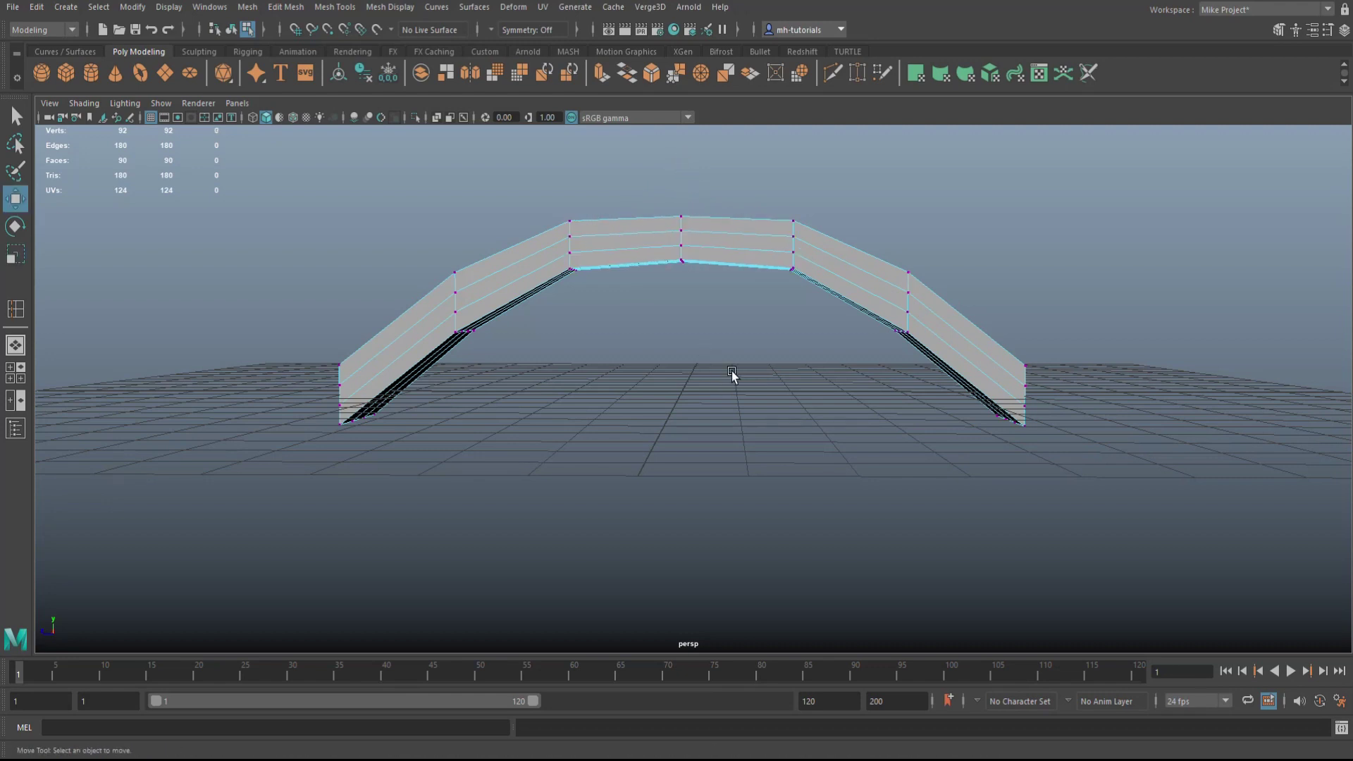
Step: Check the whole bridge in smooth preview from an angled view, then return it to its unsmoothed display
{"action": "right_click_drag", "start_coordinate": [809, 256], "coordinate": [889, 231]}
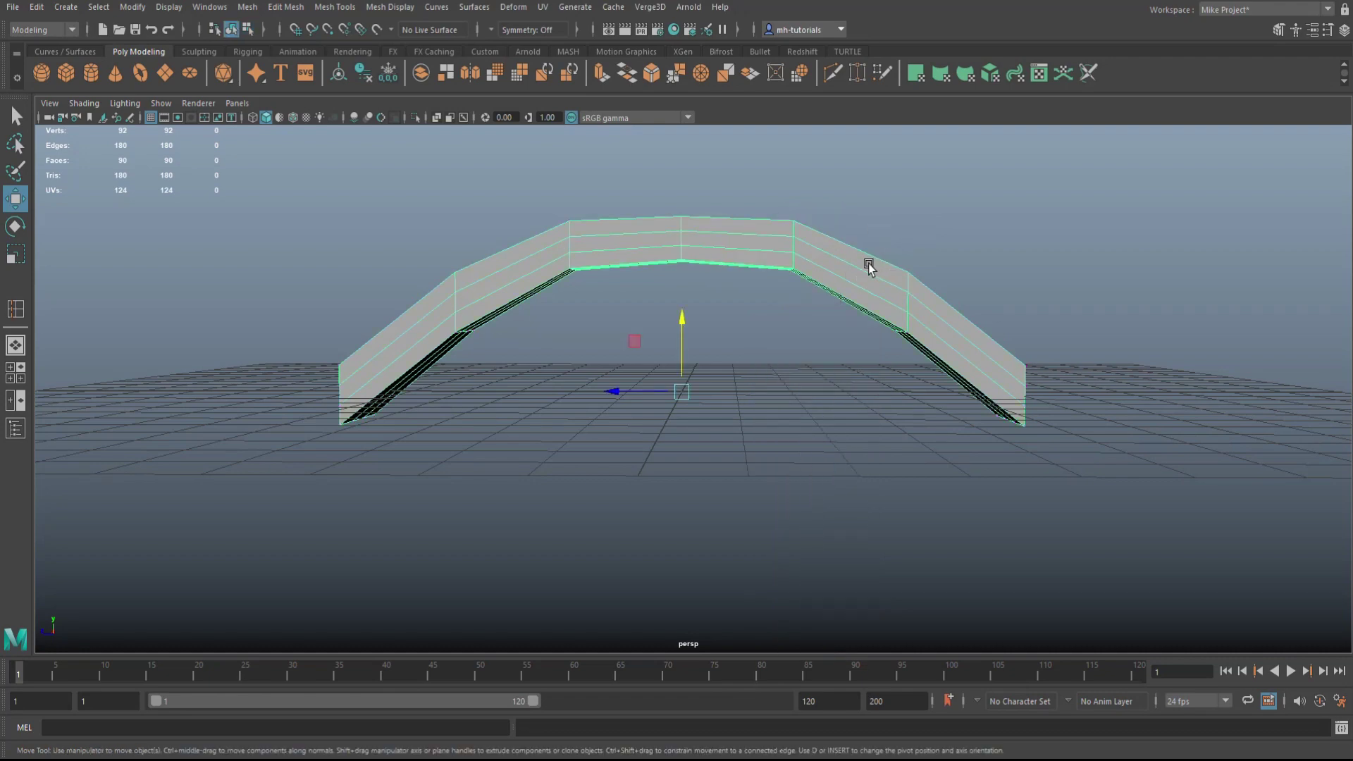
{"action": "key", "text": "3"}
{"action": "left_click", "coordinate": [810, 387]}
{"action": "mouse_move", "coordinate": [715, 445]}
{"action": "left_mouse_down", "text": "alt"}
{"action": "mouse_move", "coordinate": [811, 497]}
{"action": "mouse_move", "coordinate": [909, 489]}
{"action": "mouse_move", "coordinate": [909, 453]}
{"action": "mouse_move", "coordinate": [793, 431]}
{"action": "mouse_move", "coordinate": [733, 451]}
{"action": "left_mouse_up", "text": "alt"}
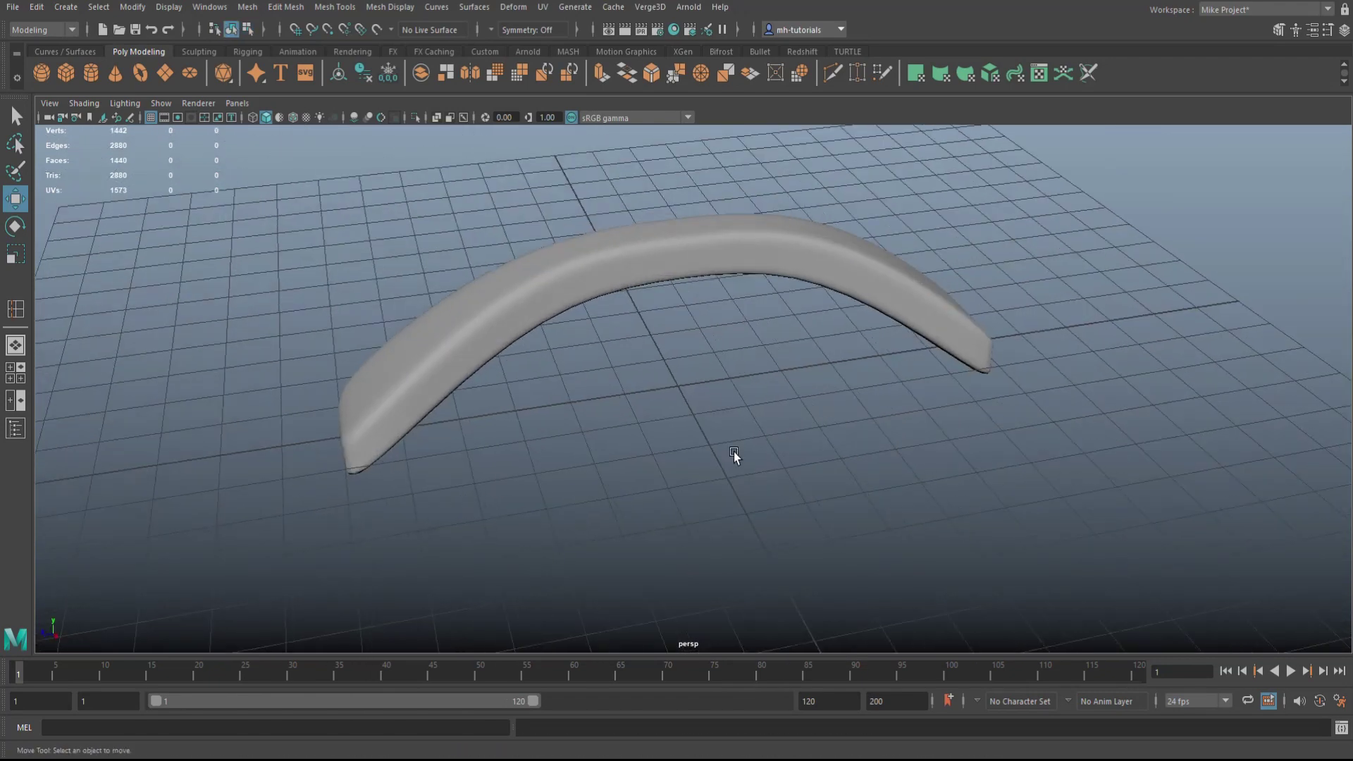
{"action": "left_click", "coordinate": [679, 257]}
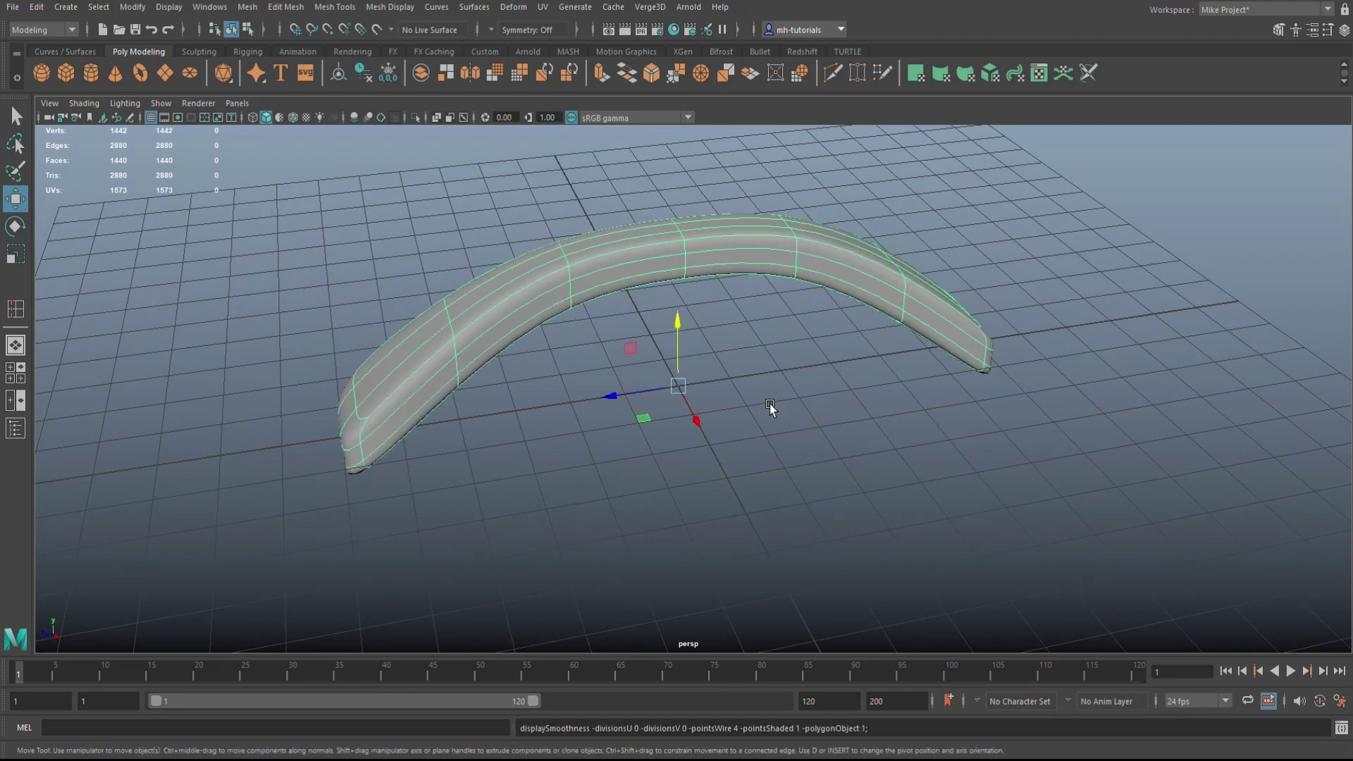
{"action": "key", "text": "1"}
Step: Delete all faces of the bridge's positive-Z half, keeping the other half up to the central edge loop
{"action": "left_click_drag", "start_coordinate": [784, 392], "coordinate": [521, 320], "text": "alt"}
{"action": "right_click_drag", "start_coordinate": [433, 354], "coordinate": [445, 395]}
{"action": "left_click_drag", "start_coordinate": [424, 354], "coordinate": [626, 401], "text": "alt"}
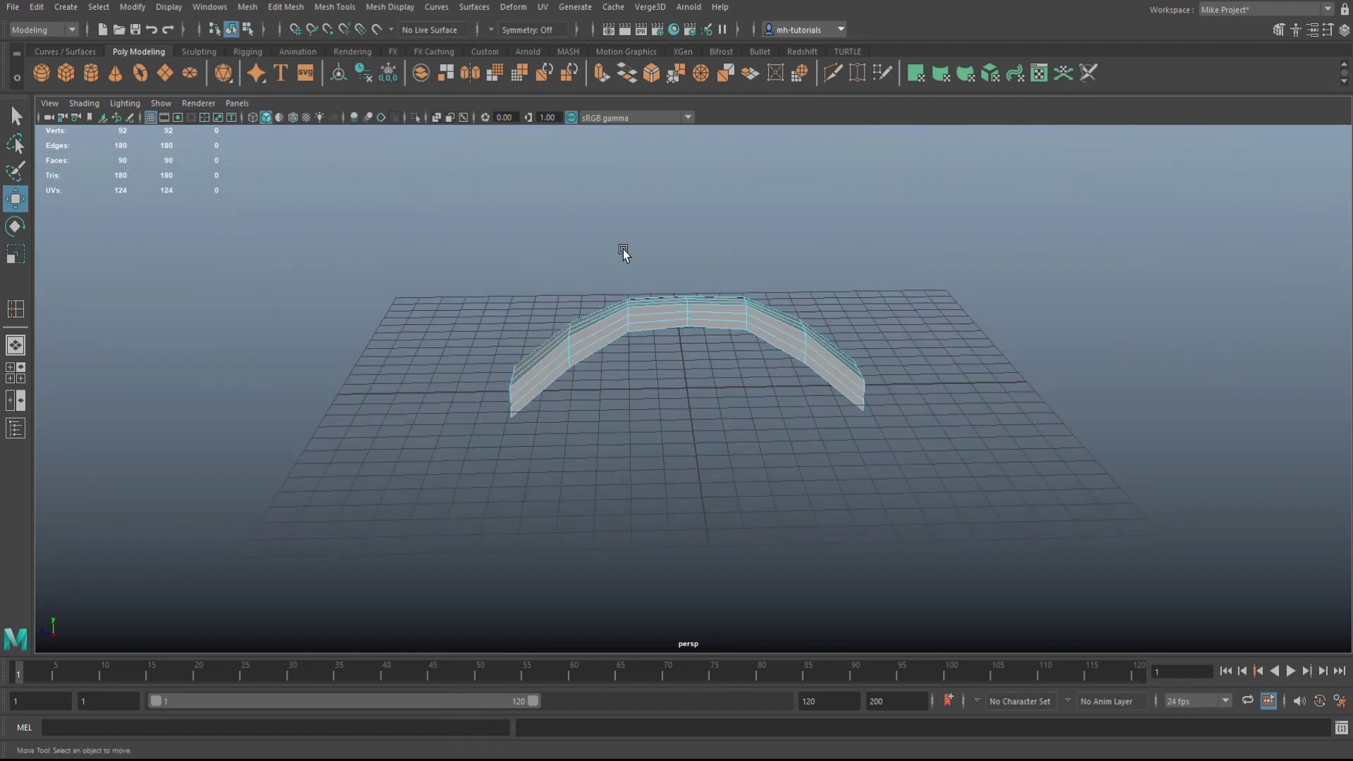
{"action": "right_click_drag", "start_coordinate": [623, 250], "coordinate": [635, 289]}
{"action": "left_click_drag", "start_coordinate": [399, 246], "coordinate": [653, 558]}
{"action": "key", "text": "Delete"}
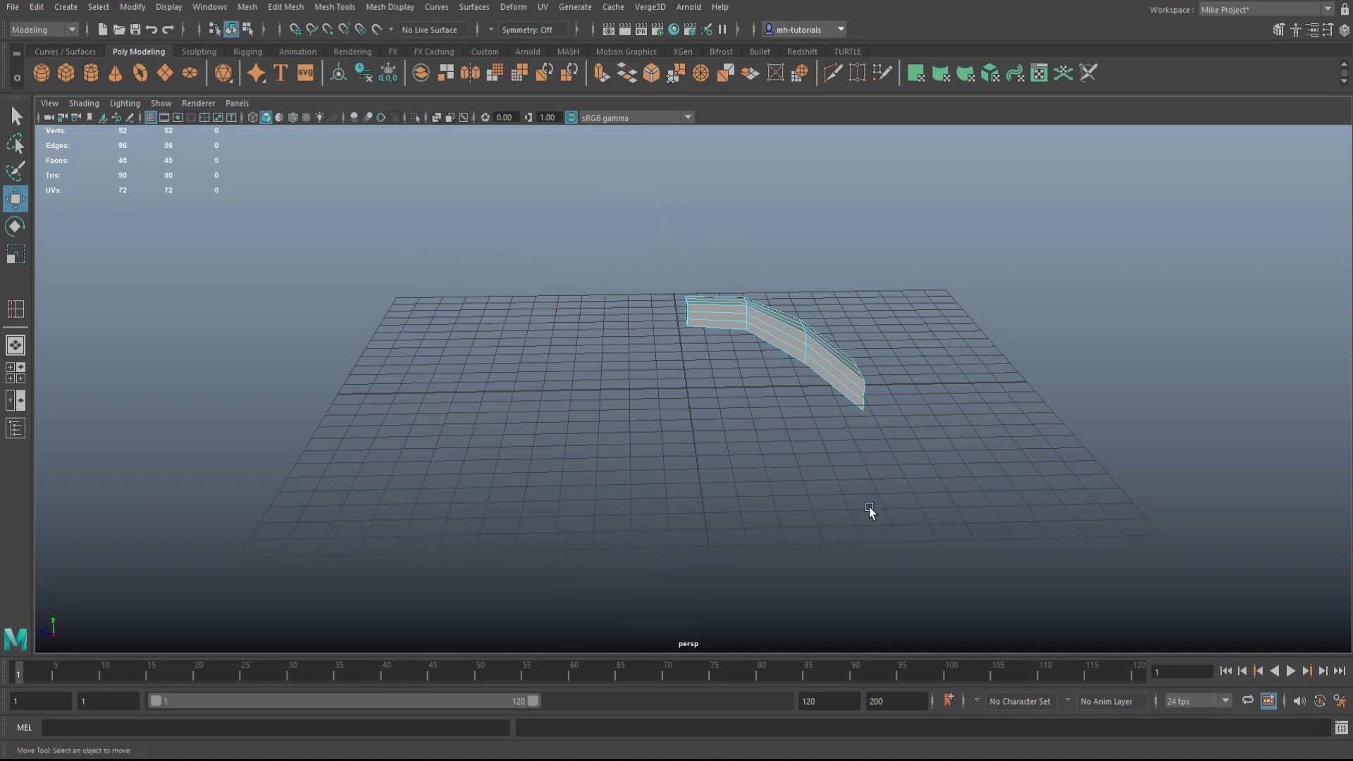
Step: Extrude the three underside faces of the remaining half's end section and move them straight down to start a foot
{"action": "left_click_drag", "start_coordinate": [869, 506], "coordinate": [692, 454], "text": "alt"}
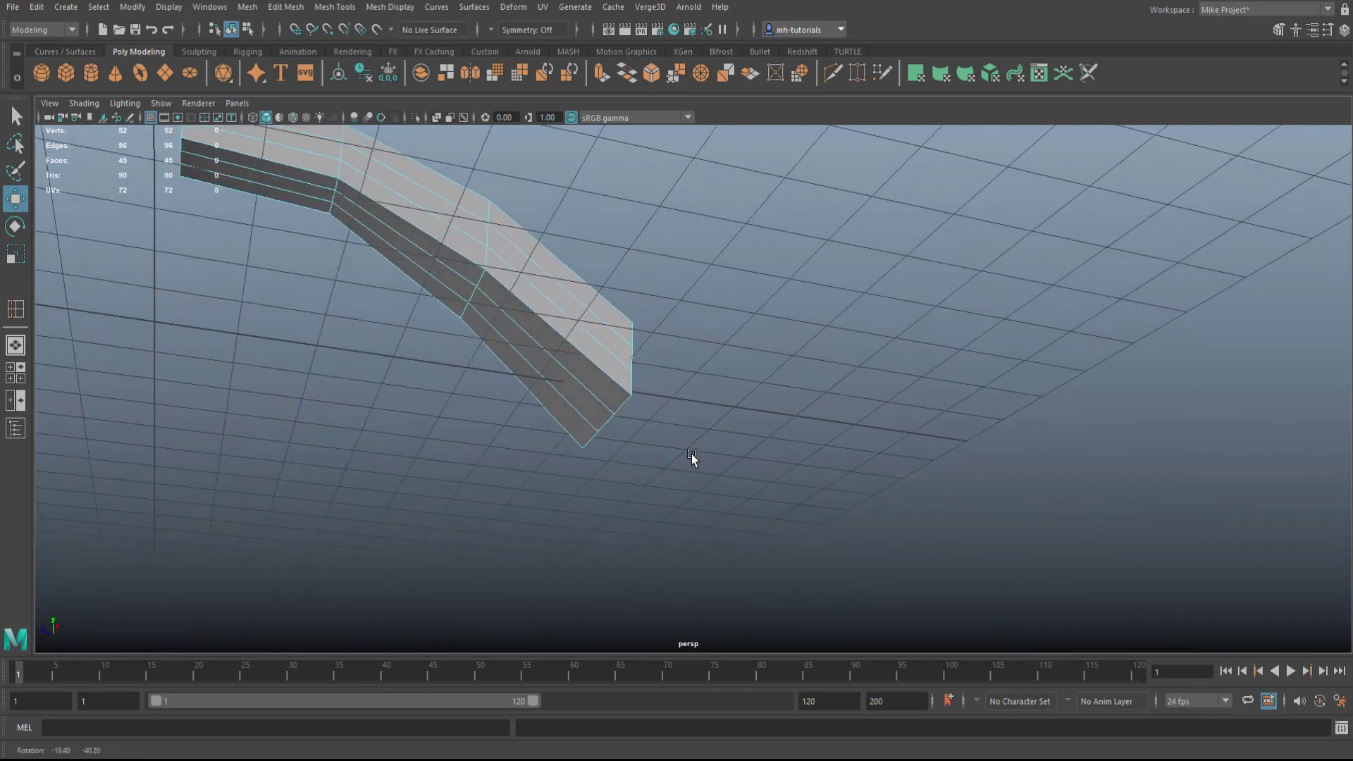
{"action": "left_click", "coordinate": [572, 362]}
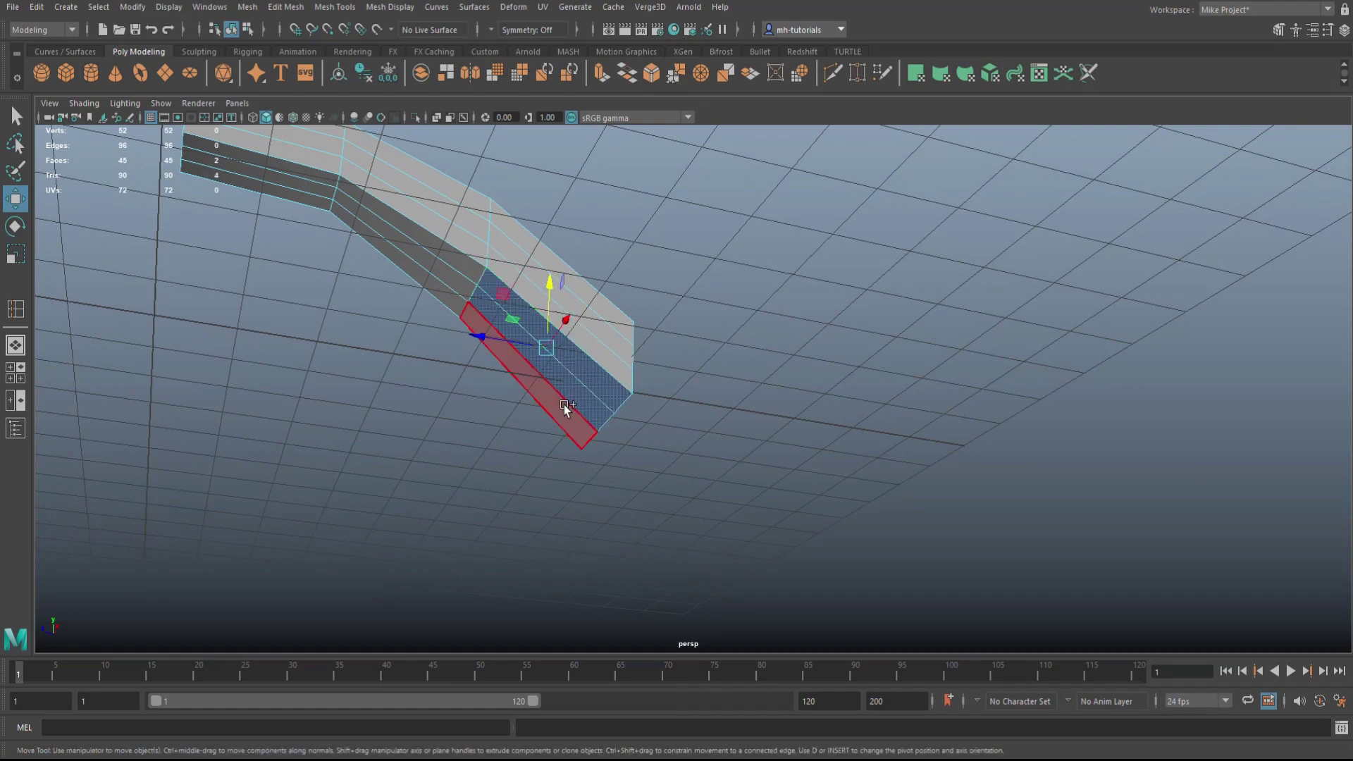
{"action": "left_click", "coordinate": [564, 404], "text": "shift"}
{"action": "key", "text": "ctrl+e"}
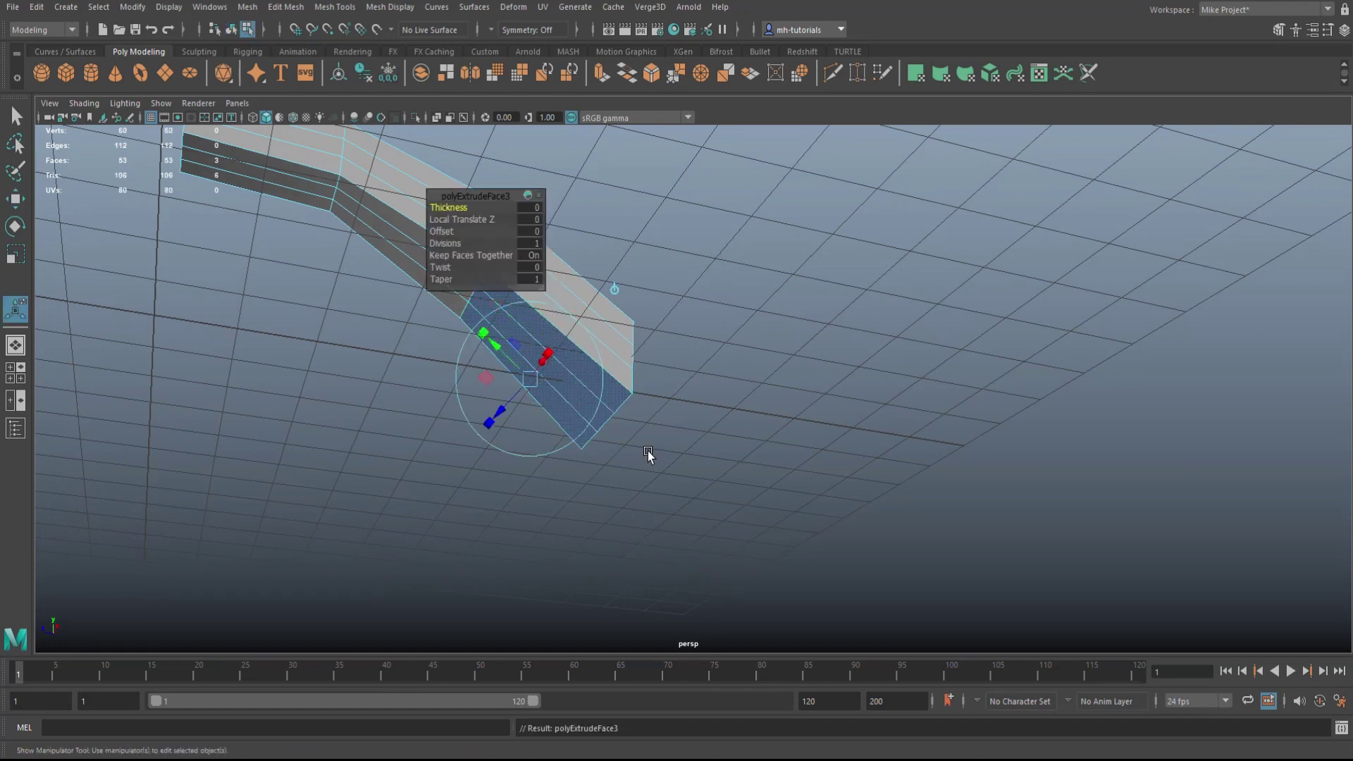
{"action": "key", "text": "w"}
{"action": "left_click_drag", "start_coordinate": [544, 300], "coordinate": [543, 356]}
Step: In the side view, level the foot's bottom vertices at -1 on Y and snap its inner bottom vertices to -5 on Z
{"action": "left_click", "coordinate": [15, 372]}
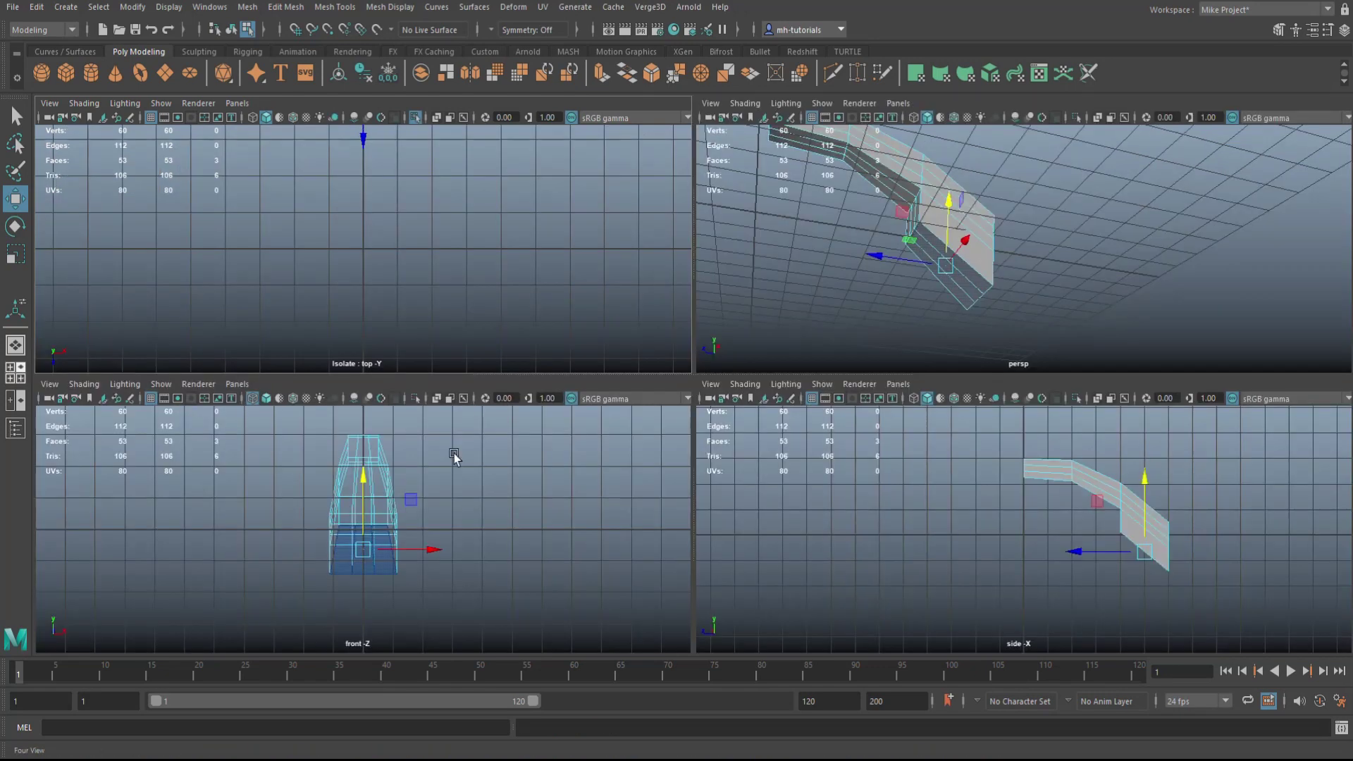
{"action": "key", "text": "space"}
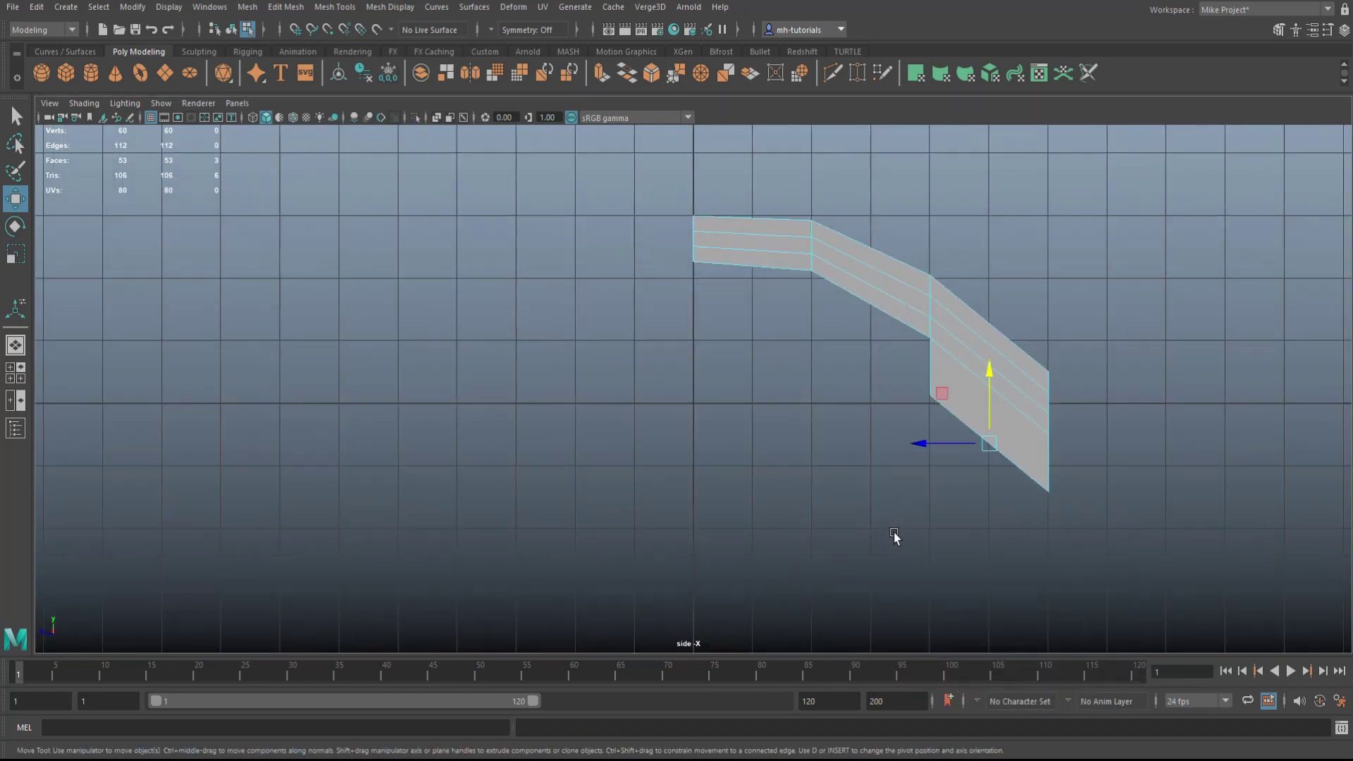
{"action": "middle_click_drag", "start_coordinate": [884, 526], "coordinate": [750, 534], "text": "alt"}
{"action": "scroll", "coordinate": [750, 534], "scroll_direction": "up", "scroll_amount": 3}
{"action": "key", "text": "F9"}
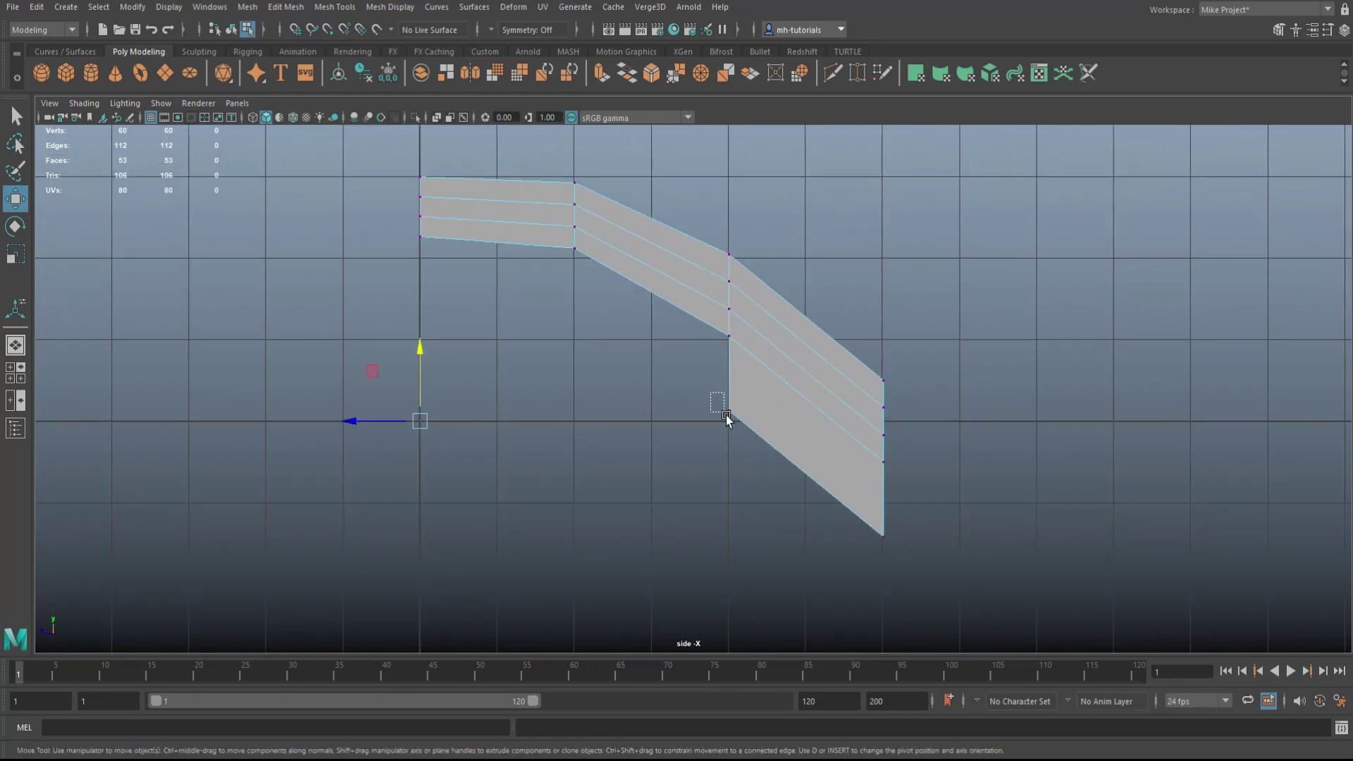
{"action": "left_click_drag", "start_coordinate": [724, 407], "coordinate": [759, 477]}
{"action": "left_click_drag", "start_coordinate": [725, 360], "coordinate": [728, 453]}
{"action": "mouse_move", "coordinate": [874, 519]}
{"action": "left_mouse_down"}
{"action": "mouse_move", "coordinate": [894, 553]}
{"action": "mouse_move", "coordinate": [880, 455]}
{"action": "mouse_move", "coordinate": [884, 502]}
{"action": "left_mouse_up"}
{"action": "key", "text": "x"}
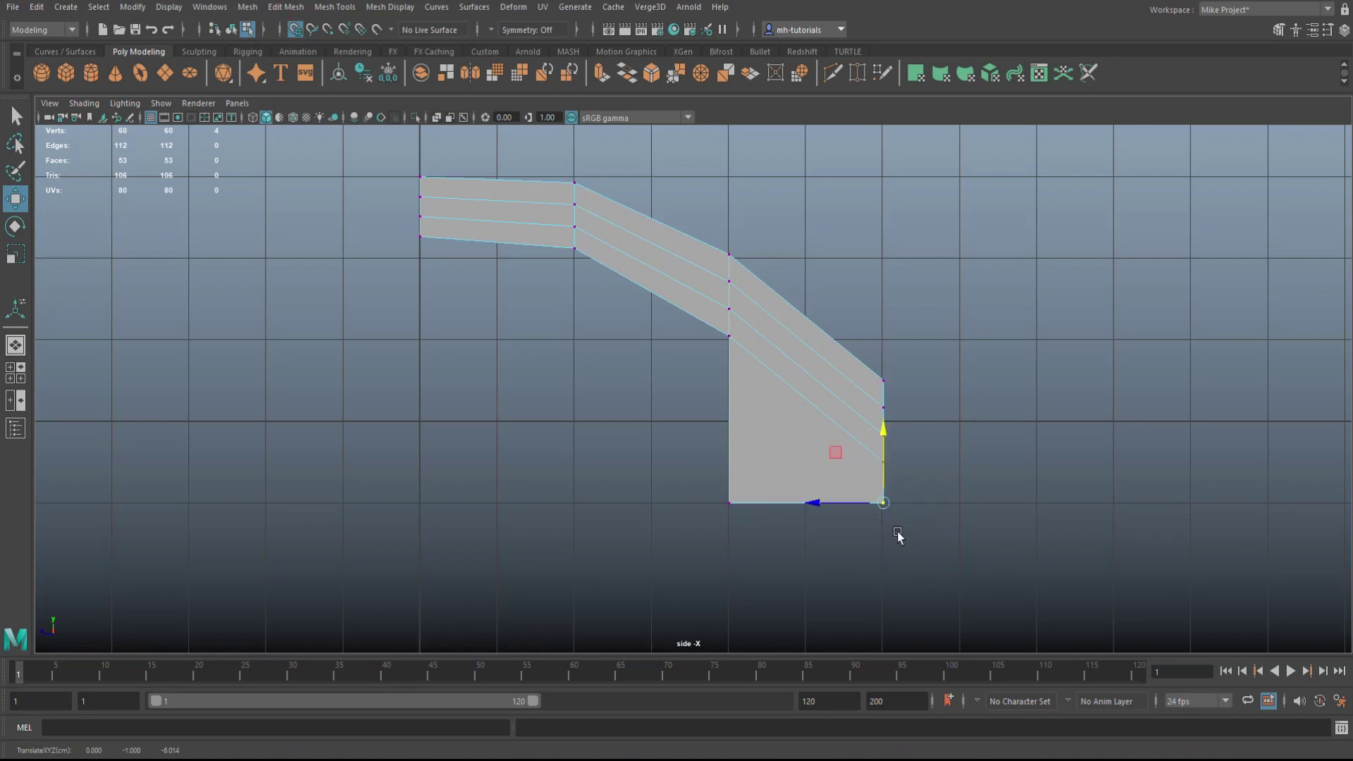
{"action": "left_click_drag", "start_coordinate": [696, 482], "coordinate": [829, 557]}
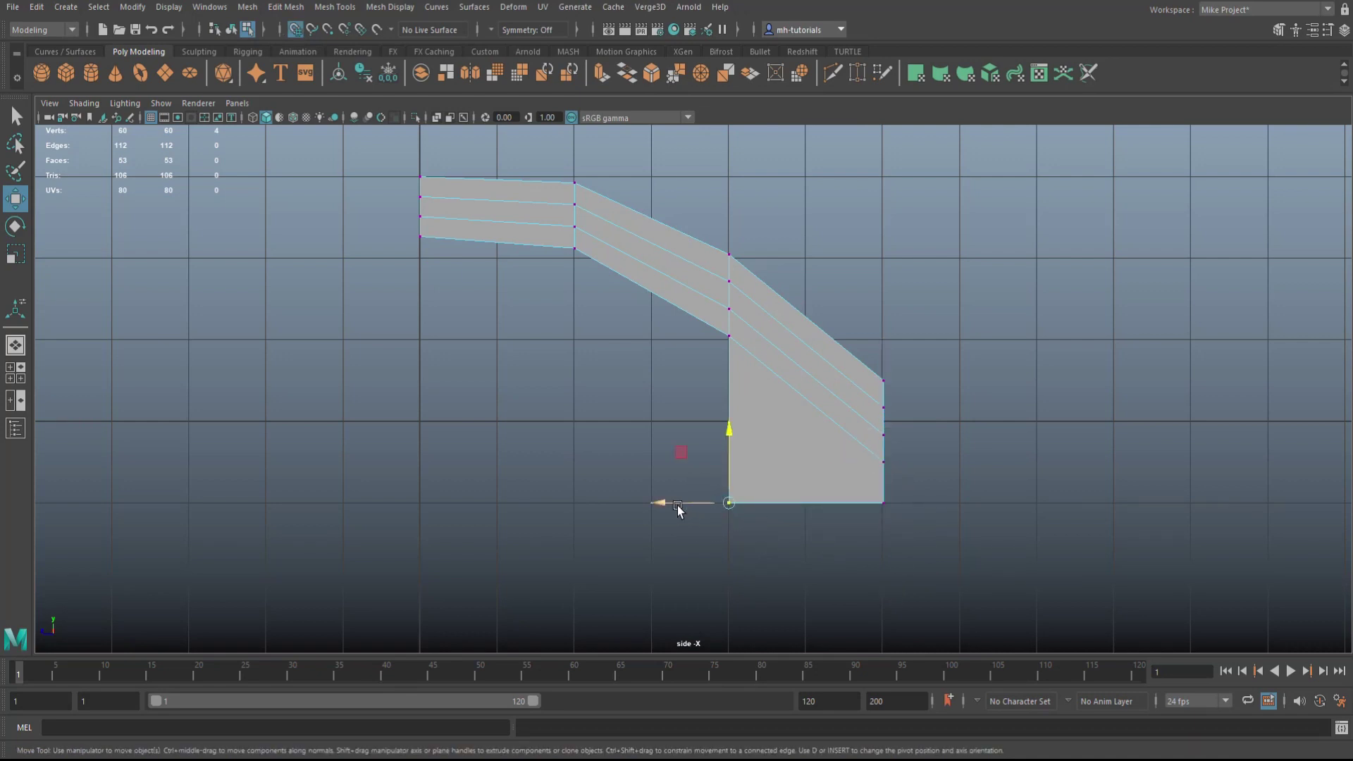
{"action": "left_click_drag", "start_coordinate": [678, 505], "coordinate": [778, 517]}
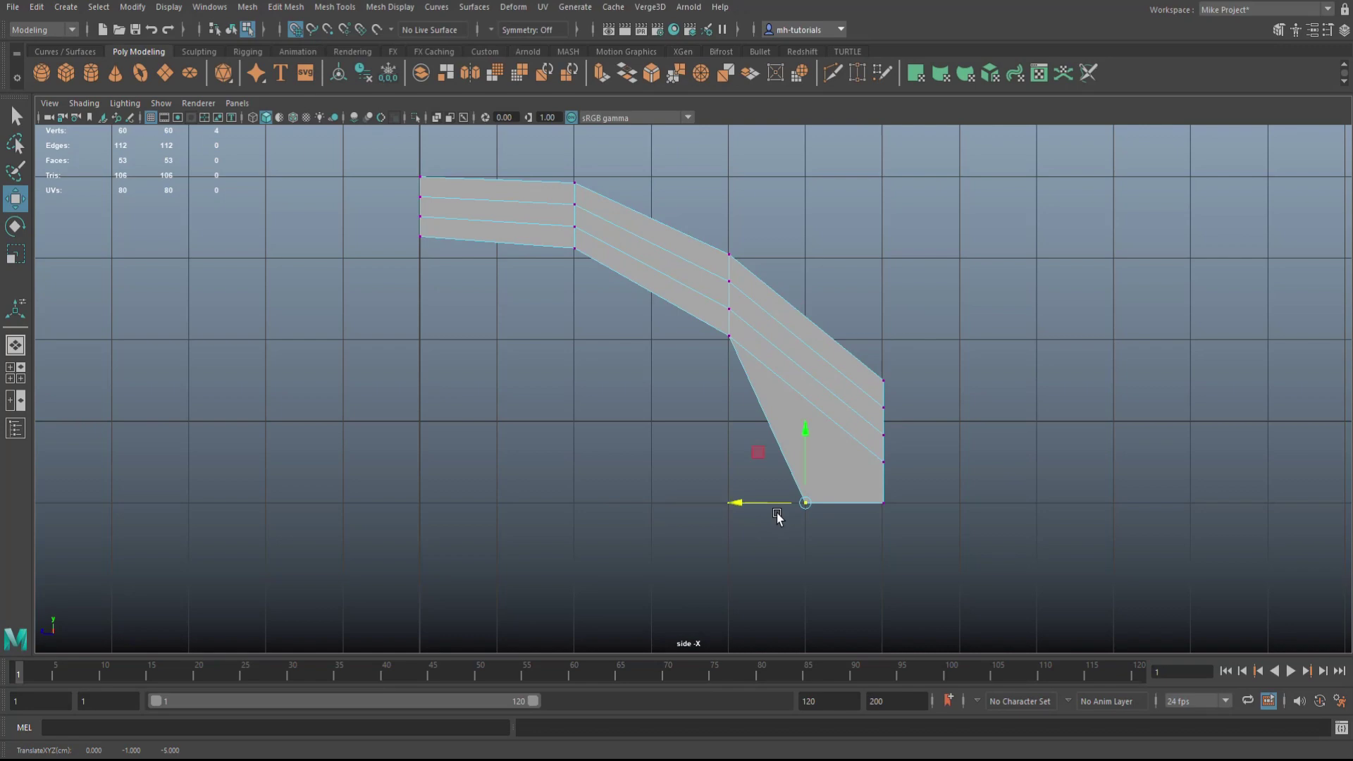
Step: Scale the foot's two outer-end bottom corner vertices toward each other along X to about 0.68
{"action": "left_click", "coordinate": [16, 381]}
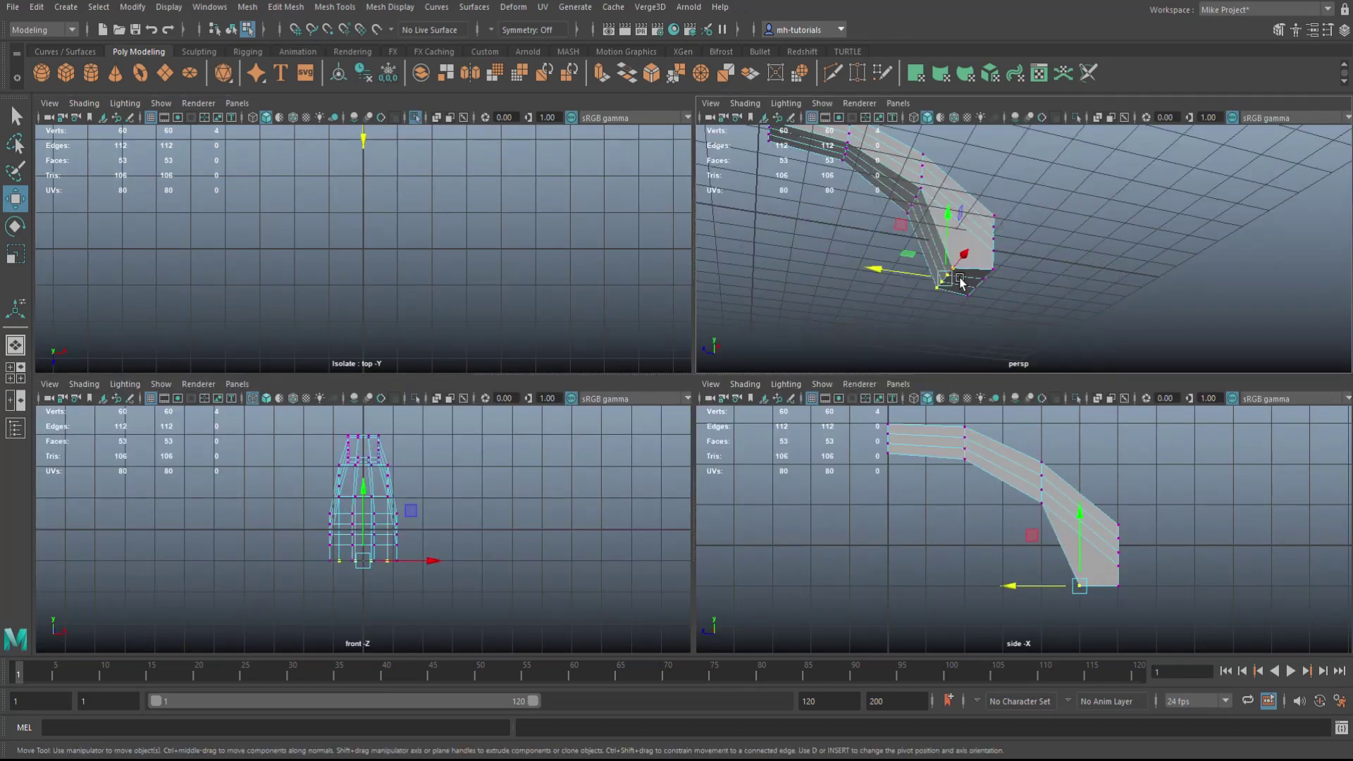
{"action": "key", "text": "space"}
{"action": "left_click_drag", "start_coordinate": [973, 315], "coordinate": [788, 235], "text": "alt"}
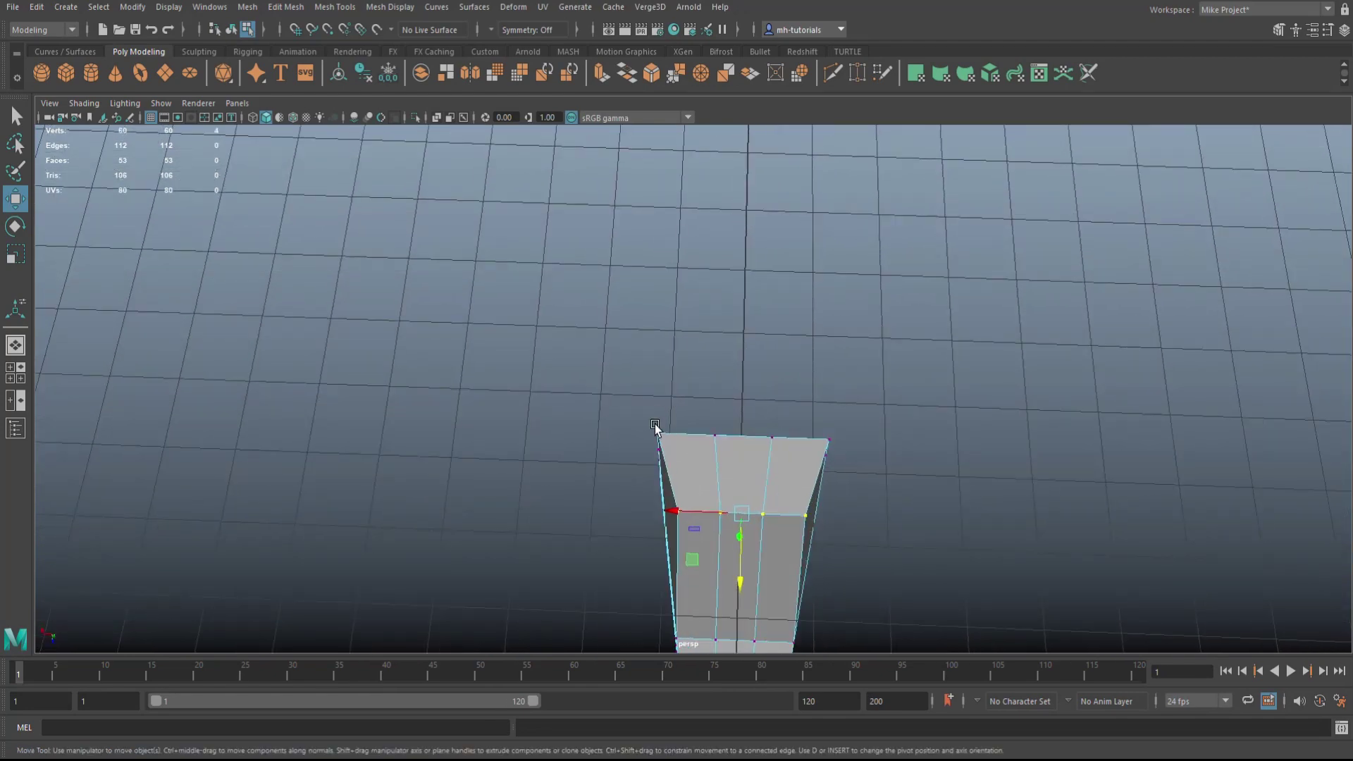
{"action": "left_click_drag", "start_coordinate": [633, 420], "coordinate": [673, 439]}
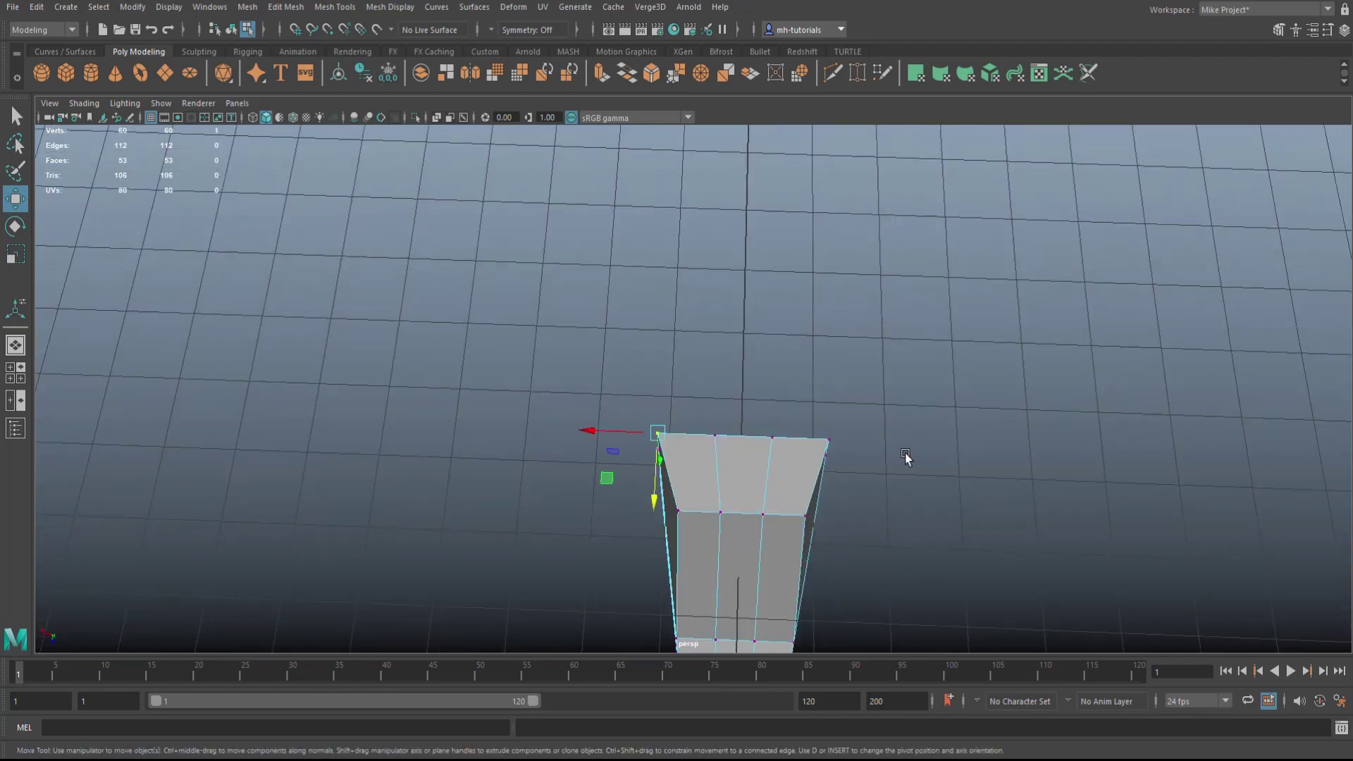
{"action": "left_click_drag", "start_coordinate": [843, 442], "coordinate": [846, 442], "text": "shift"}
{"action": "left_click_drag", "start_coordinate": [960, 444], "coordinate": [960, 492], "text": "alt"}
{"action": "key", "text": "r"}
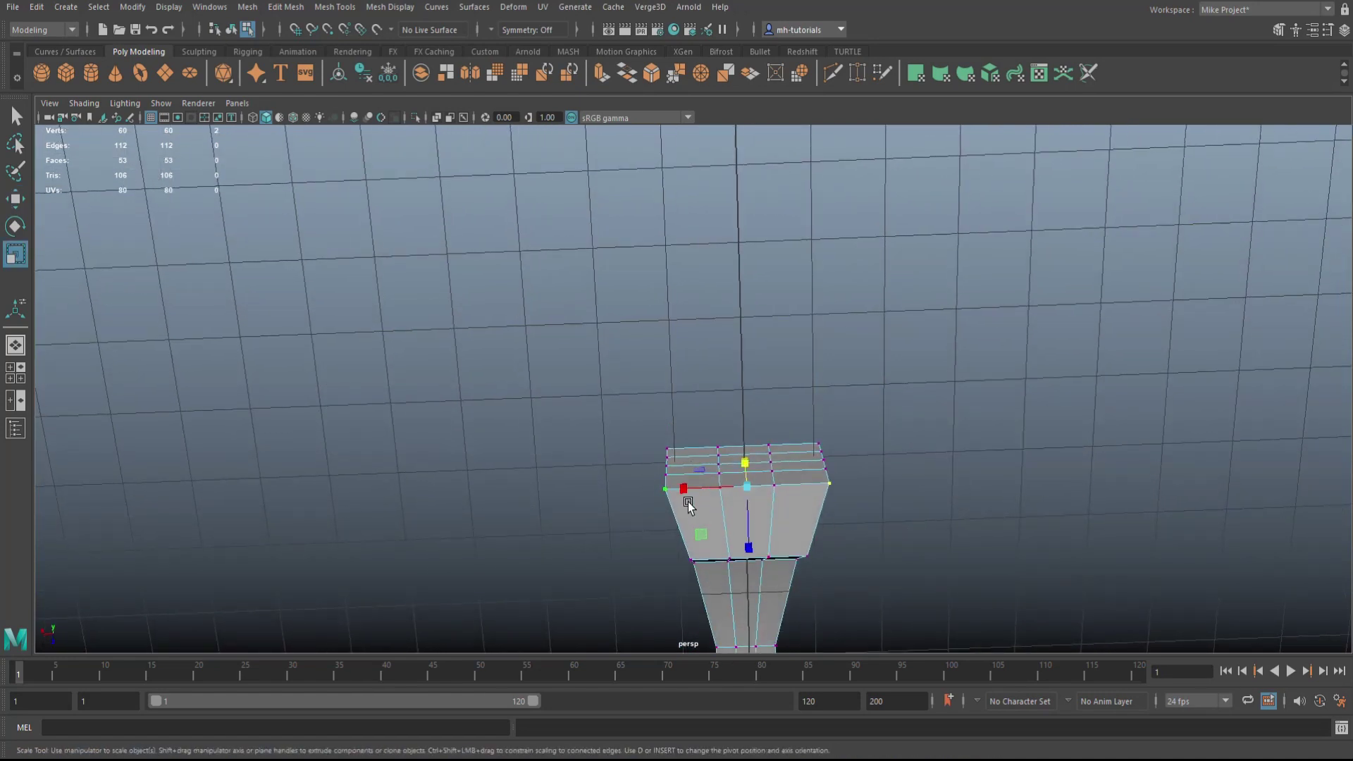
{"action": "left_click_drag", "start_coordinate": [688, 489], "coordinate": [708, 489]}
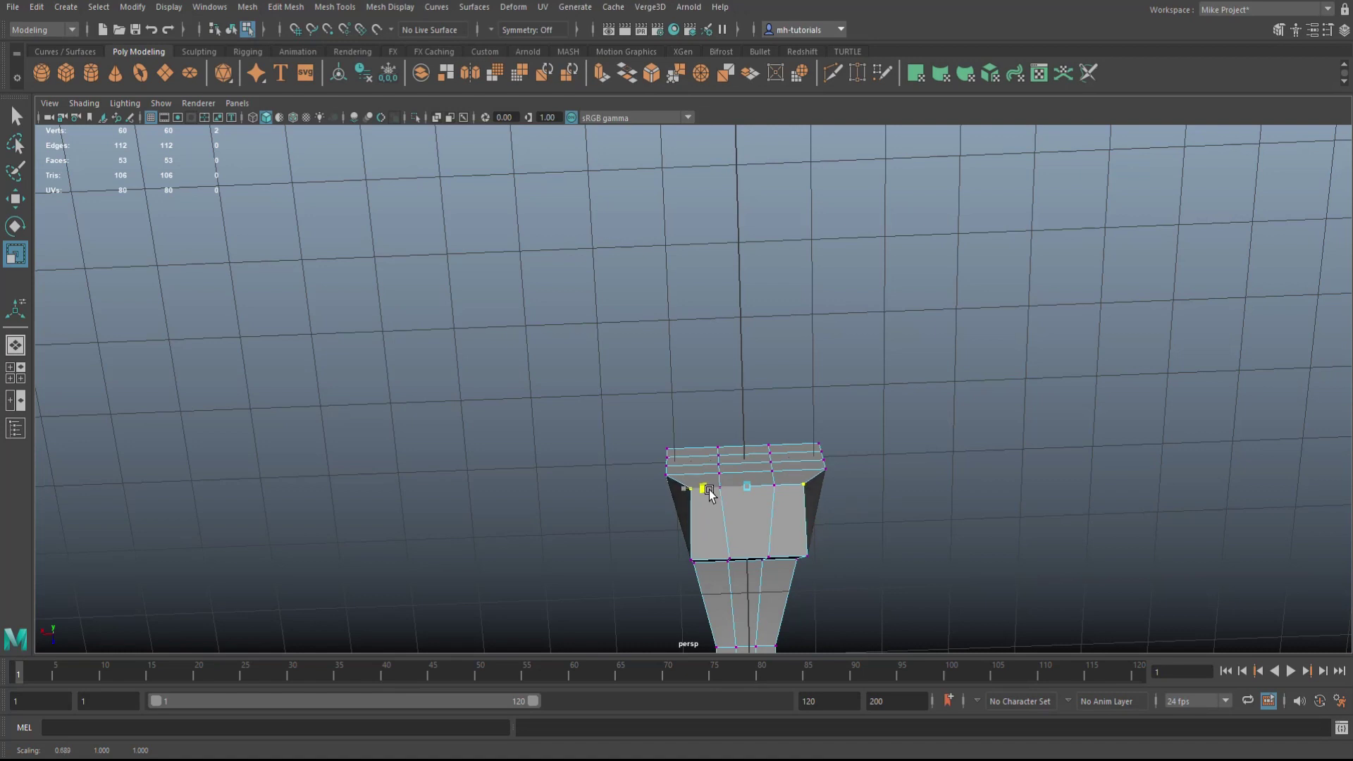
Step: Check the half bridge and its tapered foot in smooth preview, then return to the unsmoothed display
{"action": "left_click_drag", "start_coordinate": [928, 382], "coordinate": [1043, 468], "text": "alt"}
{"action": "right_click_drag", "start_coordinate": [580, 317], "coordinate": [638, 299]}
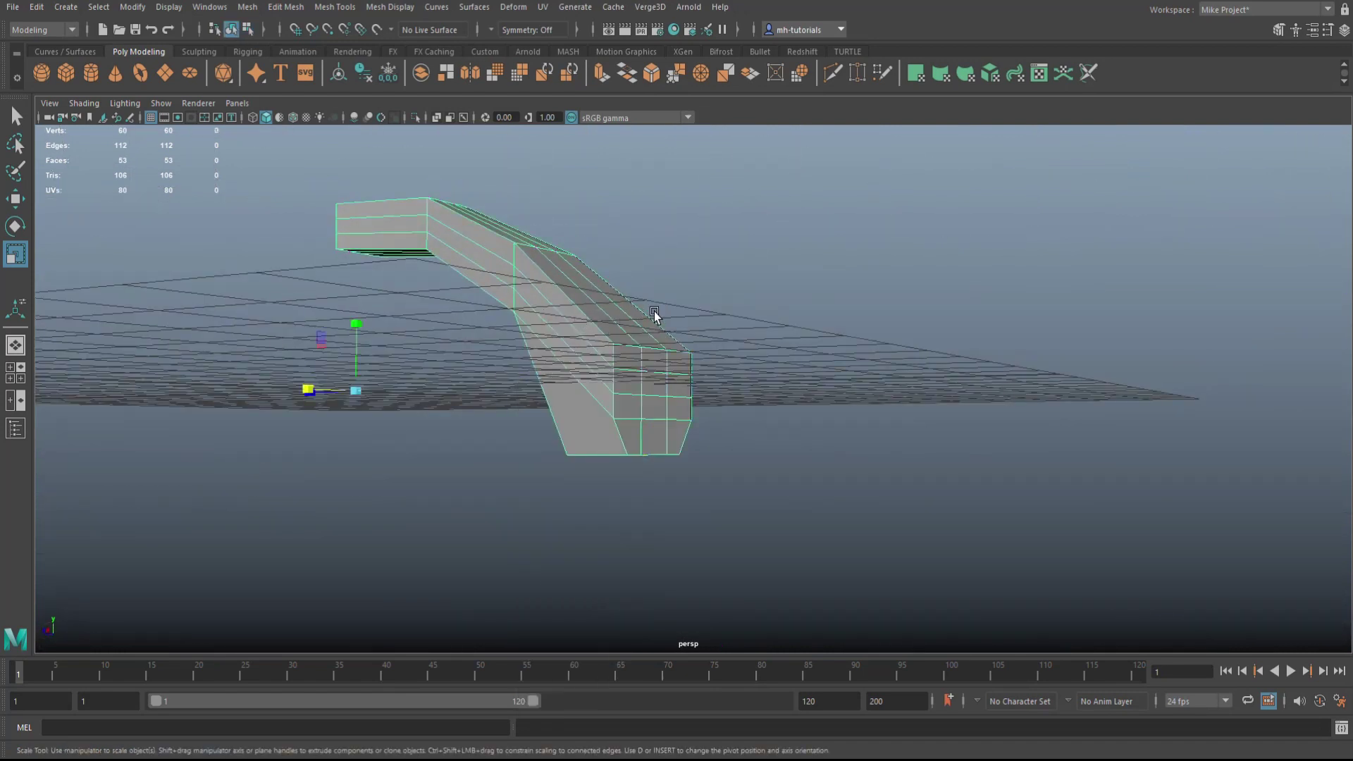
{"action": "key", "text": "3"}
{"action": "left_click", "coordinate": [838, 329]}
{"action": "left_click_drag", "start_coordinate": [839, 329], "coordinate": [751, 353], "text": "alt"}
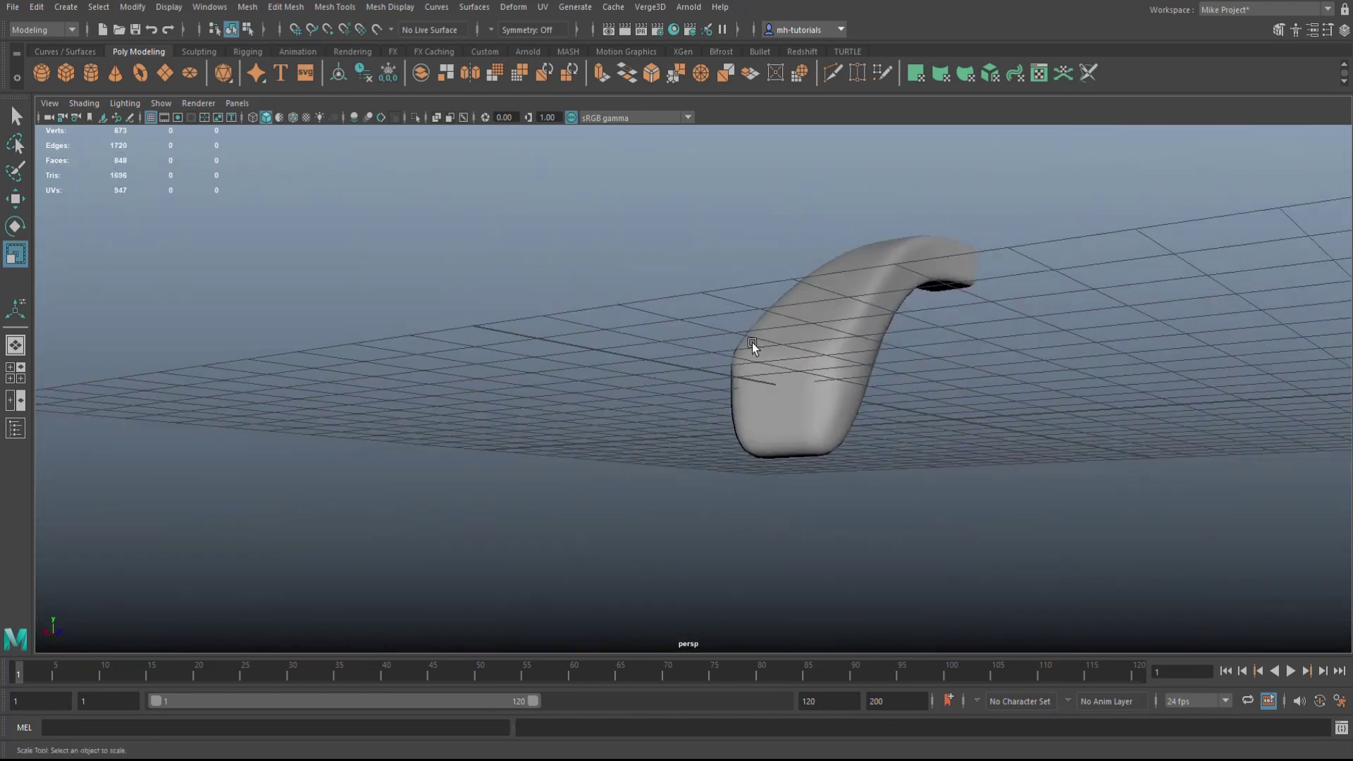
{"action": "left_click", "coordinate": [813, 357]}
{"action": "key", "text": "1"}
Step: Scale the two inner bottom corner vertices of the foot toward each other along X to taper that side
{"action": "left_click_drag", "start_coordinate": [972, 474], "coordinate": [568, 347], "text": "alt"}
{"action": "right_click_drag", "start_coordinate": [476, 316], "coordinate": [517, 329]}
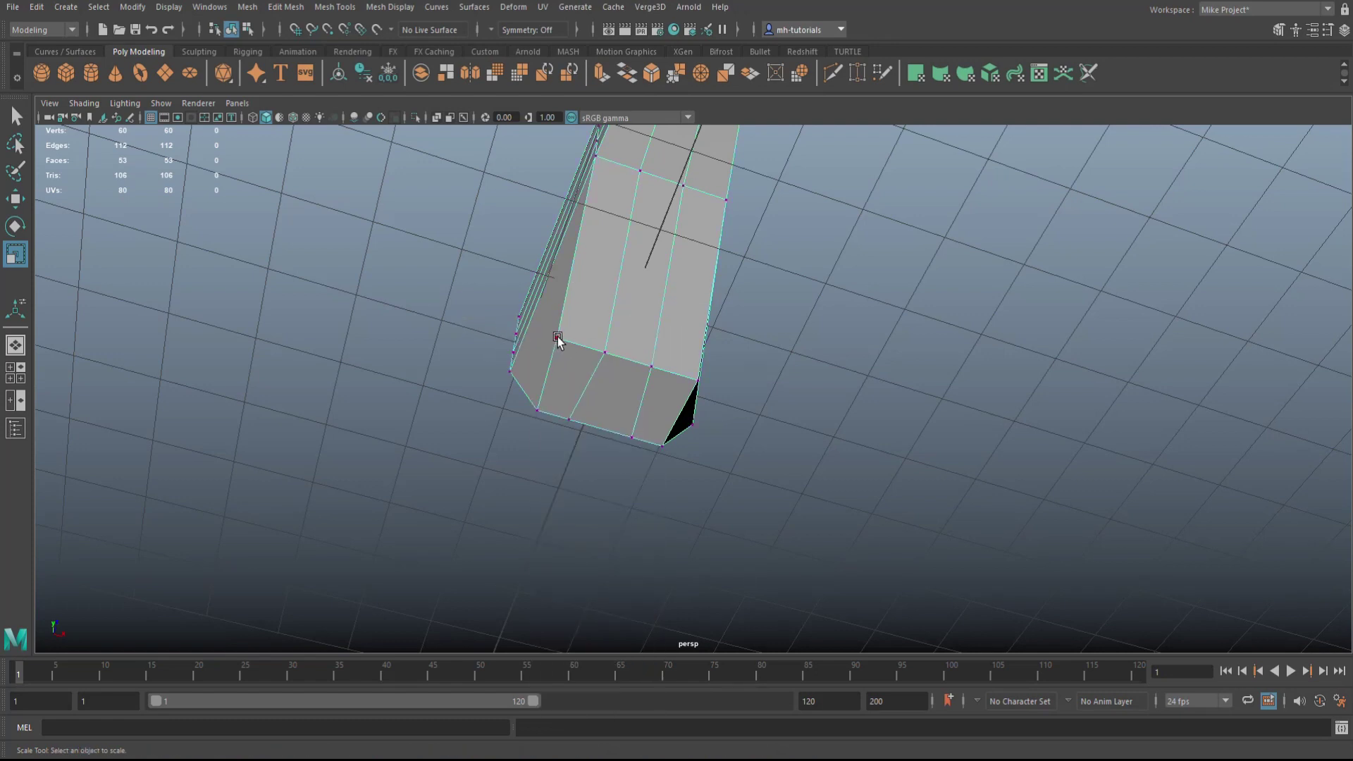
{"action": "left_click", "coordinate": [557, 339]}
{"action": "left_click", "coordinate": [698, 380], "text": "shift"}
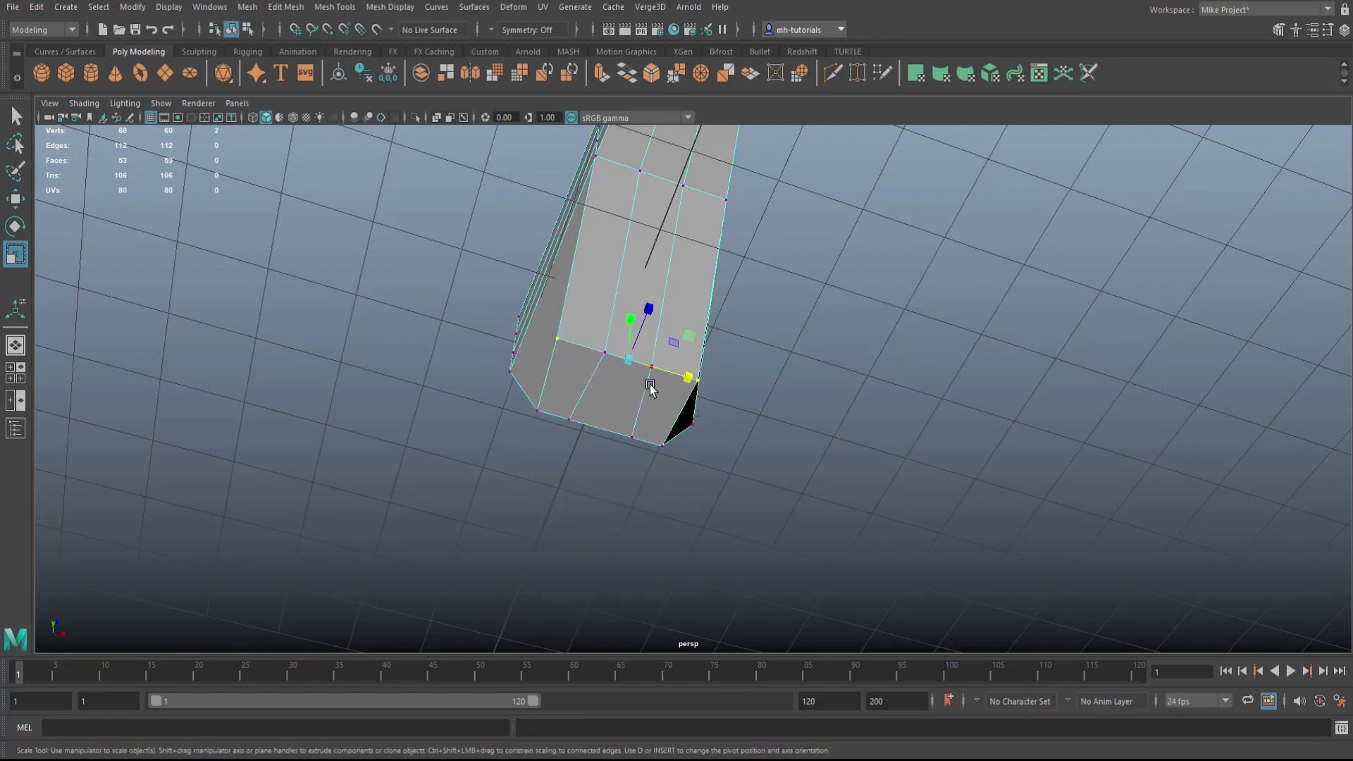
{"action": "left_click_drag", "start_coordinate": [687, 381], "coordinate": [668, 380]}
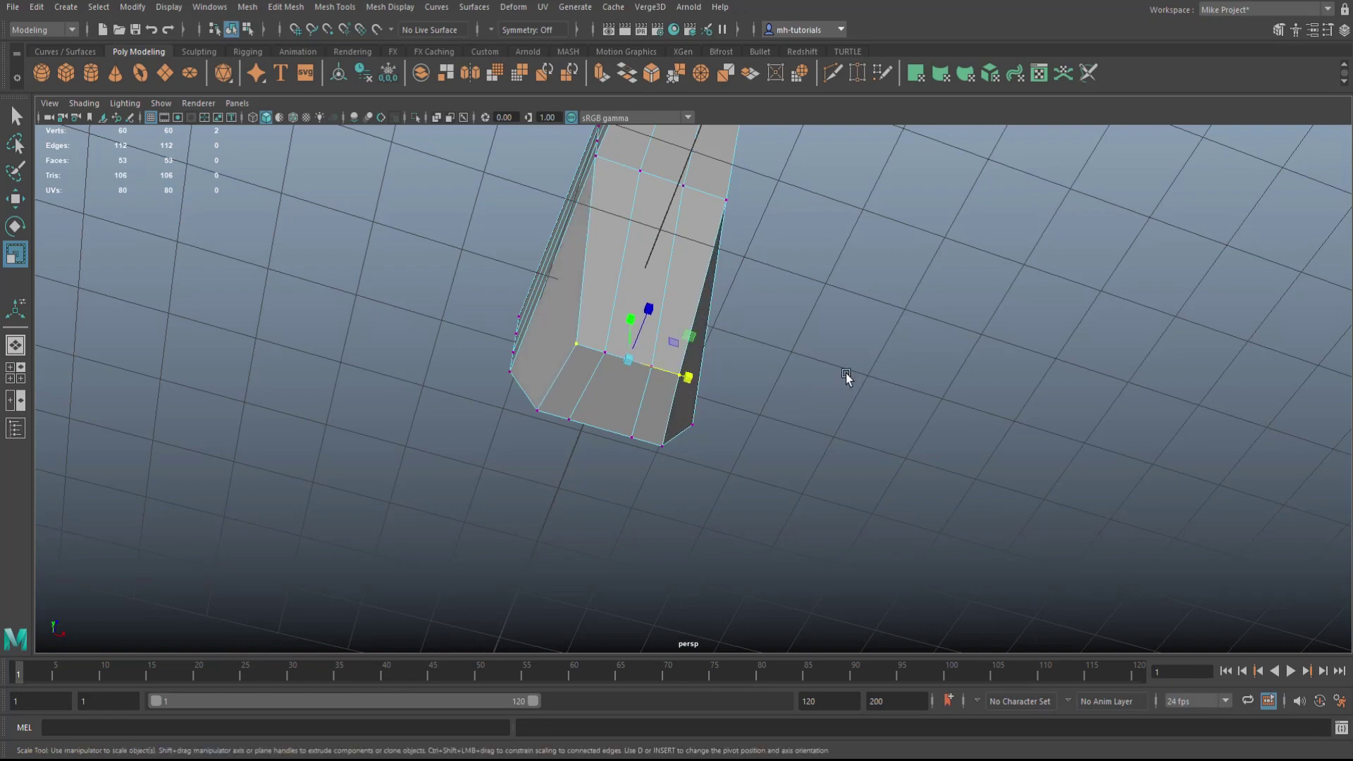
Step: Insert three edge loops around the foot at equal distance from edge: one near the base and two close together higher up
{"action": "left_click_drag", "start_coordinate": [848, 377], "coordinate": [918, 463], "text": "alt"}
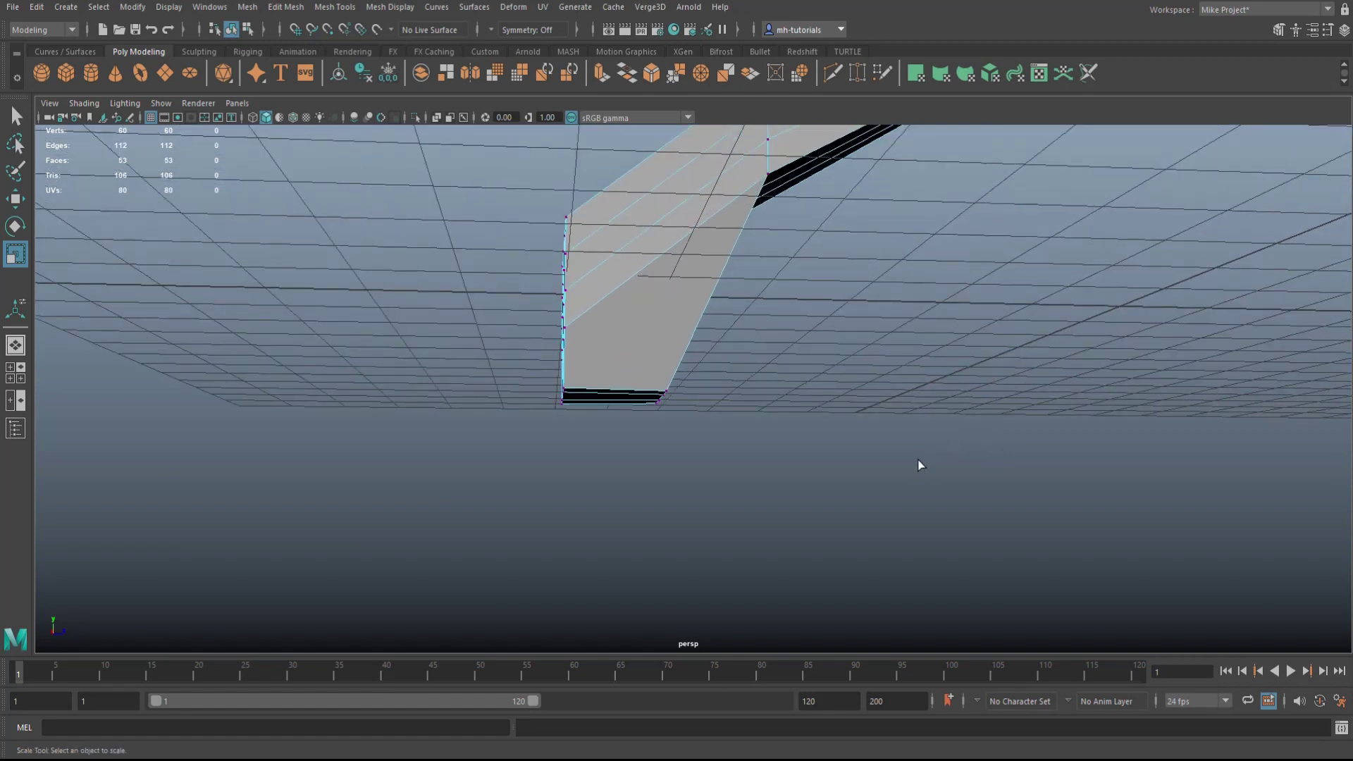
{"action": "key", "text": "ctrl+e"}
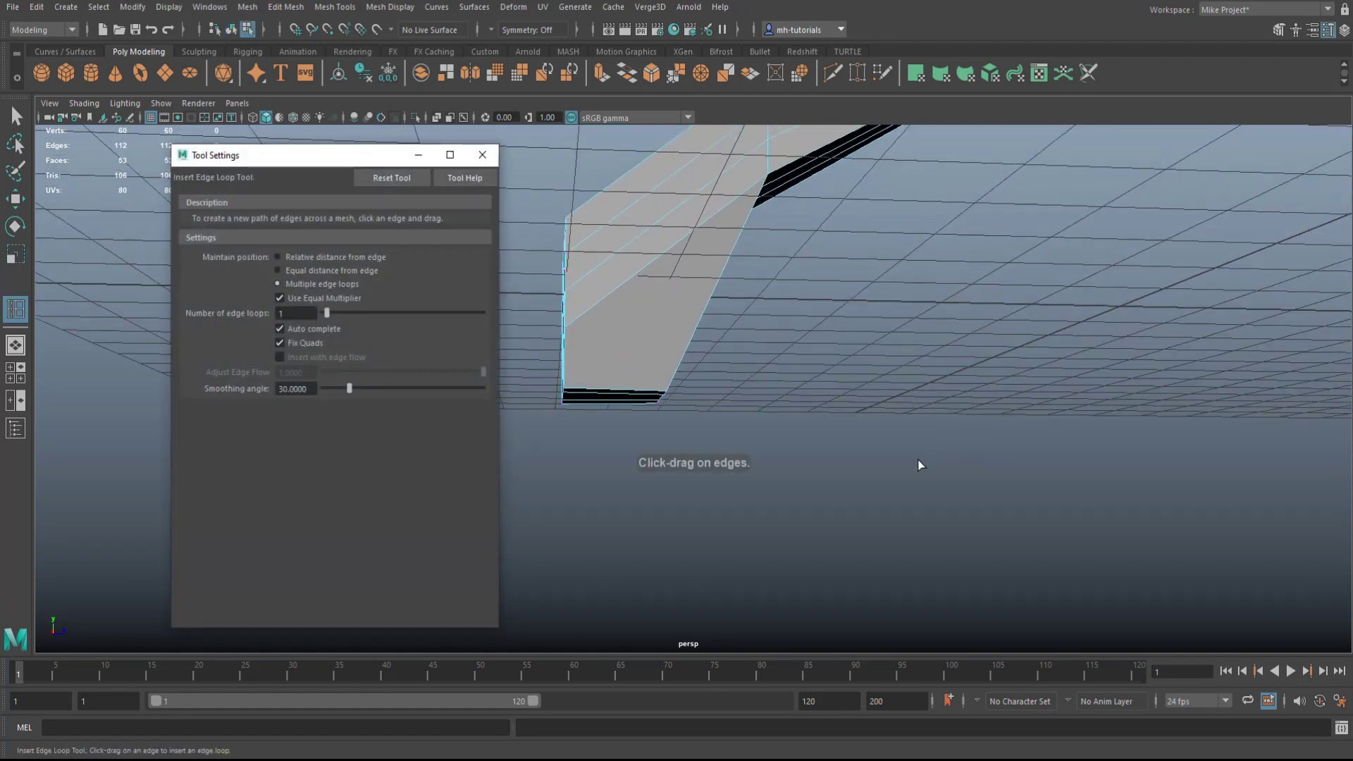
{"action": "left_click", "coordinate": [284, 272]}
{"action": "scroll", "coordinate": [579, 423], "scroll_direction": "up", "scroll_amount": 2}
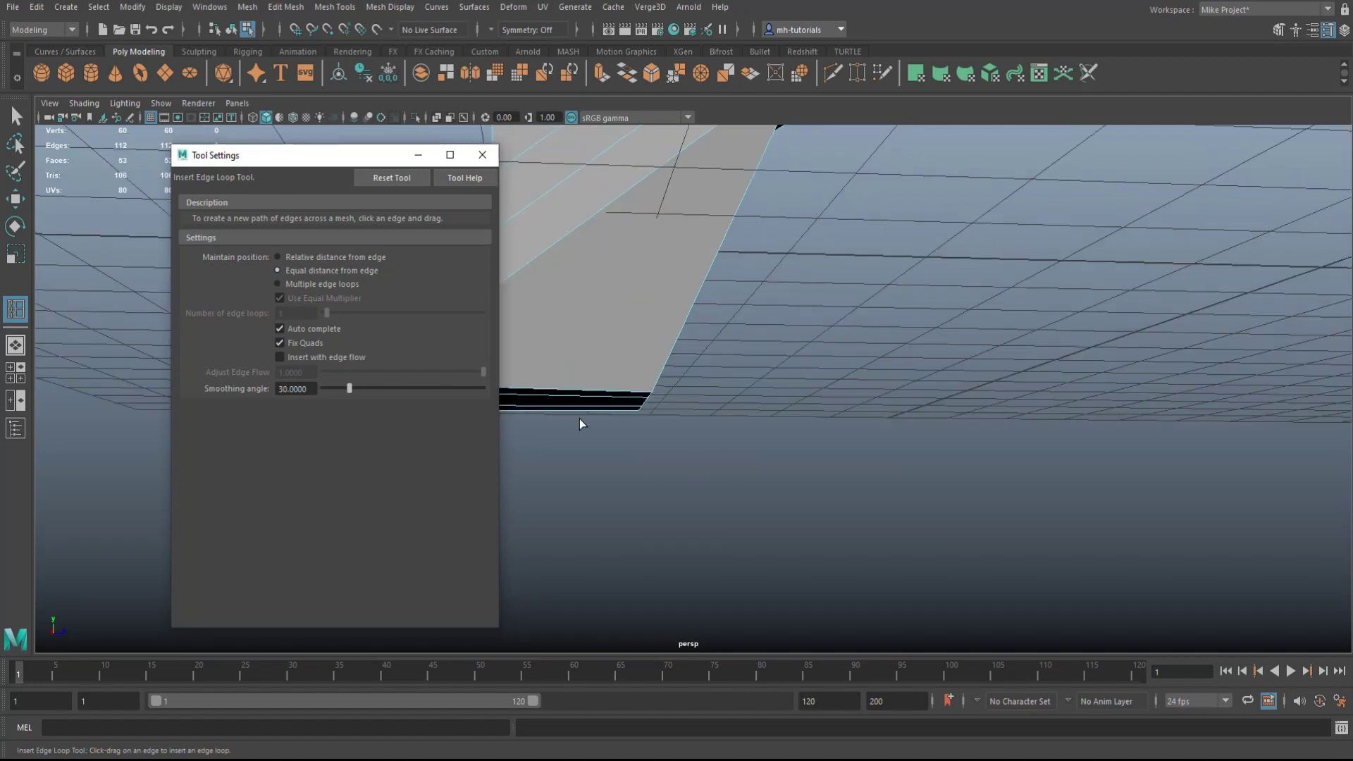
{"action": "left_click_drag", "start_coordinate": [636, 417], "coordinate": [597, 375], "text": "alt"}
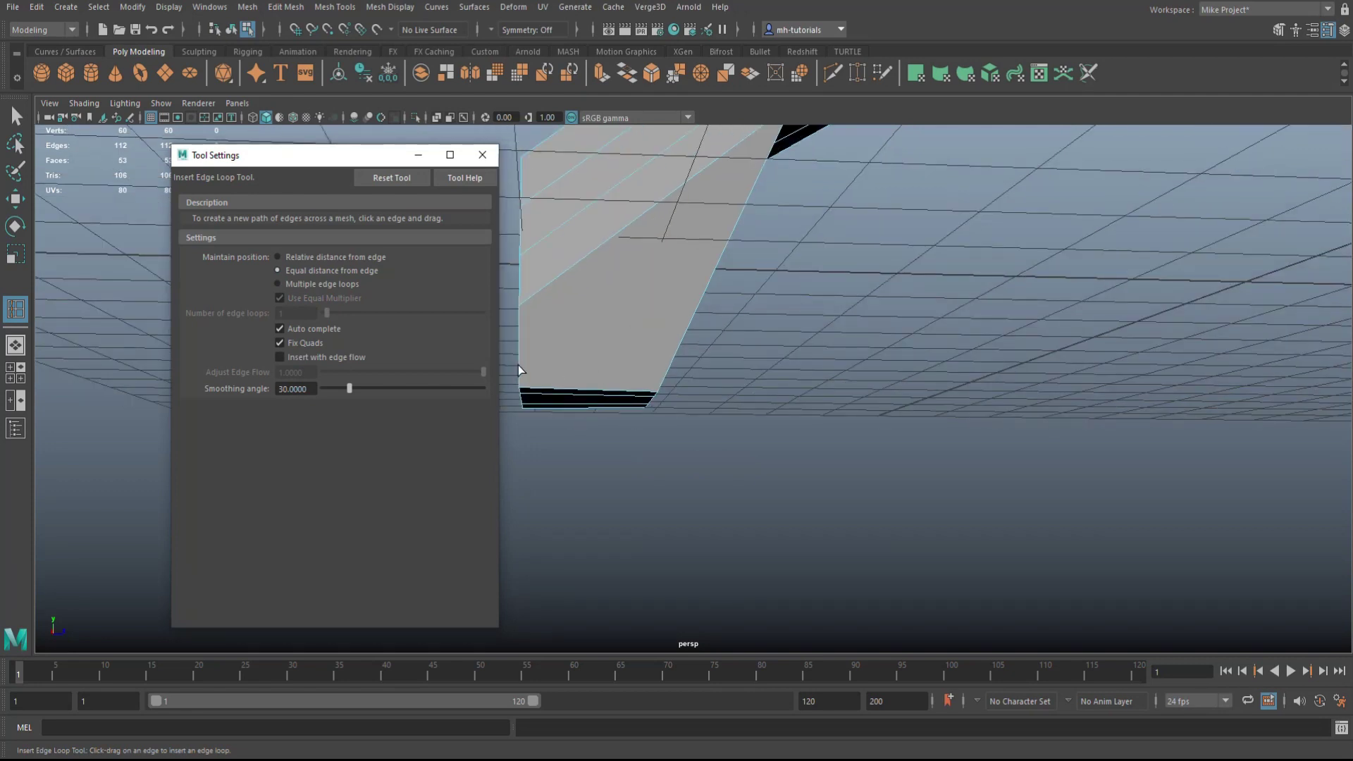
{"action": "mouse_move", "coordinate": [518, 365]}
{"action": "left_mouse_down"}
{"action": "mouse_move", "coordinate": [519, 384]}
{"action": "mouse_move", "coordinate": [514, 338]}
{"action": "mouse_move", "coordinate": [526, 347]}
{"action": "left_mouse_up"}
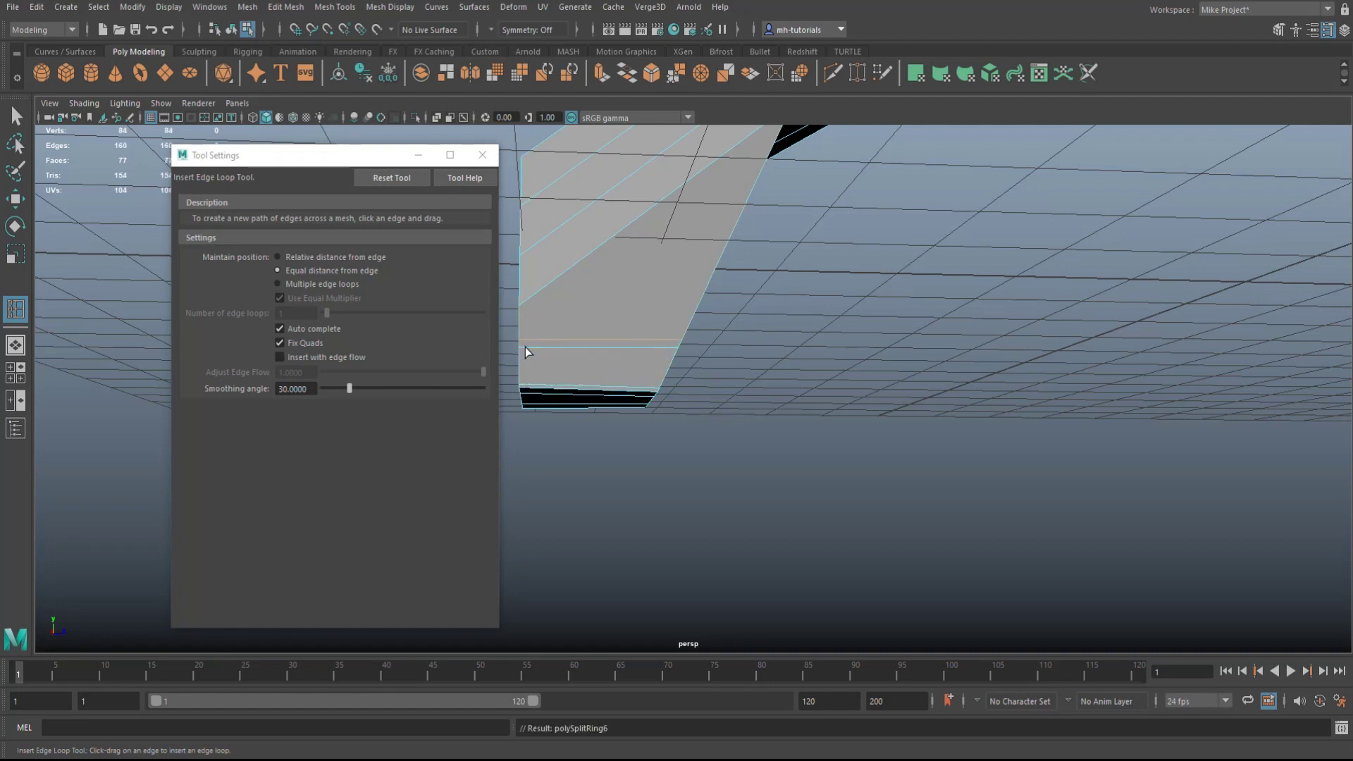
{"action": "left_click", "coordinate": [490, 159]}
Step: Select the face loop between the two close edge loops around the foot and extrude it slightly inward as a groove
{"action": "key", "text": "q"}
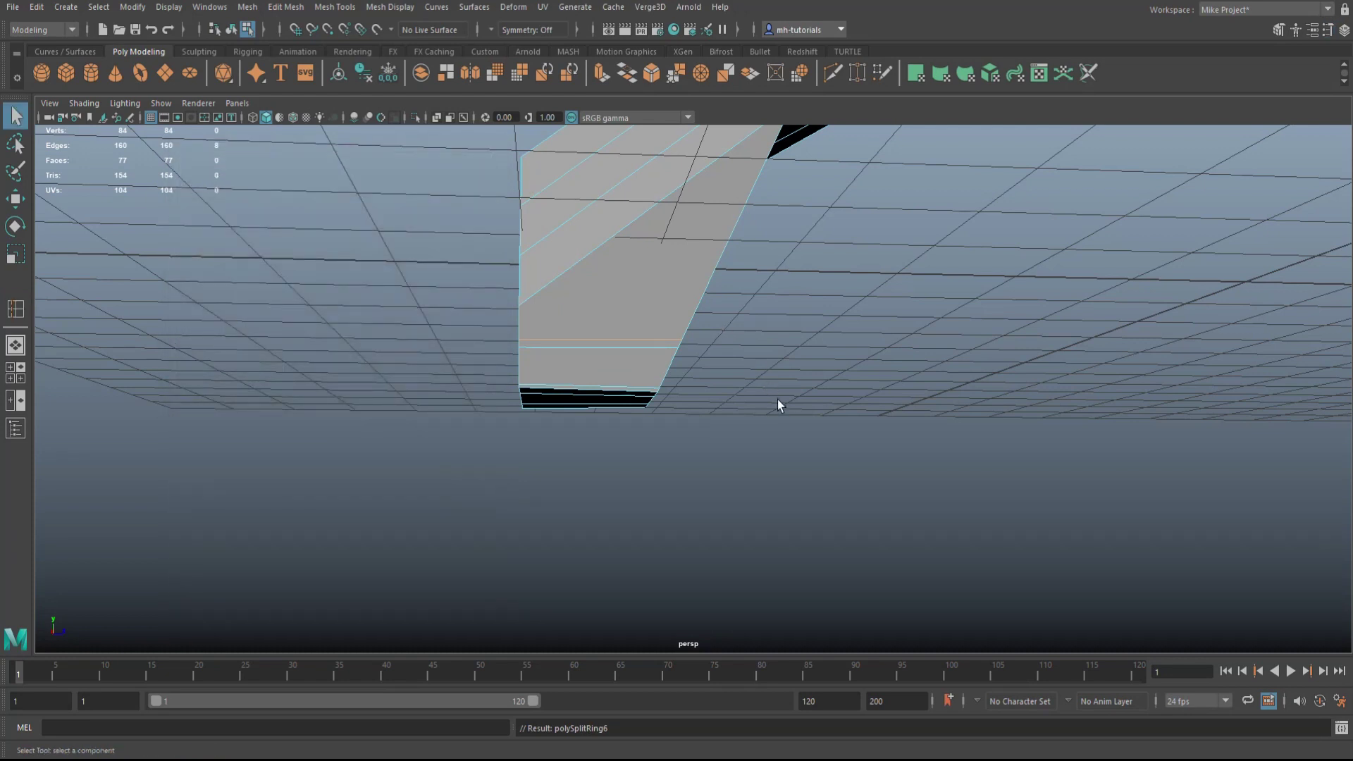
{"action": "right_click", "coordinate": [662, 344]}
{"action": "left_click", "coordinate": [668, 384]}
{"action": "left_click", "coordinate": [644, 343]}
{"action": "left_click_drag", "start_coordinate": [644, 340], "coordinate": [690, 395], "text": "alt"}
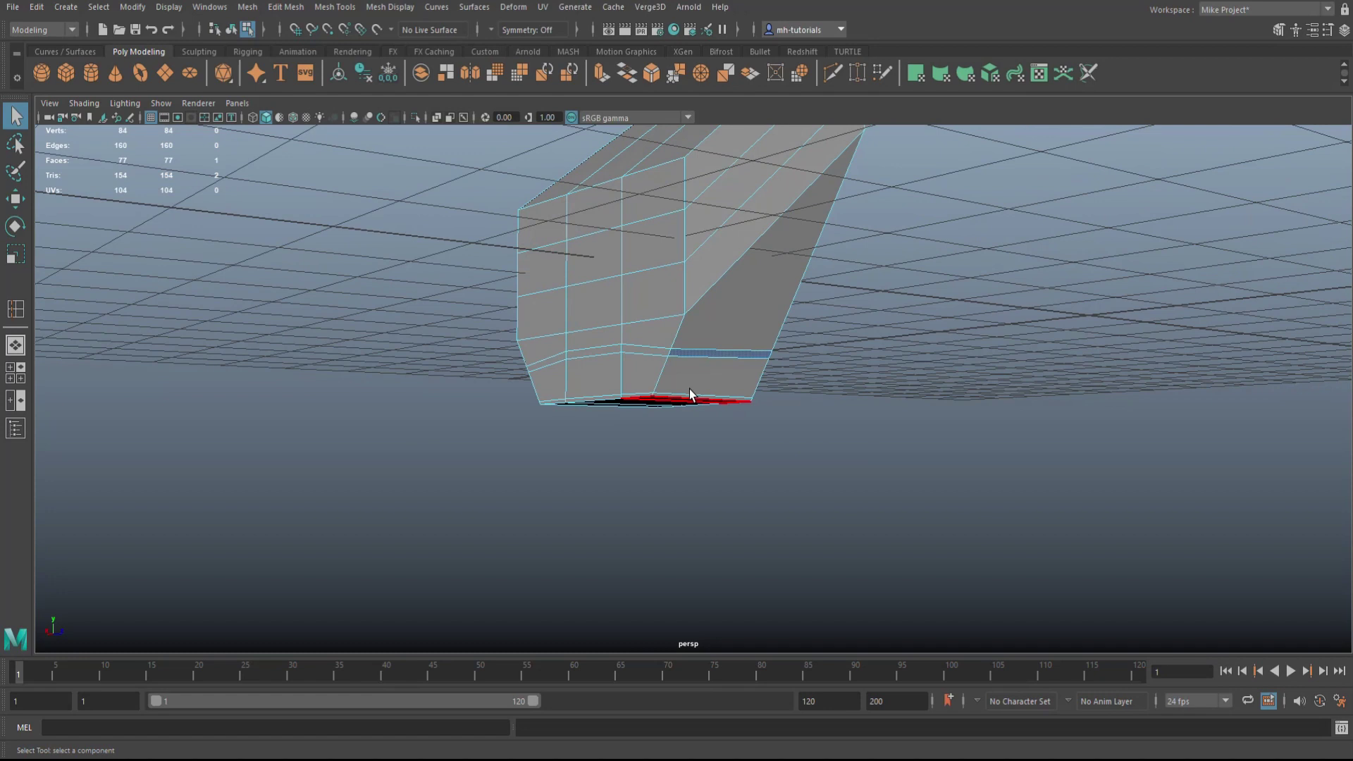
{"action": "double_click", "coordinate": [652, 353]}
{"action": "left_click_drag", "start_coordinate": [1018, 441], "coordinate": [928, 442], "text": "alt"}
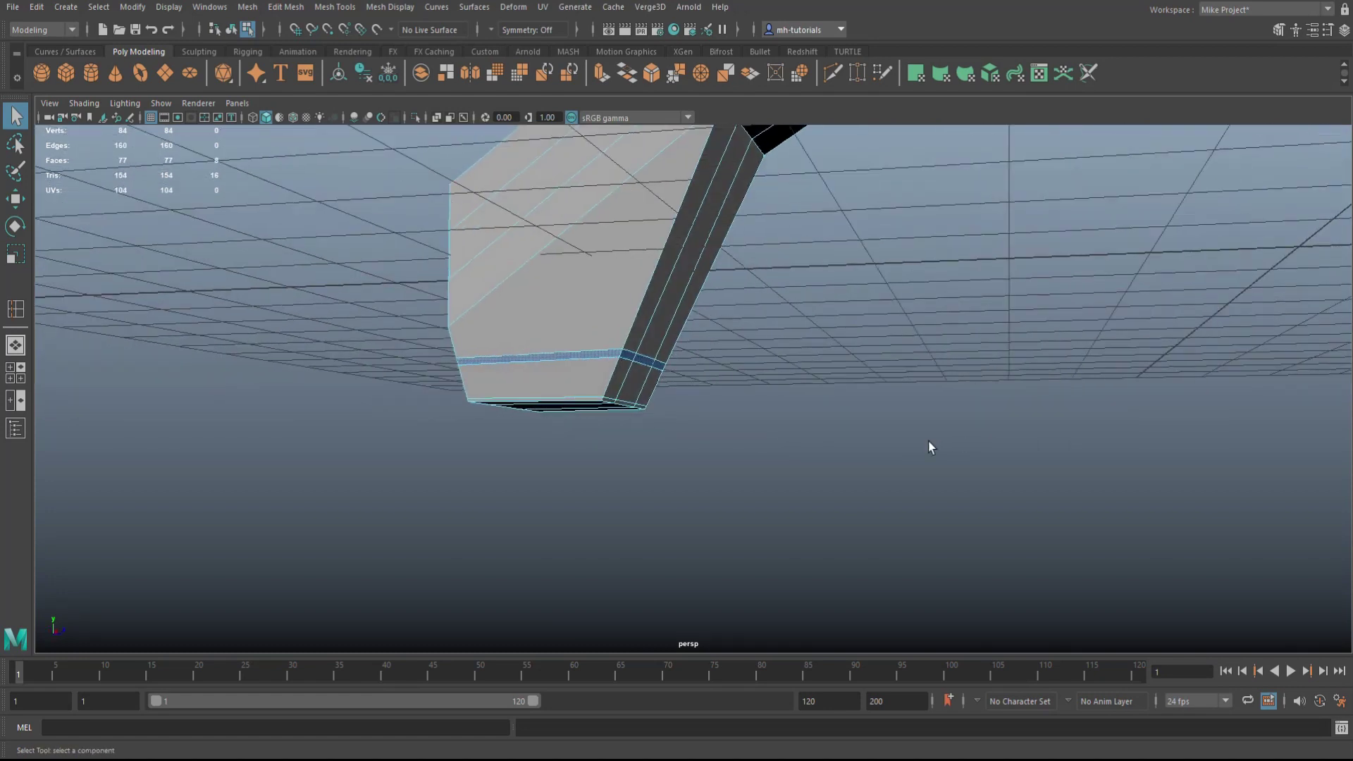
{"action": "key", "text": "ctrl+e"}
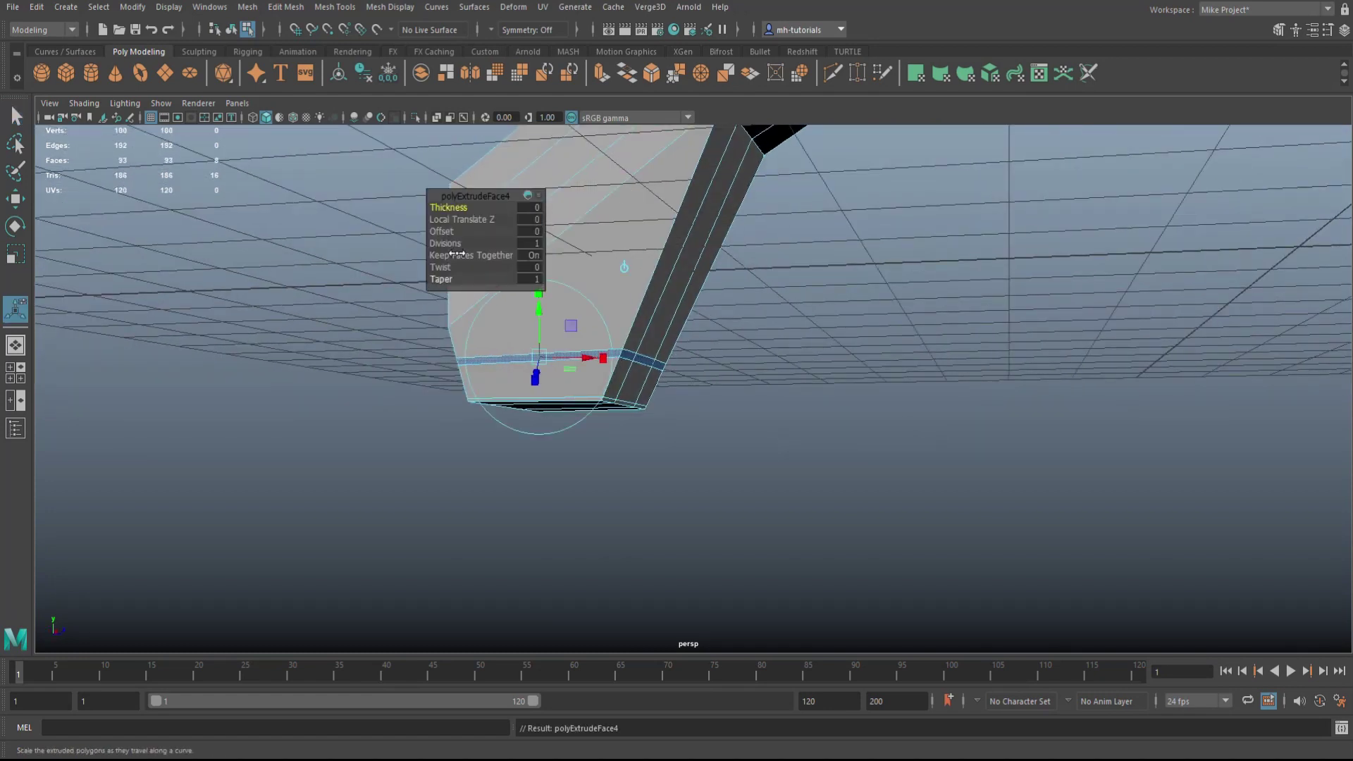
{"action": "left_click", "coordinate": [530, 208]}
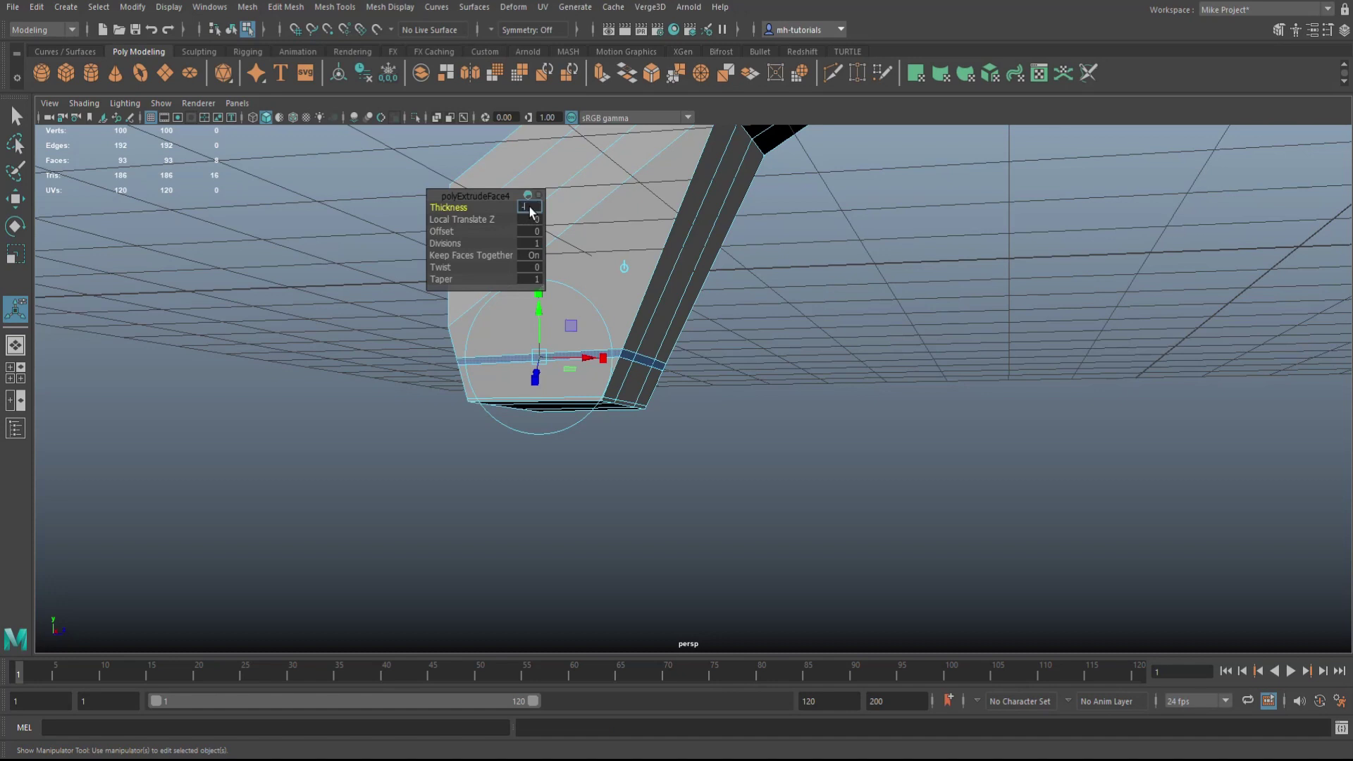
{"action": "key", "text": "Return"}
Step: Inspect the grooved foot and half bridge in smooth preview, then return to the unsmoothed display
{"action": "right_click_drag", "start_coordinate": [614, 241], "coordinate": [716, 272]}
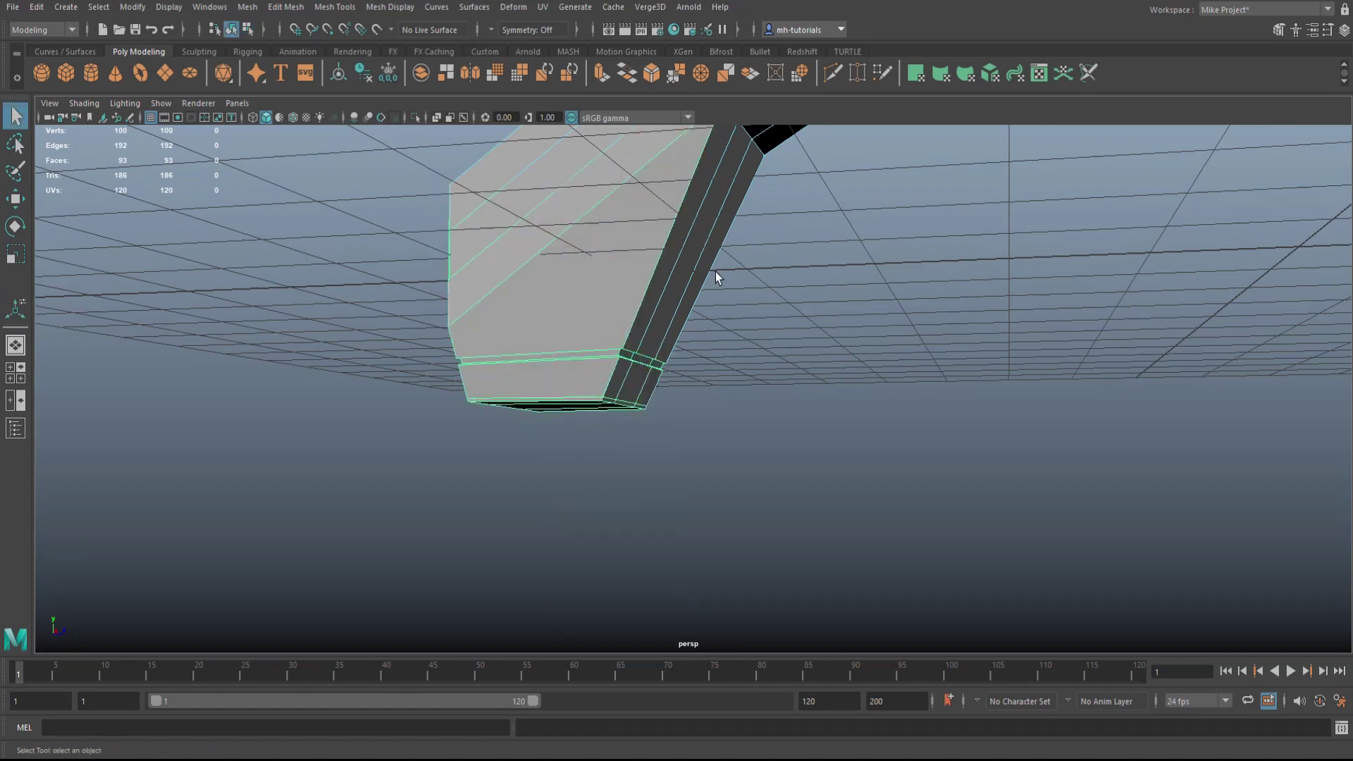
{"action": "key", "text": "3"}
{"action": "left_click", "coordinate": [822, 354]}
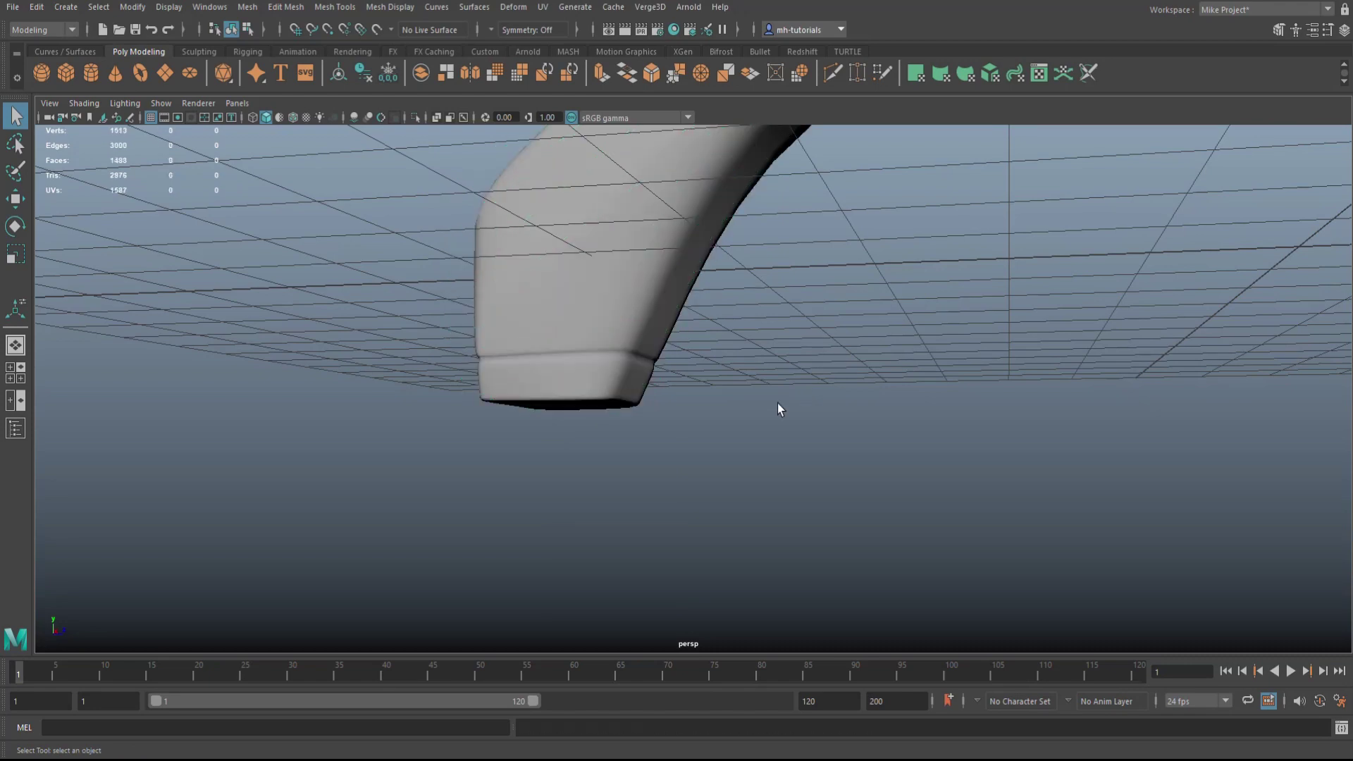
{"action": "left_click_drag", "start_coordinate": [779, 405], "coordinate": [803, 447], "text": "alt"}
{"action": "left_click", "coordinate": [754, 300]}
{"action": "key", "text": "1"}
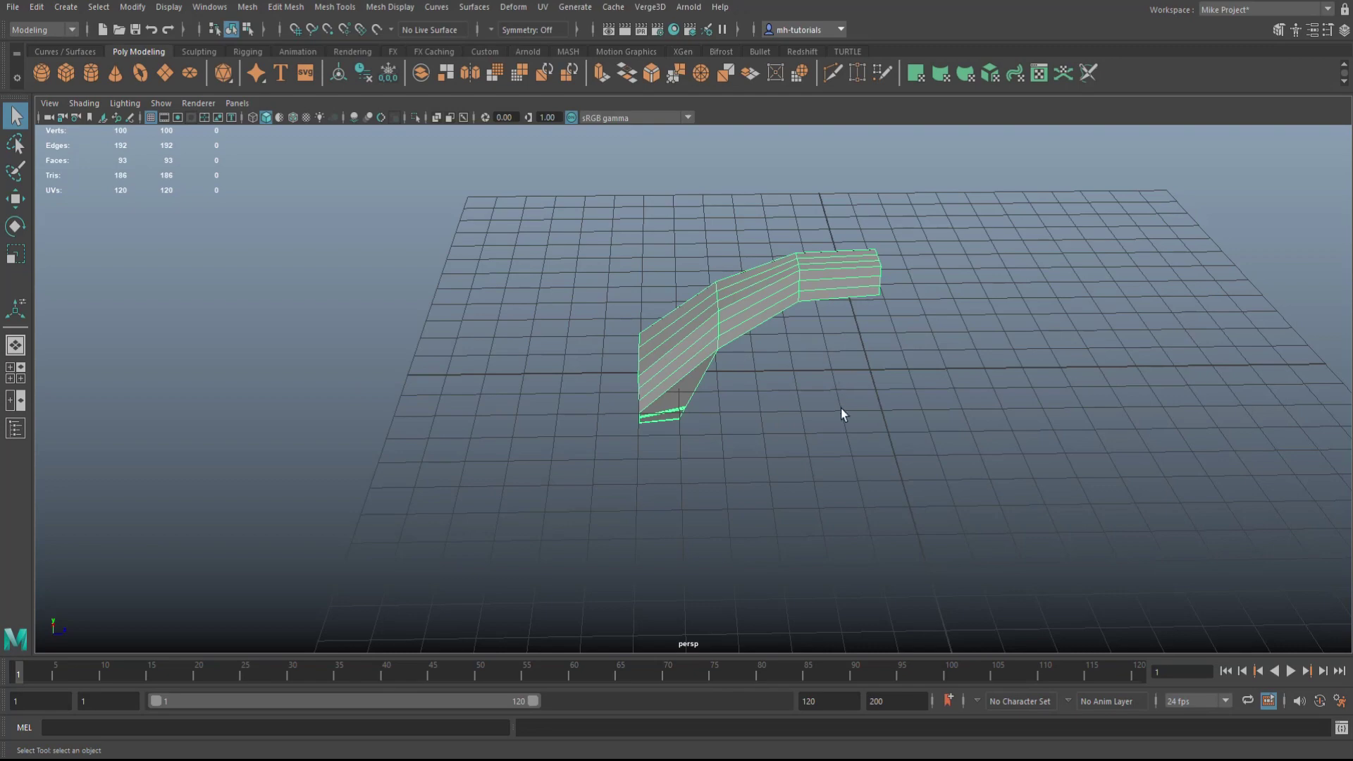
Step: In the side view, snap the half bridge's pivot upward onto a vertex of its open centre end
{"action": "left_click_drag", "start_coordinate": [957, 452], "coordinate": [658, 444], "text": "alt"}
{"action": "middle_click_drag", "start_coordinate": [564, 428], "coordinate": [726, 496], "text": "alt"}
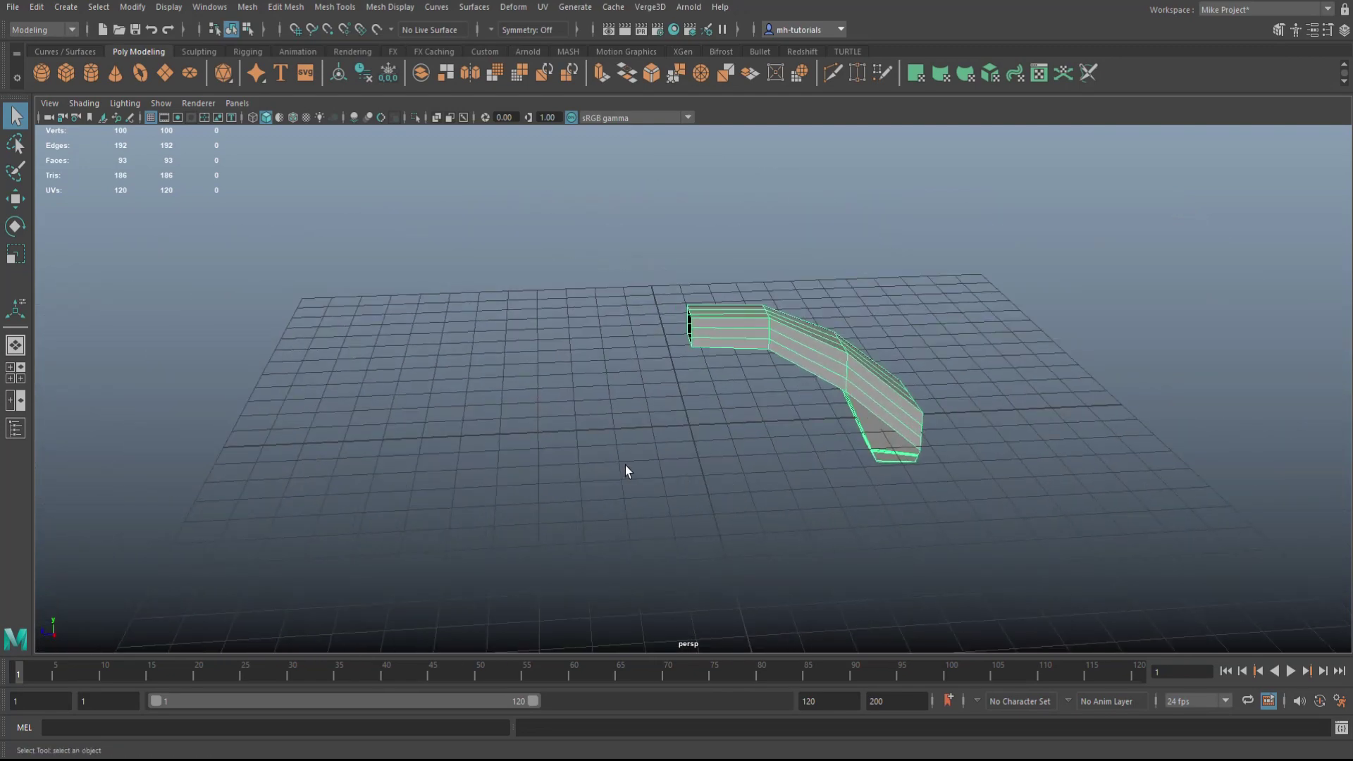
{"action": "key", "text": "w"}
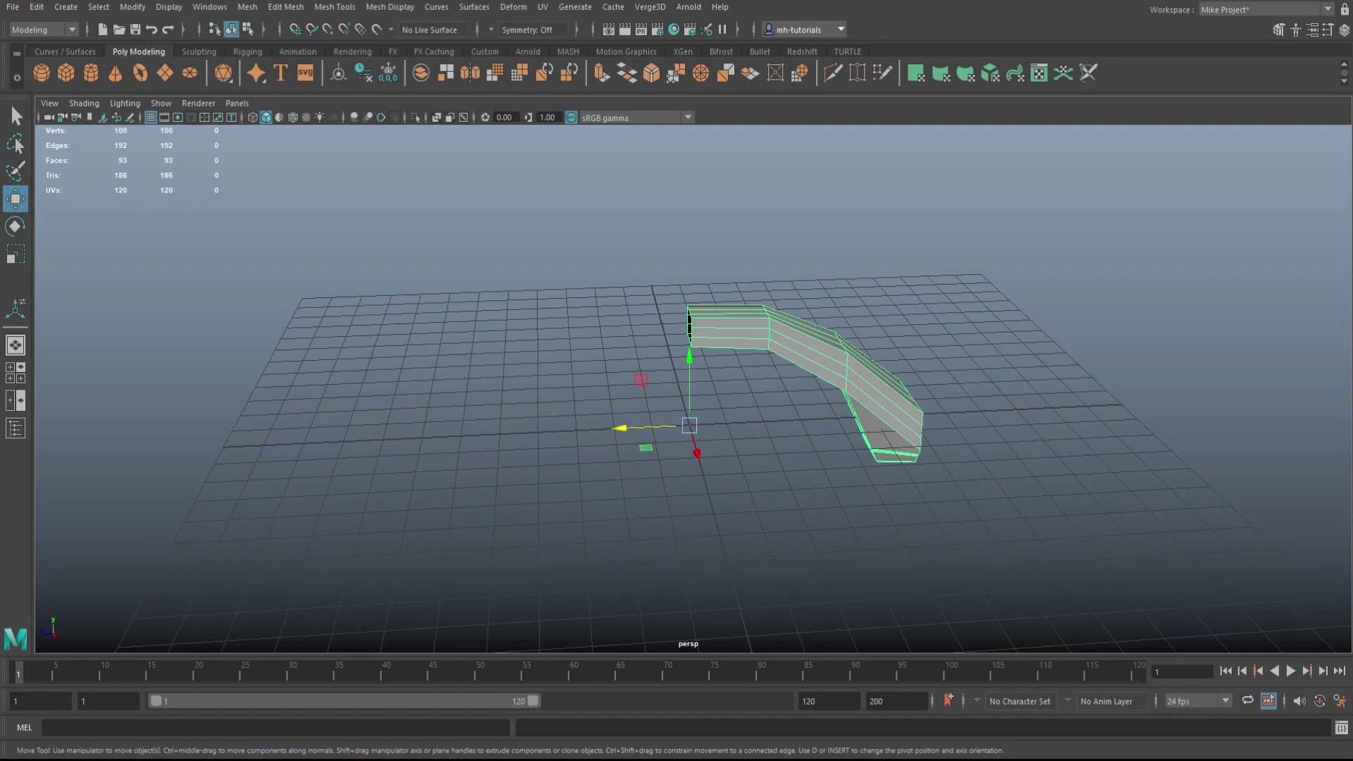
{"action": "left_click", "coordinate": [15, 372]}
{"action": "key", "text": "space"}
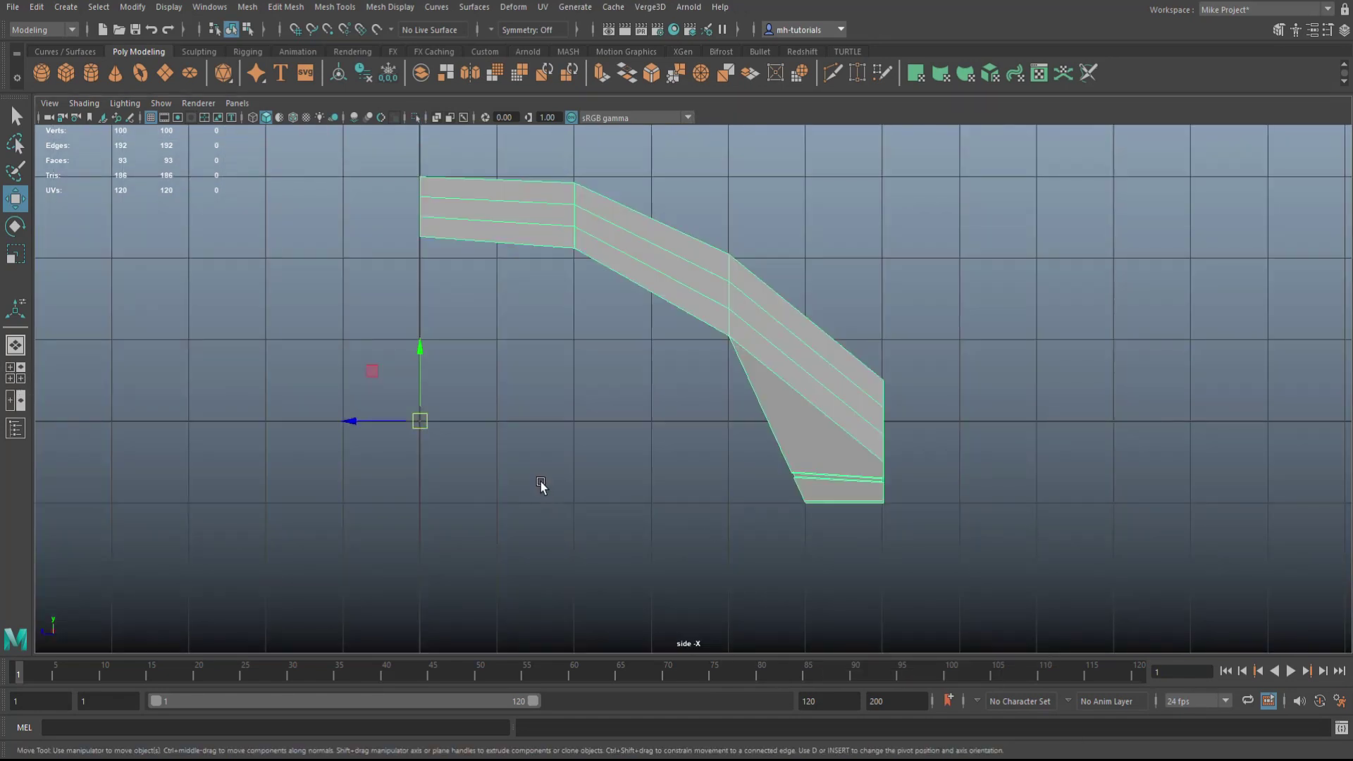
{"action": "key", "text": "d"}
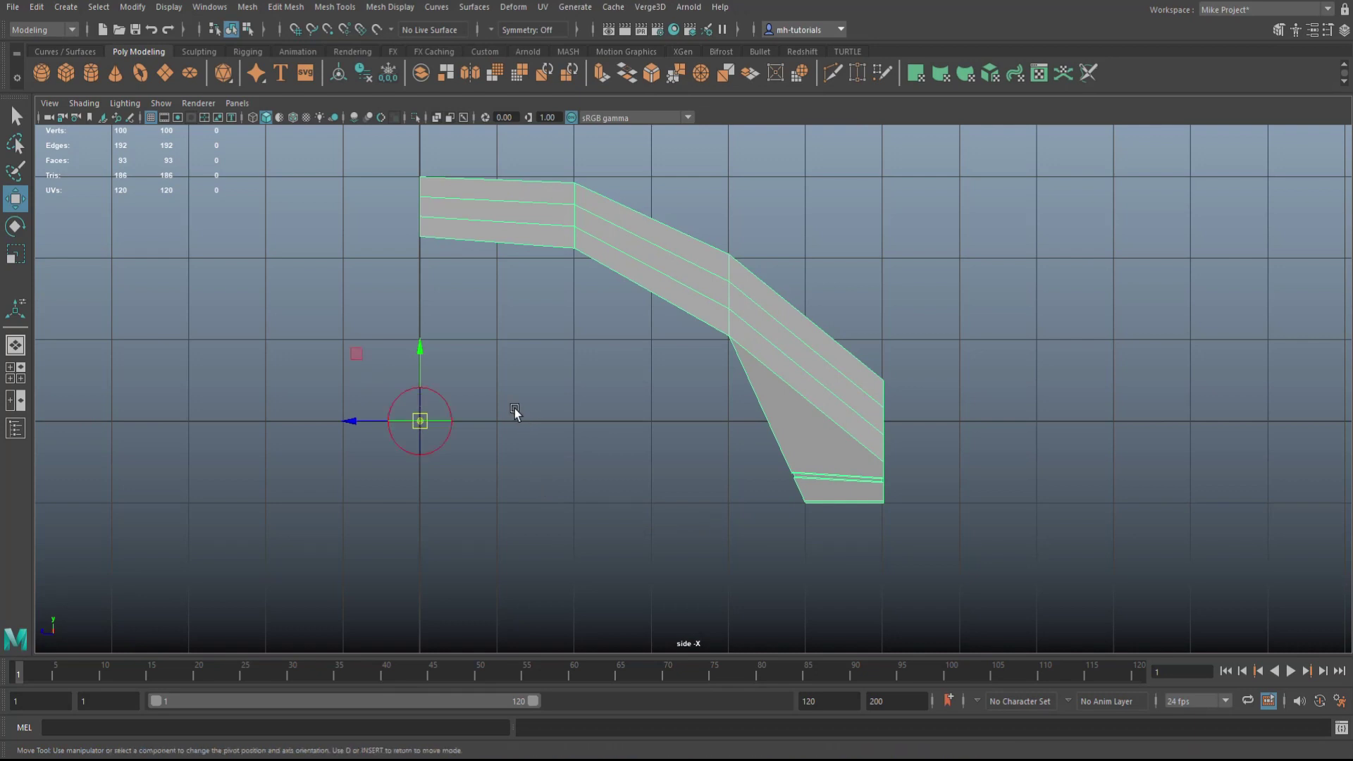
{"action": "key", "text": "x"}
{"action": "left_click_drag", "start_coordinate": [418, 341], "coordinate": [413, 231]}
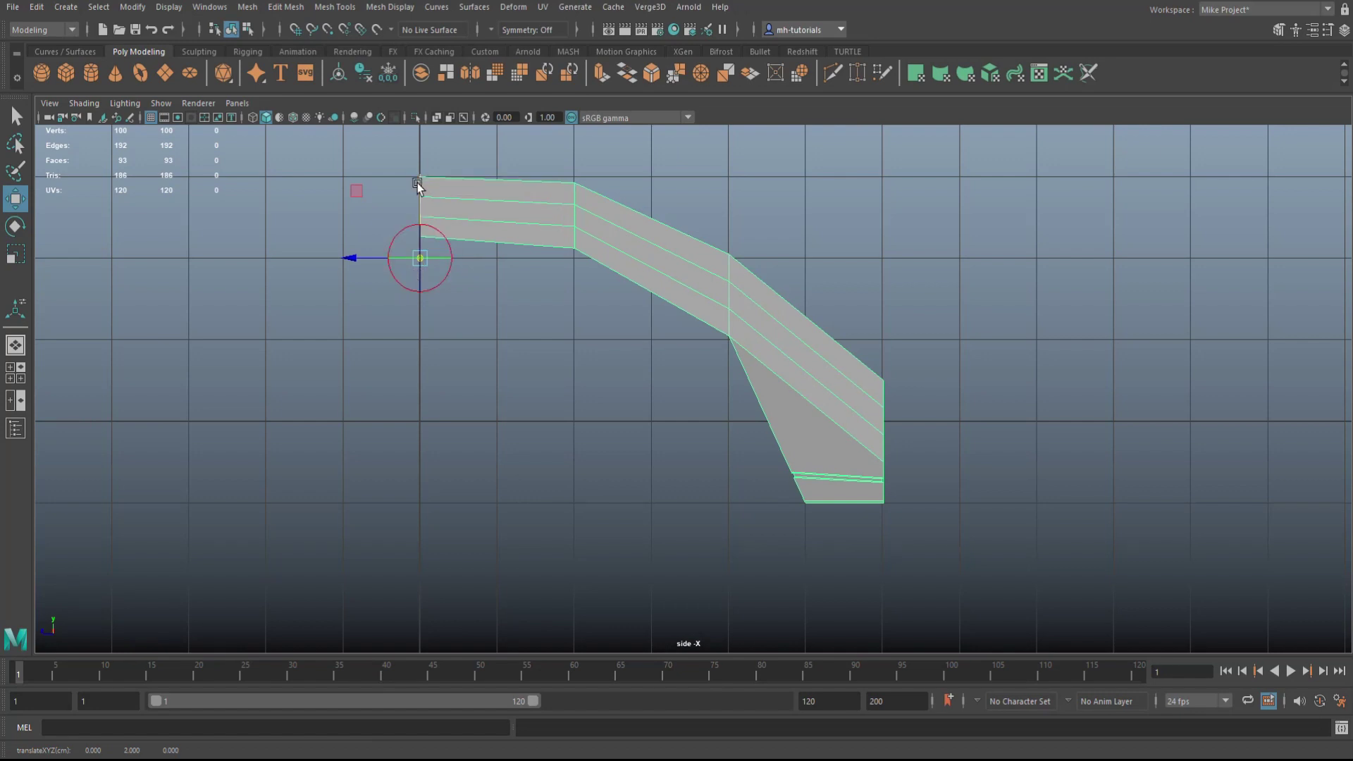
{"action": "key", "text": "v"}
{"action": "middle_click_drag", "start_coordinate": [417, 184], "coordinate": [420, 210]}
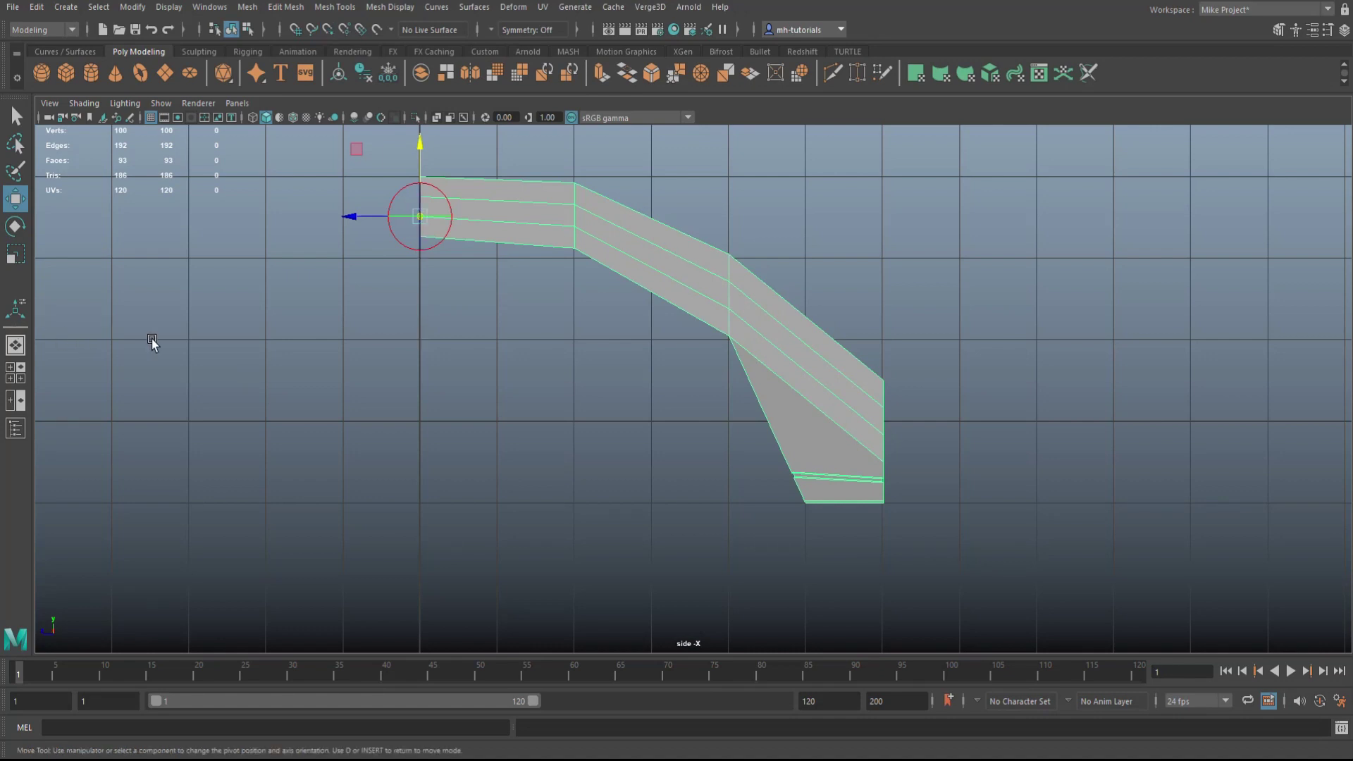
{"action": "key", "text": "d"}
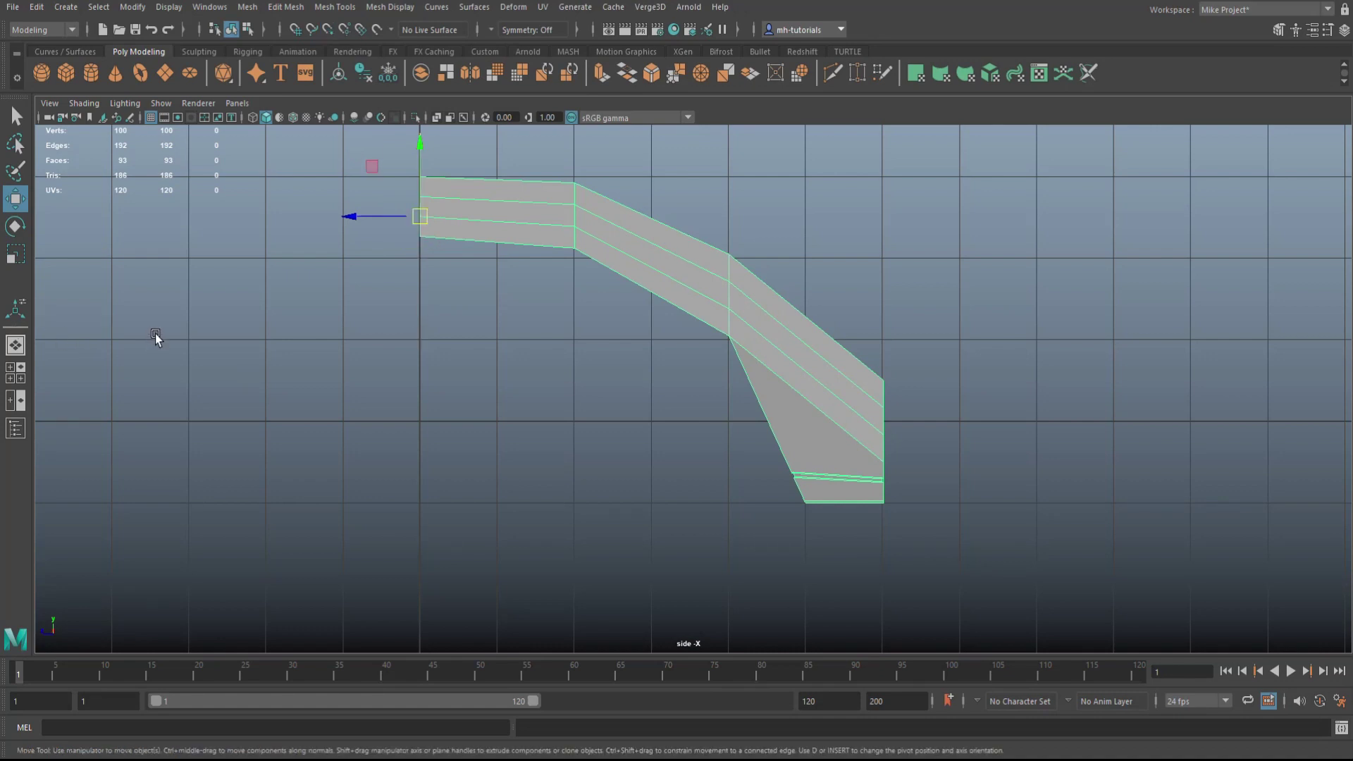
Step: Duplicate the half bridge with Duplicate Special as one copy, with Scale X set to -1
{"action": "left_click", "coordinate": [37, 9]}
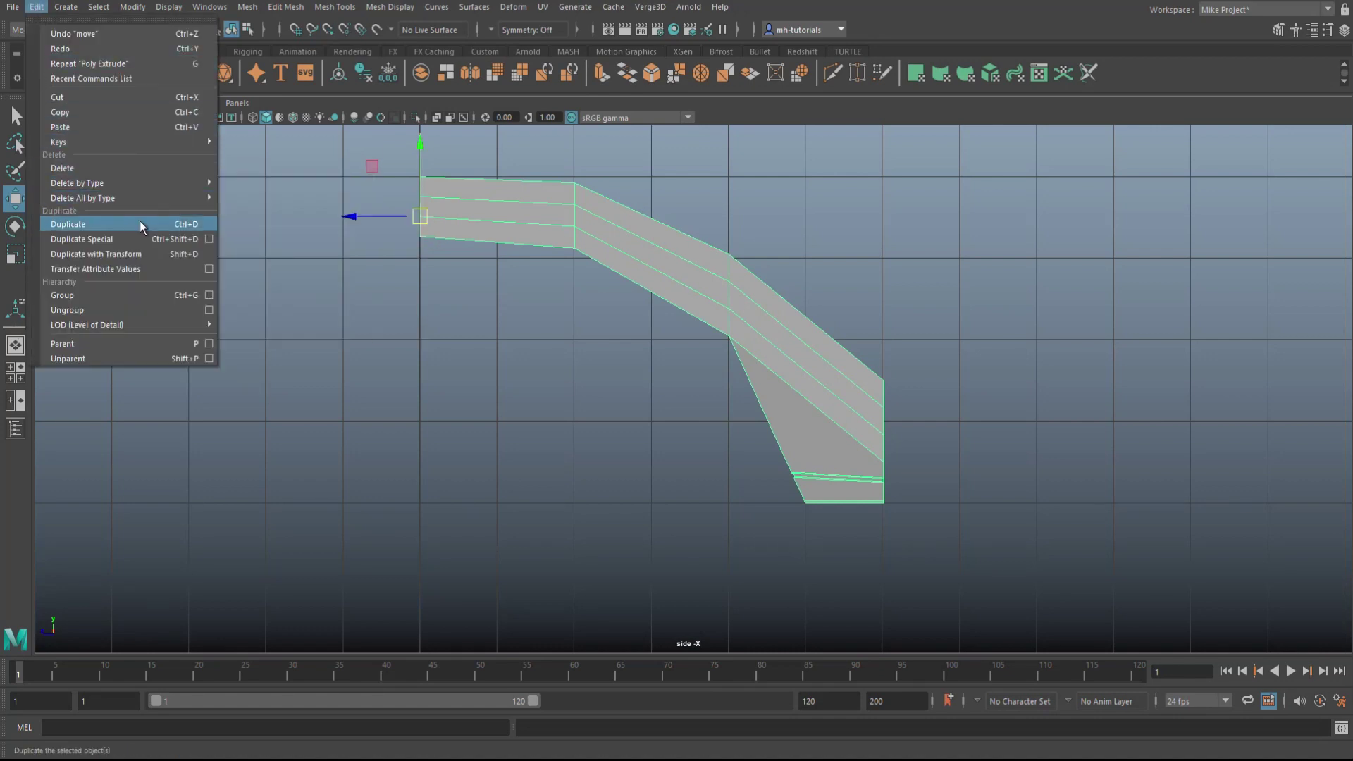
{"action": "left_click", "coordinate": [213, 240]}
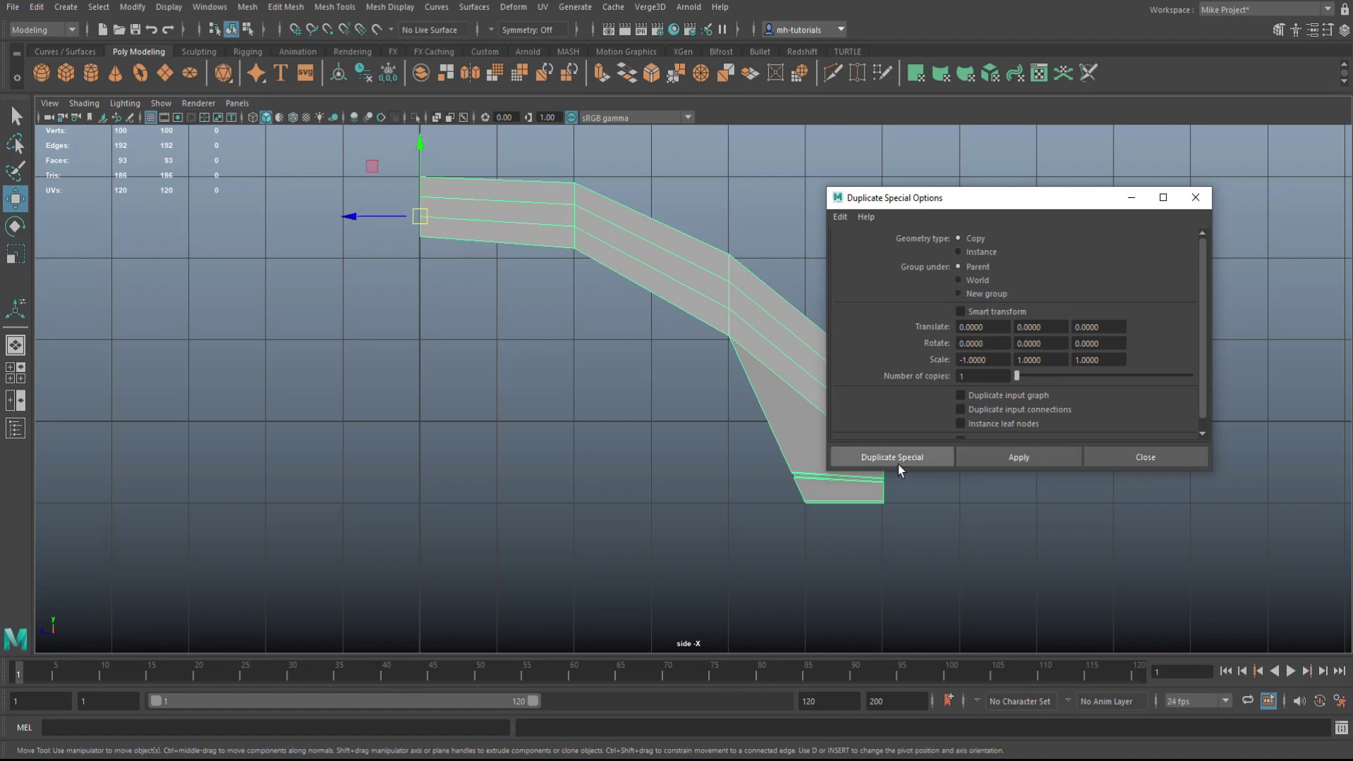
{"action": "left_click", "coordinate": [923, 455]}
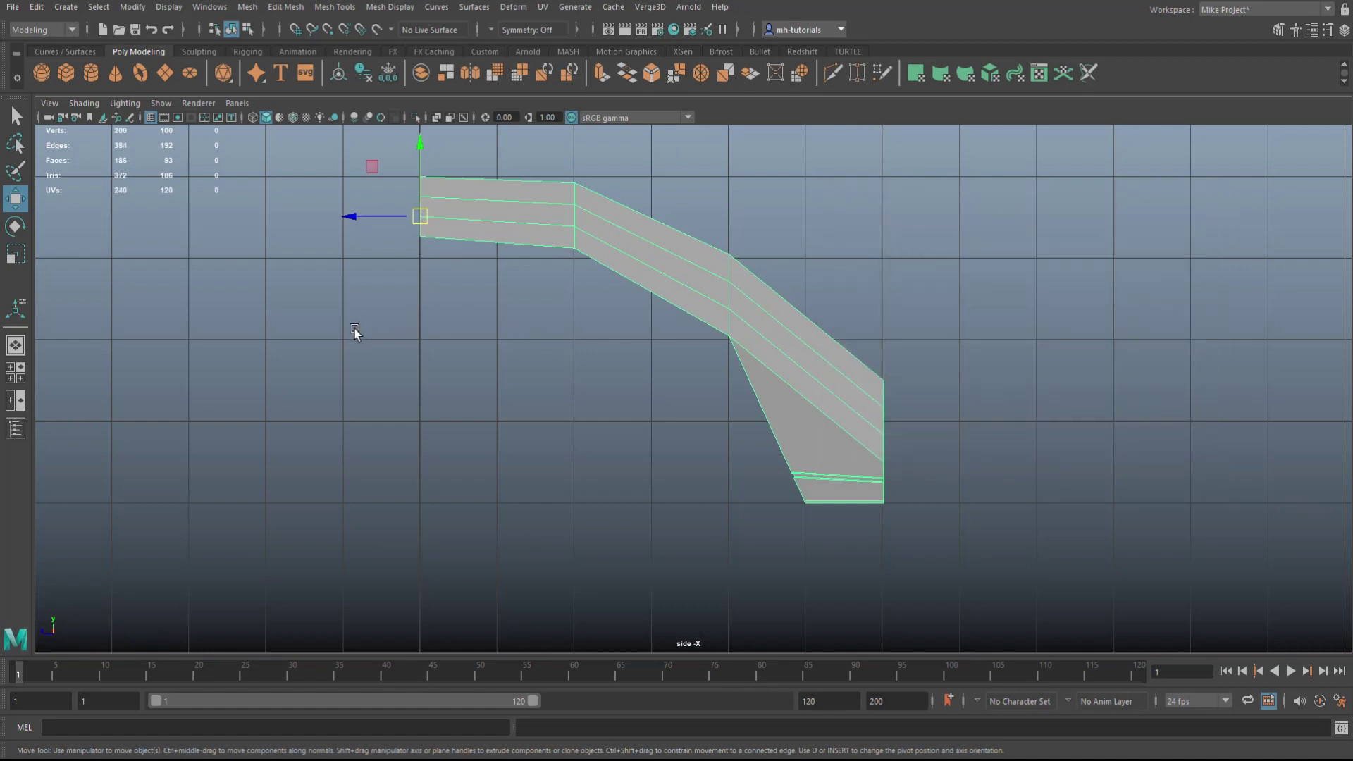
Step: In the perspective view, rotate the duplicate half a turn about the vertical axis so it forms the opposite side of the arch
{"action": "left_click", "coordinate": [21, 369]}
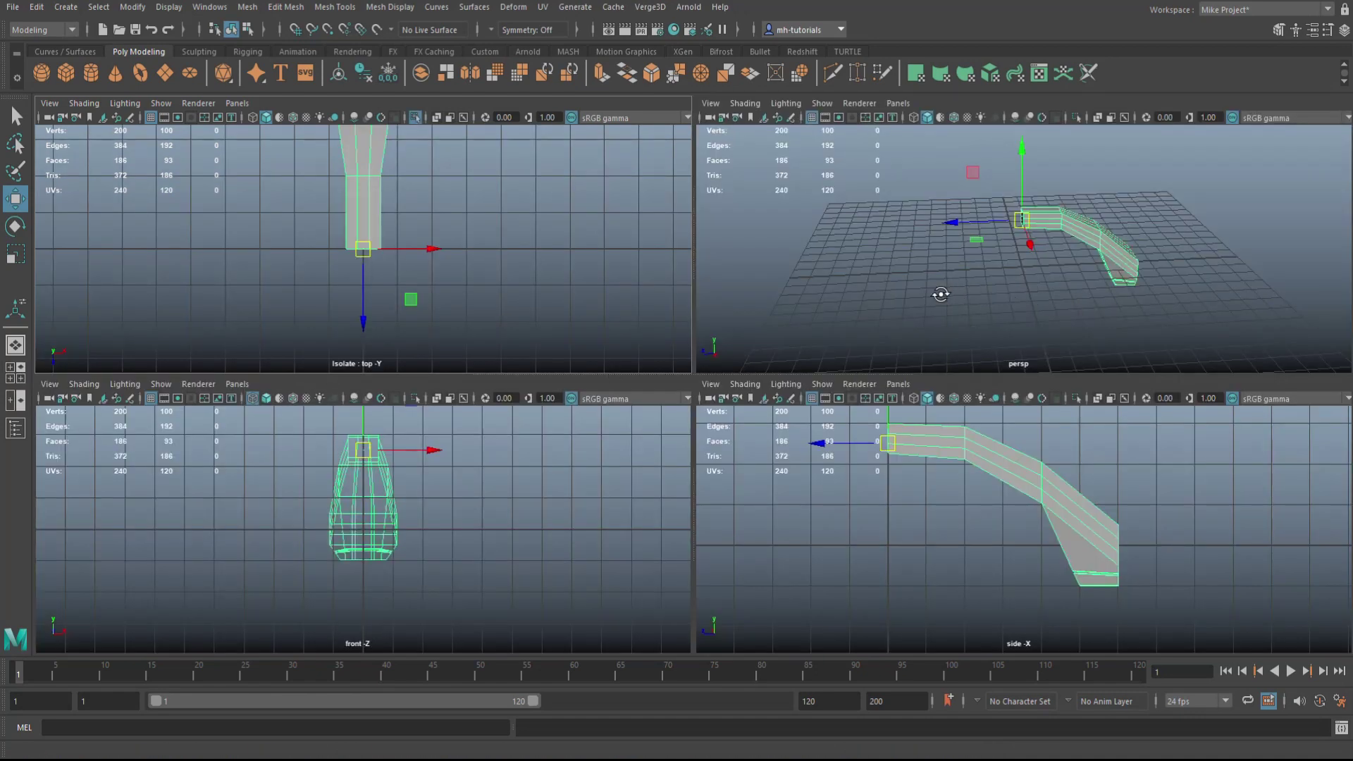
{"action": "left_click_drag", "start_coordinate": [939, 293], "coordinate": [962, 309], "text": "alt"}
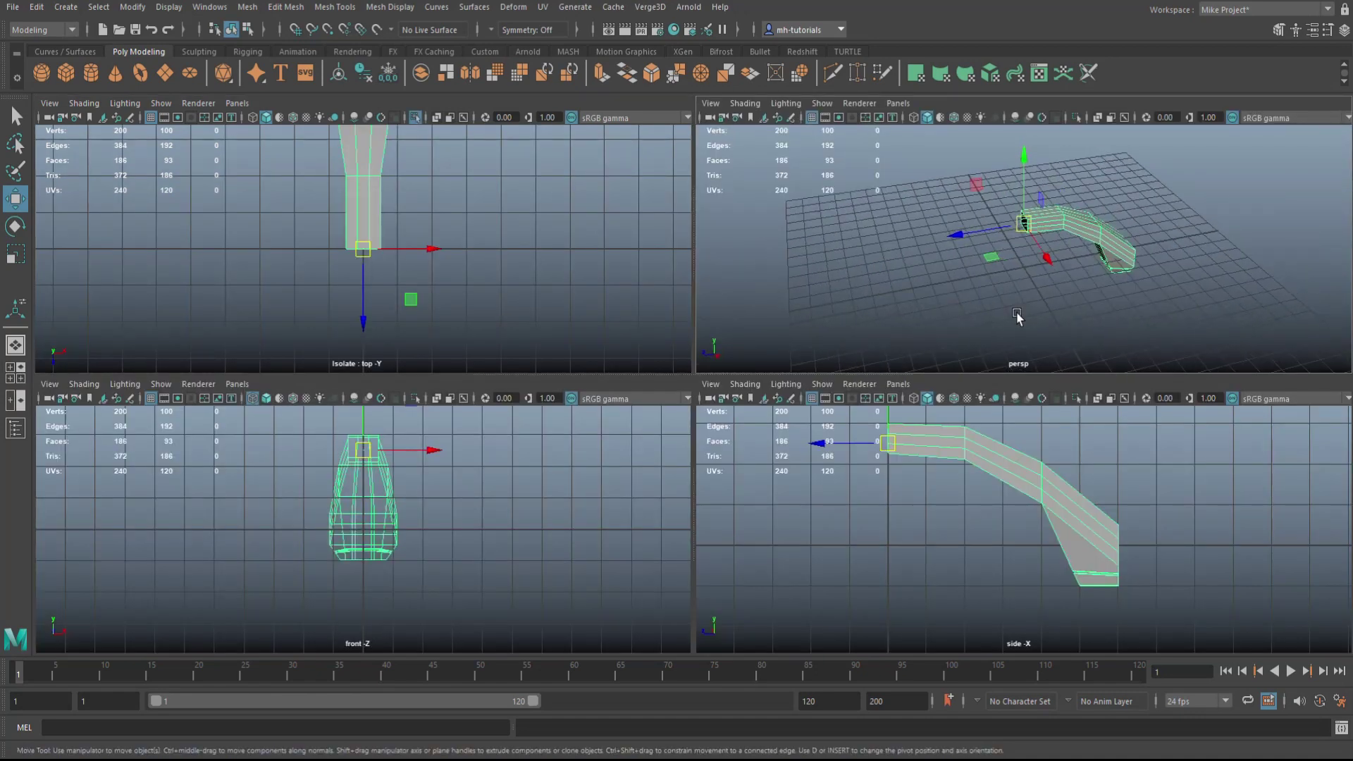
{"action": "scroll", "coordinate": [1026, 289], "scroll_direction": "up", "scroll_amount": 2}
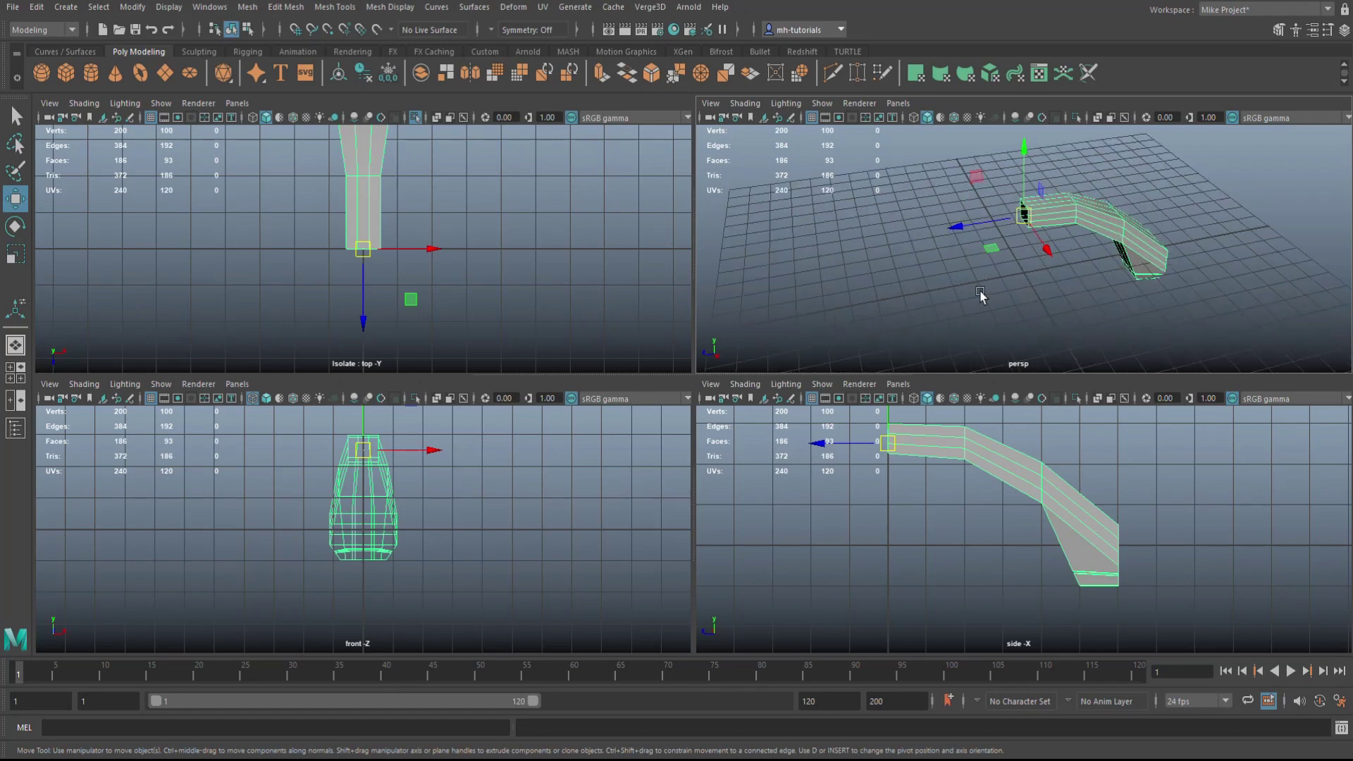
{"action": "left_click_drag", "start_coordinate": [980, 296], "coordinate": [949, 291], "text": "alt"}
{"action": "key", "text": "space"}
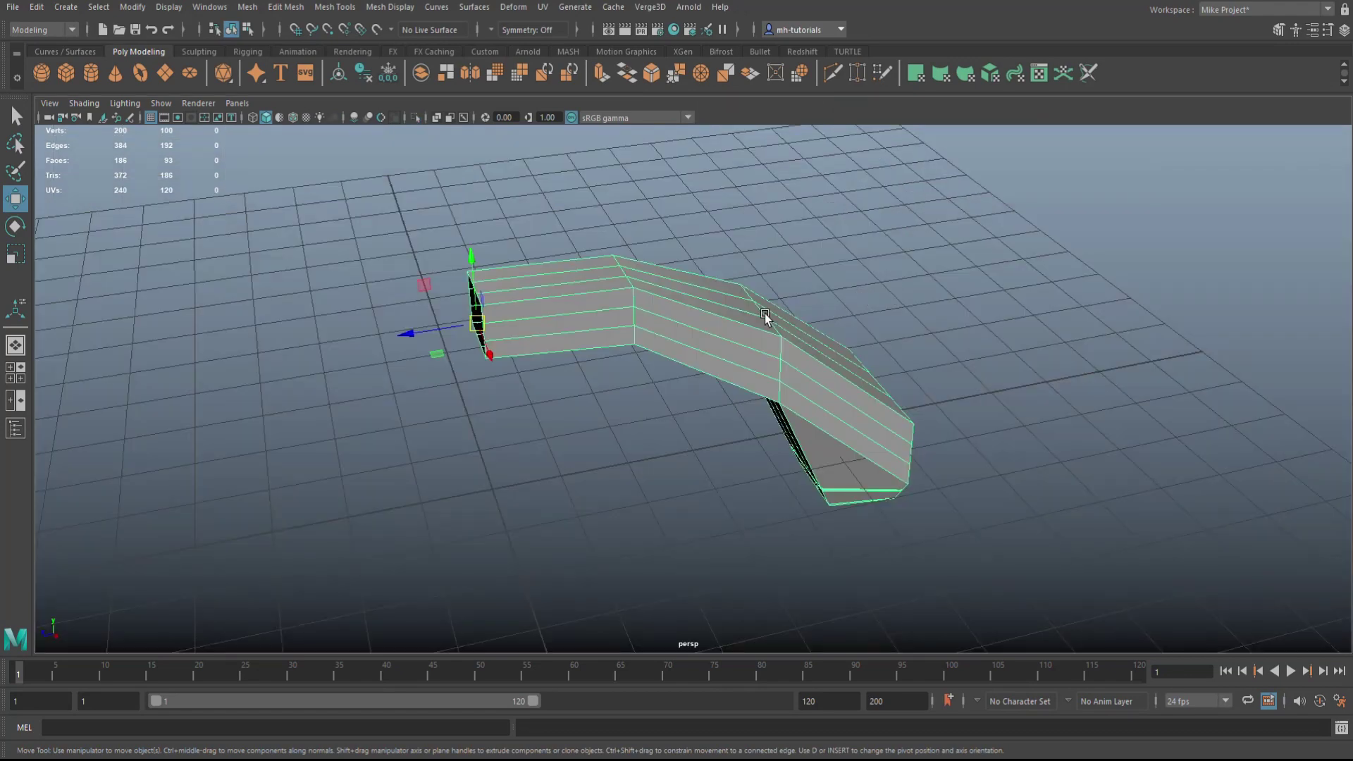
{"action": "key", "text": "e"}
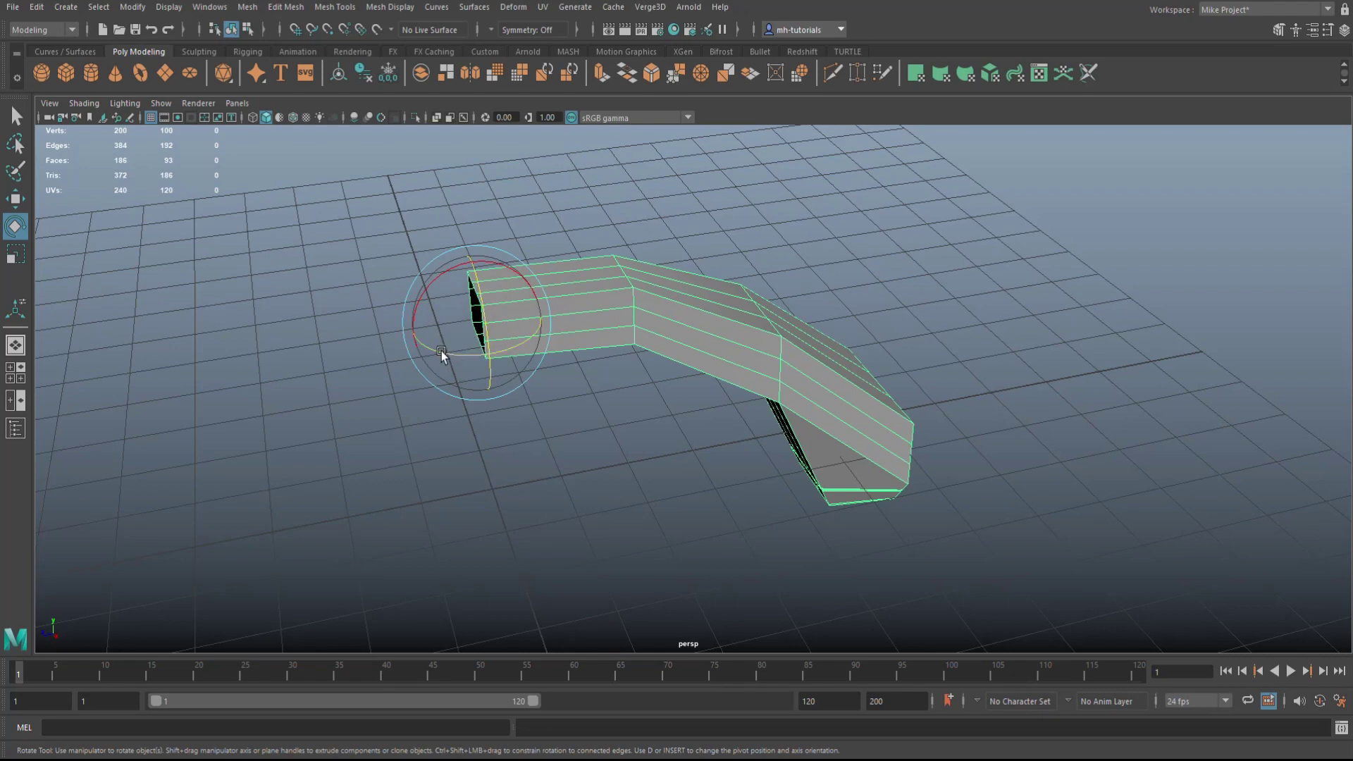
{"action": "left_click_drag", "start_coordinate": [441, 352], "coordinate": [619, 374]}
Step: Select both bridge halves and combine them into one mesh
{"action": "left_click_drag", "start_coordinate": [718, 351], "coordinate": [786, 348], "text": "alt"}
{"action": "left_click_drag", "start_coordinate": [382, 205], "coordinate": [803, 484]}
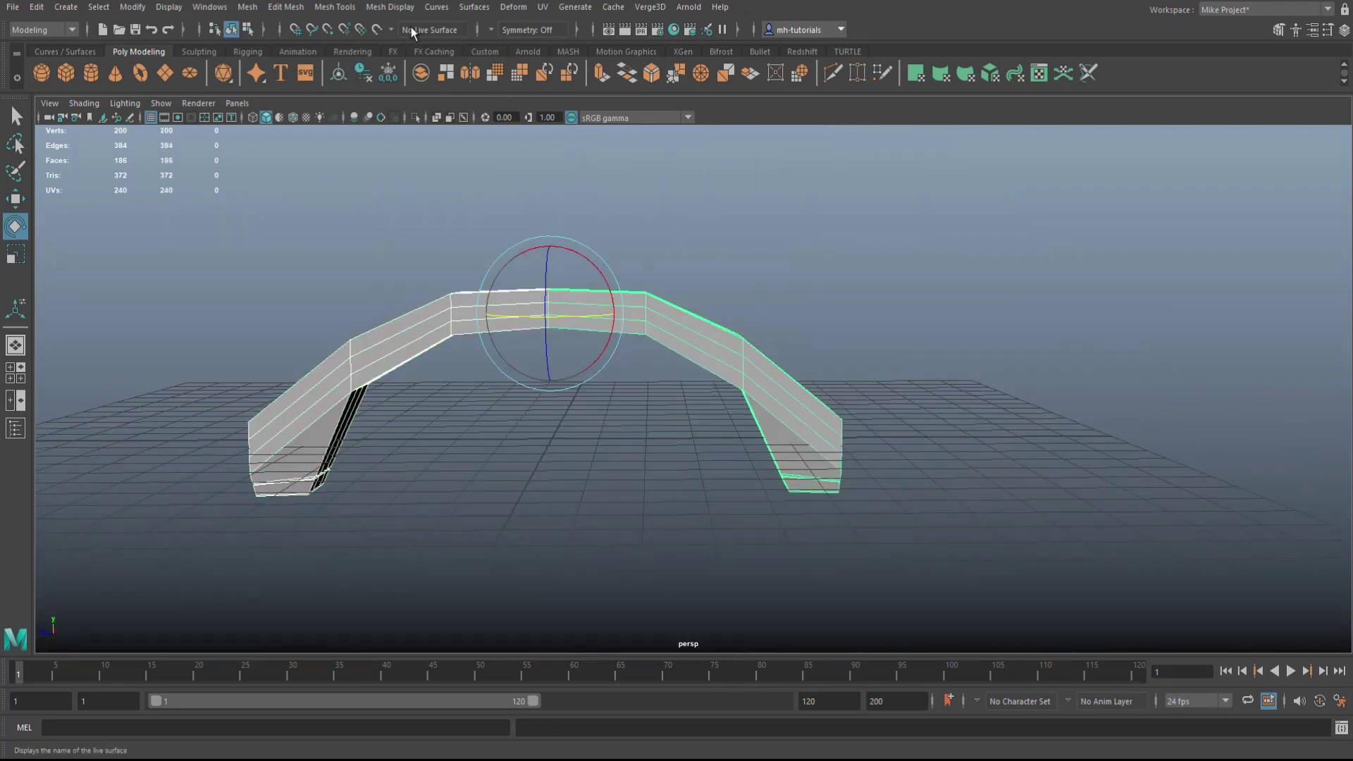
{"action": "left_click", "coordinate": [248, 6]}
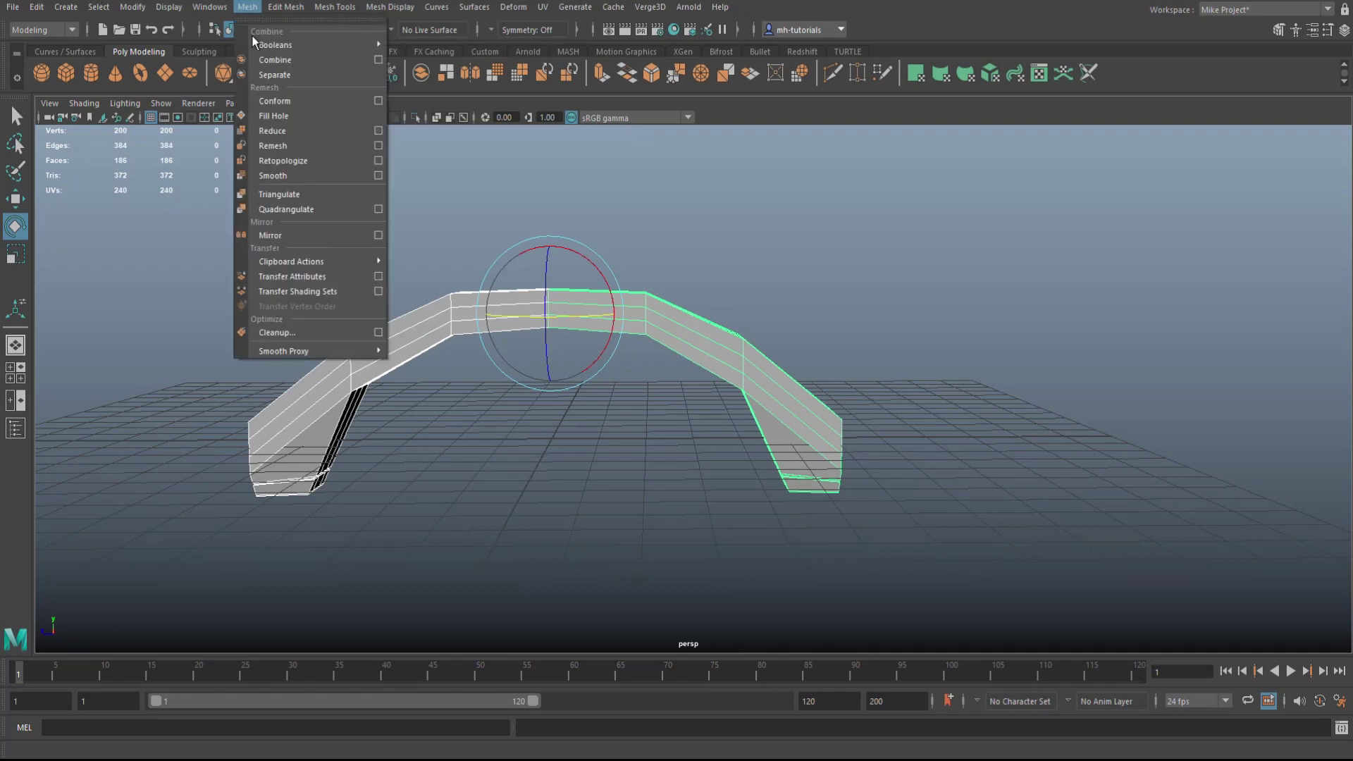
{"action": "left_click", "coordinate": [289, 61]}
Step: Select all vertices of the combined bridge and merge the overlapping ones along the centre seam
{"action": "right_click_drag", "start_coordinate": [733, 239], "coordinate": [658, 236]}
{"action": "left_click_drag", "start_coordinate": [186, 258], "coordinate": [966, 625]}
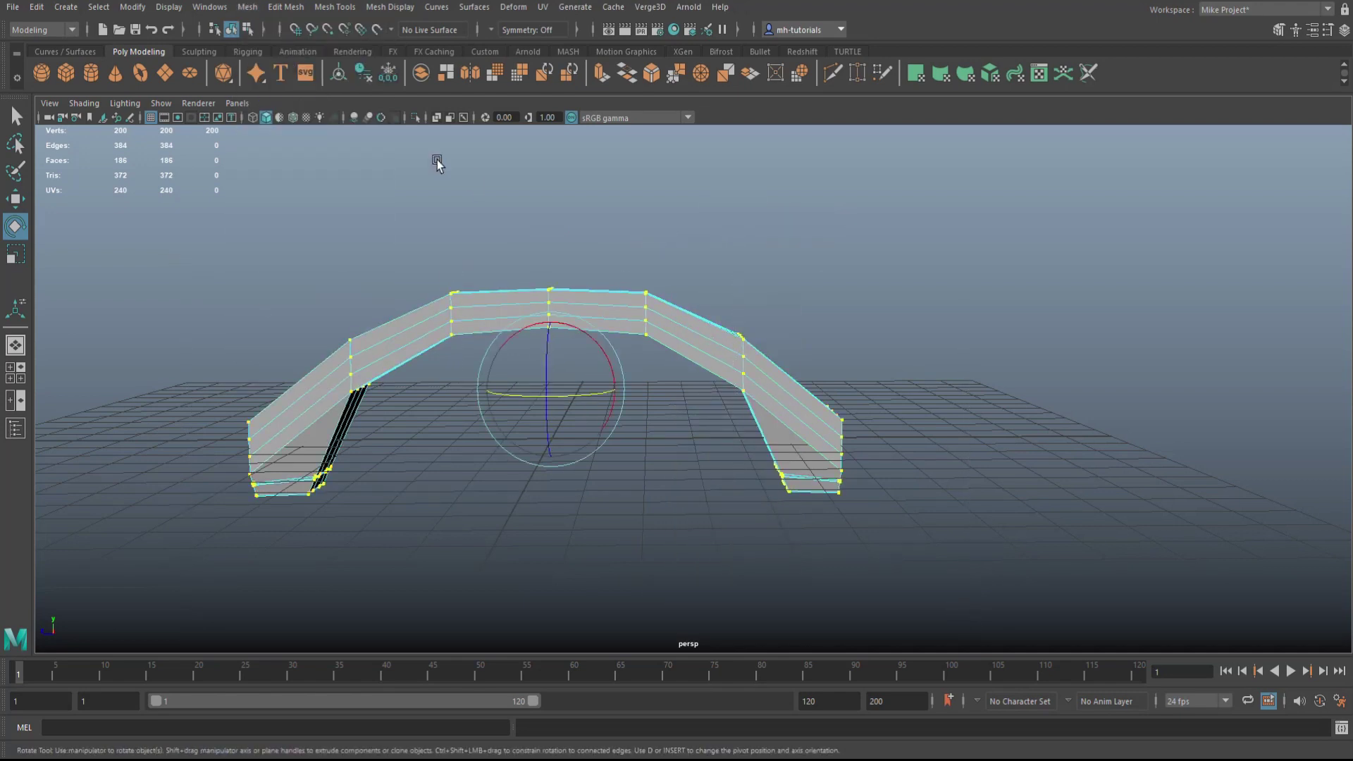
{"action": "left_click", "coordinate": [248, 6]}
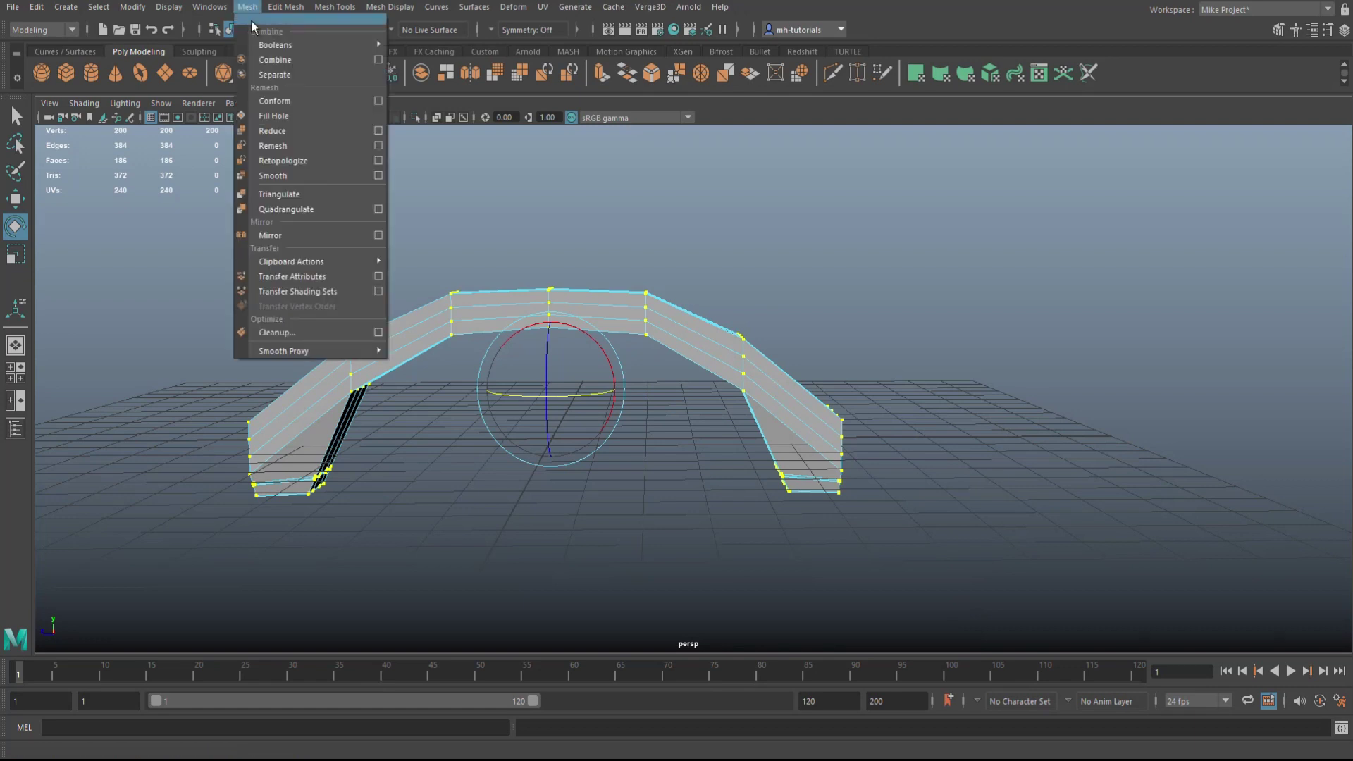
{"action": "mouse_move", "coordinate": [286, 9]}
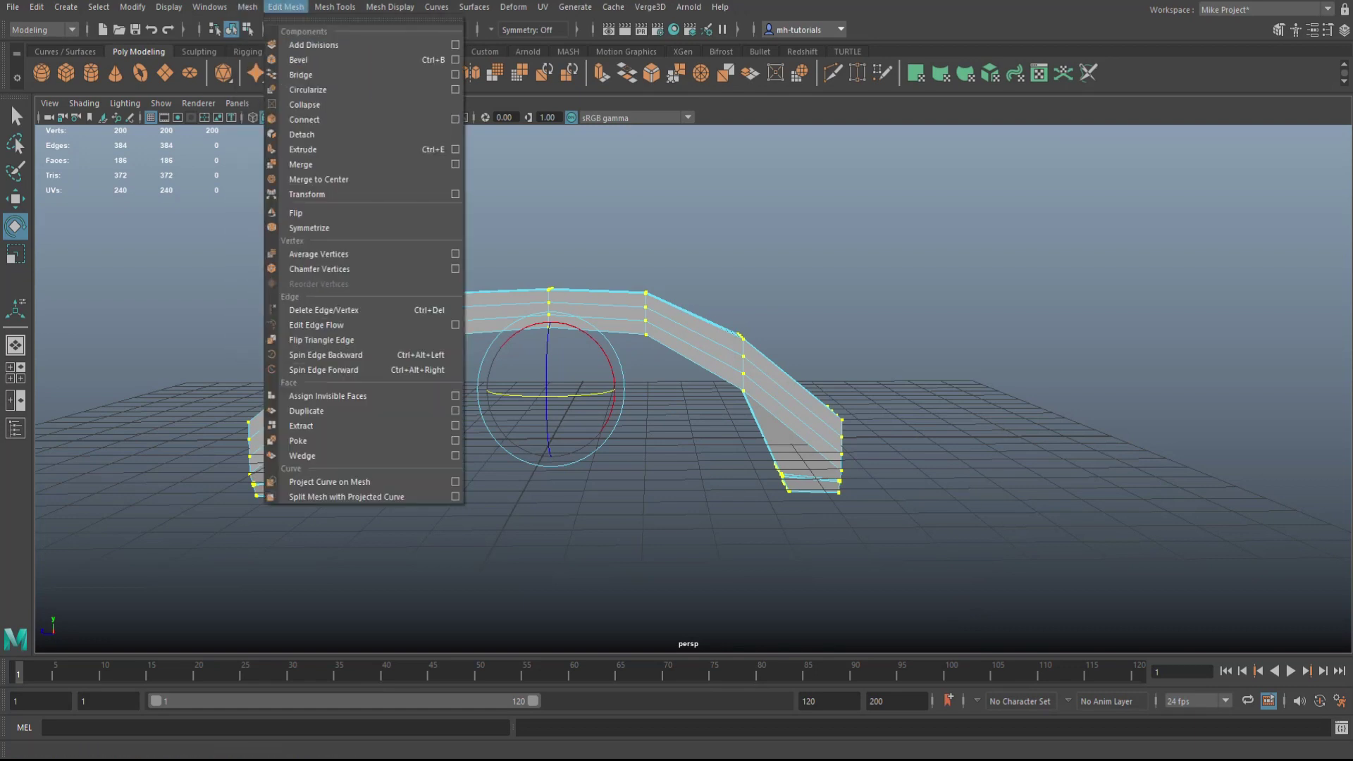
{"action": "left_click", "coordinate": [301, 164]}
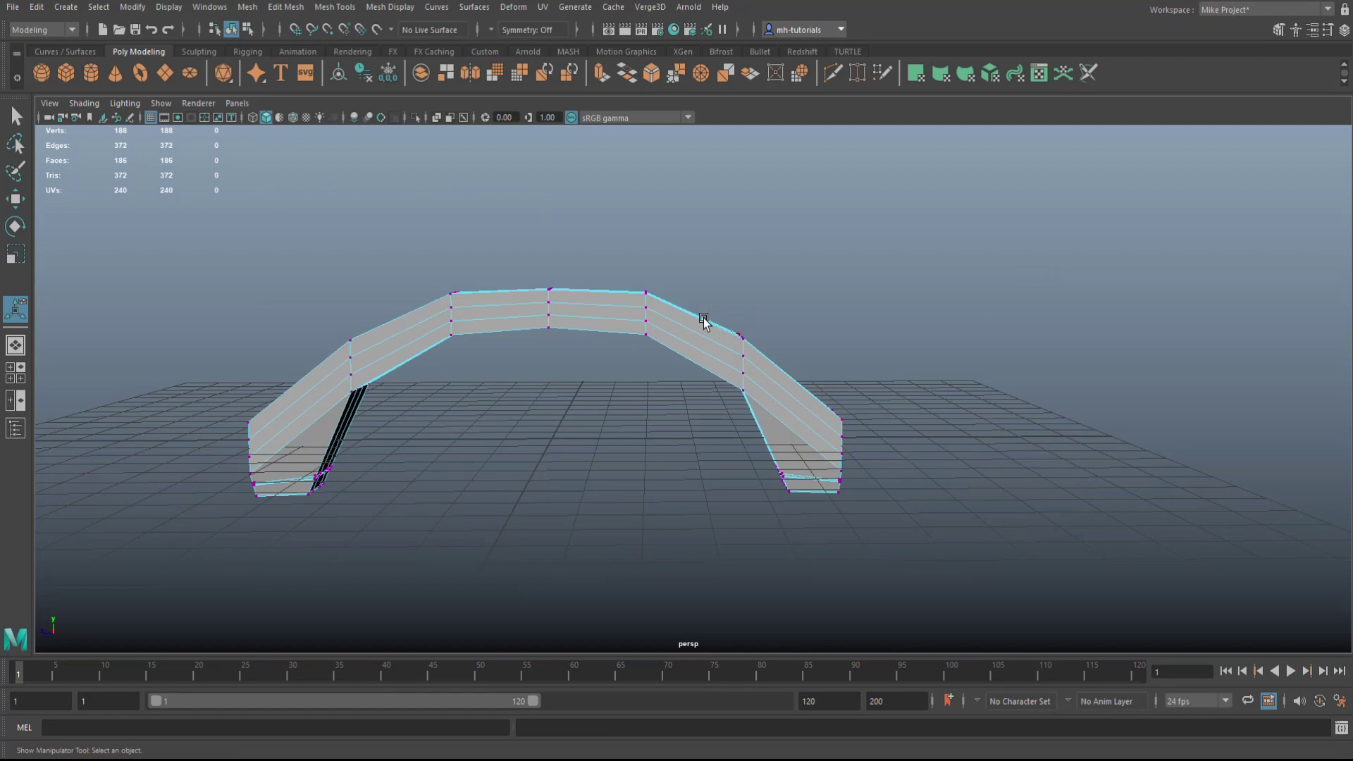
Step: Return to object selection and show the whole bridge in smooth preview to check the joined arch
{"action": "right_click_drag", "start_coordinate": [703, 318], "coordinate": [761, 297]}
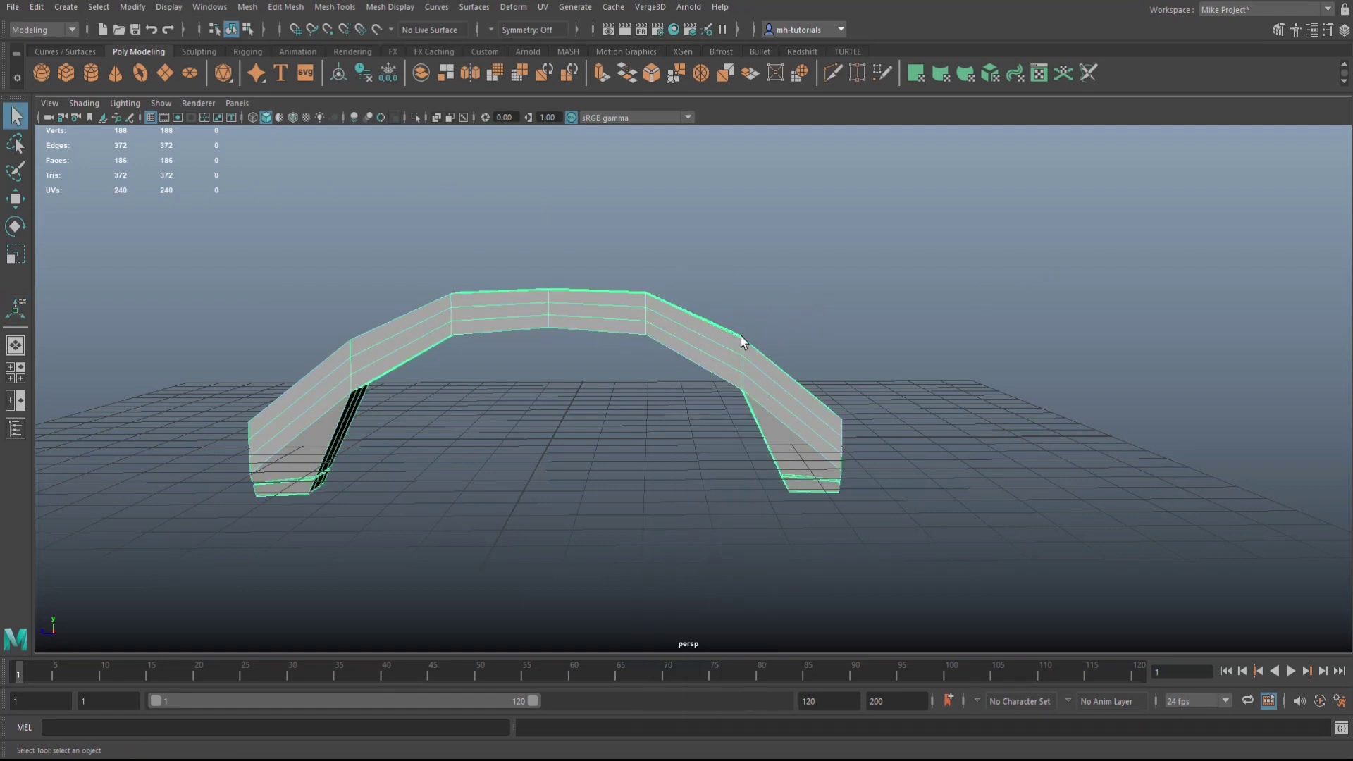
{"action": "key", "text": "3"}
{"action": "left_click", "coordinate": [865, 252]}
{"action": "left_click_drag", "start_coordinate": [865, 252], "coordinate": [900, 282], "text": "alt"}
{"action": "left_click", "coordinate": [621, 320]}
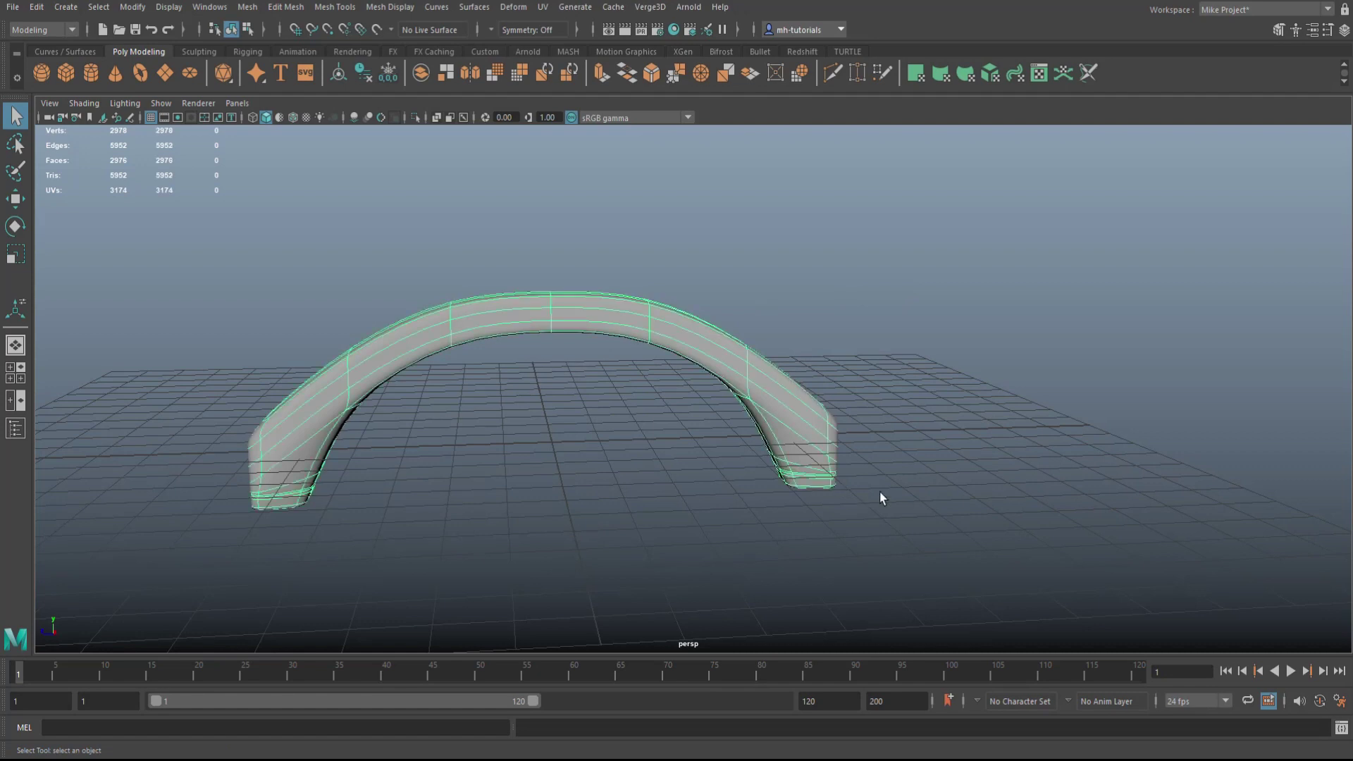
{"action": "left_click_drag", "start_coordinate": [981, 389], "coordinate": [1071, 376], "text": "alt"}
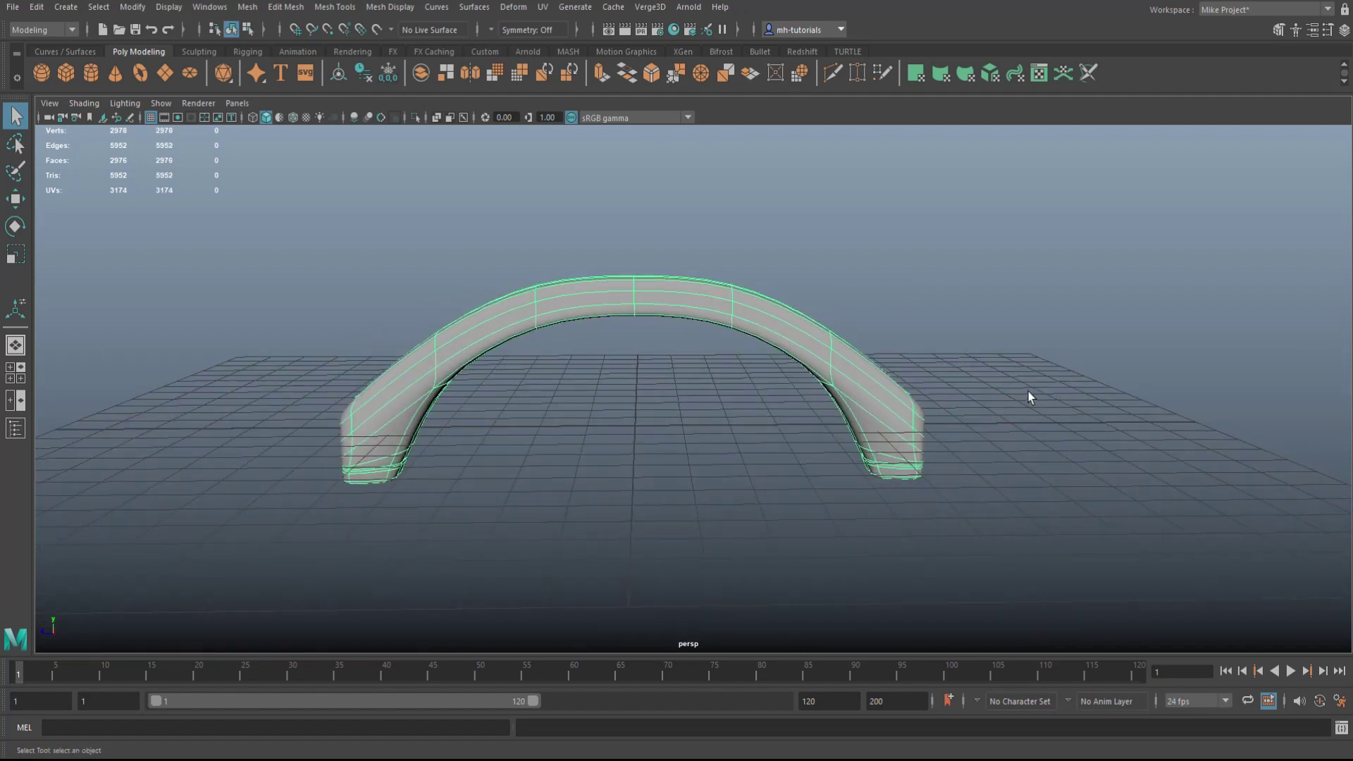
Step: Scale the smoothed bridge down slightly along Y to flatten the arch, and check its shape from another angle
{"action": "key", "text": "r"}
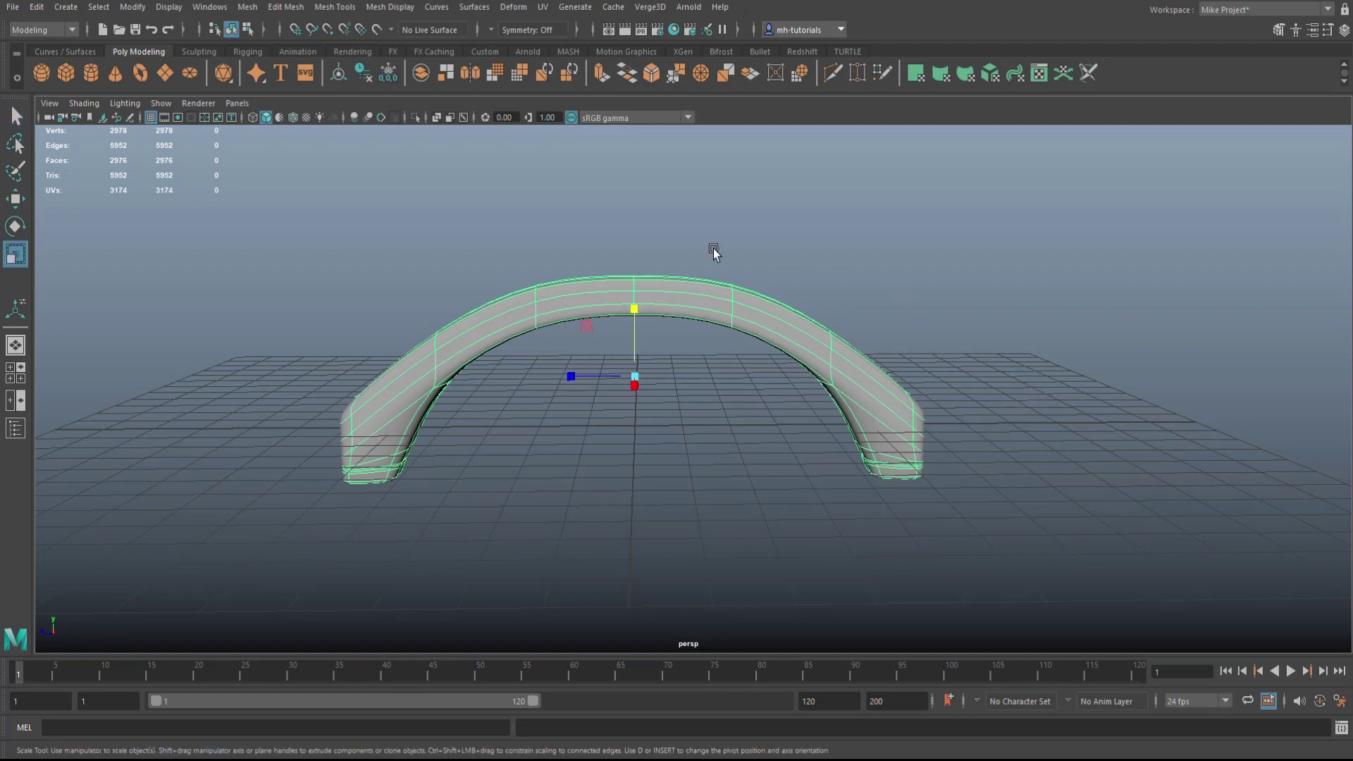
{"action": "key", "text": "b"}
{"action": "middle_click_drag", "start_coordinate": [552, 271], "coordinate": [909, 323]}
{"action": "left_click_drag", "start_coordinate": [940, 324], "coordinate": [978, 386], "text": "alt"}
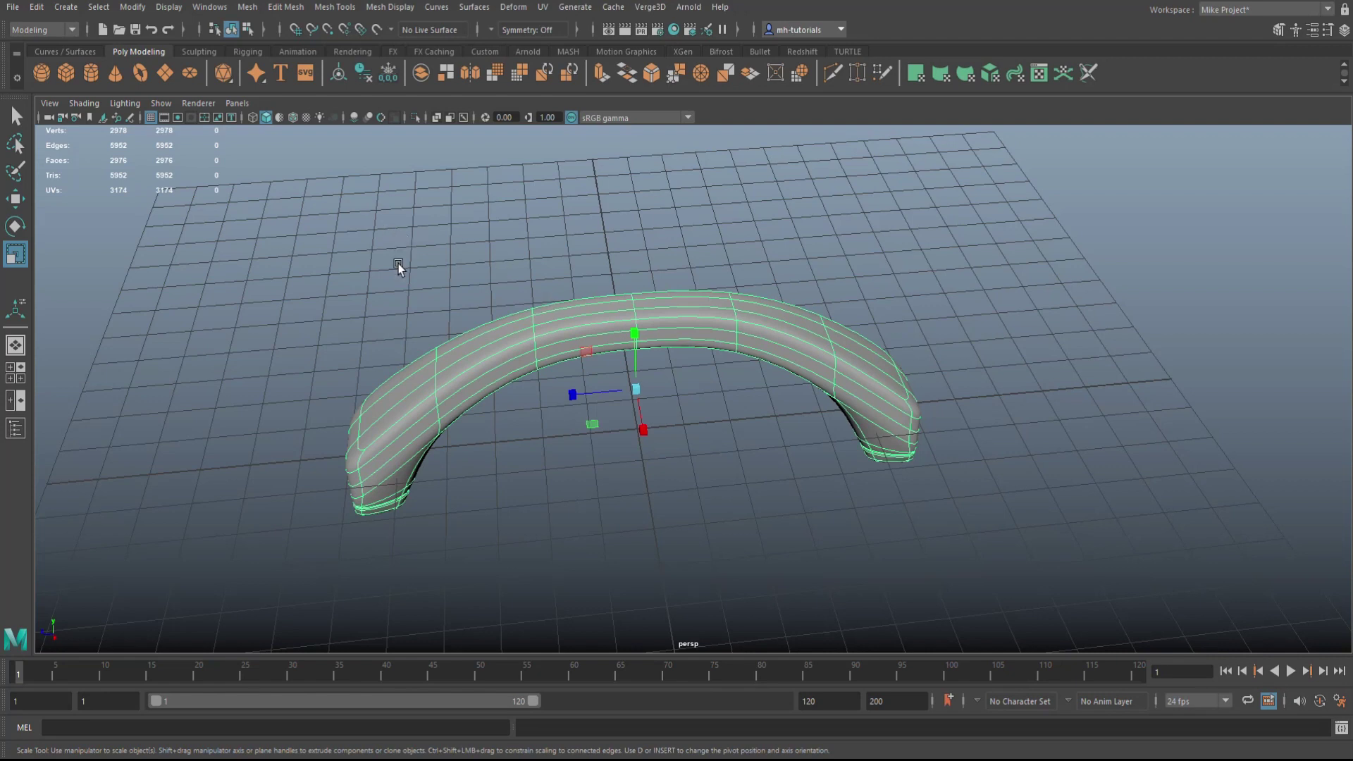
{"action": "left_click_drag", "start_coordinate": [345, 241], "coordinate": [1006, 613]}
{"action": "left_click_drag", "start_coordinate": [644, 340], "coordinate": [644, 352]}
{"action": "left_click", "coordinate": [1015, 320]}
{"action": "left_click_drag", "start_coordinate": [1047, 383], "coordinate": [906, 377], "text": "alt"}
{"action": "left_click", "coordinate": [836, 374]}
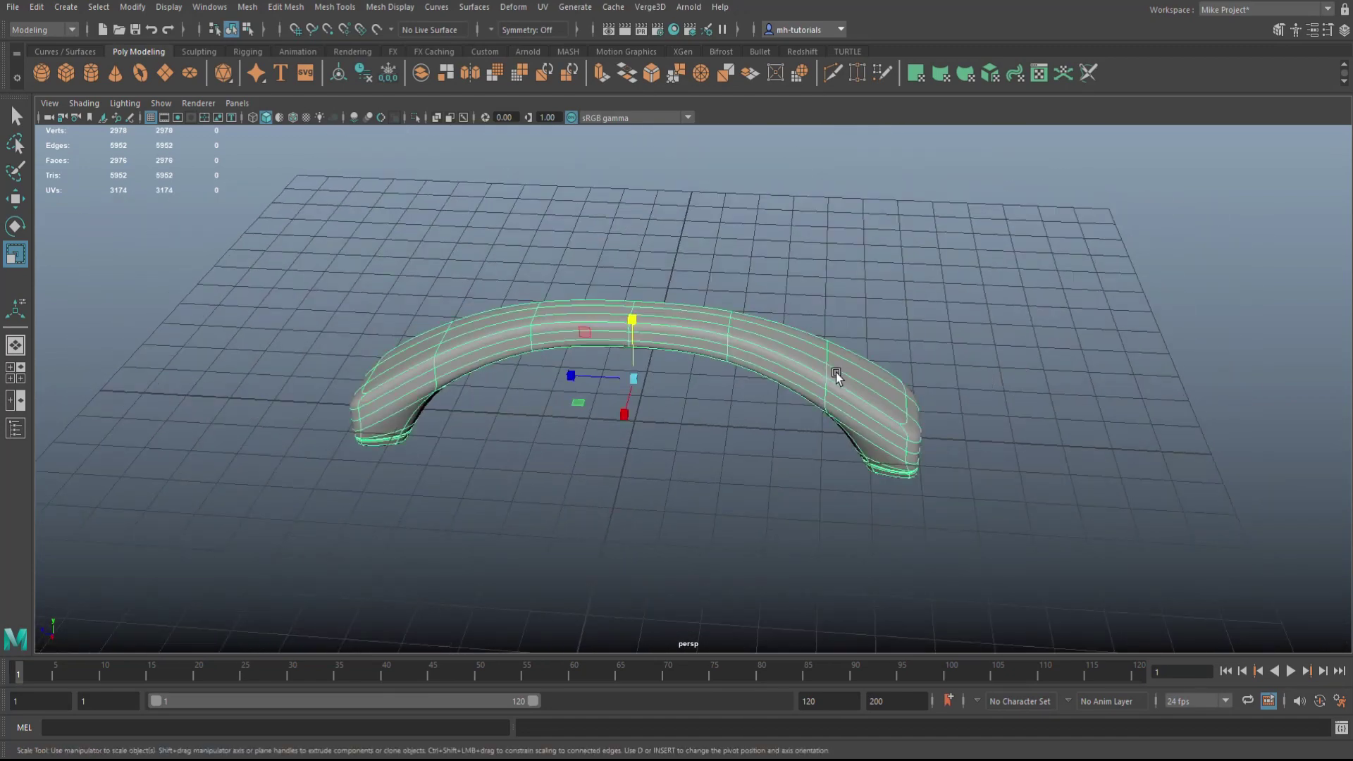
Step: Turn off smooth preview and use Multi-Cut to cut a diagonal across the three large top faces just above the near foot
{"action": "right_click_drag", "start_coordinate": [967, 497], "coordinate": [854, 487], "text": "alt"}
{"action": "left_click_drag", "start_coordinate": [855, 487], "coordinate": [806, 489], "text": "alt"}
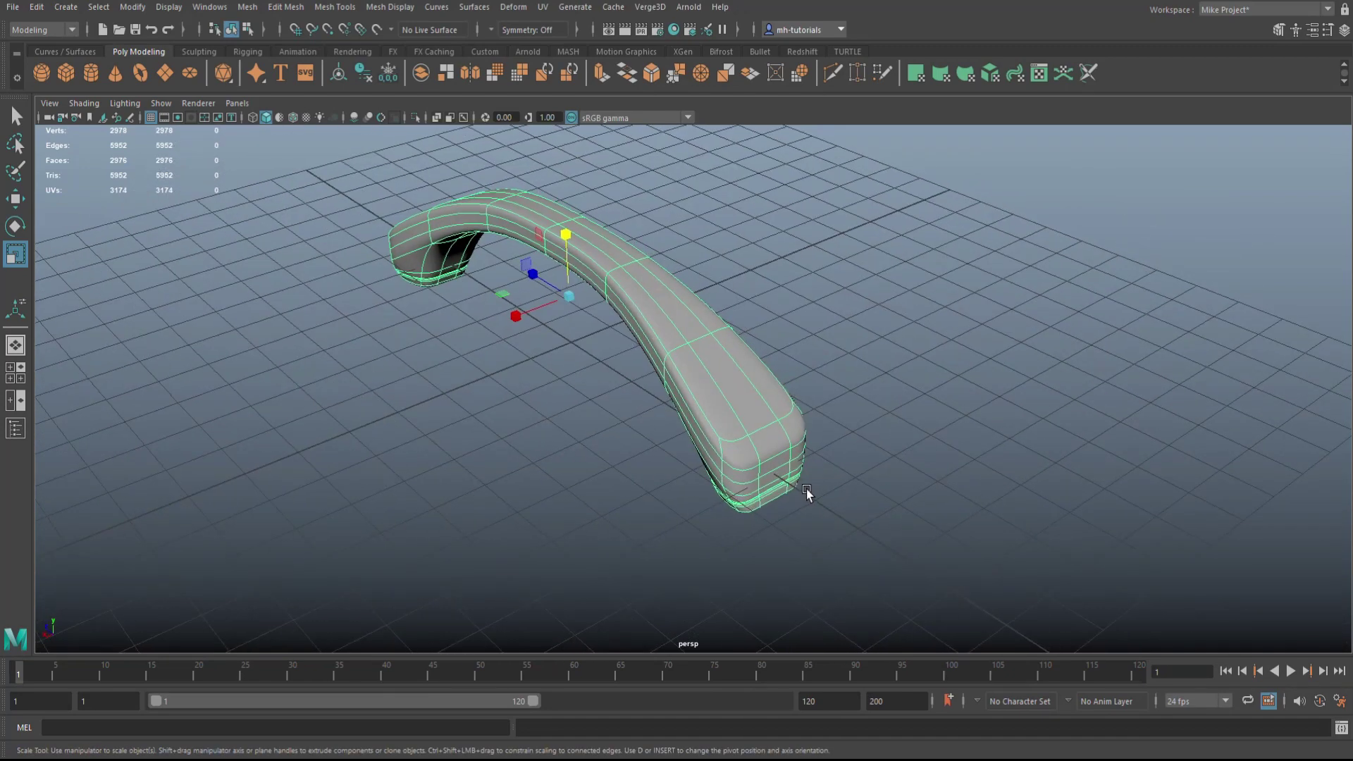
{"action": "key", "text": "1"}
{"action": "left_click_drag", "start_coordinate": [908, 496], "coordinate": [802, 381], "text": "alt"}
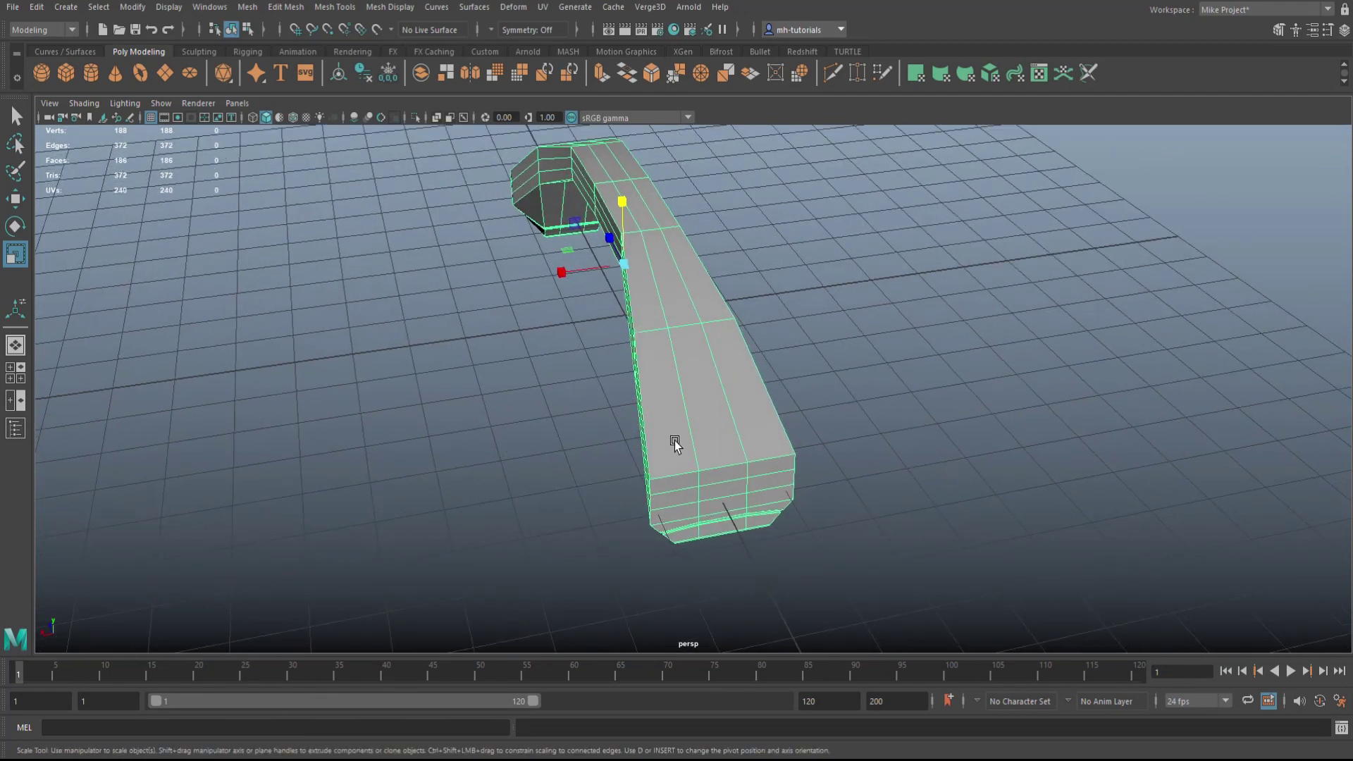
{"action": "right_click_drag", "start_coordinate": [738, 361], "coordinate": [745, 318]}
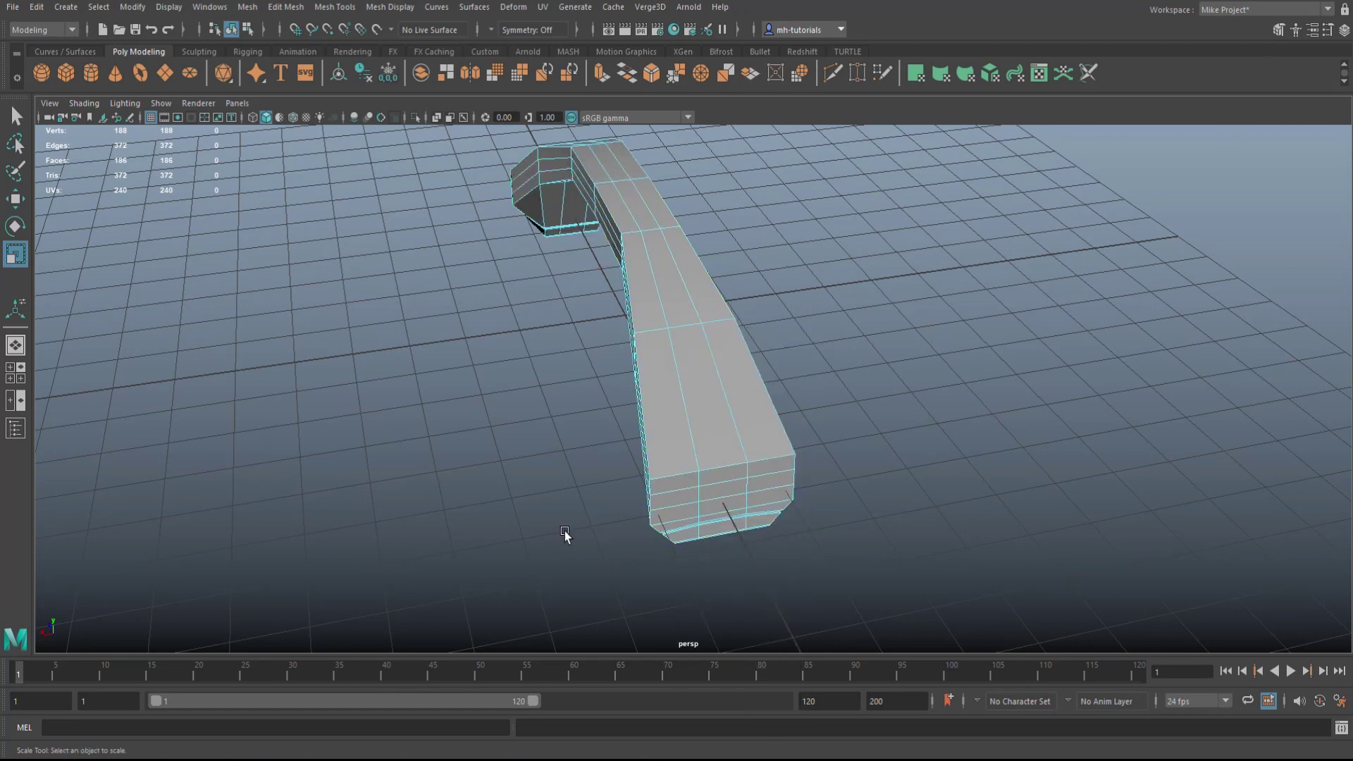
{"action": "left_click", "coordinate": [1282, 32]}
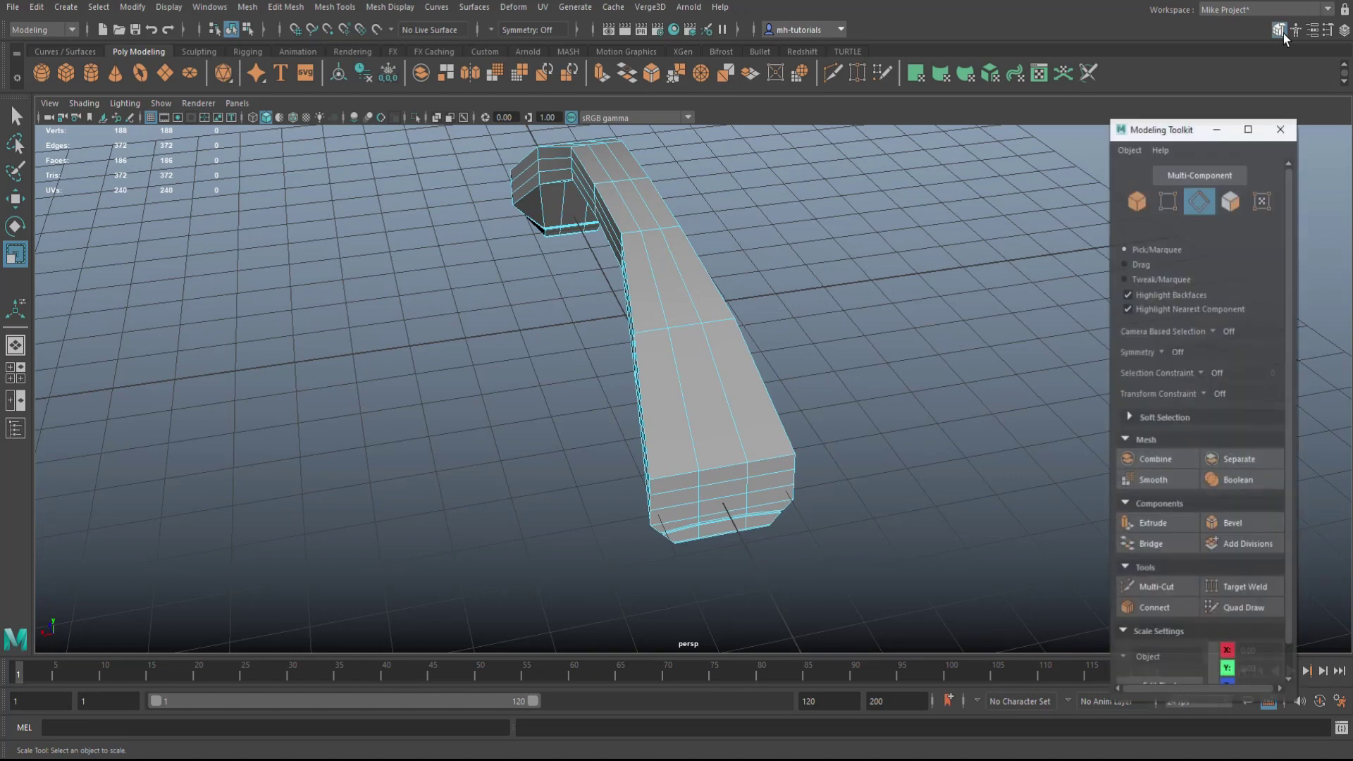
{"action": "left_click", "coordinate": [1156, 587]}
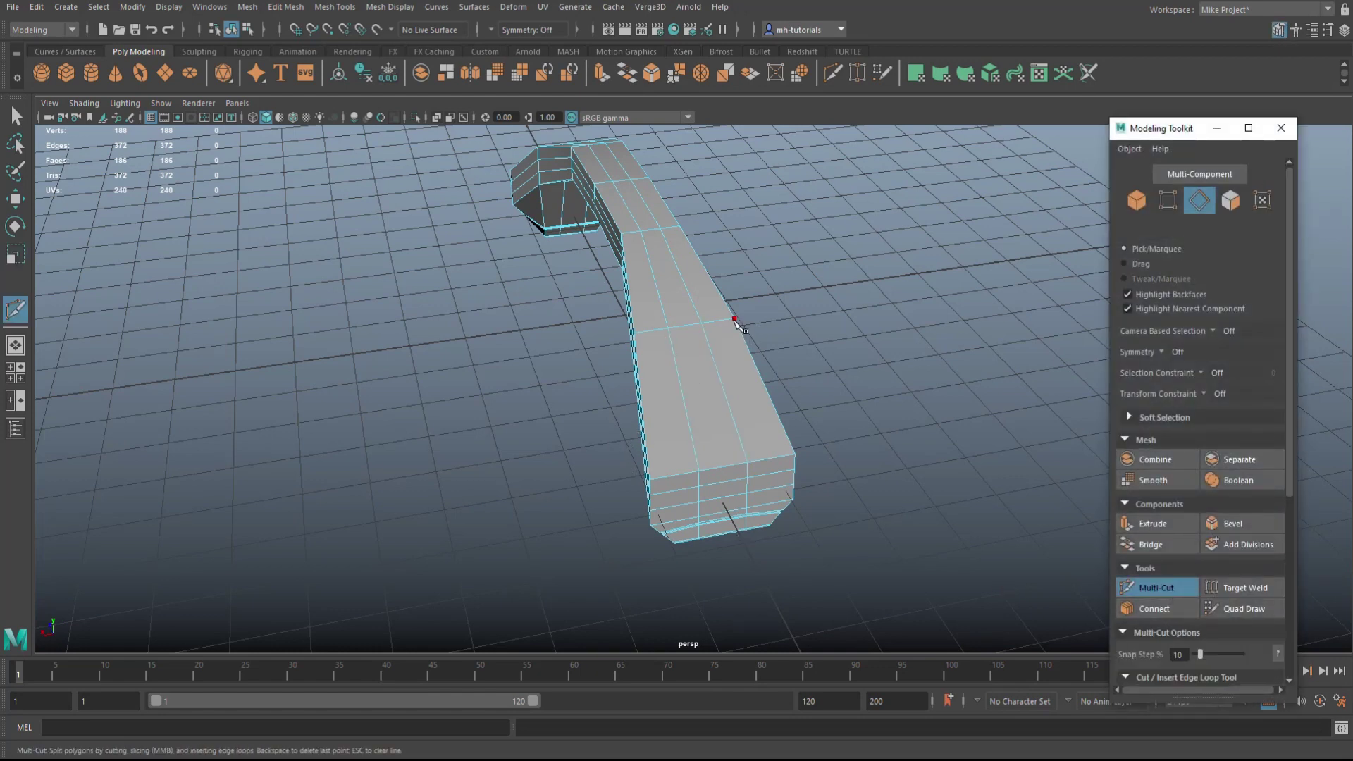
{"action": "left_click", "coordinate": [734, 319]}
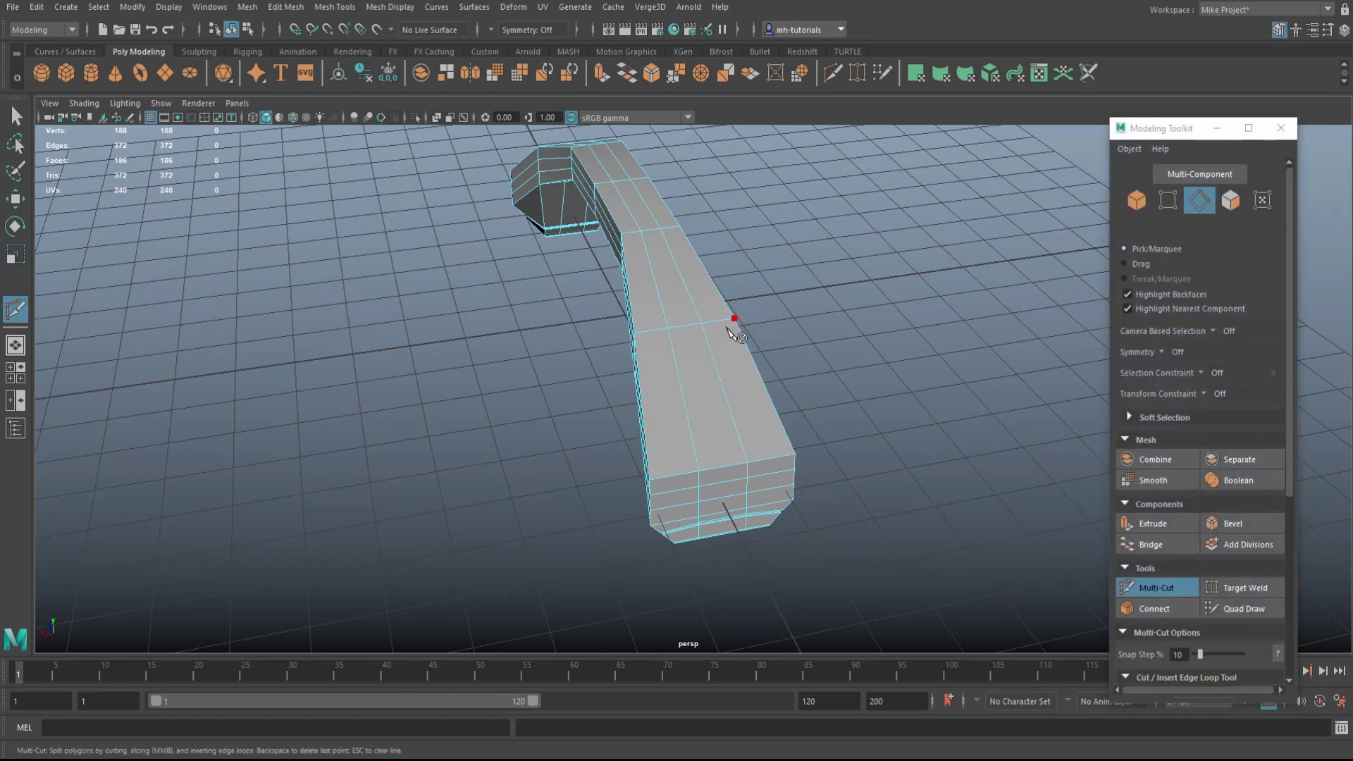
{"action": "left_click", "coordinate": [650, 481]}
{"action": "left_click_drag", "start_coordinate": [661, 485], "coordinate": [560, 520], "text": "alt"}
{"action": "right_click", "coordinate": [563, 523]}
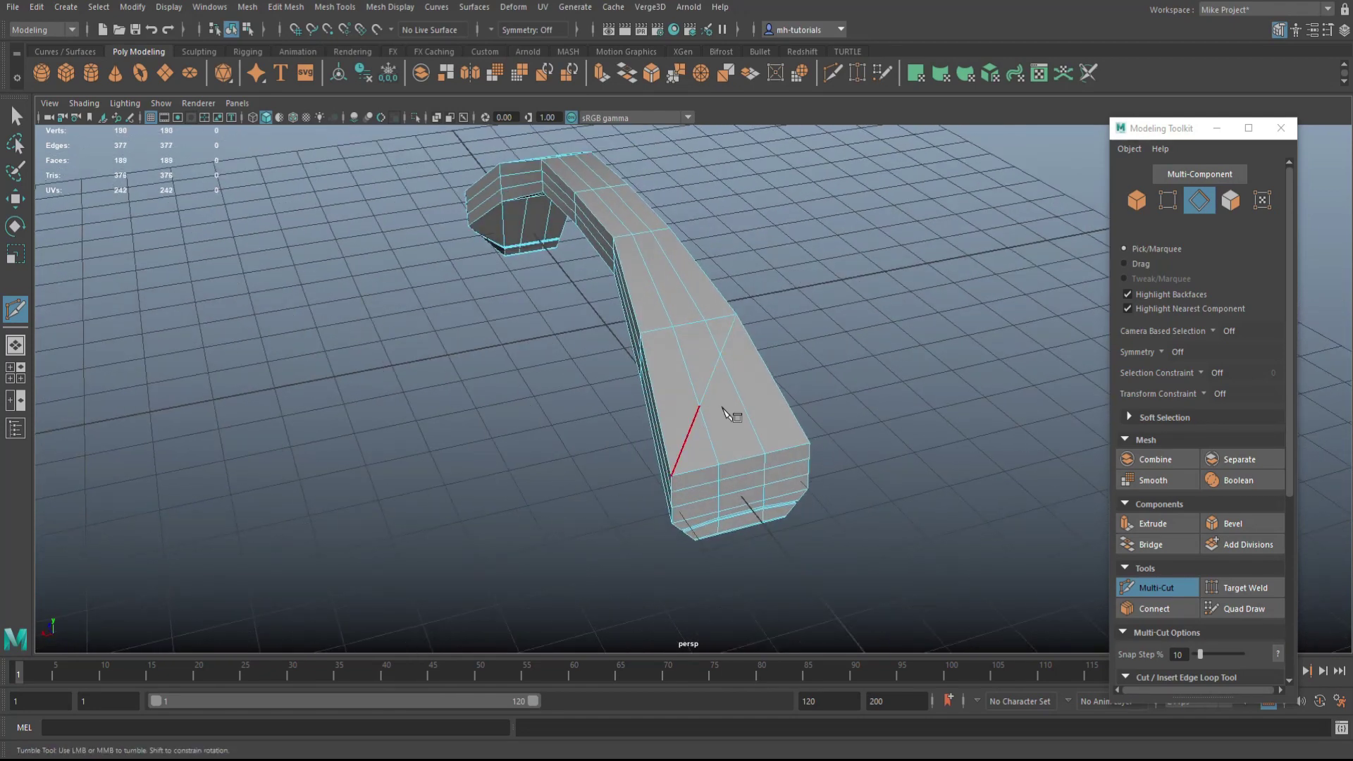
Step: Cut the opposite diagonal across the same top faces so the two cuts form an X
{"action": "left_click", "coordinate": [641, 334]}
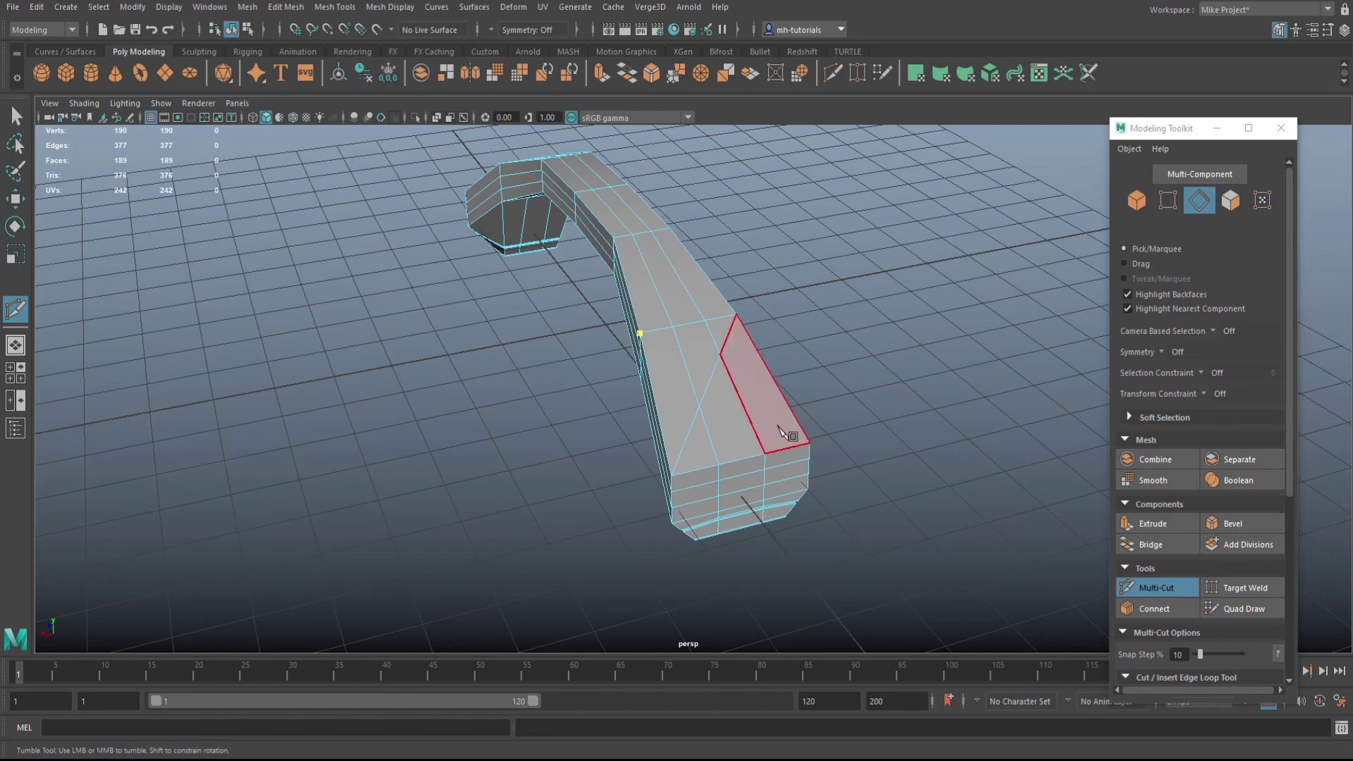
{"action": "left_click", "coordinate": [810, 443]}
{"action": "left_click_drag", "start_coordinate": [810, 445], "coordinate": [906, 396], "text": "alt"}
{"action": "scroll", "coordinate": [732, 430], "scroll_direction": "up", "scroll_amount": 2}
{"action": "key", "text": "Escape"}
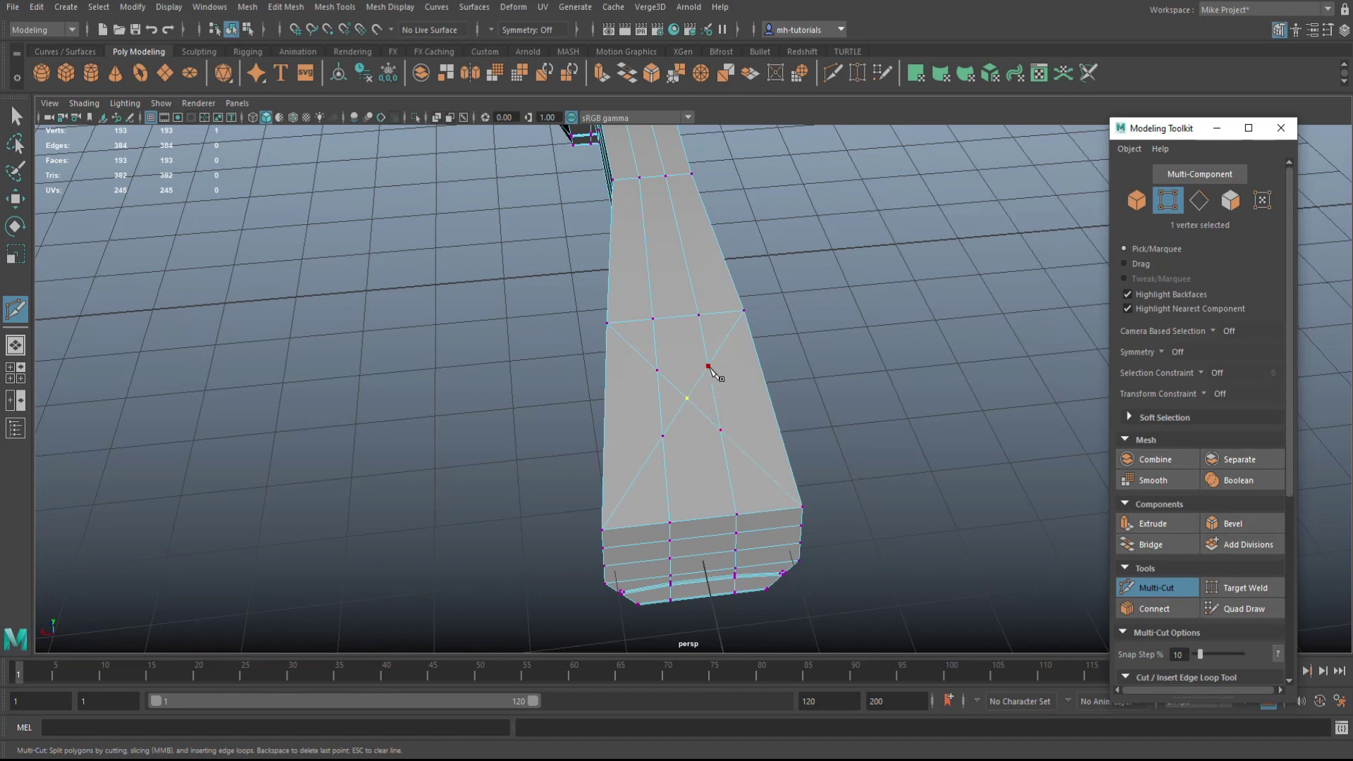
Step: Connect the upper pair and the lower pair of points where the diagonals cross the lengthwise edges, outlining a small square
{"action": "left_click", "coordinate": [708, 365]}
{"action": "left_click", "coordinate": [658, 370]}
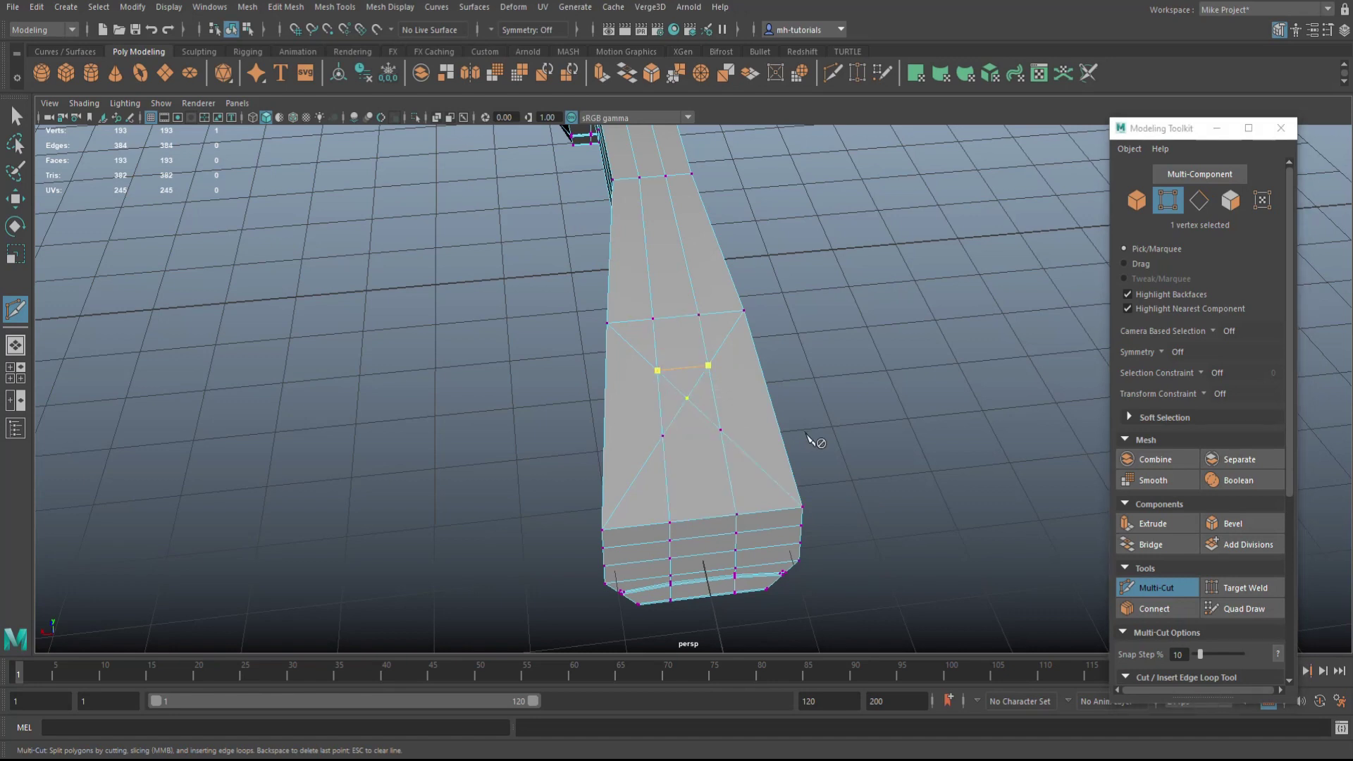
{"action": "right_click", "coordinate": [817, 435]}
{"action": "left_click", "coordinate": [721, 430]}
{"action": "left_click", "coordinate": [662, 435]}
{"action": "right_click", "coordinate": [802, 417]}
{"action": "left_click", "coordinate": [708, 366]}
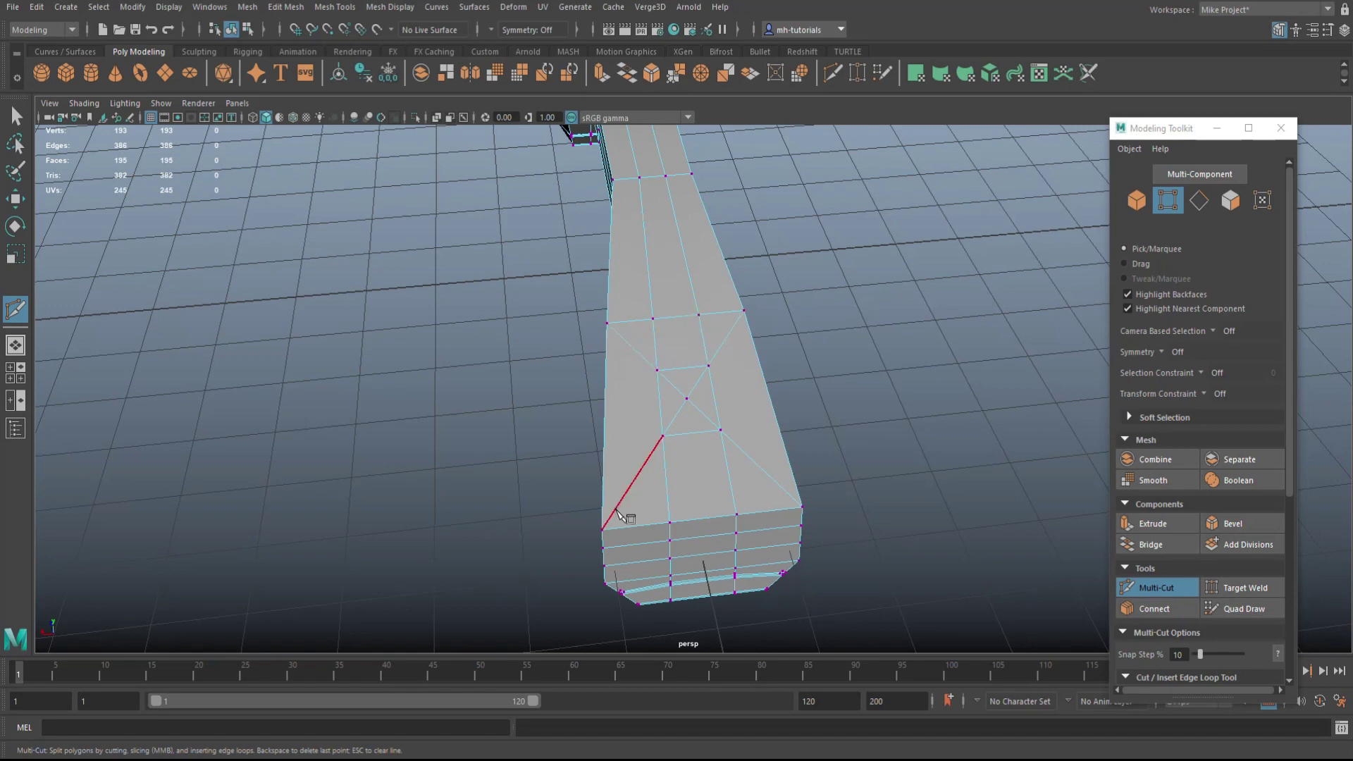
{"action": "key", "text": "q"}
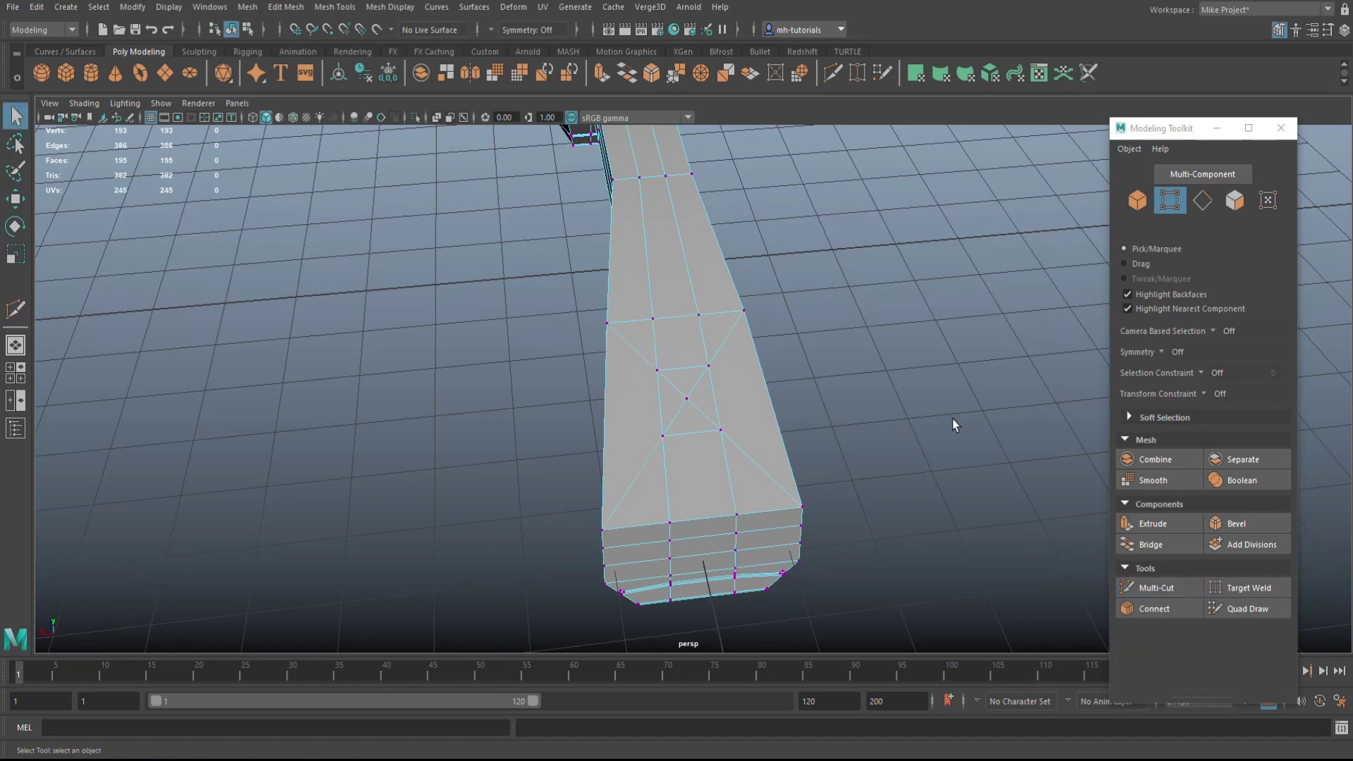
Step: Select the four triangular faces inside the small square and delete them to open a hole
{"action": "left_click_drag", "start_coordinate": [952, 418], "coordinate": [914, 416], "text": "alt"}
{"action": "right_click_drag", "start_coordinate": [684, 367], "coordinate": [682, 406]}
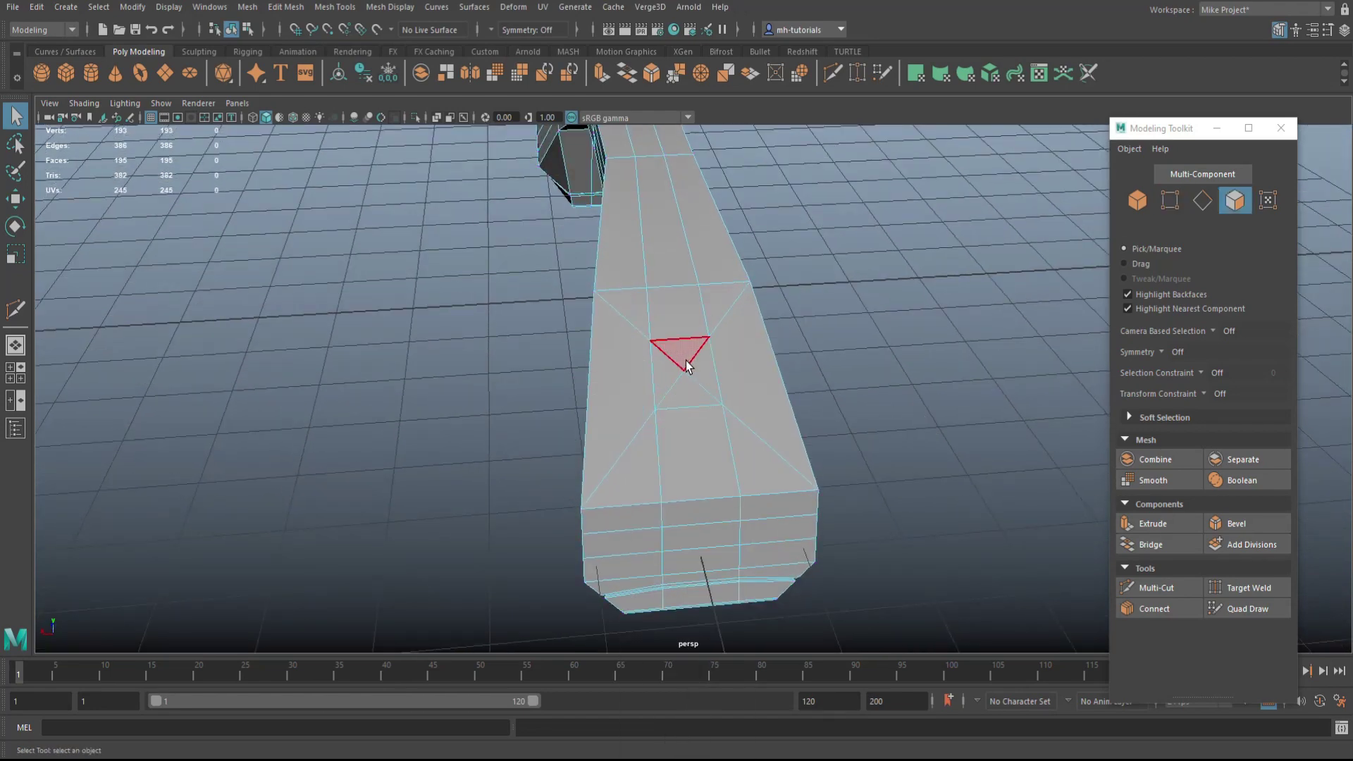
{"action": "key", "text": "Tab"}
{"action": "mouse_move", "coordinate": [686, 361]}
{"action": "left_mouse_down"}
{"action": "mouse_move", "coordinate": [670, 373]}
{"action": "mouse_move", "coordinate": [687, 349]}
{"action": "mouse_move", "coordinate": [701, 372]}
{"action": "left_mouse_up"}
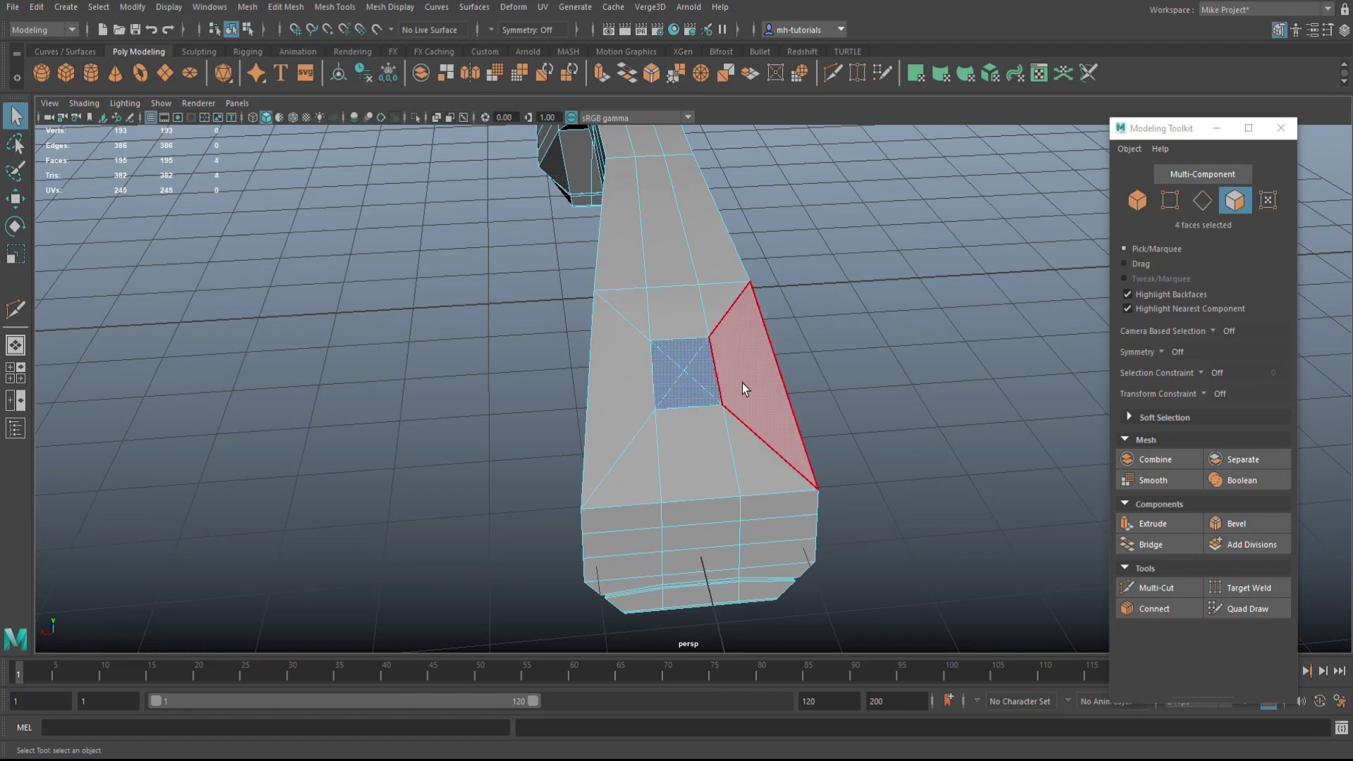
{"action": "key", "text": "Delete"}
Step: Check the roundness of the new hole in smooth preview from another angle and return to the unsmoothed mesh
{"action": "right_click_drag", "start_coordinate": [756, 310], "coordinate": [825, 289]}
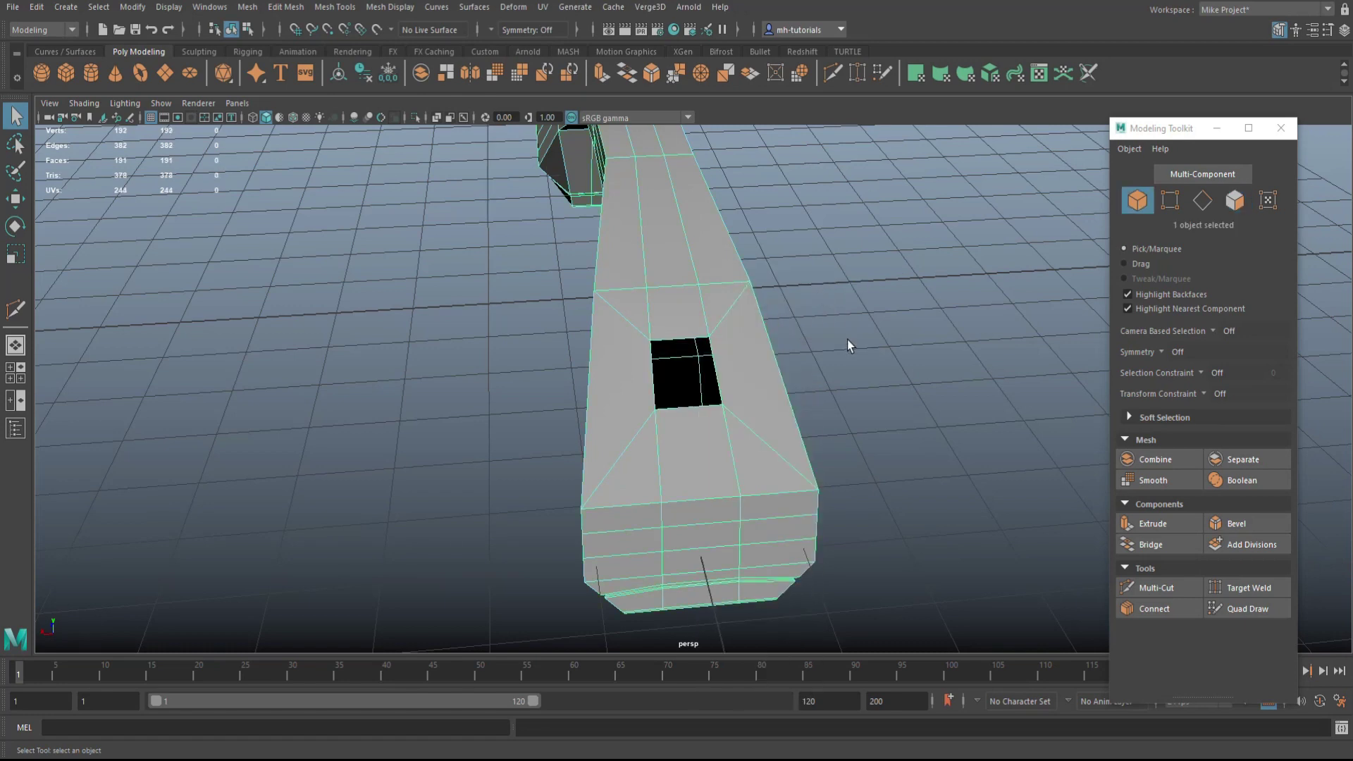
{"action": "key", "text": "3"}
{"action": "left_click", "coordinate": [889, 369]}
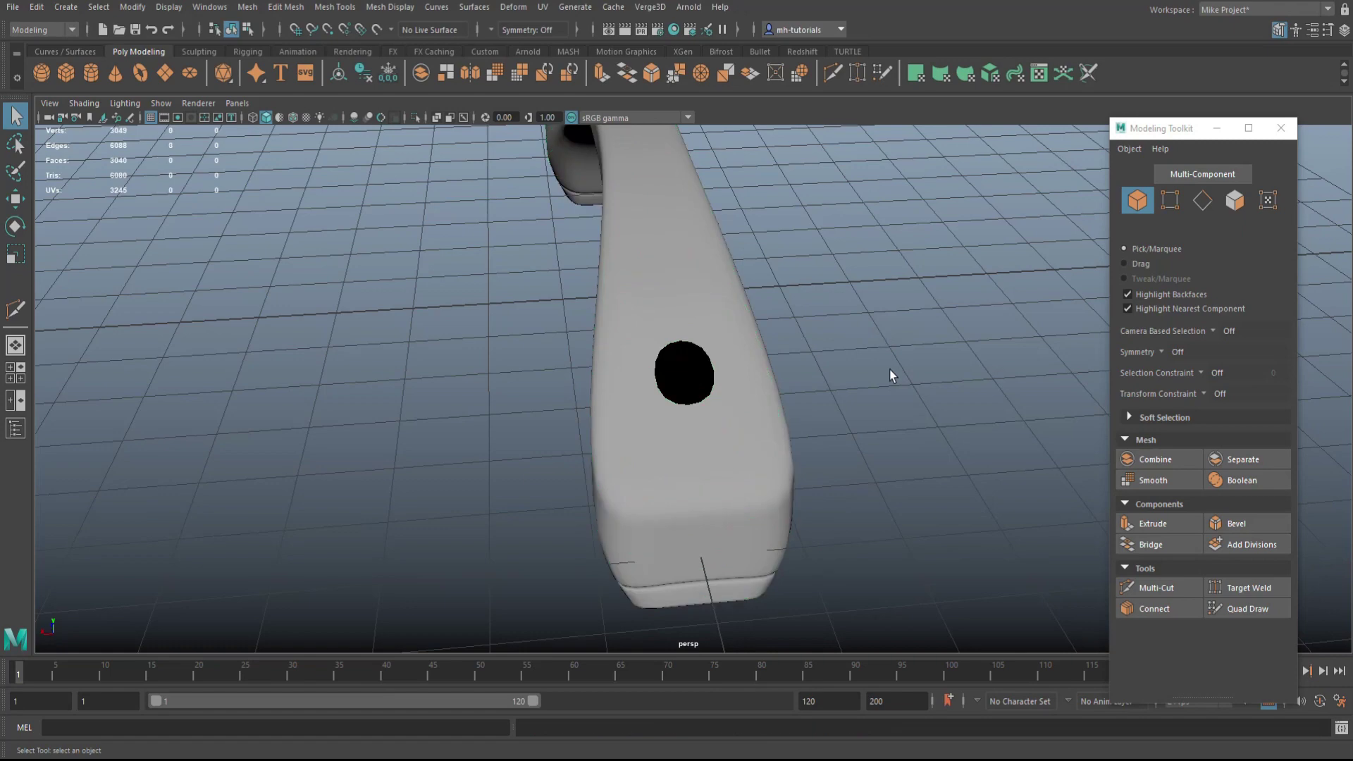
{"action": "left_click_drag", "start_coordinate": [889, 369], "coordinate": [960, 413], "text": "alt"}
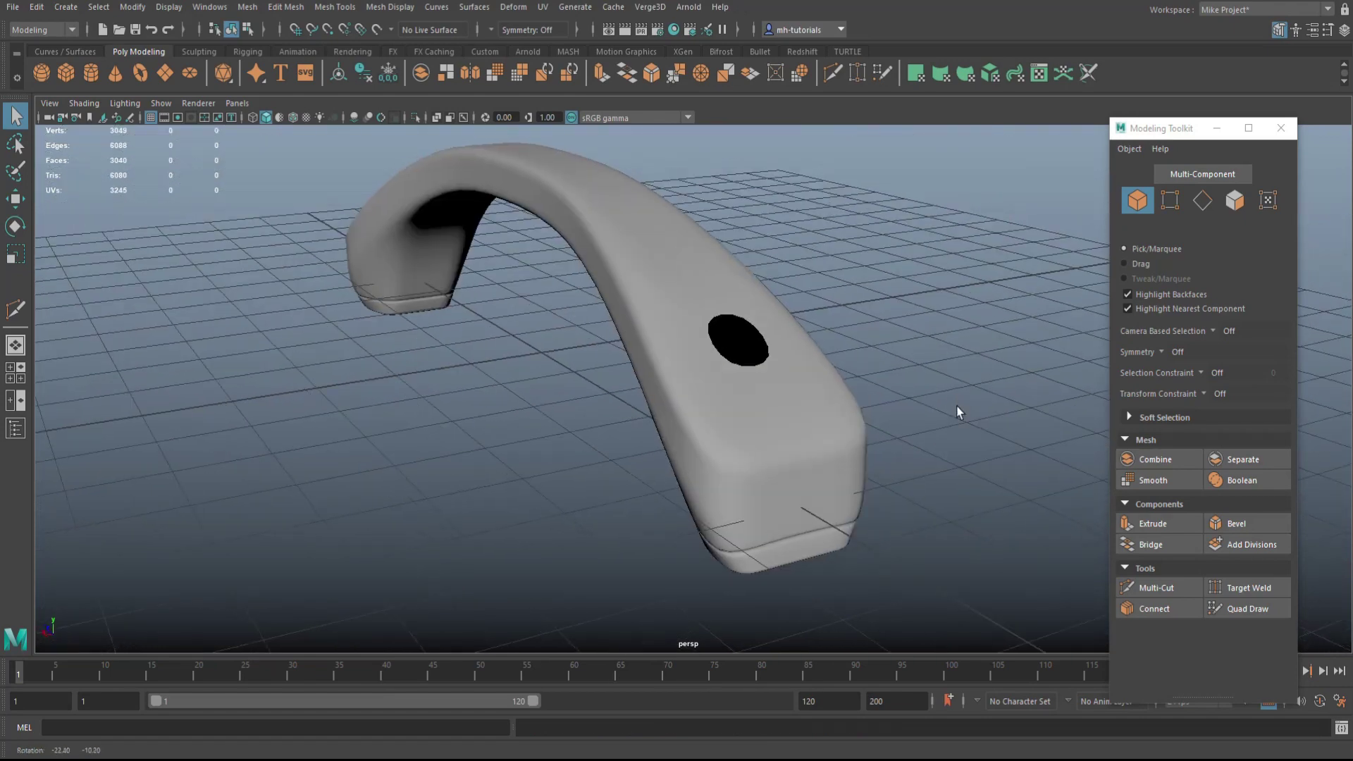
{"action": "left_click", "coordinate": [759, 362]}
{"action": "left_click_drag", "start_coordinate": [771, 370], "coordinate": [900, 395], "text": "alt"}
{"action": "key", "text": "1"}
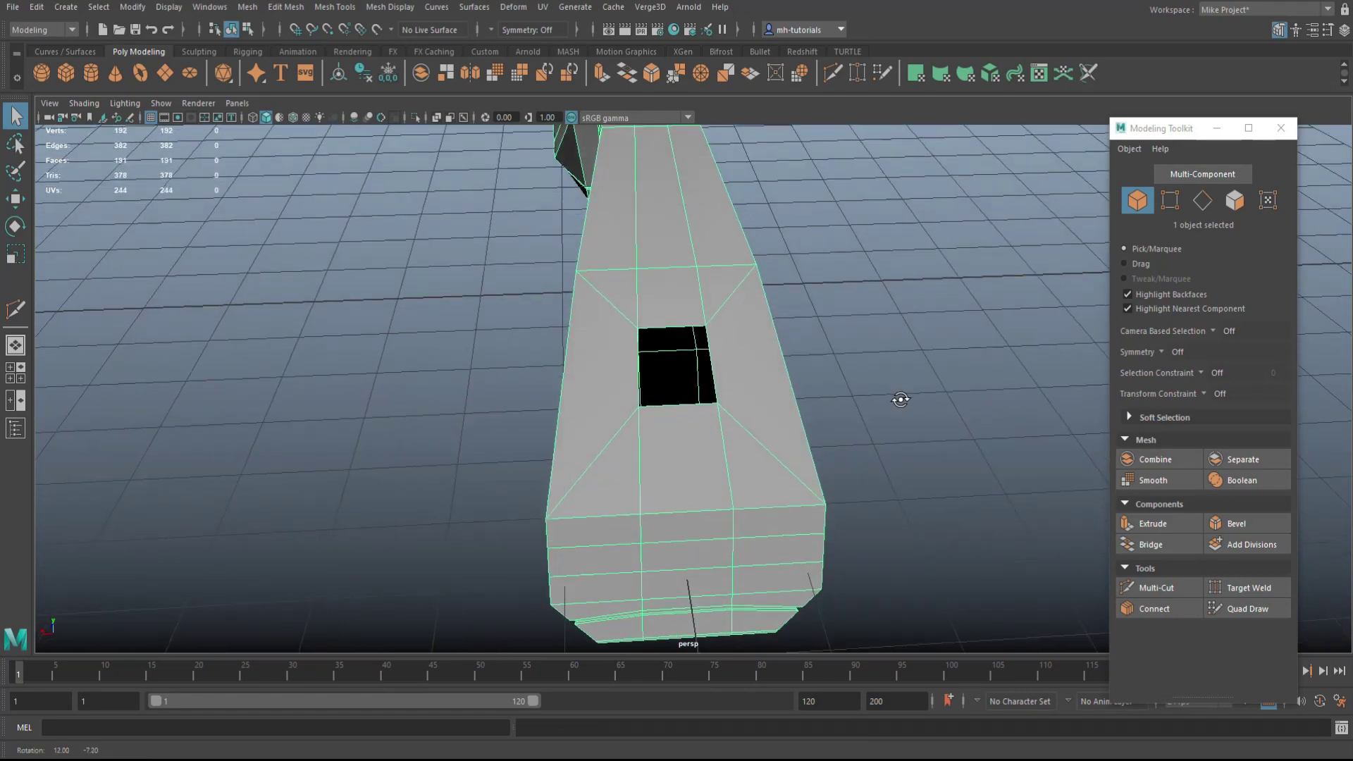
Step: Select the hole's four corner vertices and scale them outward along X by about 1.3 to widen the opening
{"action": "right_click_drag", "start_coordinate": [658, 306], "coordinate": [602, 308]}
{"action": "left_click_drag", "start_coordinate": [856, 408], "coordinate": [809, 454], "text": "alt"}
{"action": "left_click", "coordinate": [630, 443]}
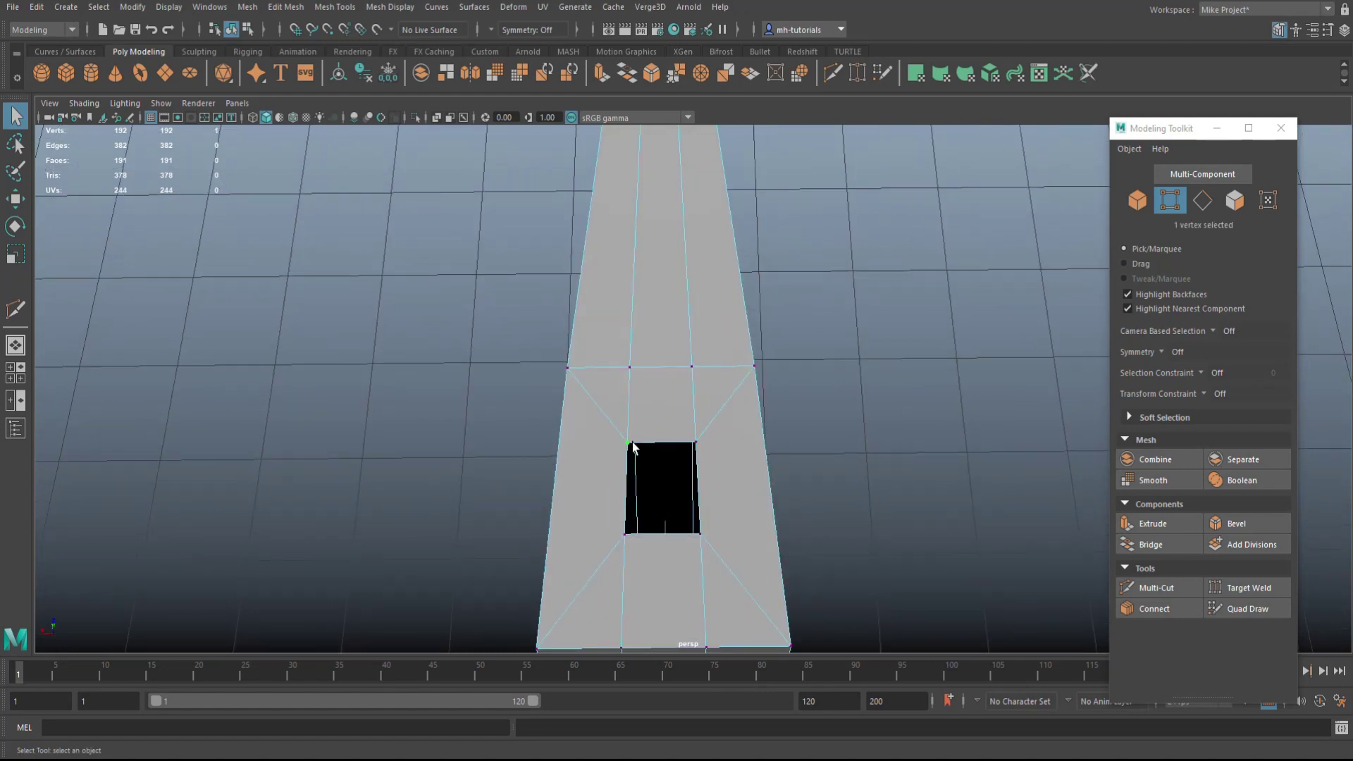
{"action": "left_click", "coordinate": [697, 443], "text": "shift"}
{"action": "left_click", "coordinate": [700, 533], "text": "shift"}
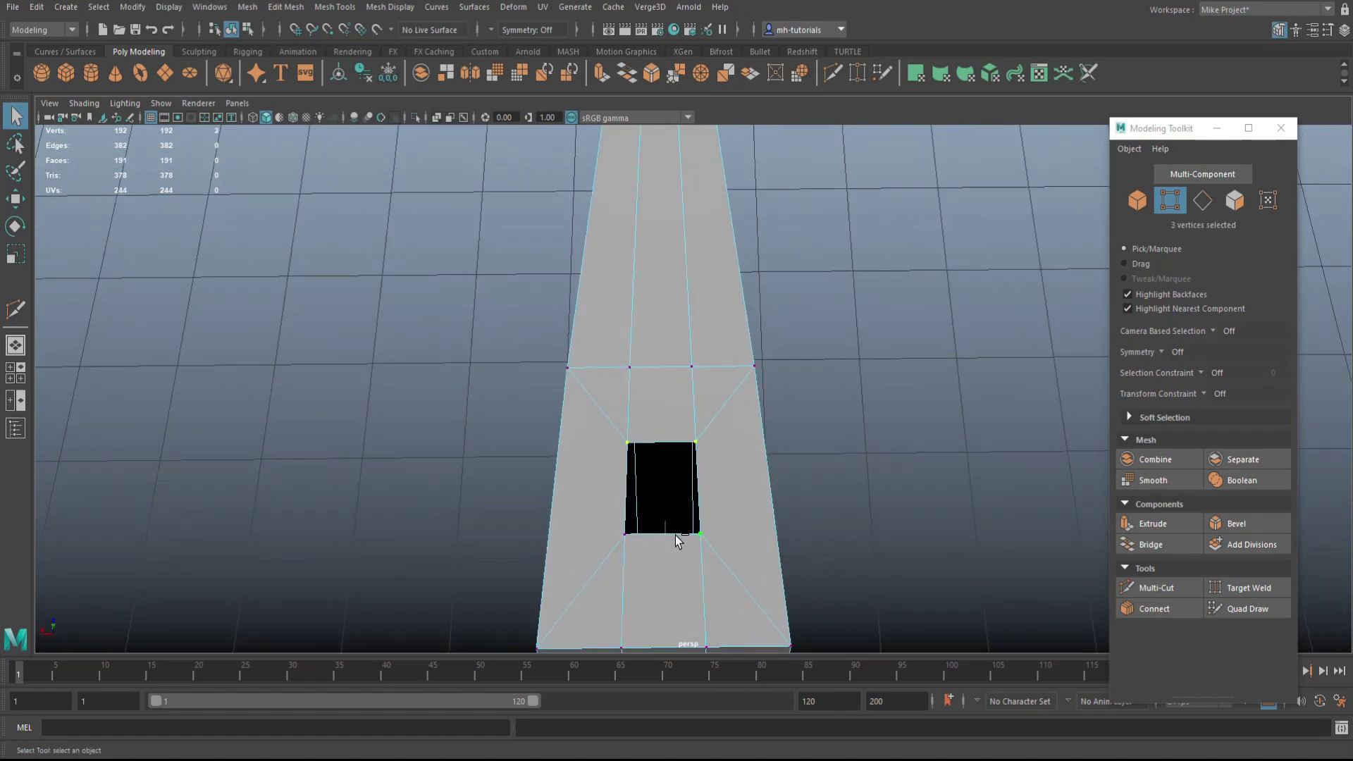
{"action": "left_click", "coordinate": [624, 534], "text": "shift"}
{"action": "key", "text": "4"}
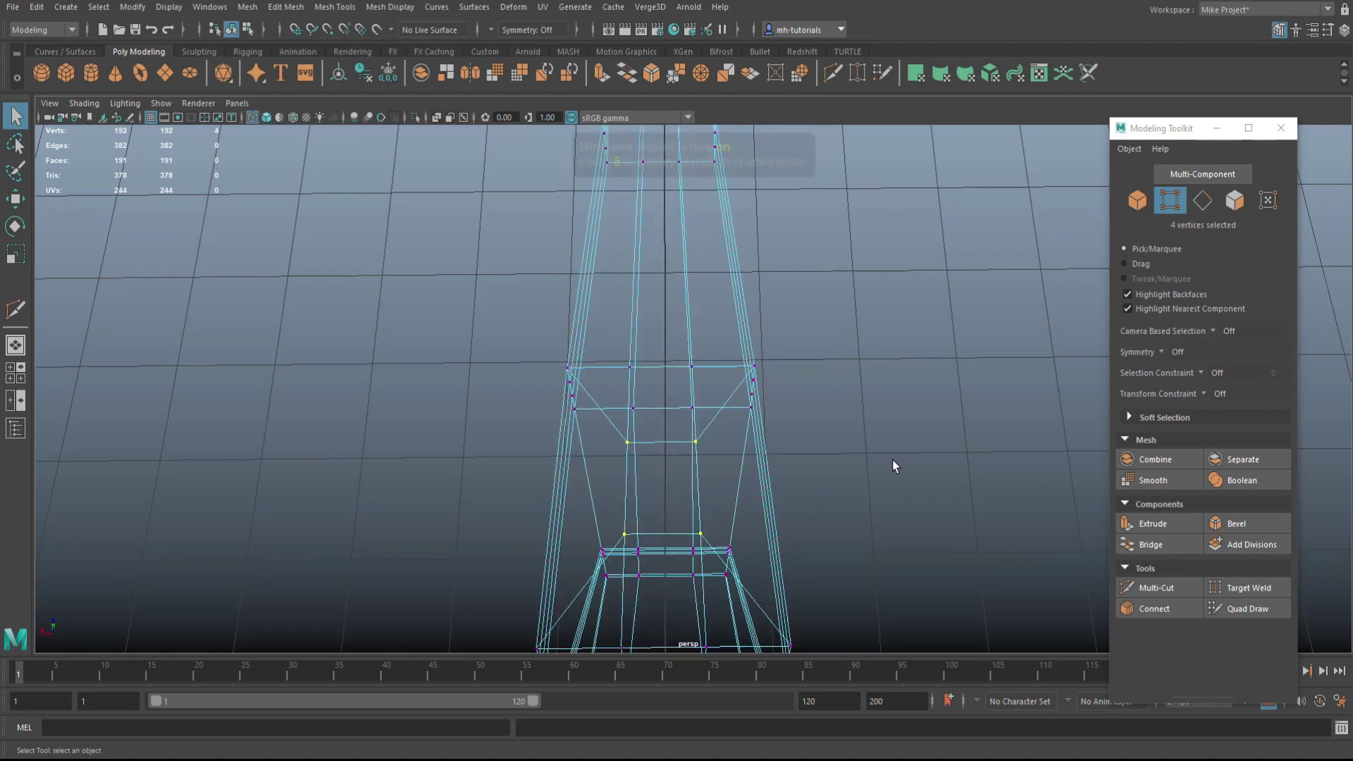
{"action": "left_click_drag", "start_coordinate": [906, 459], "coordinate": [919, 429], "text": "alt"}
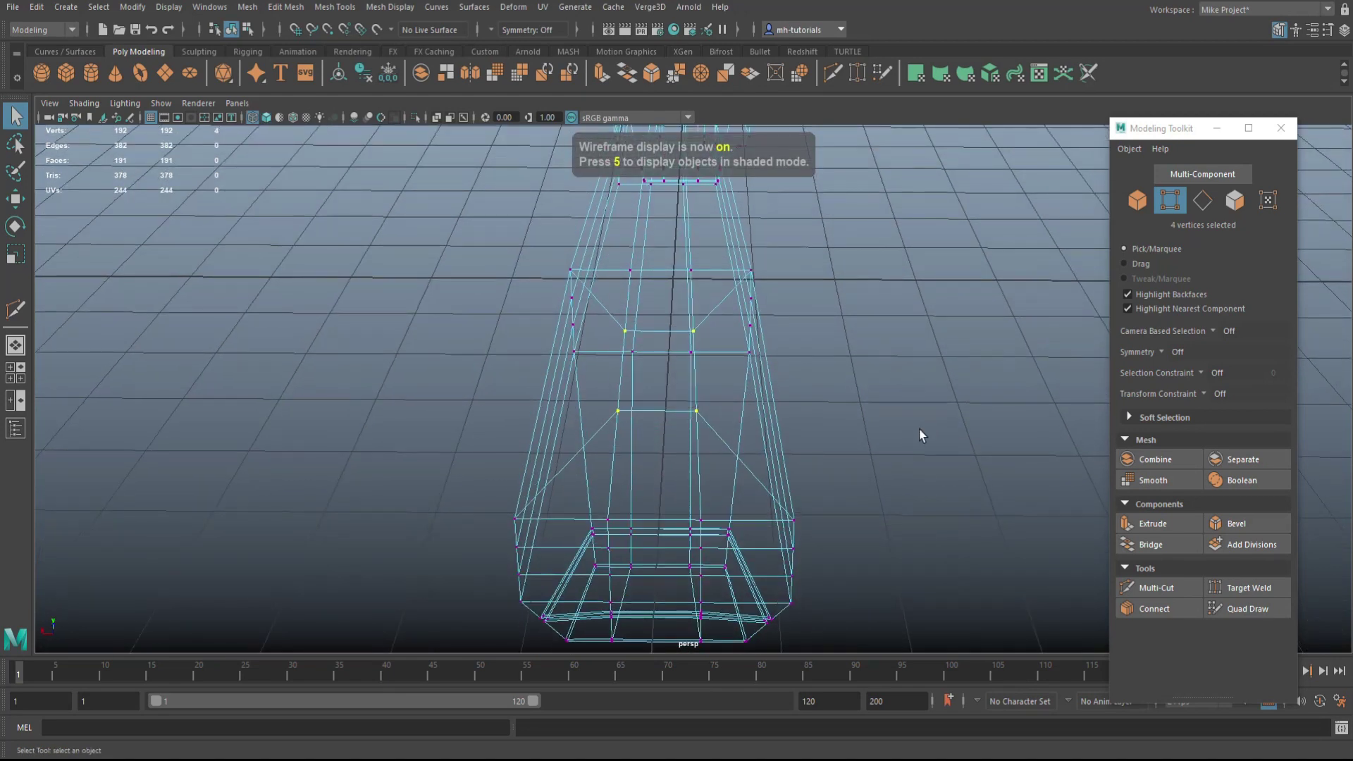
{"action": "key", "text": "5"}
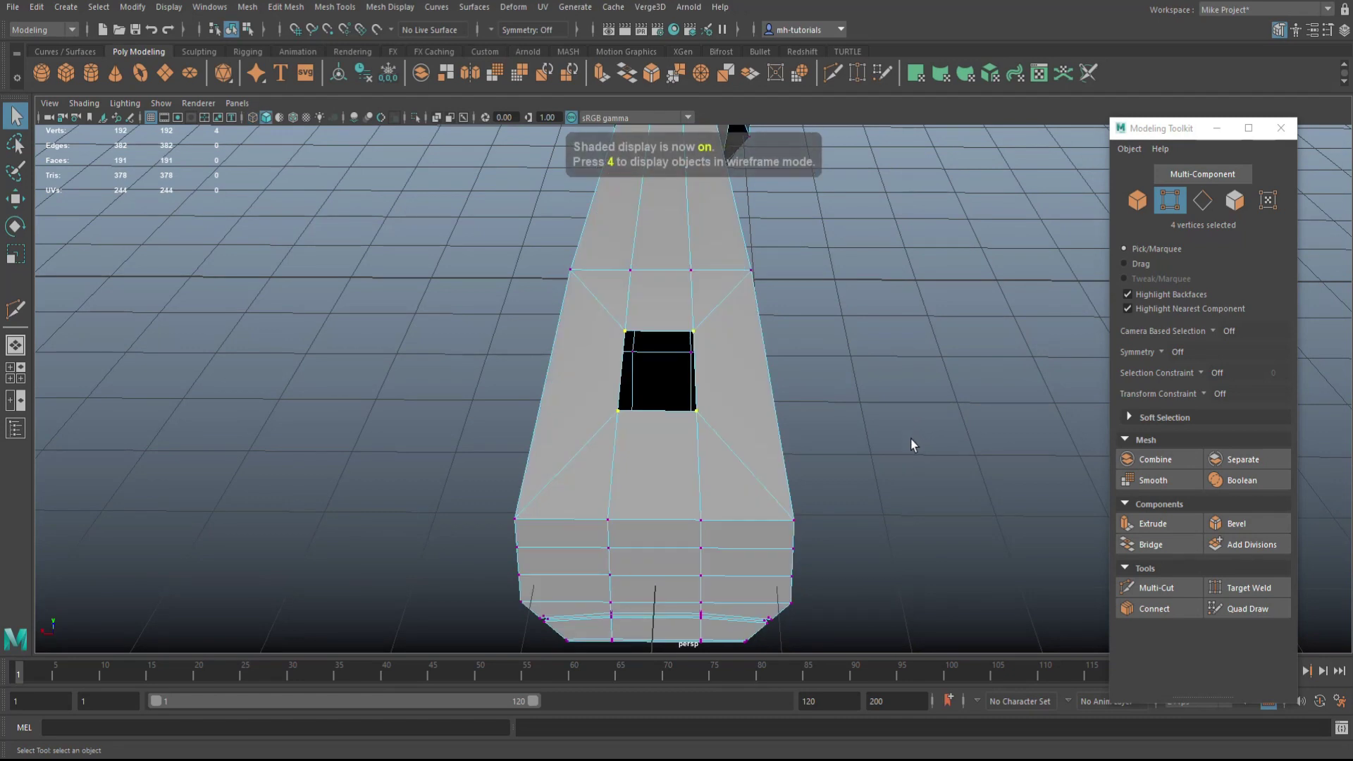
{"action": "key", "text": "r"}
{"action": "left_click_drag", "start_coordinate": [593, 370], "coordinate": [574, 368]}
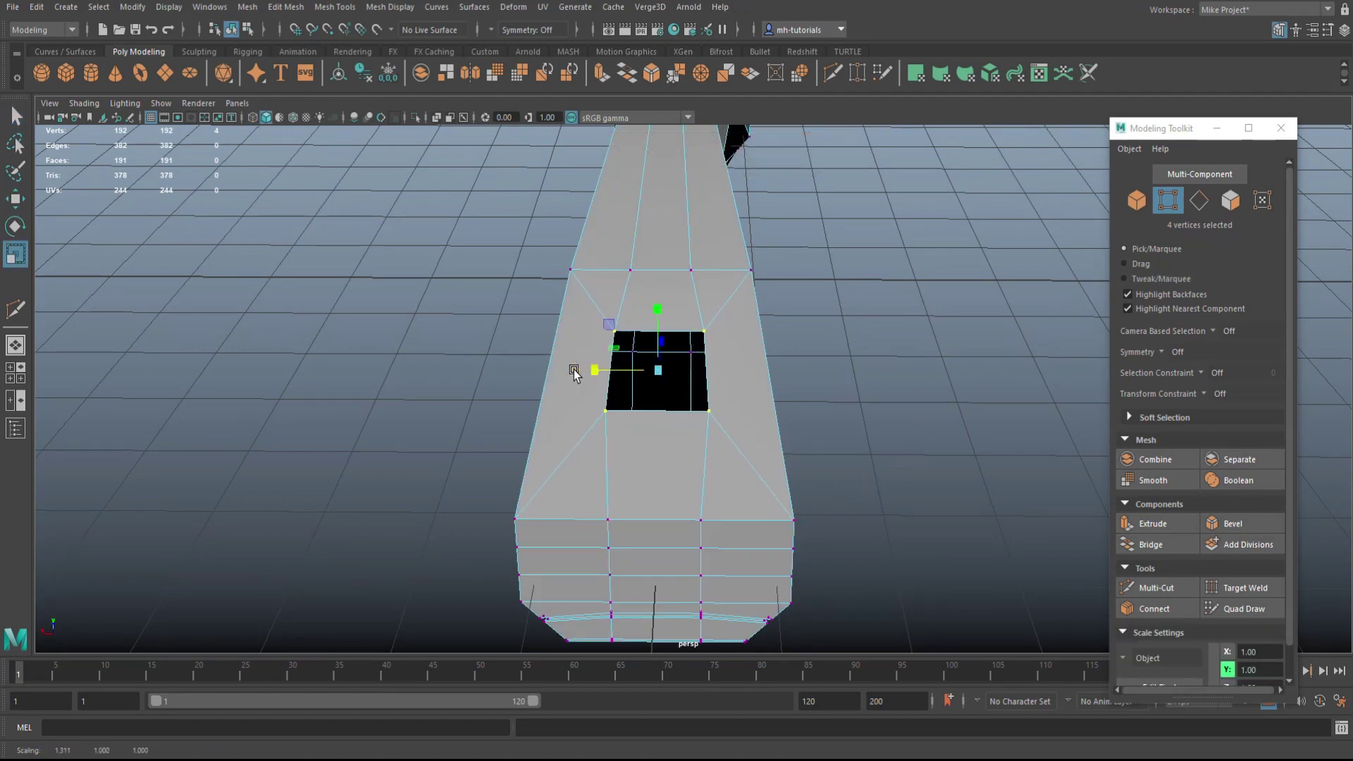
Step: Inspect the widened hole on the smoothed bridge up close and from a distance, and return to the unsmoothed mesh
{"action": "right_click_drag", "start_coordinate": [704, 298], "coordinate": [859, 345]}
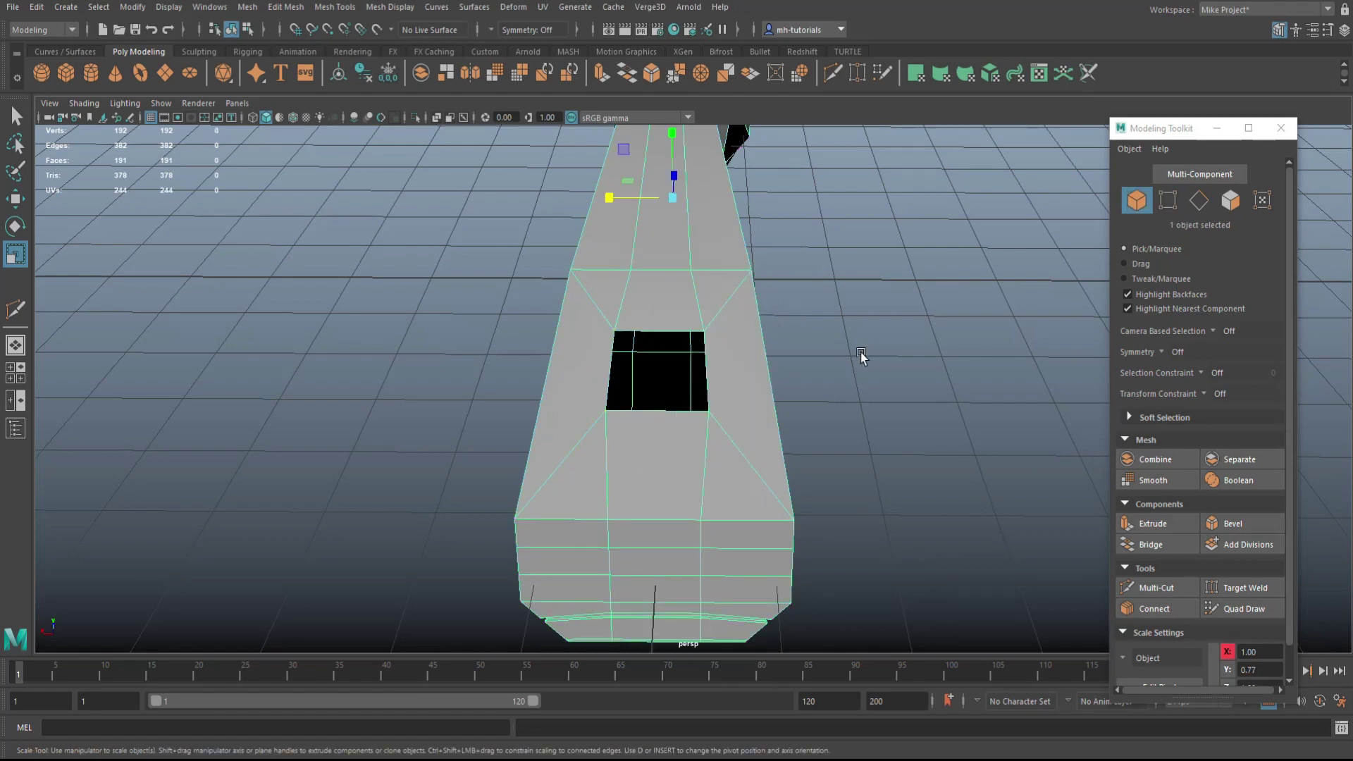
{"action": "key", "text": "3"}
{"action": "left_click", "coordinate": [861, 353]}
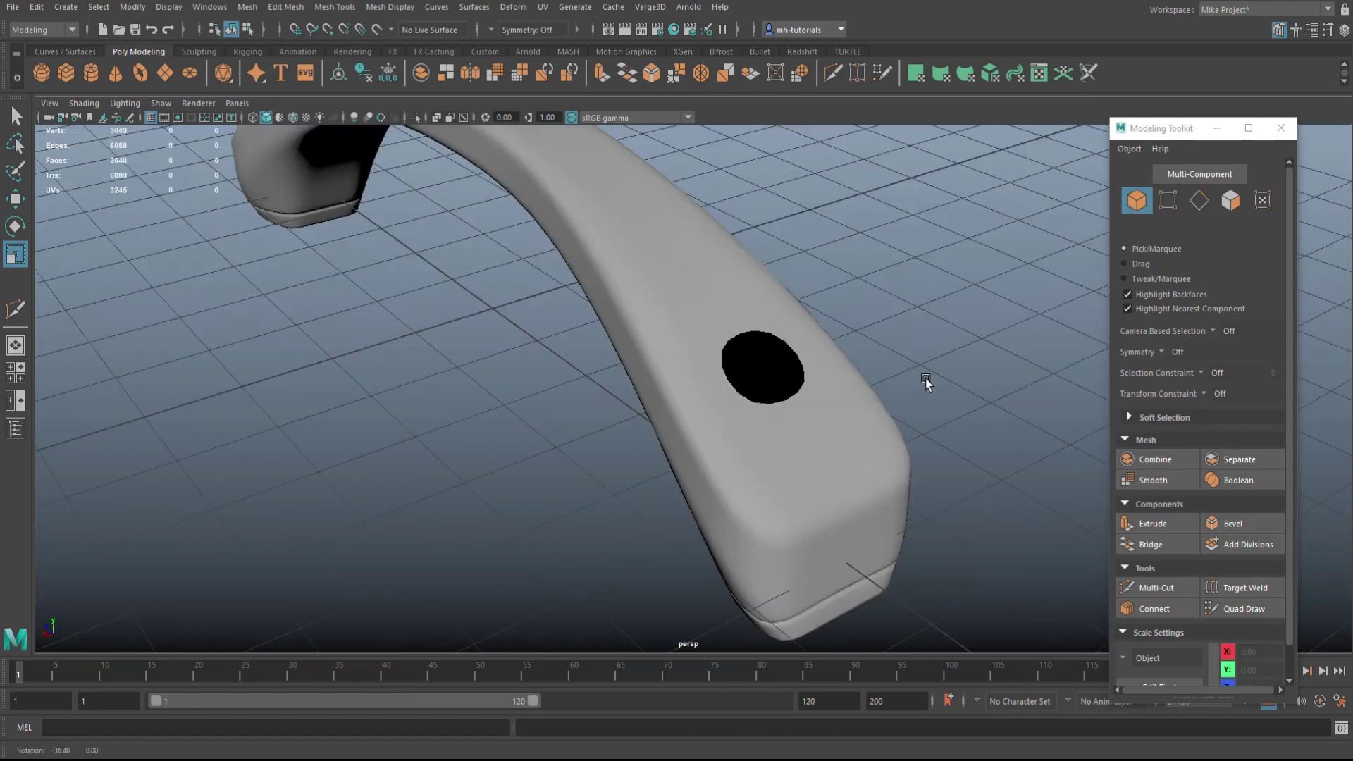
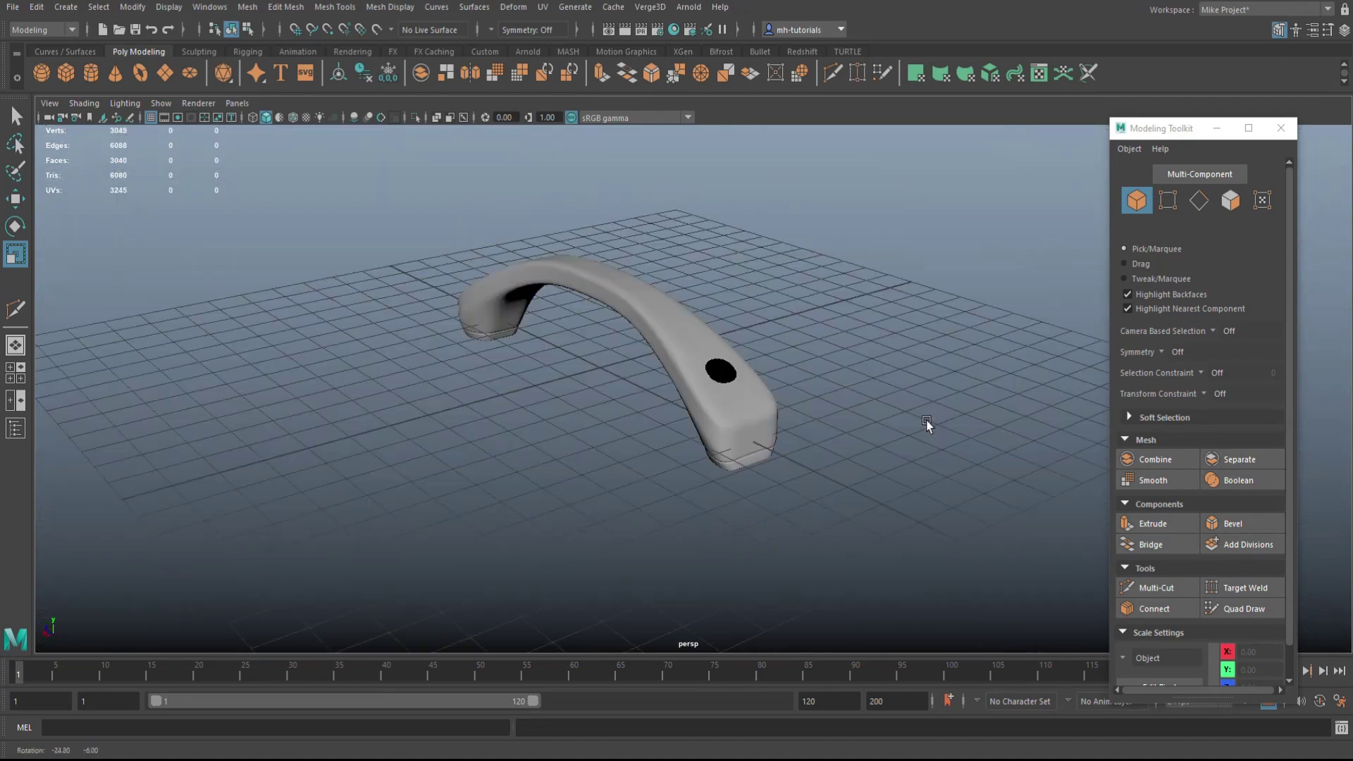
{"action": "scroll", "coordinate": [885, 443], "scroll_direction": "up", "scroll_amount": 6}
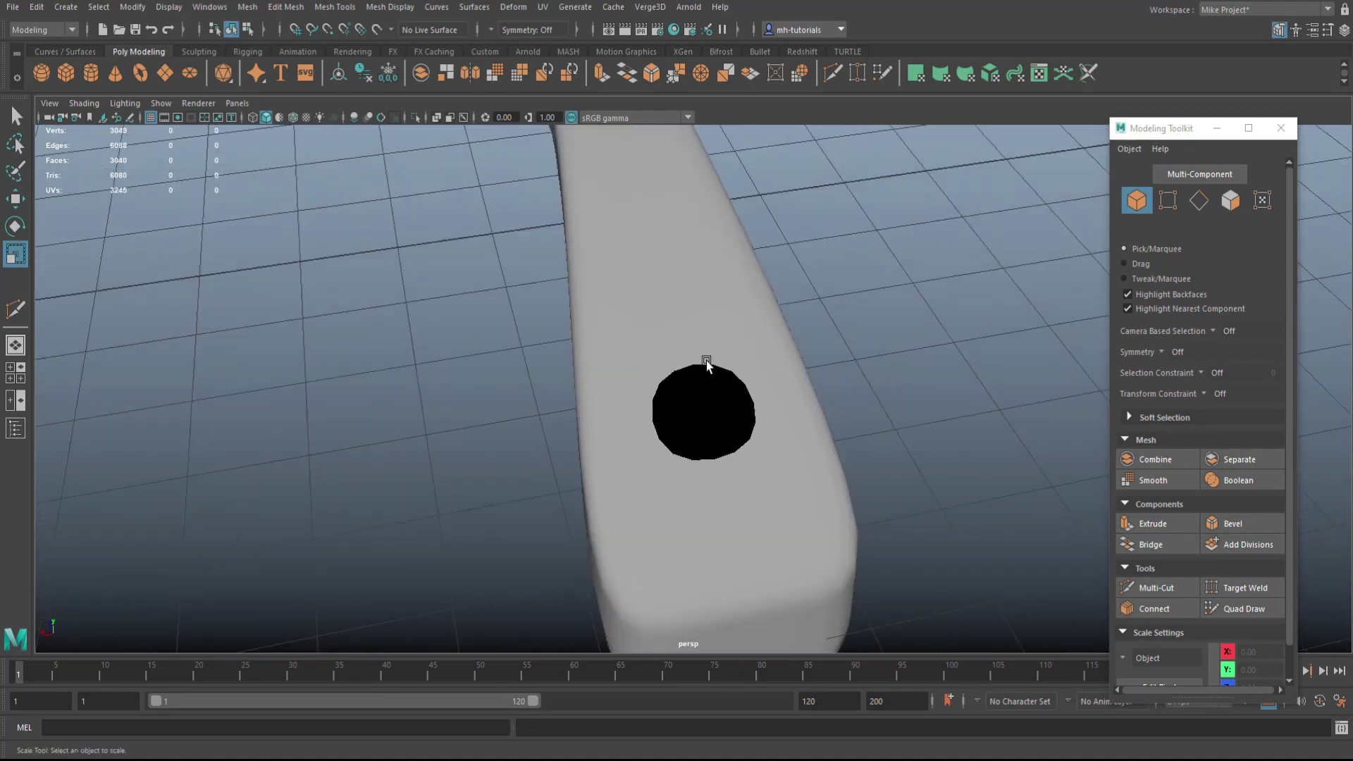
{"action": "left_click", "coordinate": [789, 367]}
{"action": "key", "text": "1"}
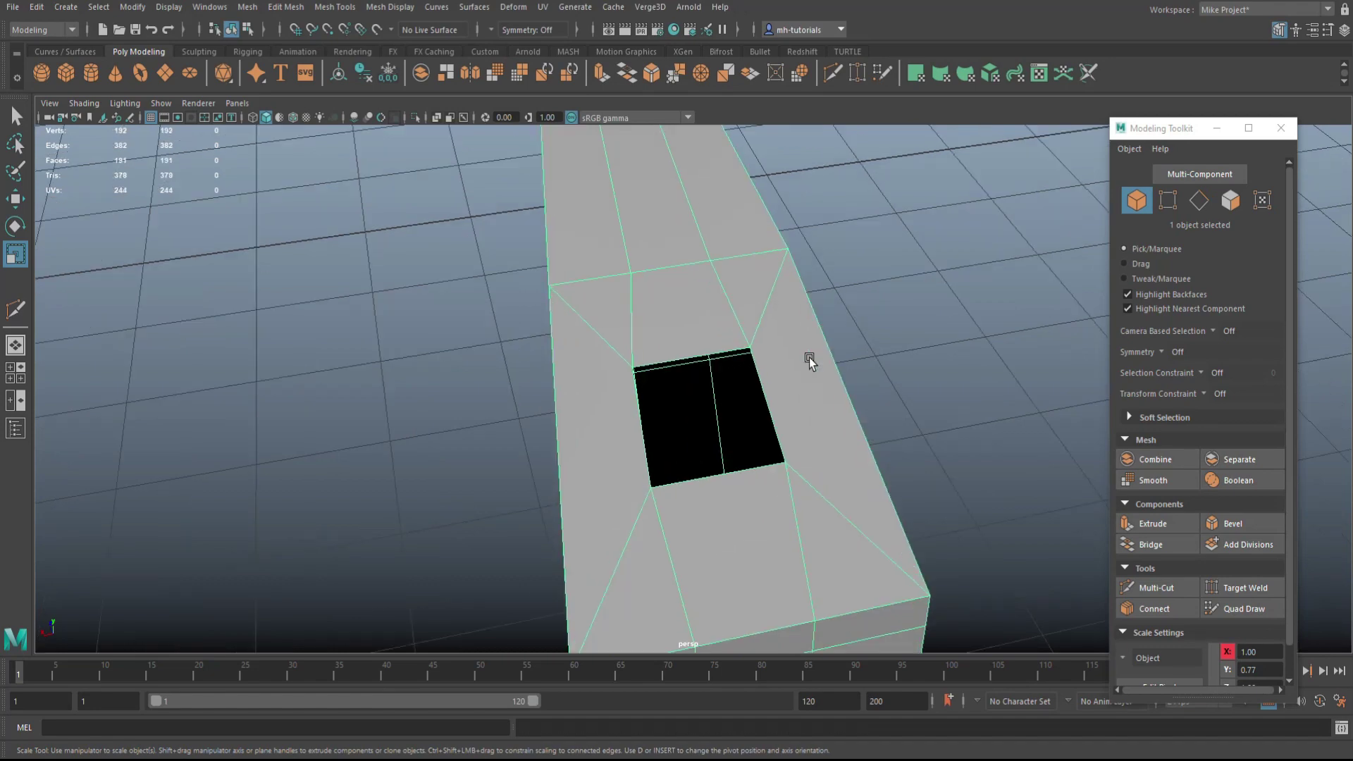
{"action": "scroll", "coordinate": [875, 382], "scroll_direction": "down", "scroll_amount": 5}
{"action": "mouse_move", "coordinate": [875, 382]}
{"action": "left_mouse_down", "text": "alt"}
{"action": "mouse_move", "coordinate": [889, 360]}
{"action": "mouse_move", "coordinate": [887, 372]}
{"action": "left_mouse_up", "text": "alt"}
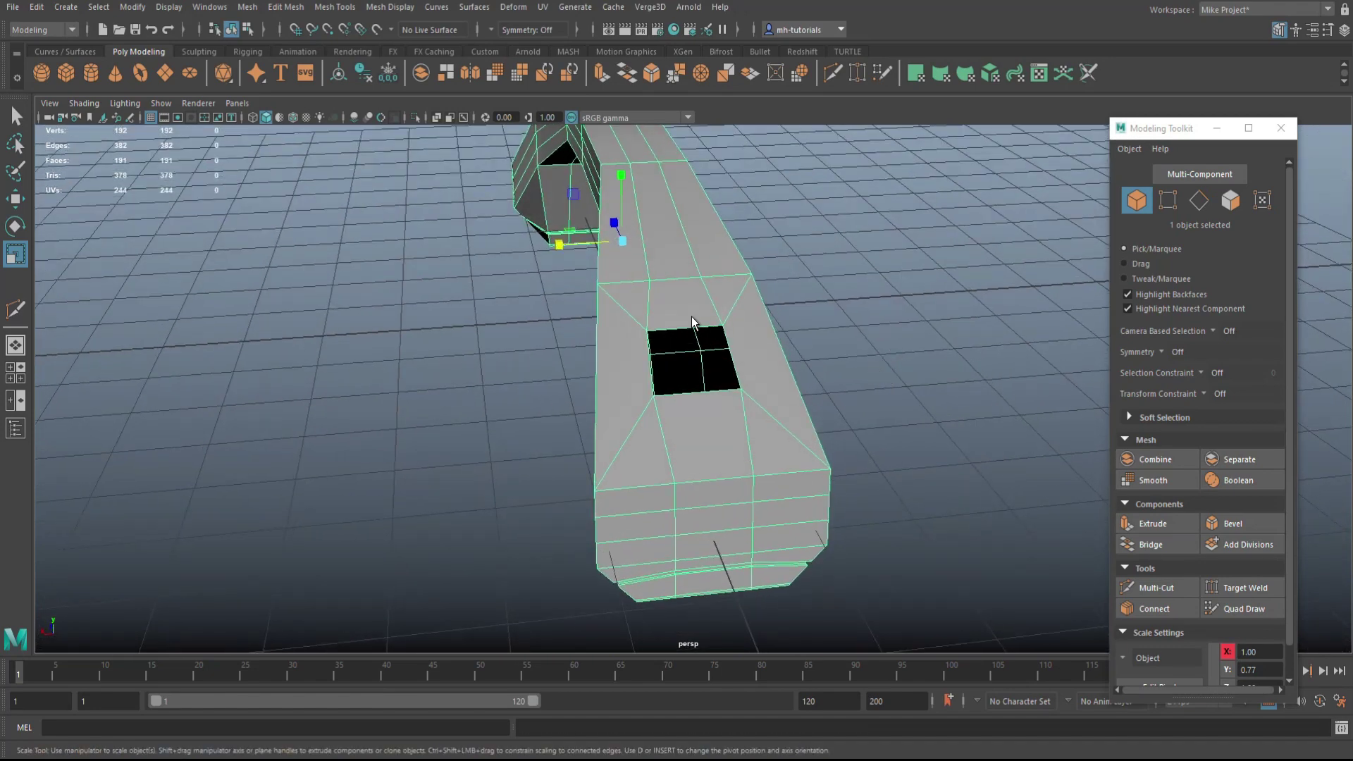
Step: Select the four border edges of the hole and scale them up uniformly until the opening nearly fills the leg's width
{"action": "right_click_drag", "start_coordinate": [692, 321], "coordinate": [691, 278]}
{"action": "left_click", "coordinate": [699, 327]}
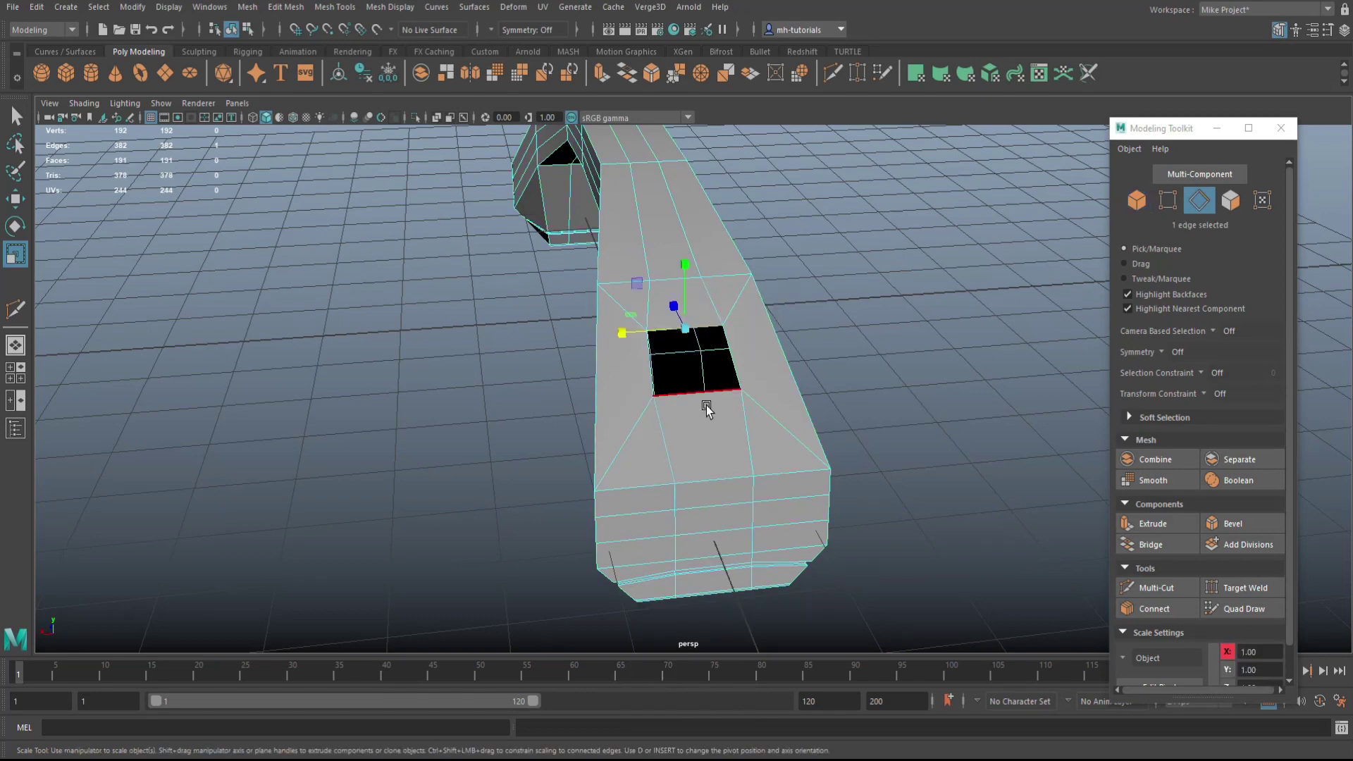
{"action": "left_click_drag", "start_coordinate": [782, 381], "coordinate": [855, 402], "text": "alt"}
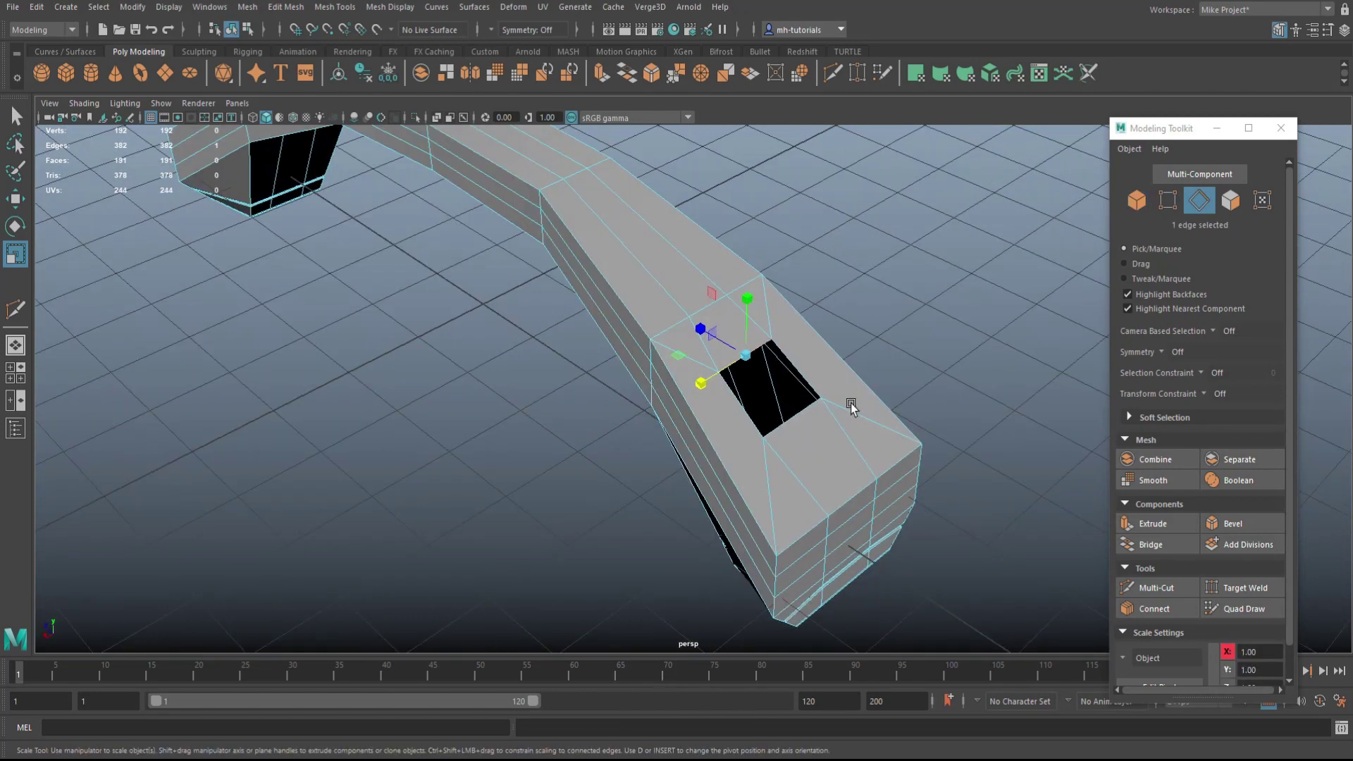
{"action": "left_click", "coordinate": [755, 422], "text": "shift"}
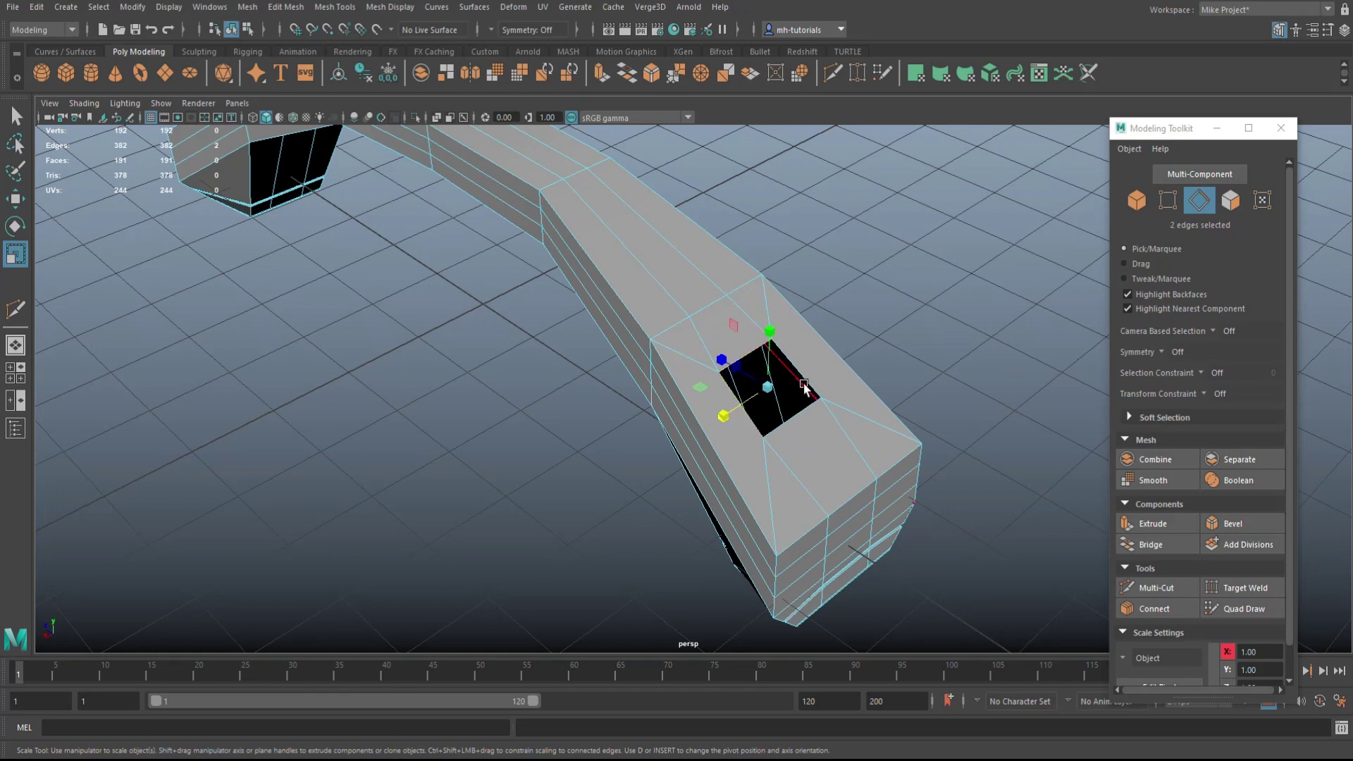
{"action": "left_click", "coordinate": [795, 370], "text": "shift"}
{"action": "left_click", "coordinate": [799, 413], "text": "shift"}
{"action": "left_click_drag", "start_coordinate": [768, 386], "coordinate": [377, 465]}
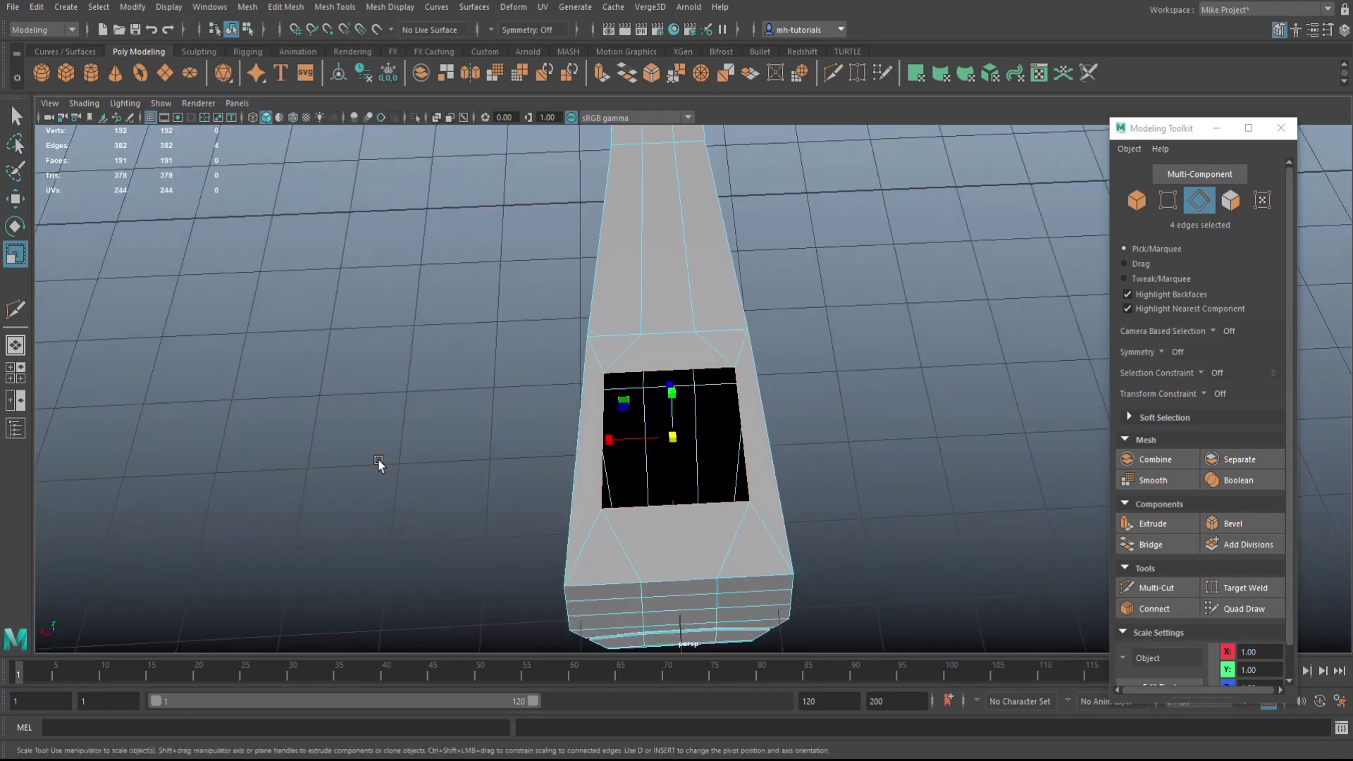
{"action": "scroll", "coordinate": [871, 468], "scroll_direction": "down", "scroll_amount": 2}
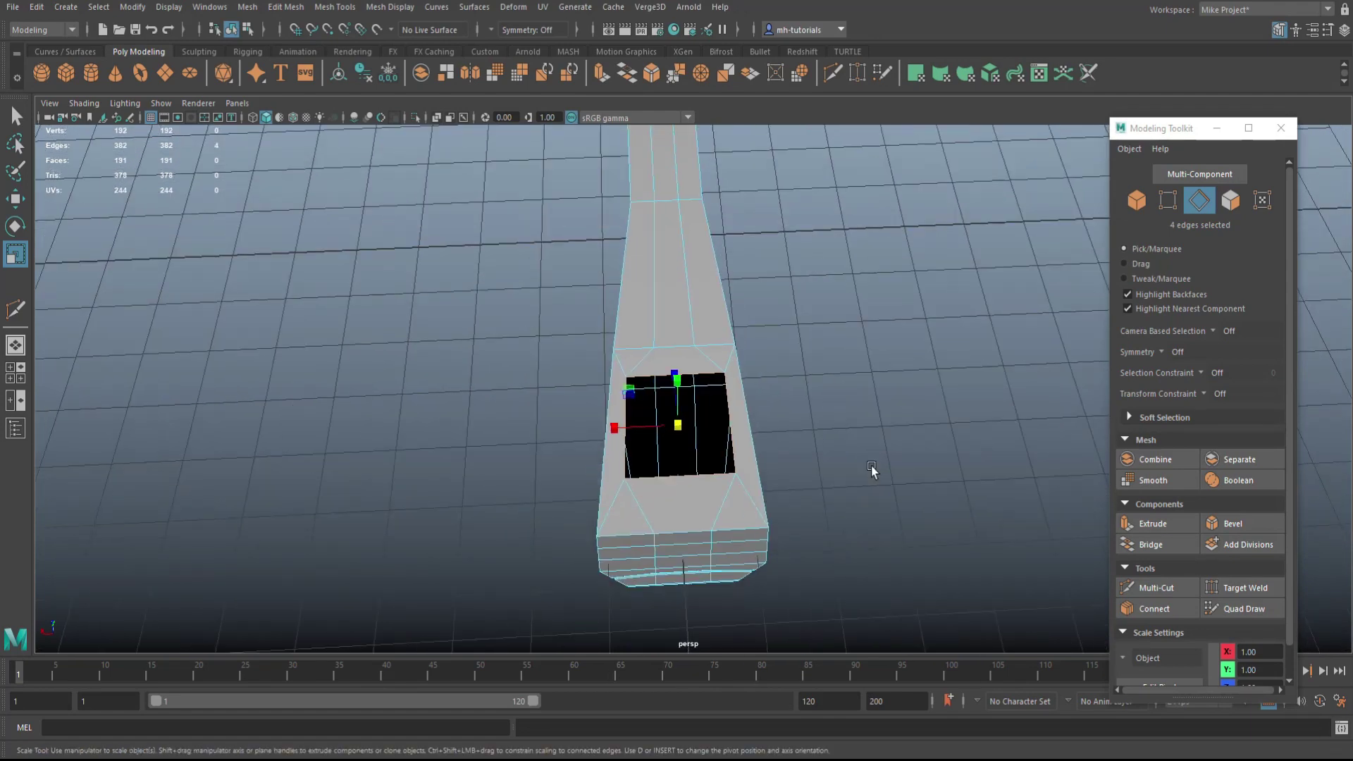
Step: Inspect the enlarged hole in smooth preview up close and from a distance, and return to the unsmoothed mesh
{"action": "left_click_drag", "start_coordinate": [871, 468], "coordinate": [896, 471], "text": "alt"}
{"action": "scroll", "coordinate": [881, 465], "scroll_direction": "up", "scroll_amount": 2}
{"action": "key", "text": "q"}
{"action": "right_click_drag", "start_coordinate": [719, 314], "coordinate": [848, 386]}
{"action": "key", "text": "3"}
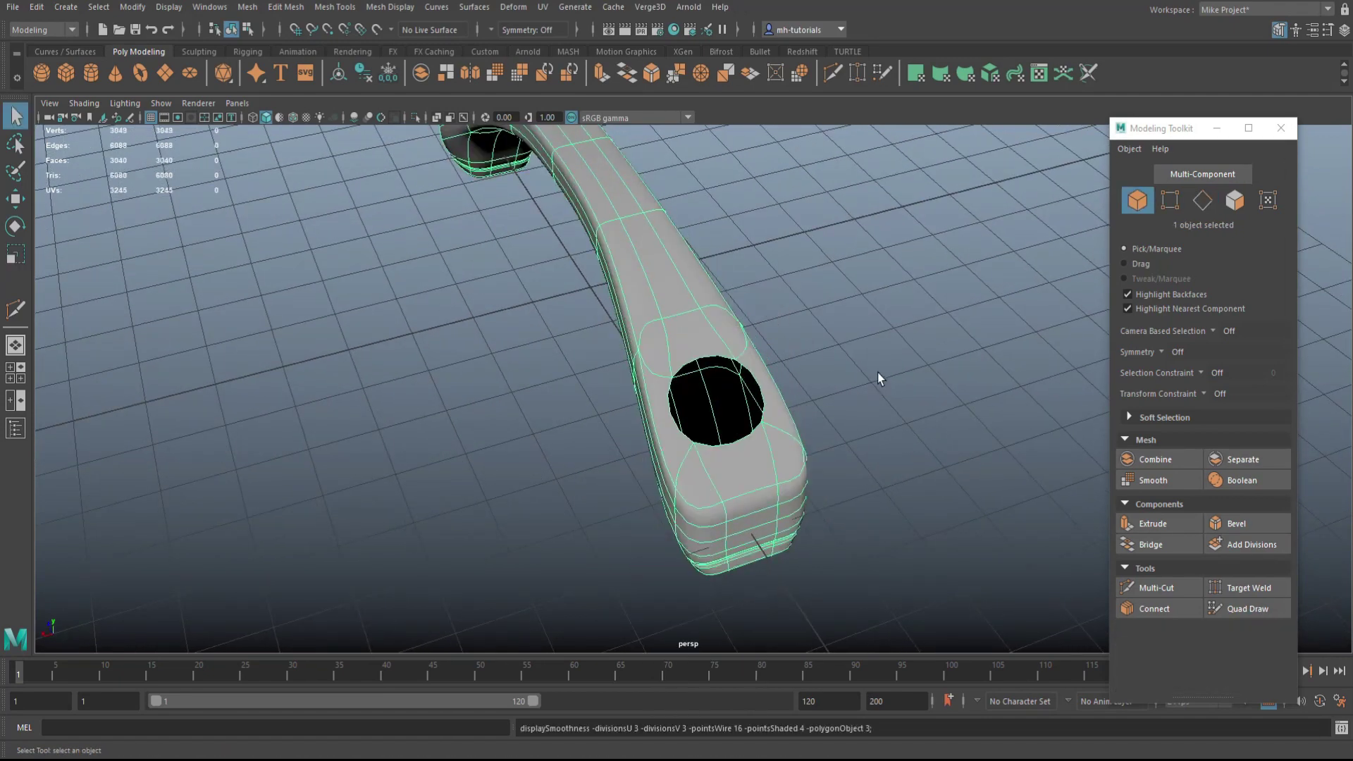
{"action": "scroll", "coordinate": [880, 381], "scroll_direction": "down", "scroll_amount": 2}
{"action": "left_click_drag", "start_coordinate": [882, 383], "coordinate": [897, 380], "text": "alt"}
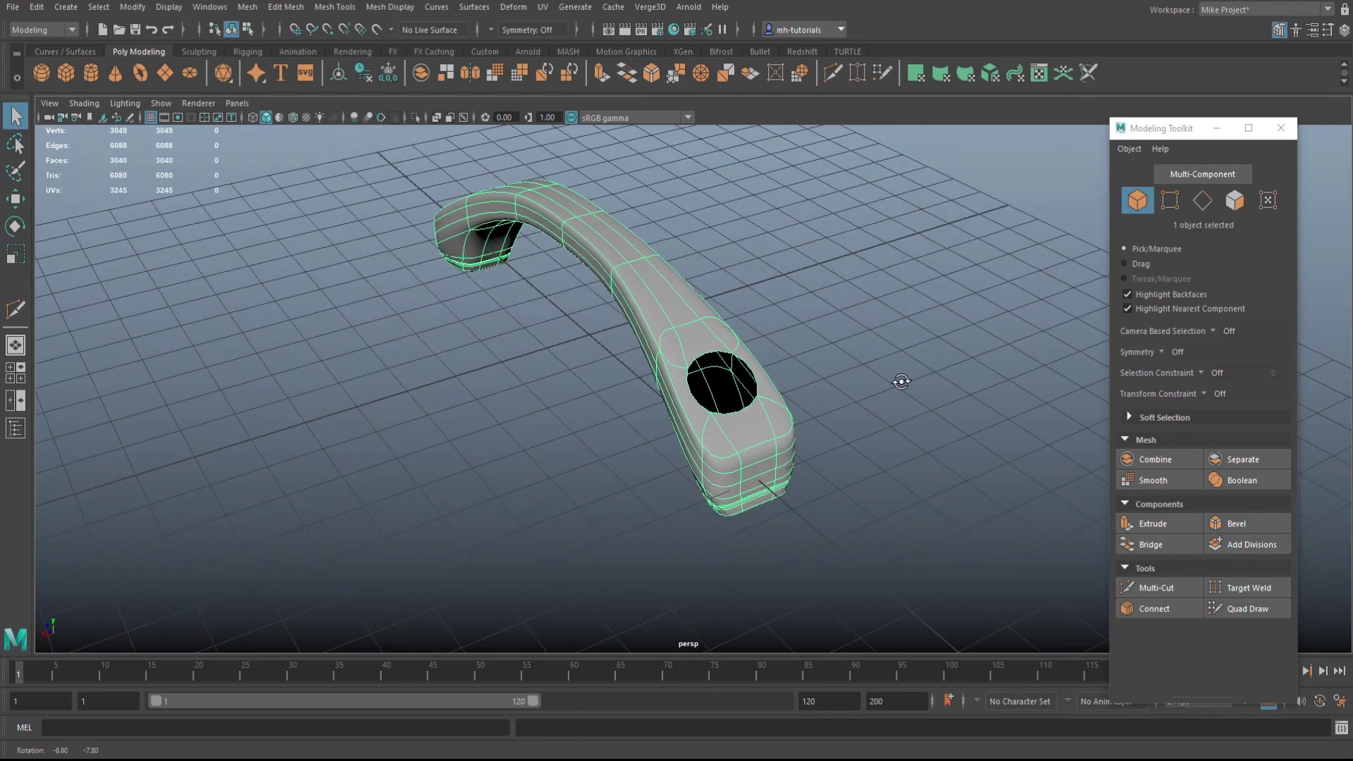
{"action": "key", "text": "1"}
{"action": "scroll", "coordinate": [887, 427], "scroll_direction": "up", "scroll_amount": 4}
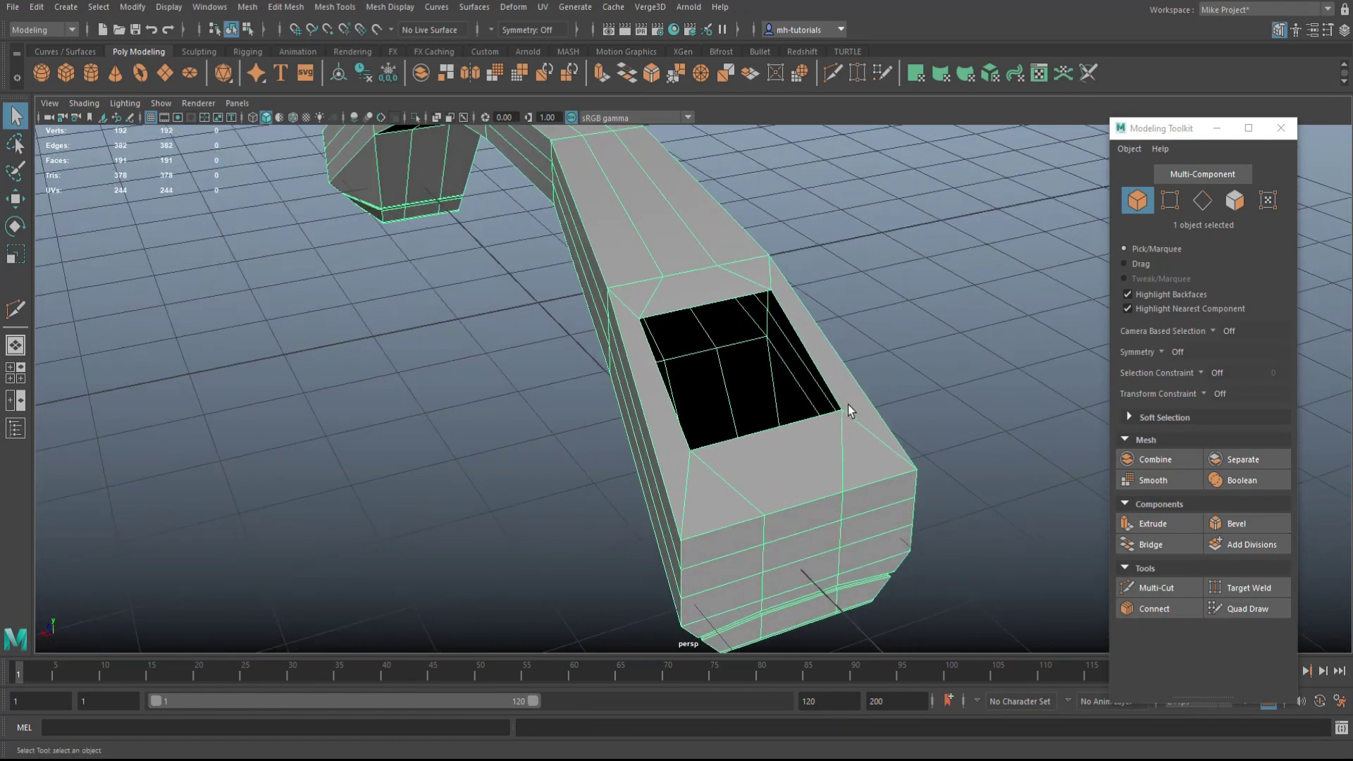
Step: Extrude the hole's four border edges and move them straight down into the leg to a Y position of about 1
{"action": "right_click_drag", "start_coordinate": [717, 299], "coordinate": [720, 290]}
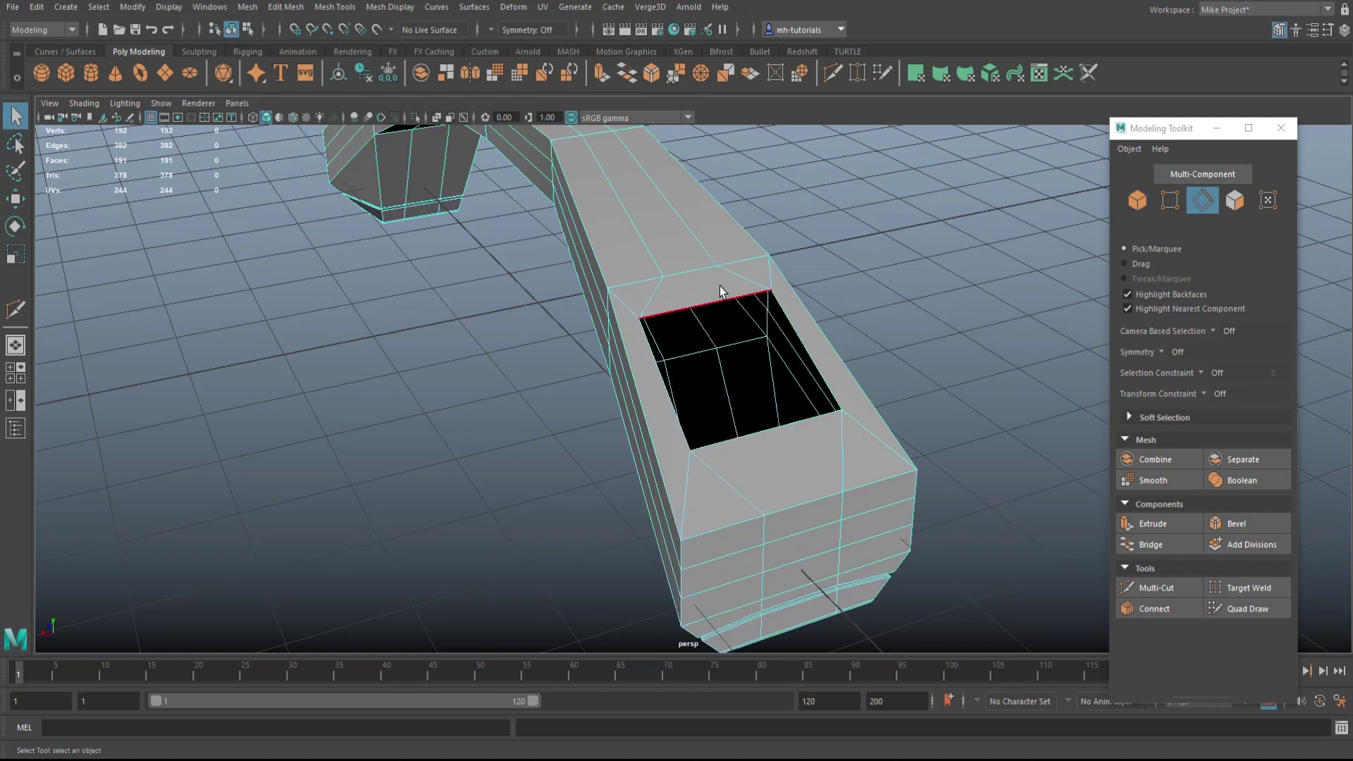
{"action": "double_click", "coordinate": [720, 304]}
{"action": "key", "text": "ctrl+e"}
{"action": "key", "text": "w"}
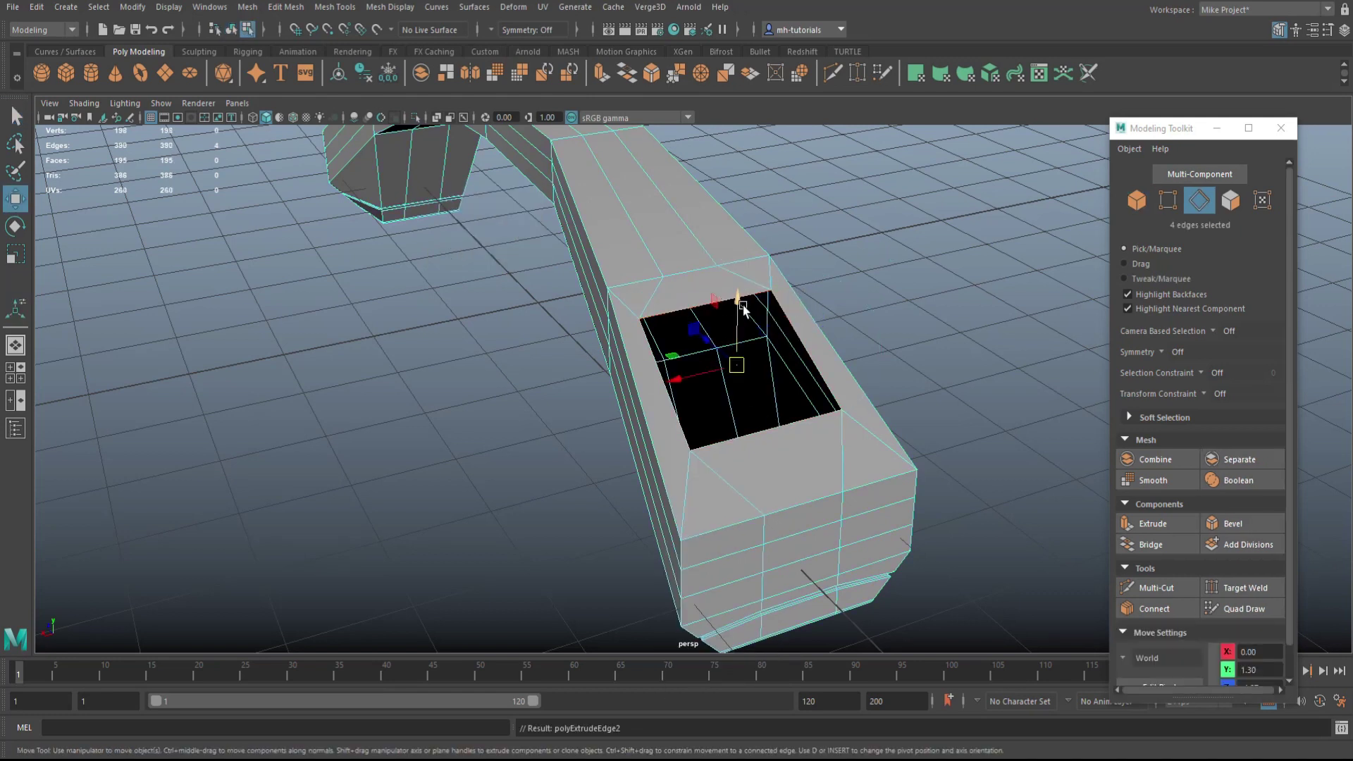
{"action": "left_click_drag", "start_coordinate": [734, 296], "coordinate": [814, 468]}
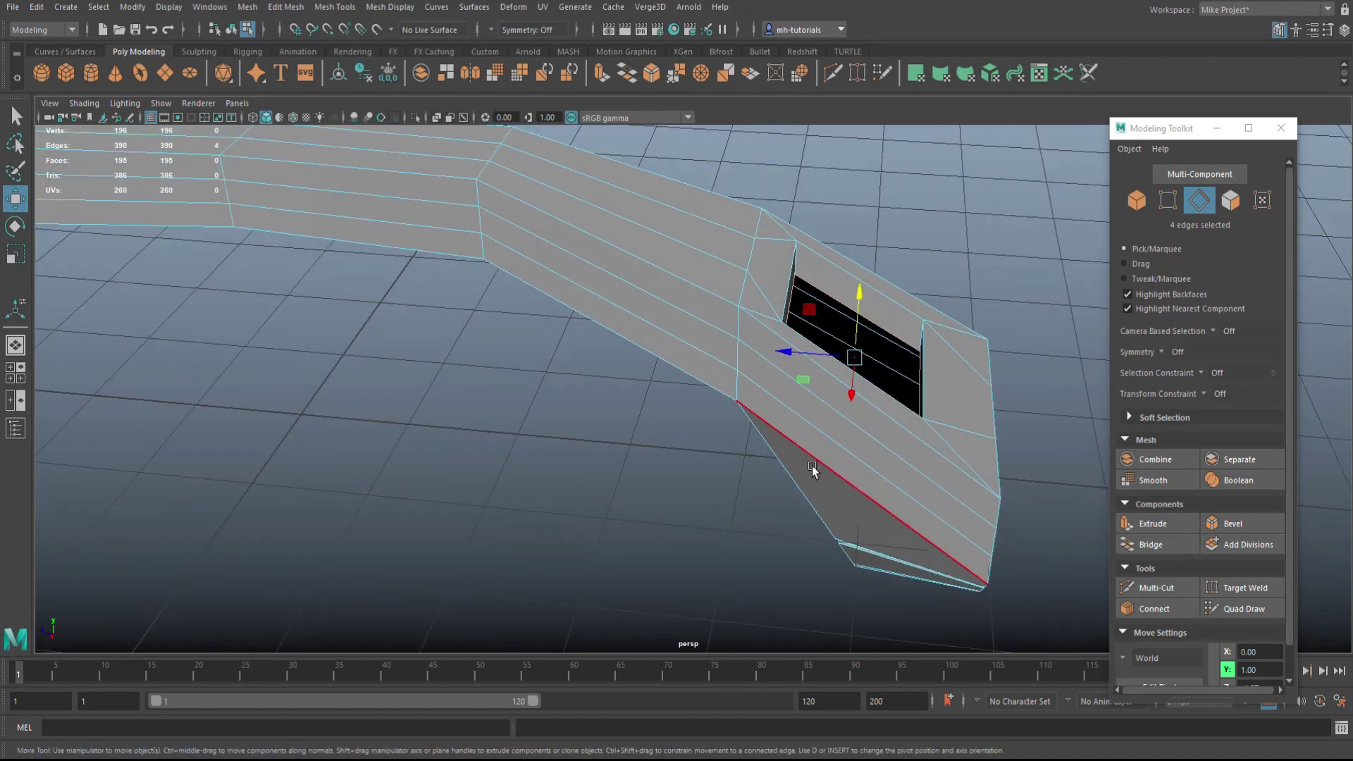
Step: In the wireframe side view, rotate the extruded edges until they lie level and move them to about Y 0.69, Z -4.96
{"action": "left_click", "coordinate": [15, 372]}
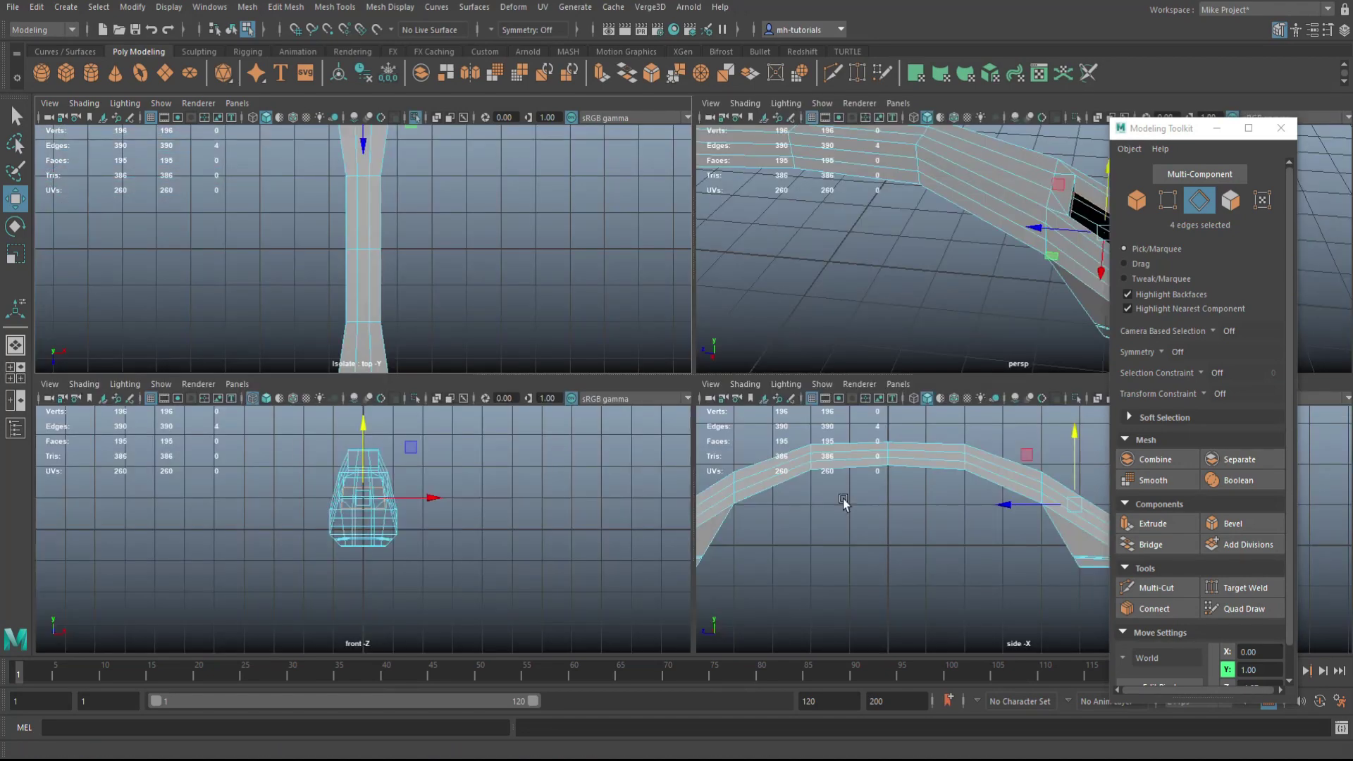
{"action": "key", "text": "space"}
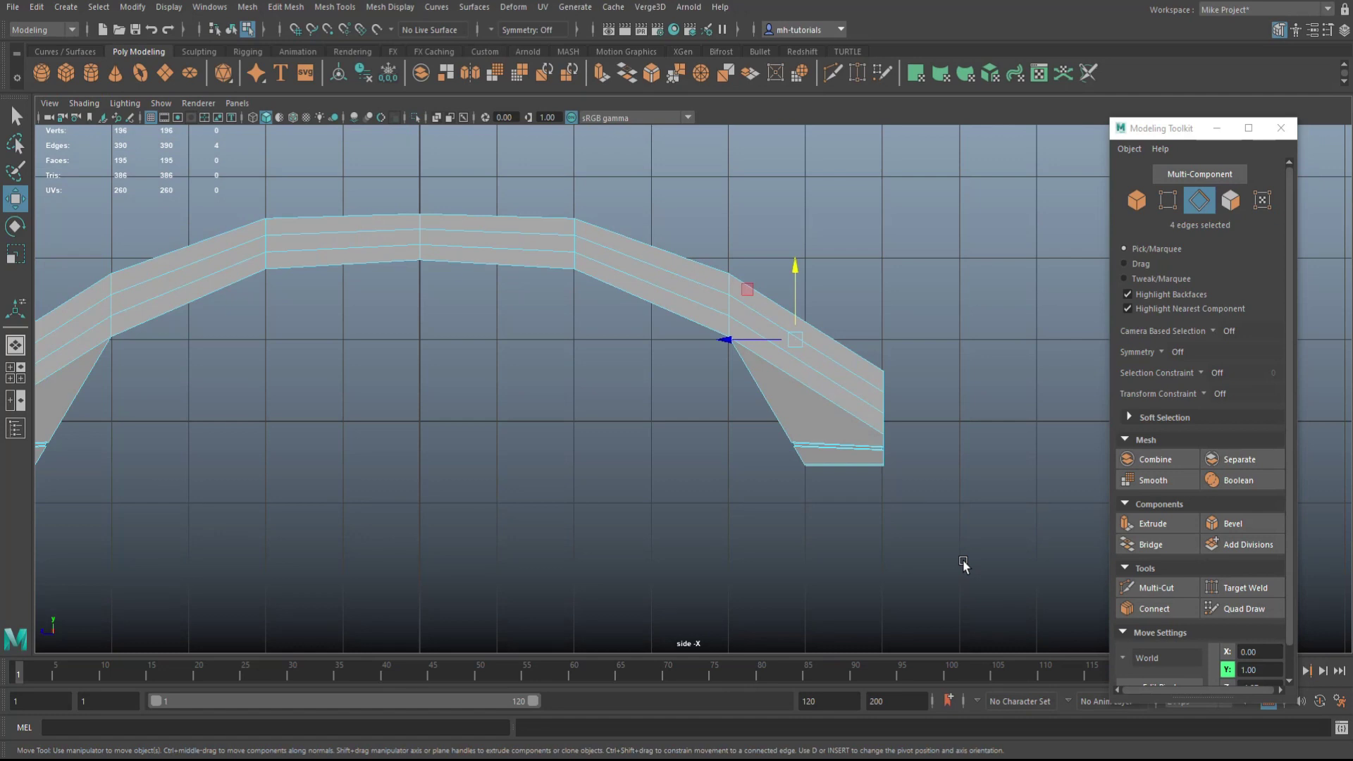
{"action": "key", "text": "4"}
{"action": "scroll", "coordinate": [793, 524], "scroll_direction": "up", "scroll_amount": 1}
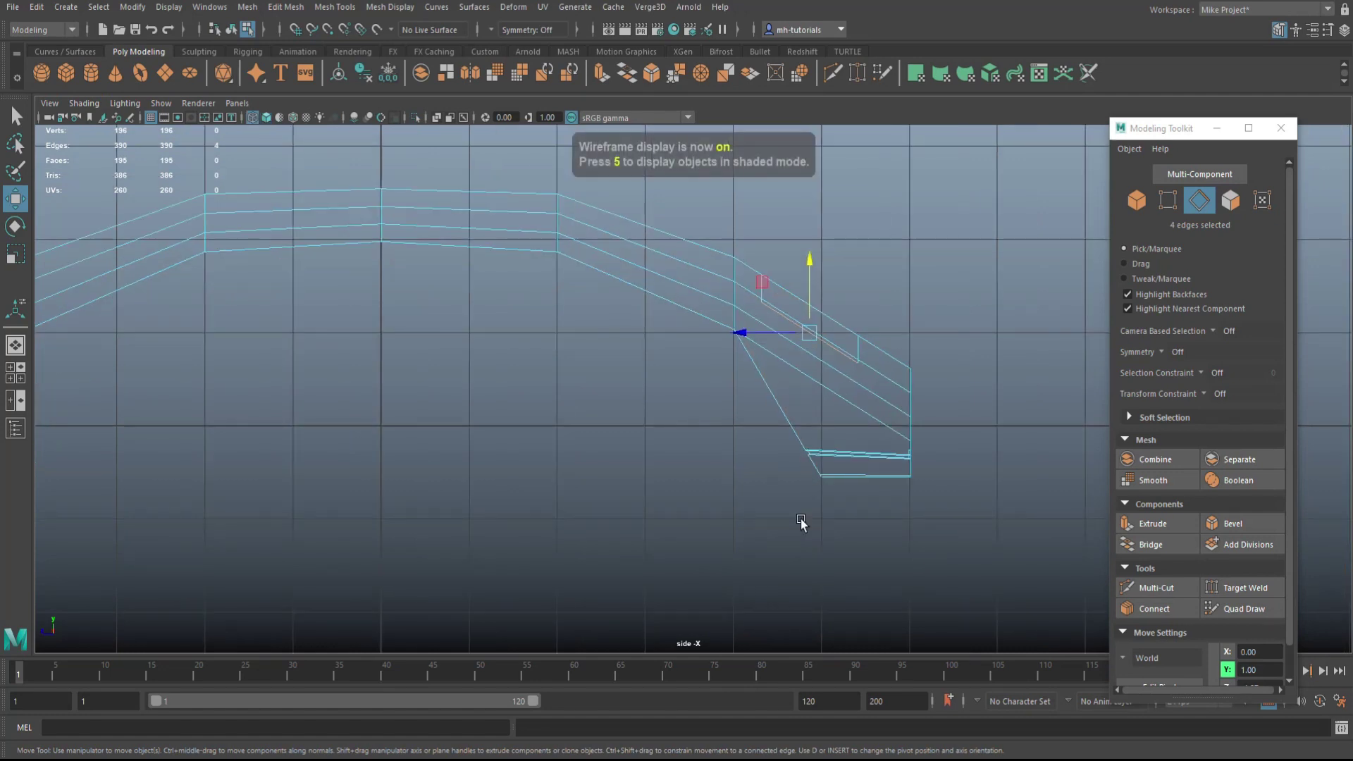
{"action": "key", "text": "e"}
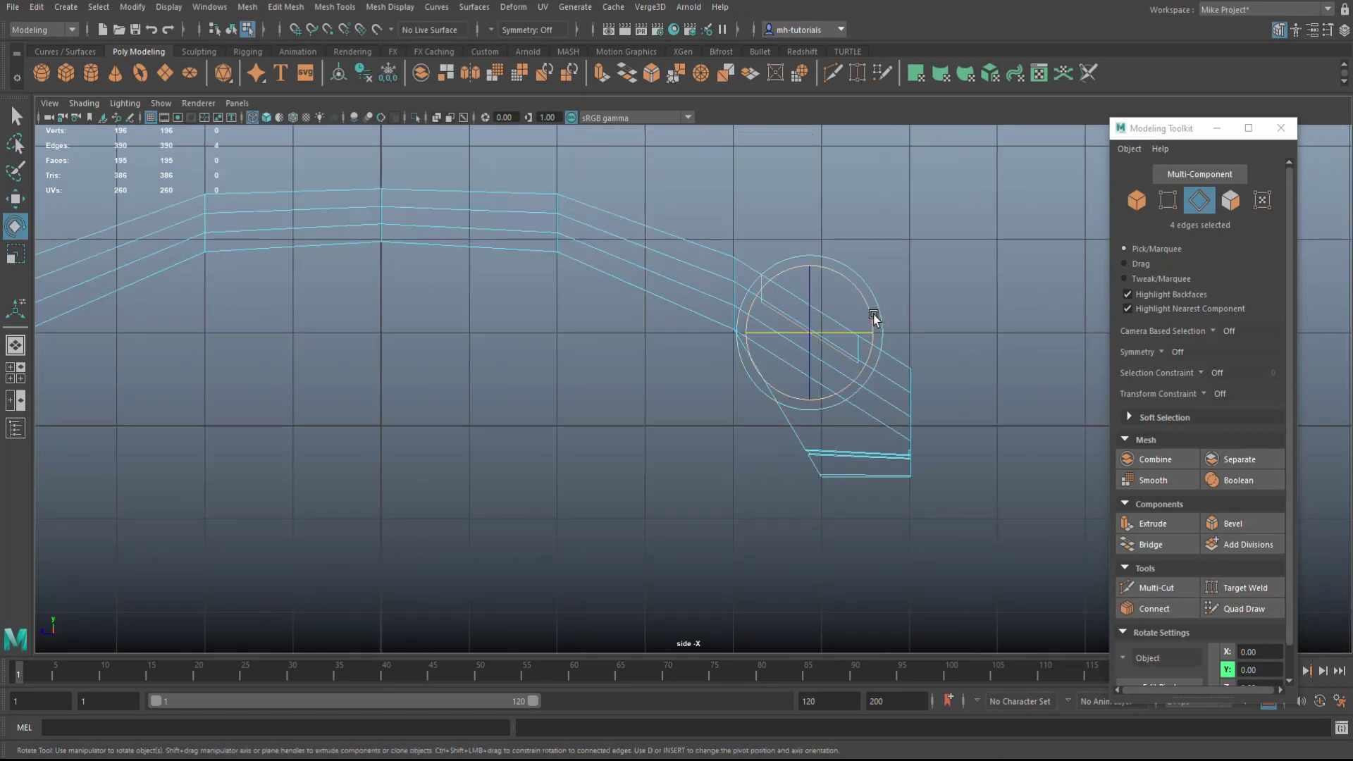
{"action": "left_click_drag", "start_coordinate": [870, 314], "coordinate": [746, 362]}
{"action": "key", "text": "w"}
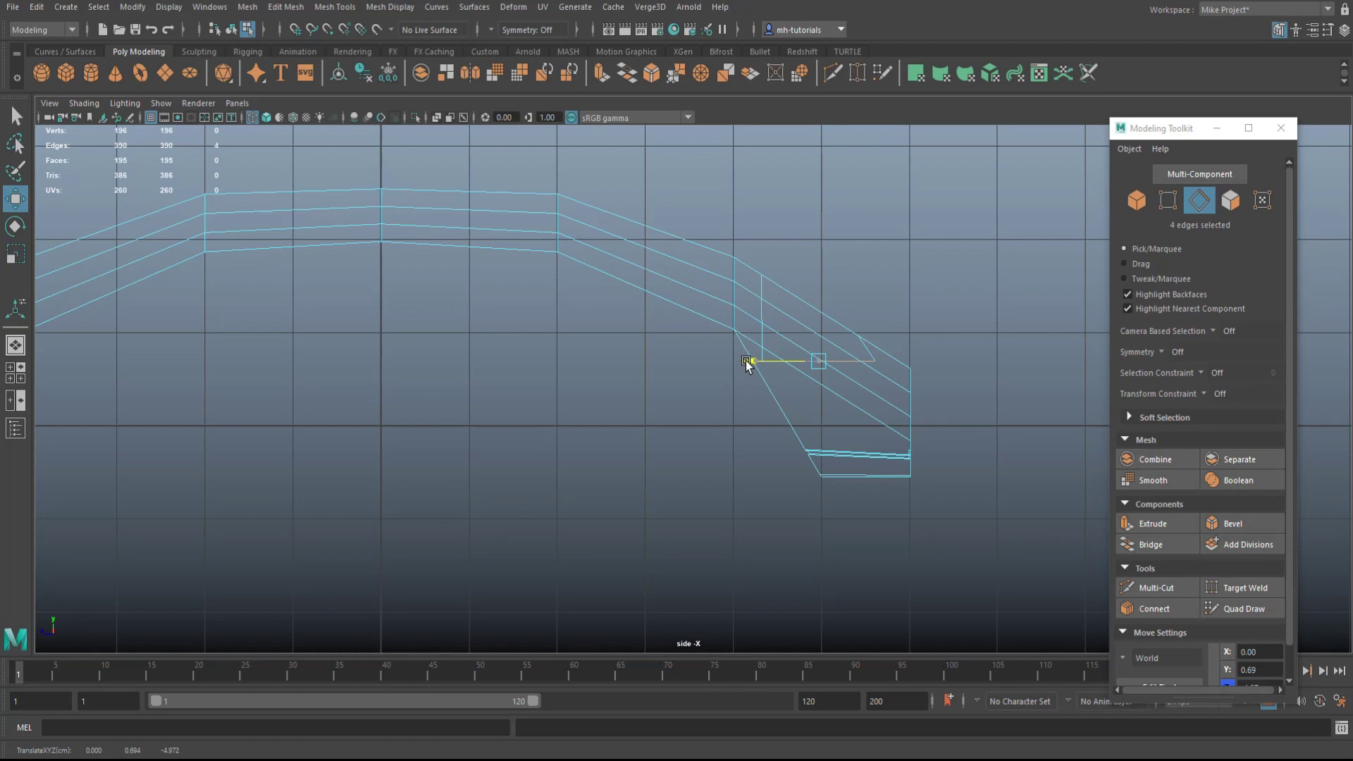
{"action": "left_click_drag", "start_coordinate": [745, 362], "coordinate": [746, 362]}
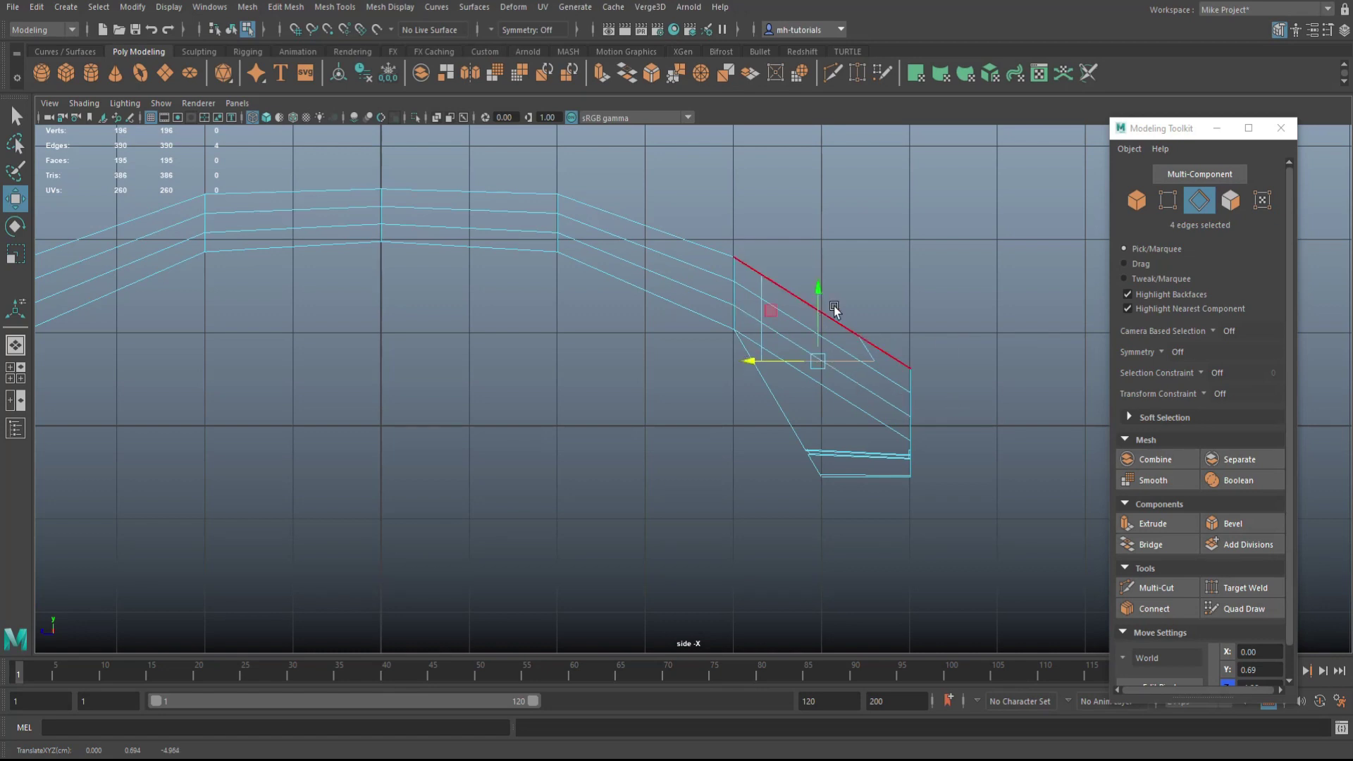
Step: Select the two lower vertices at the pocket's outer end and move them inward along Z to about -5.42 to make the end wall vertical
{"action": "right_click_drag", "start_coordinate": [920, 280], "coordinate": [851, 370]}
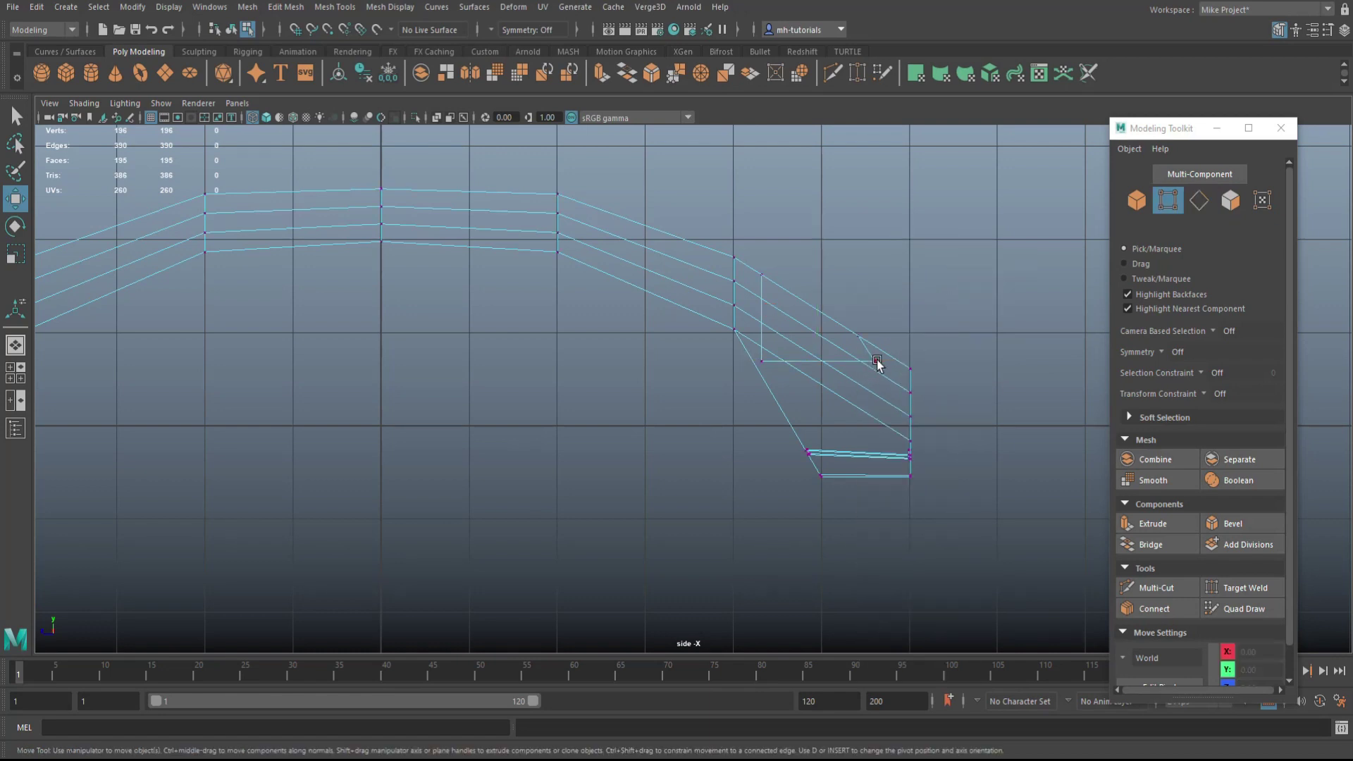
{"action": "left_click", "coordinate": [875, 361]}
{"action": "left_click_drag", "start_coordinate": [876, 362], "coordinate": [794, 364]}
{"action": "key", "text": "ctrl+z"}
{"action": "left_click", "coordinate": [845, 372], "text": "shift"}
{"action": "left_click_drag", "start_coordinate": [807, 363], "coordinate": [792, 363]}
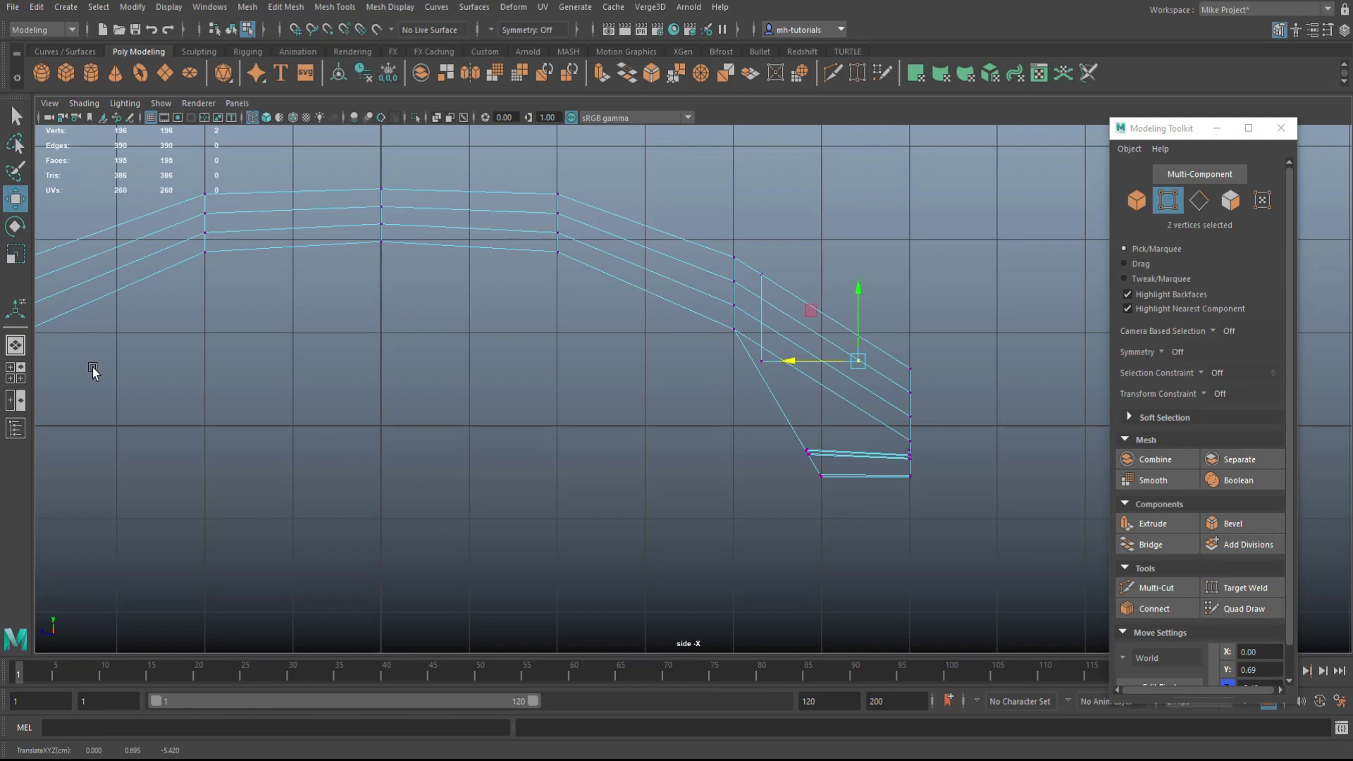
Step: Back in the perspective view, select the pocket's four bottom border edges and close the opening with Fill Hole
{"action": "key", "text": "space"}
{"action": "key", "text": "space"}
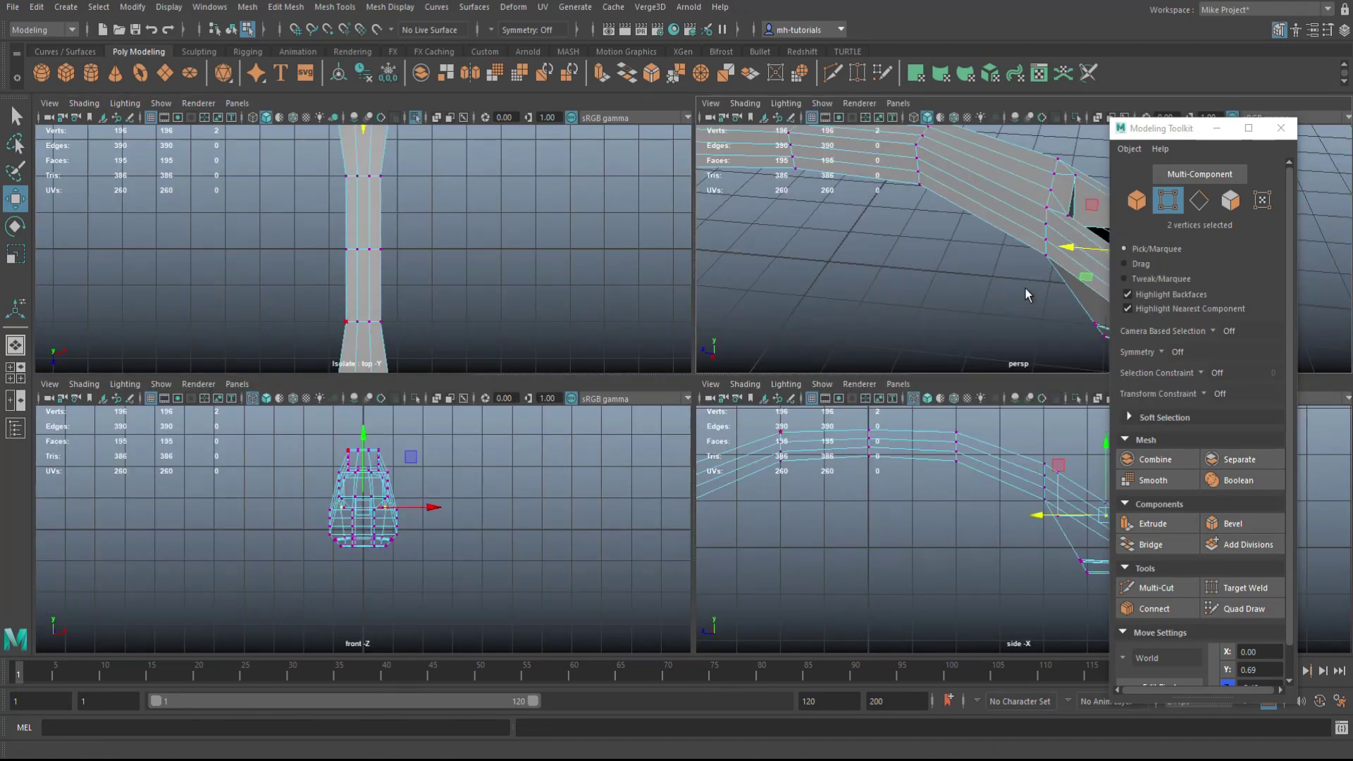
{"action": "left_click_drag", "start_coordinate": [861, 416], "coordinate": [745, 454], "text": "alt"}
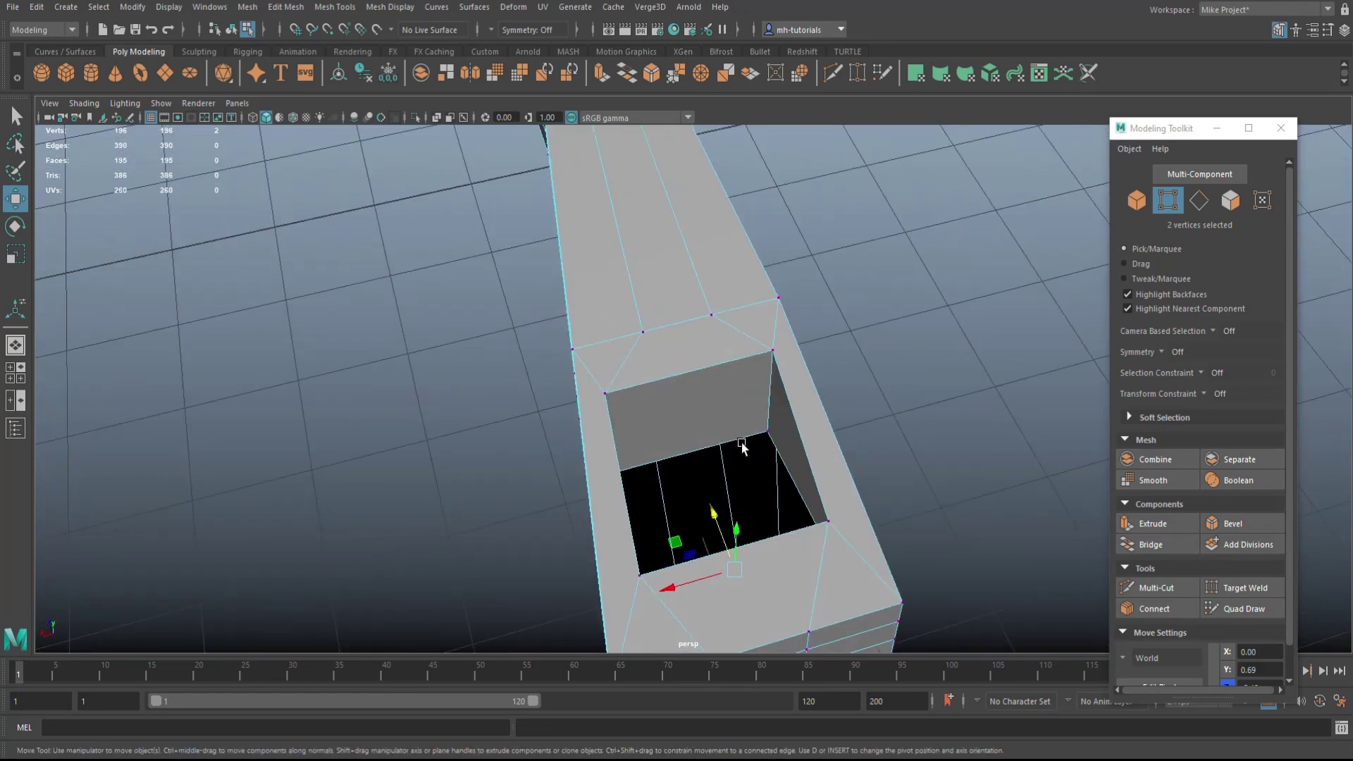
{"action": "right_click_drag", "start_coordinate": [742, 434], "coordinate": [743, 341]}
{"action": "double_click", "coordinate": [757, 443]}
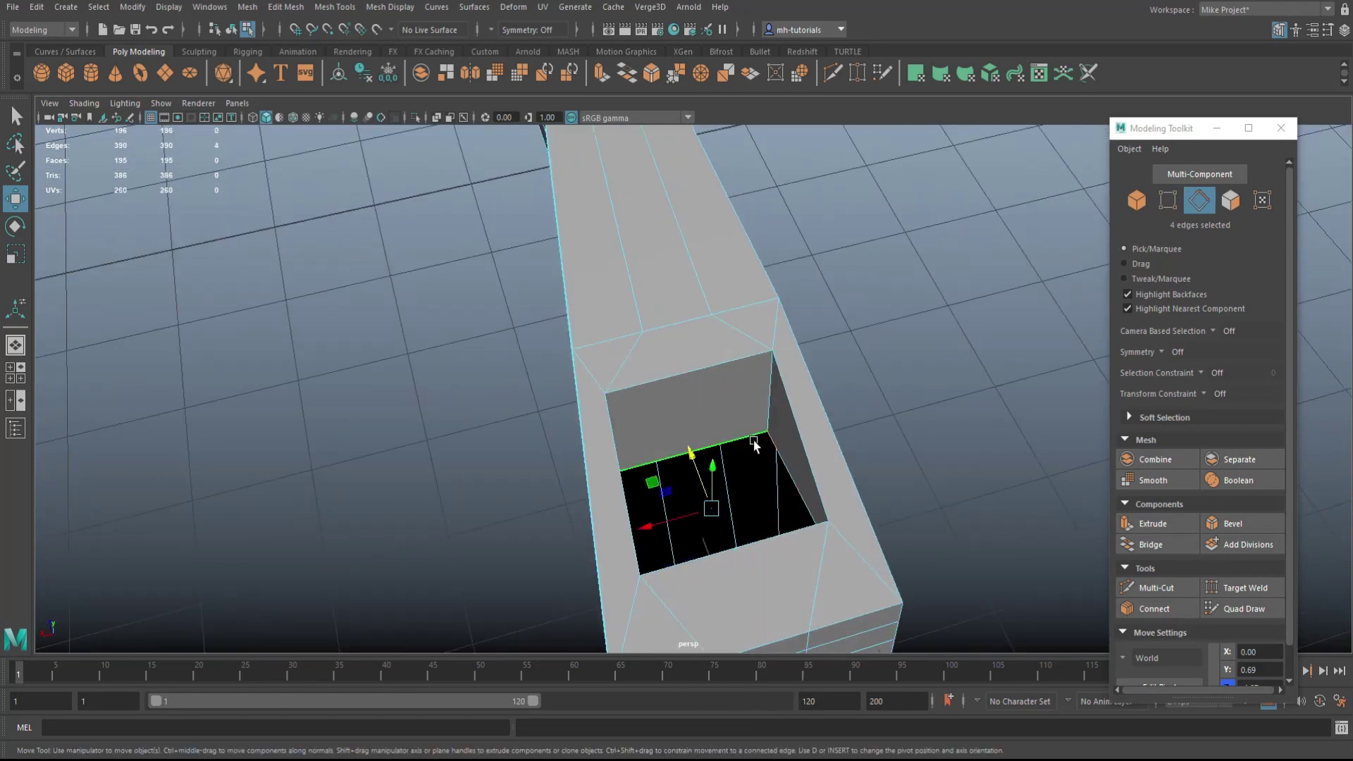
{"action": "left_click", "coordinate": [286, 7]}
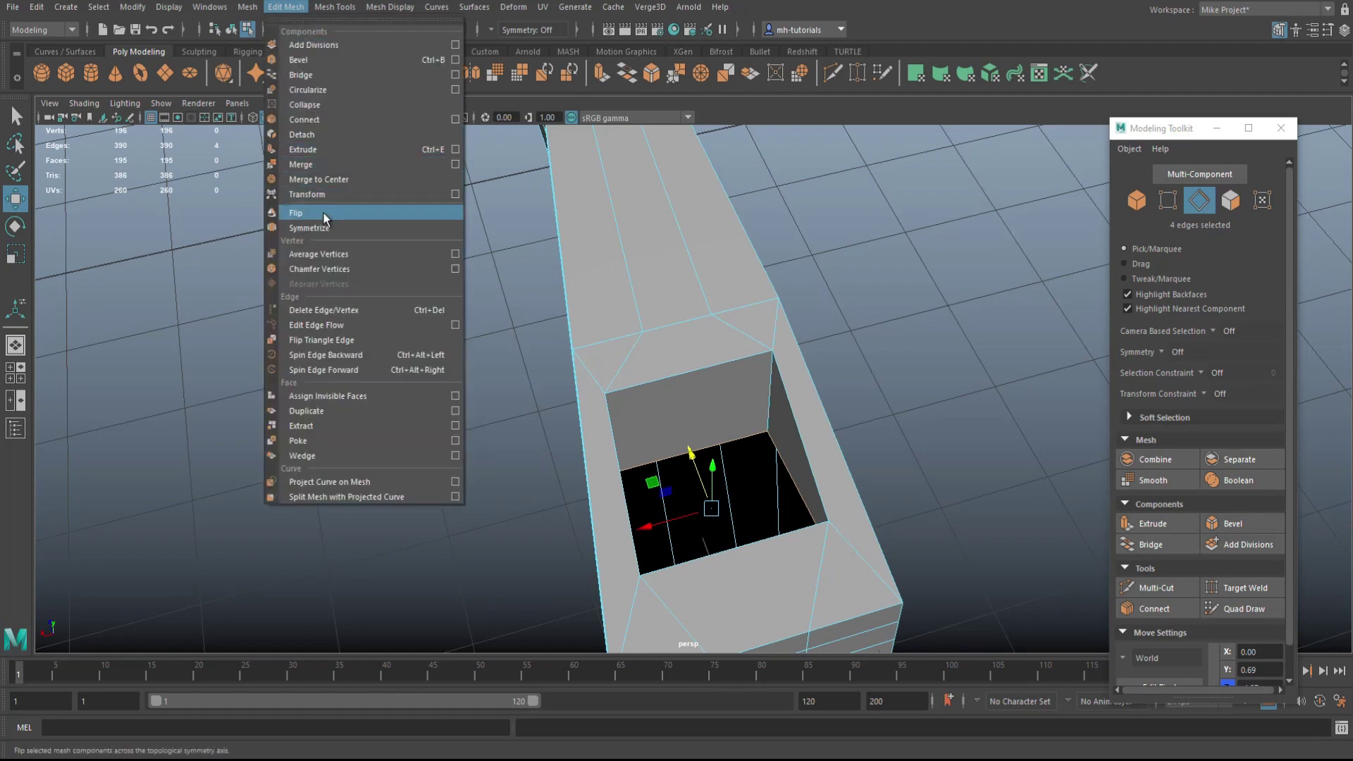
{"action": "mouse_move", "coordinate": [247, 7]}
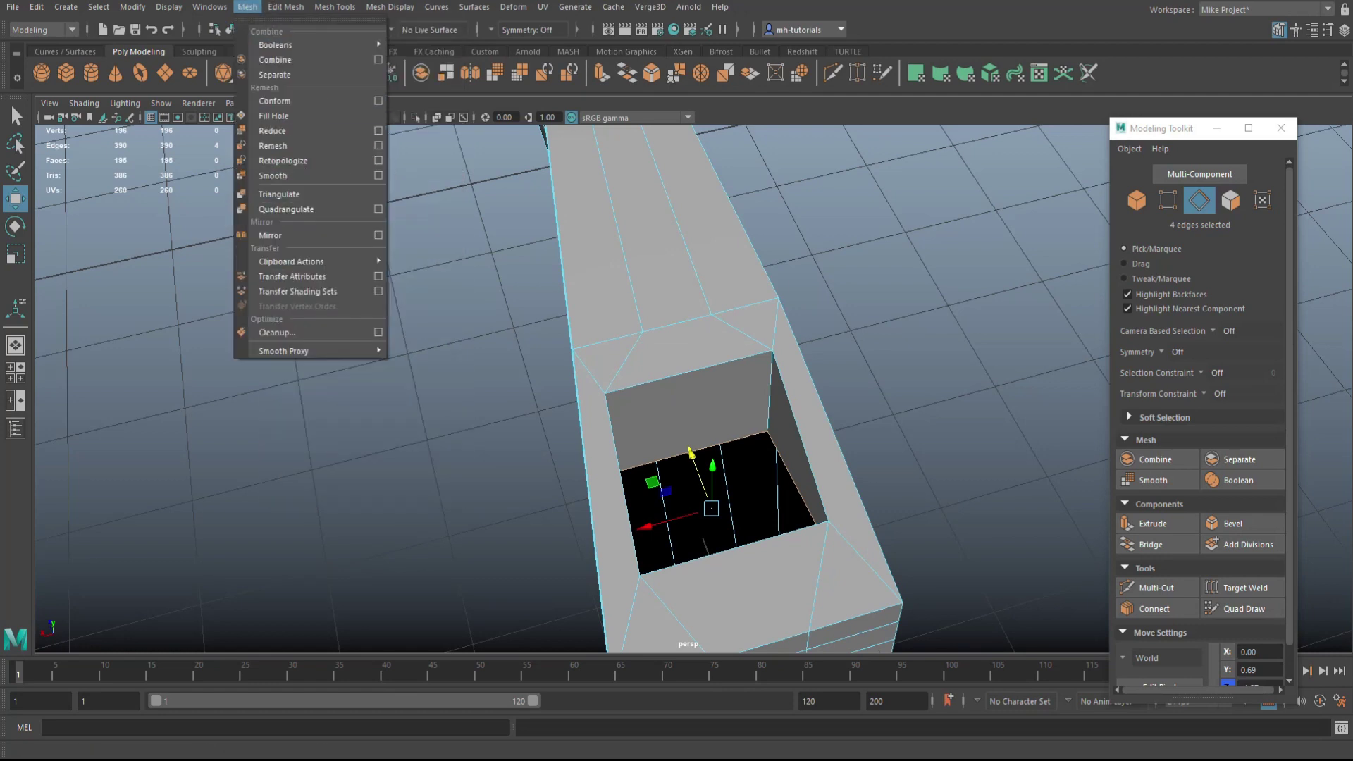
{"action": "left_click", "coordinate": [285, 116]}
Step: Check the filled pocket on the bridge in smooth preview, and return to the unsmoothed mesh
{"action": "left_click_drag", "start_coordinate": [429, 205], "coordinate": [641, 344], "text": "alt"}
{"action": "right_click_drag", "start_coordinate": [709, 269], "coordinate": [817, 279]}
{"action": "key", "text": "3"}
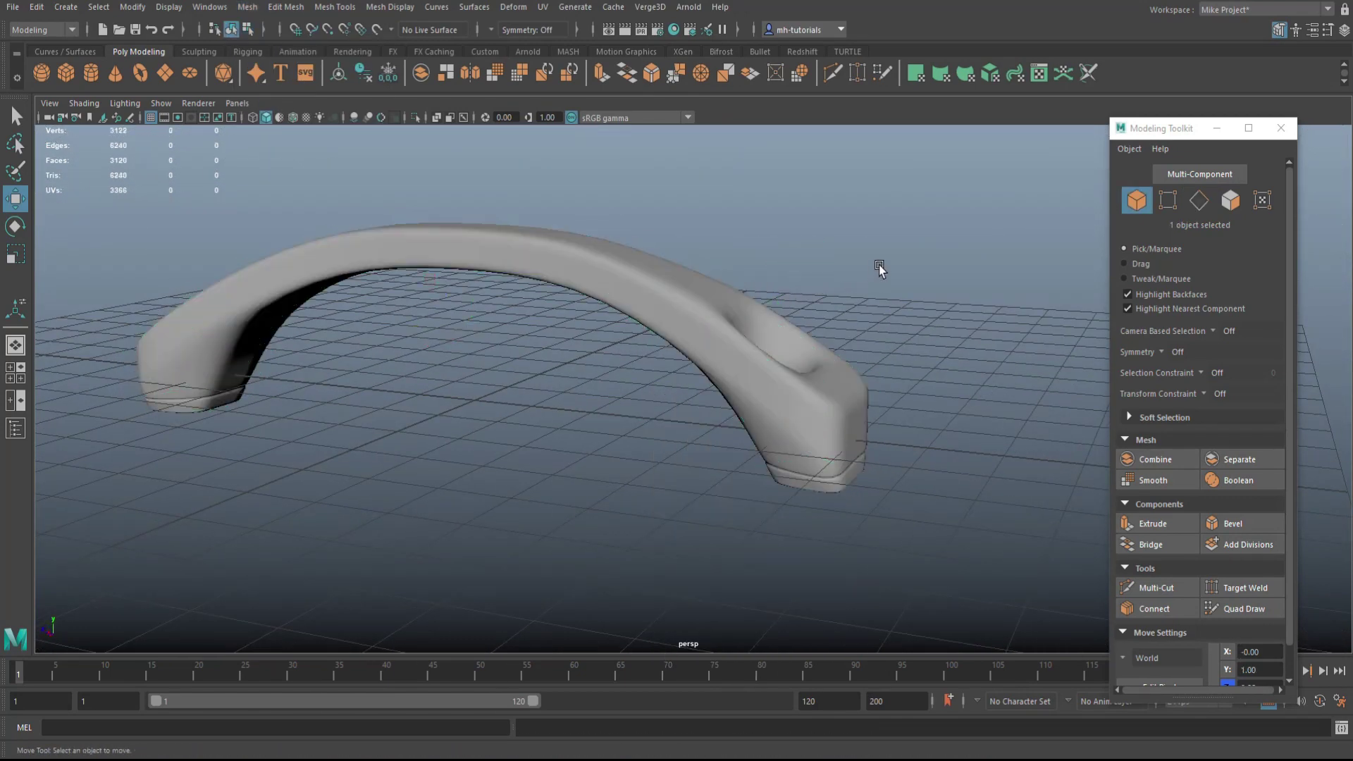
{"action": "left_click", "coordinate": [907, 289]}
{"action": "left_click_drag", "start_coordinate": [908, 290], "coordinate": [689, 332], "text": "alt"}
{"action": "left_click", "coordinate": [689, 331]}
{"action": "key", "text": "1"}
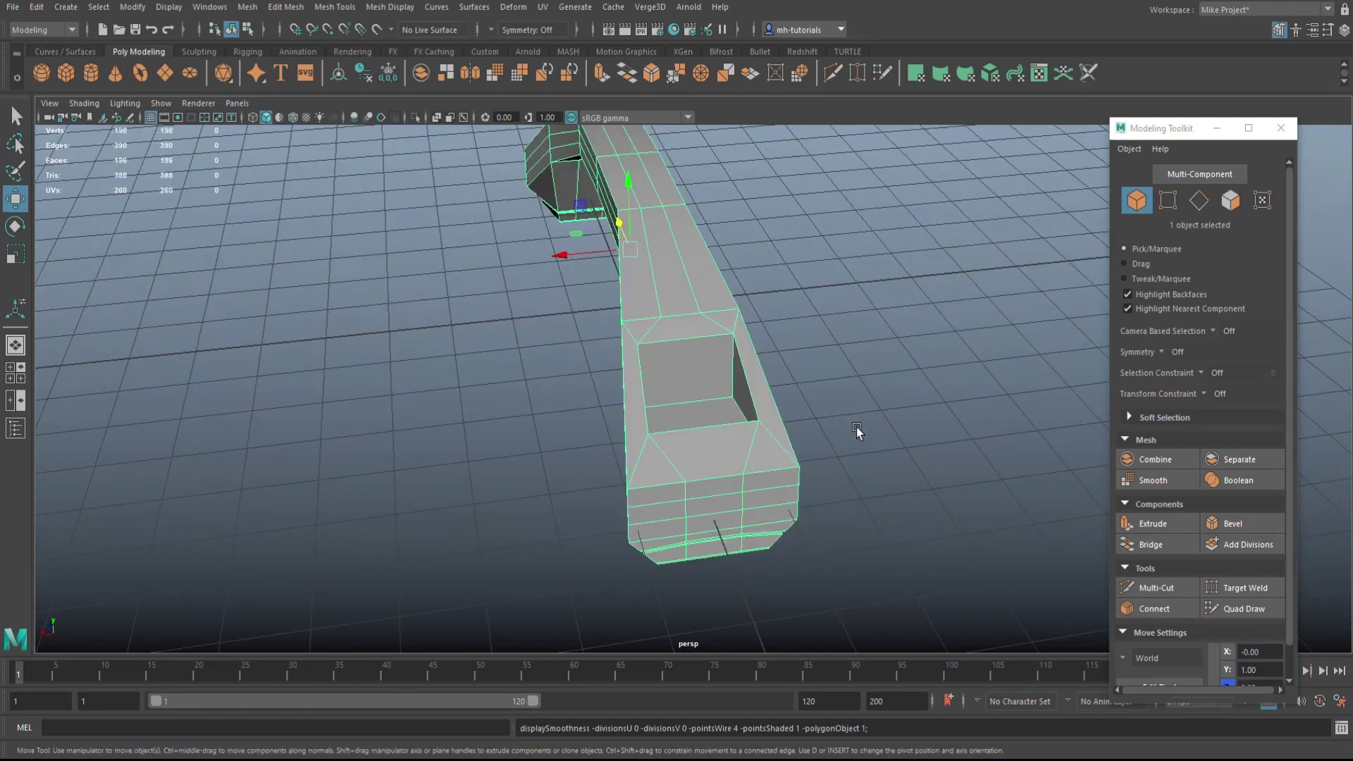
Step: Select the edges around the pocket's rim and floor and bevel them with a fraction of 0.15
{"action": "scroll", "coordinate": [856, 427], "scroll_direction": "up", "scroll_amount": 5}
{"action": "right_click_drag", "start_coordinate": [711, 429], "coordinate": [712, 341]}
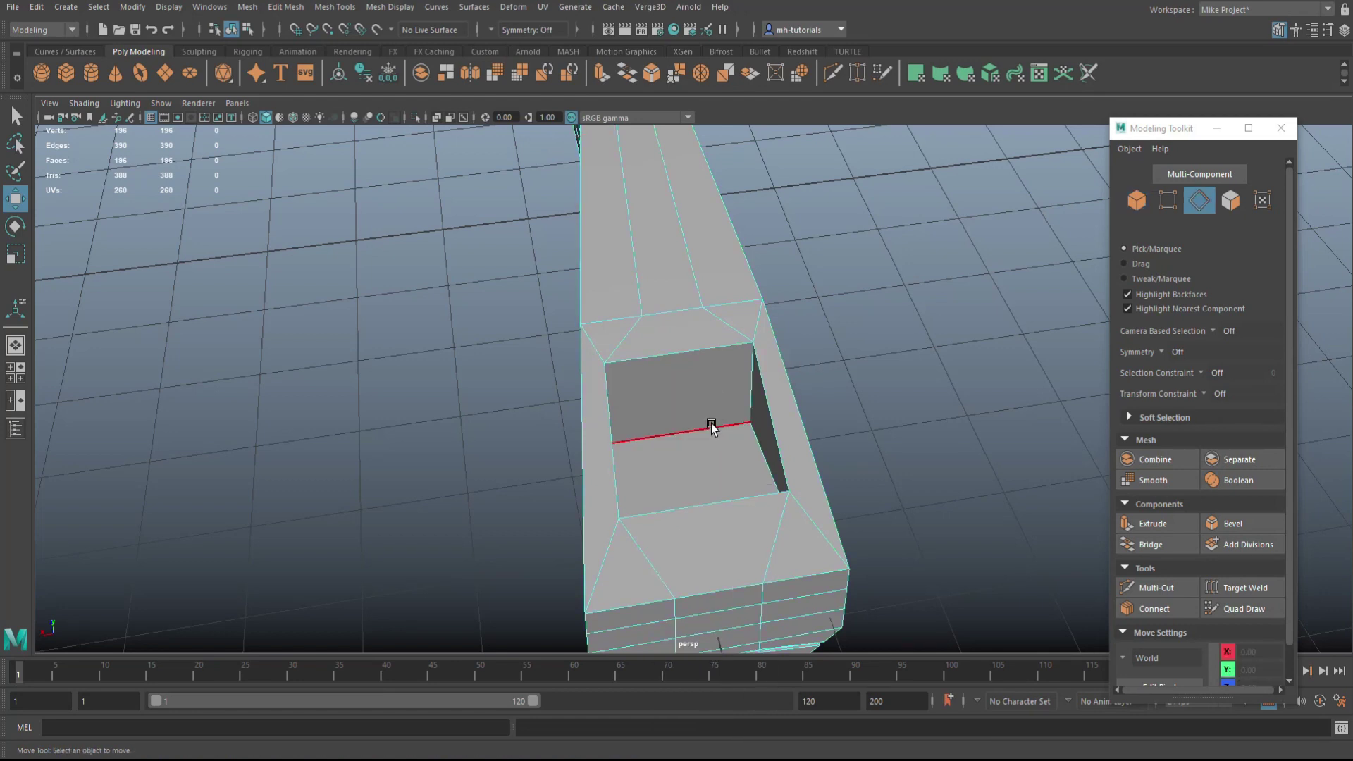
{"action": "left_click", "coordinate": [712, 427]}
{"action": "left_click", "coordinate": [710, 352], "text": "shift"}
{"action": "left_click", "coordinate": [627, 441], "text": "shift"}
{"action": "left_click", "coordinate": [610, 448], "text": "shift"}
{"action": "left_click", "coordinate": [770, 456], "text": "shift"}
{"action": "left_click", "coordinate": [750, 498], "text": "shift"}
{"action": "left_click", "coordinate": [756, 458], "text": "shift"}
{"action": "left_click", "coordinate": [730, 432], "text": "shift"}
{"action": "left_click_drag", "start_coordinate": [995, 441], "coordinate": [594, 431], "text": "alt"}
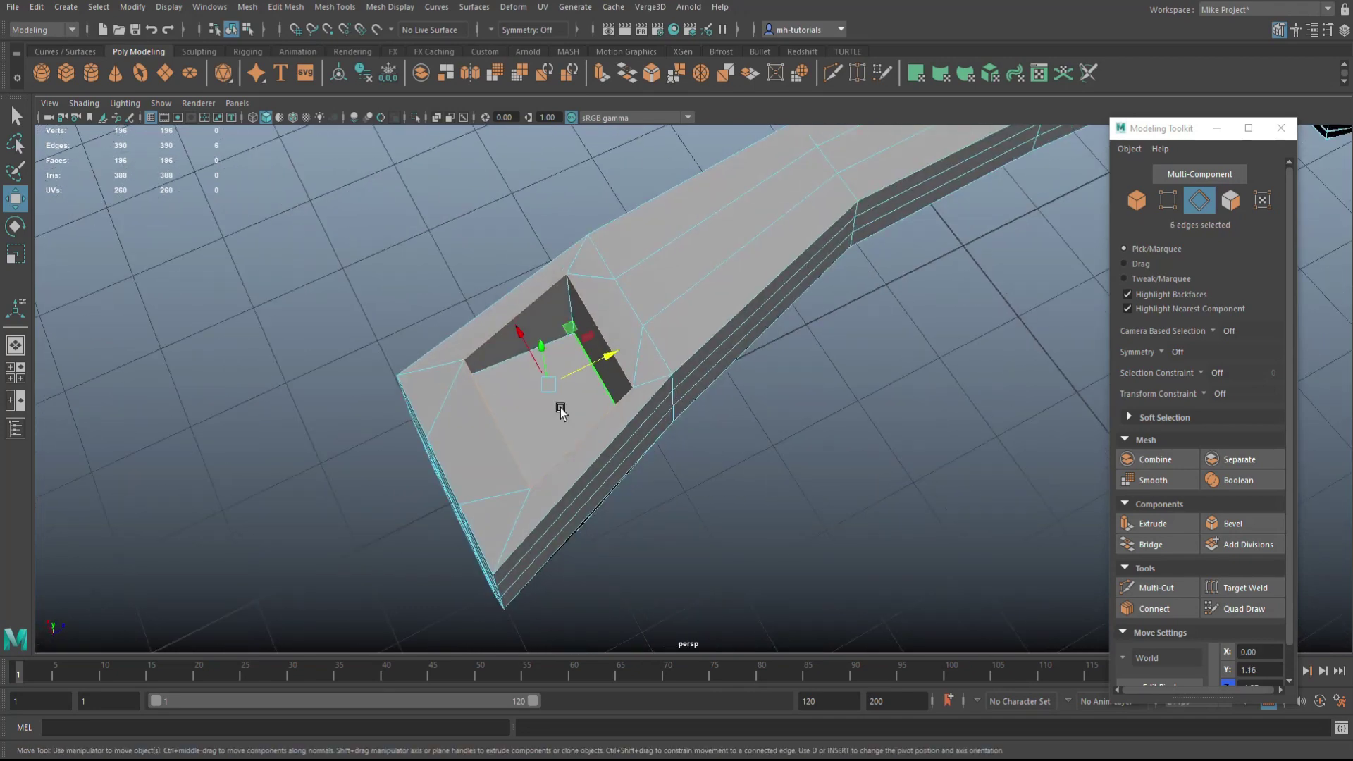
{"action": "left_click", "coordinate": [504, 364], "text": "shift"}
{"action": "left_click_drag", "start_coordinate": [822, 480], "coordinate": [564, 287], "text": "alt"}
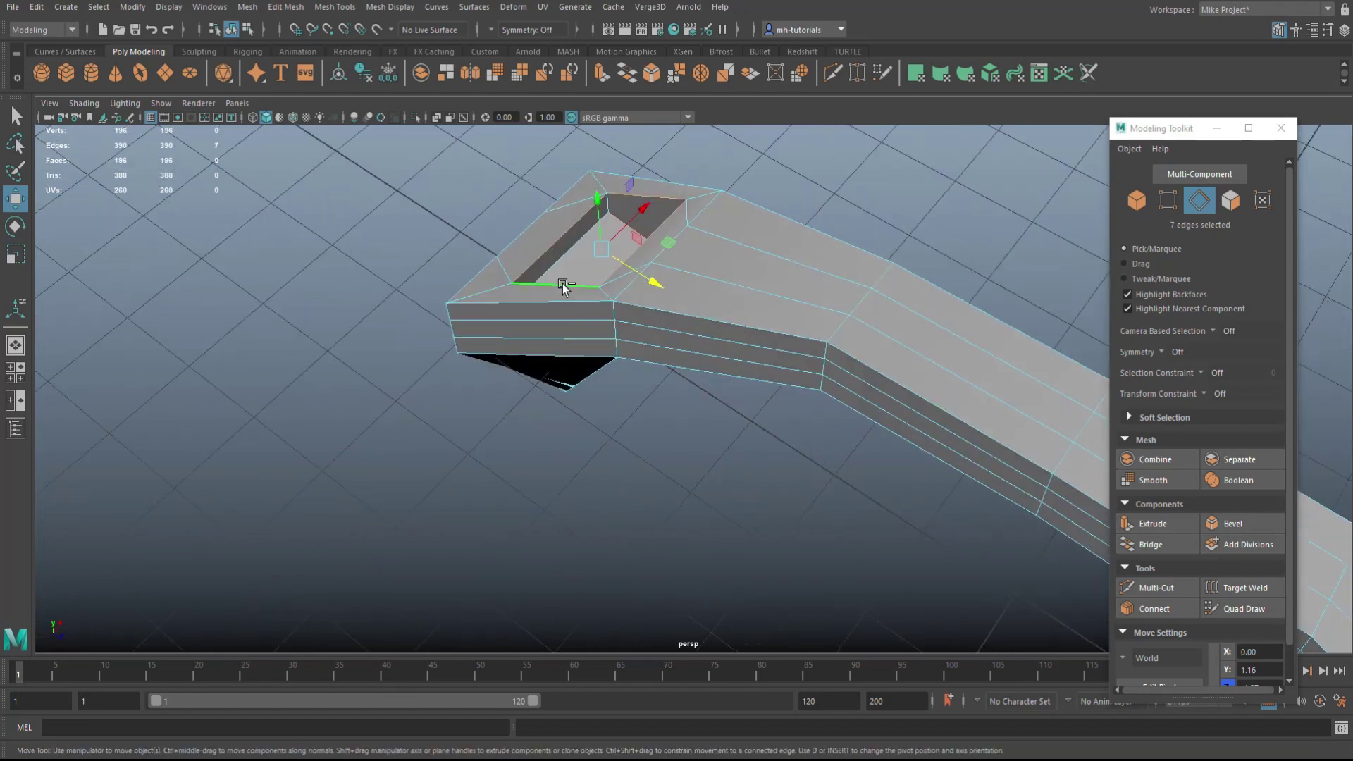
{"action": "left_click", "coordinate": [558, 266], "text": "shift"}
{"action": "left_click_drag", "start_coordinate": [531, 339], "coordinate": [808, 407], "text": "alt"}
{"action": "key", "text": "ctrl+b"}
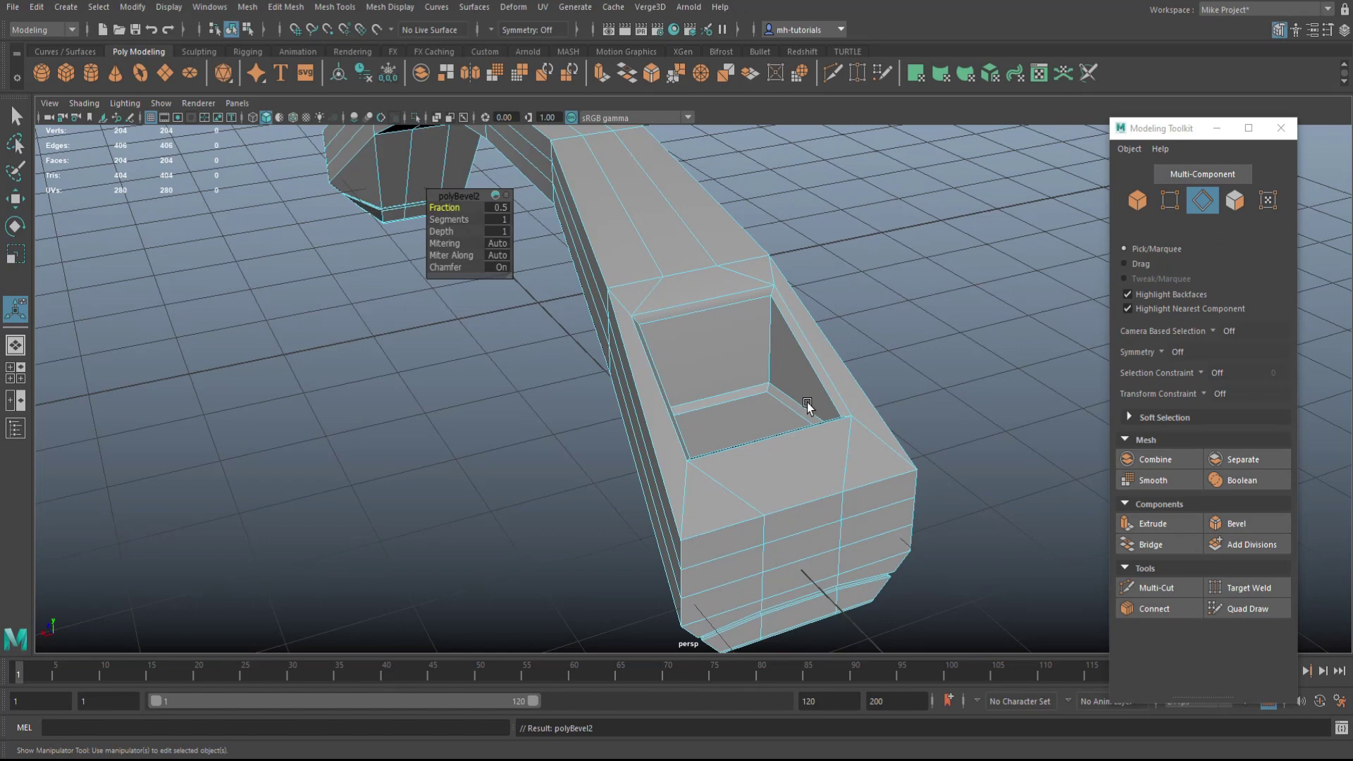
{"action": "left_click", "coordinate": [495, 208]}
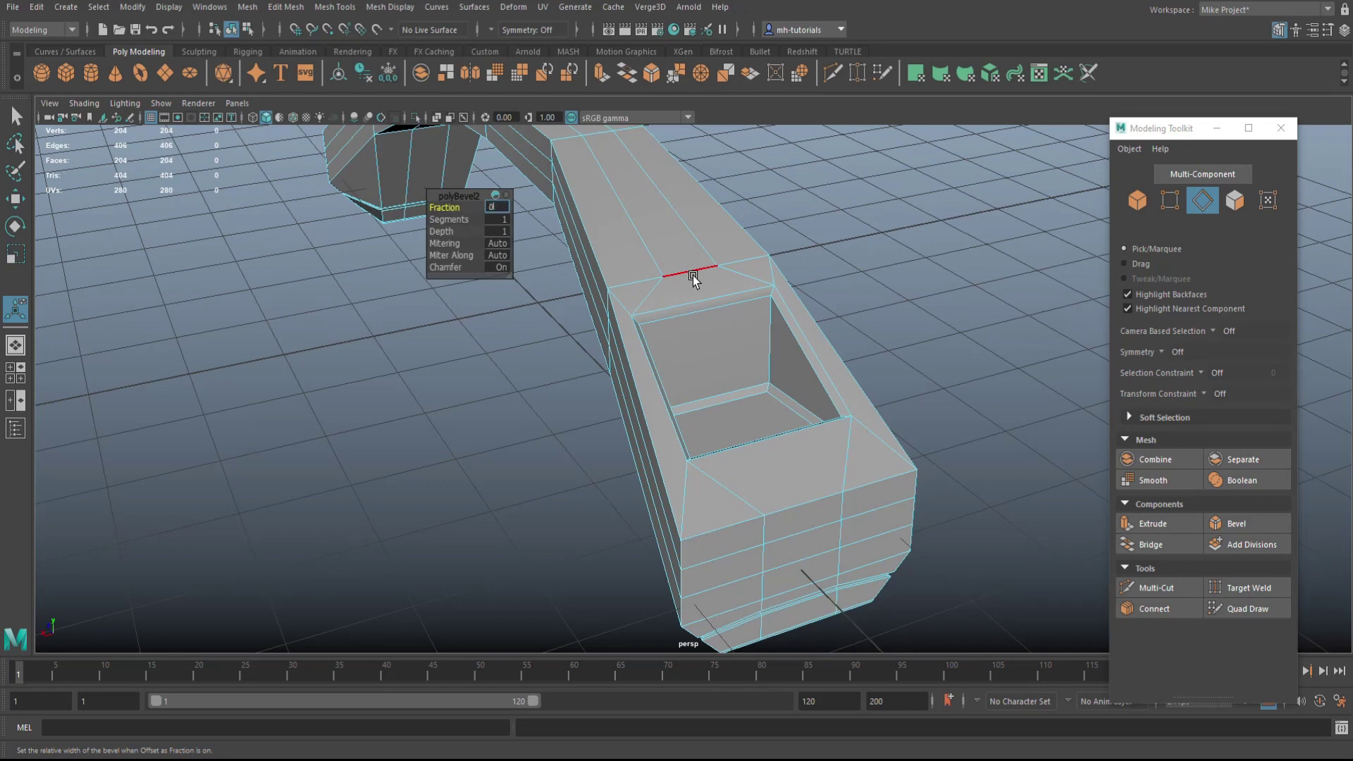
{"action": "type", "text": "0.15"}
{"action": "key", "text": "Return"}
Step: Inspect the beveled pocket in smooth preview with the bridge deselected and selected, and return to the unsmoothed mesh
{"action": "right_click_drag", "start_coordinate": [840, 386], "coordinate": [890, 355]}
{"action": "key", "text": "3"}
{"action": "left_click", "coordinate": [907, 310]}
{"action": "left_click_drag", "start_coordinate": [907, 311], "coordinate": [951, 318], "text": "alt"}
{"action": "right_click_drag", "start_coordinate": [950, 319], "coordinate": [960, 284], "text": "alt"}
{"action": "left_click_drag", "start_coordinate": [960, 284], "coordinate": [670, 416], "text": "alt"}
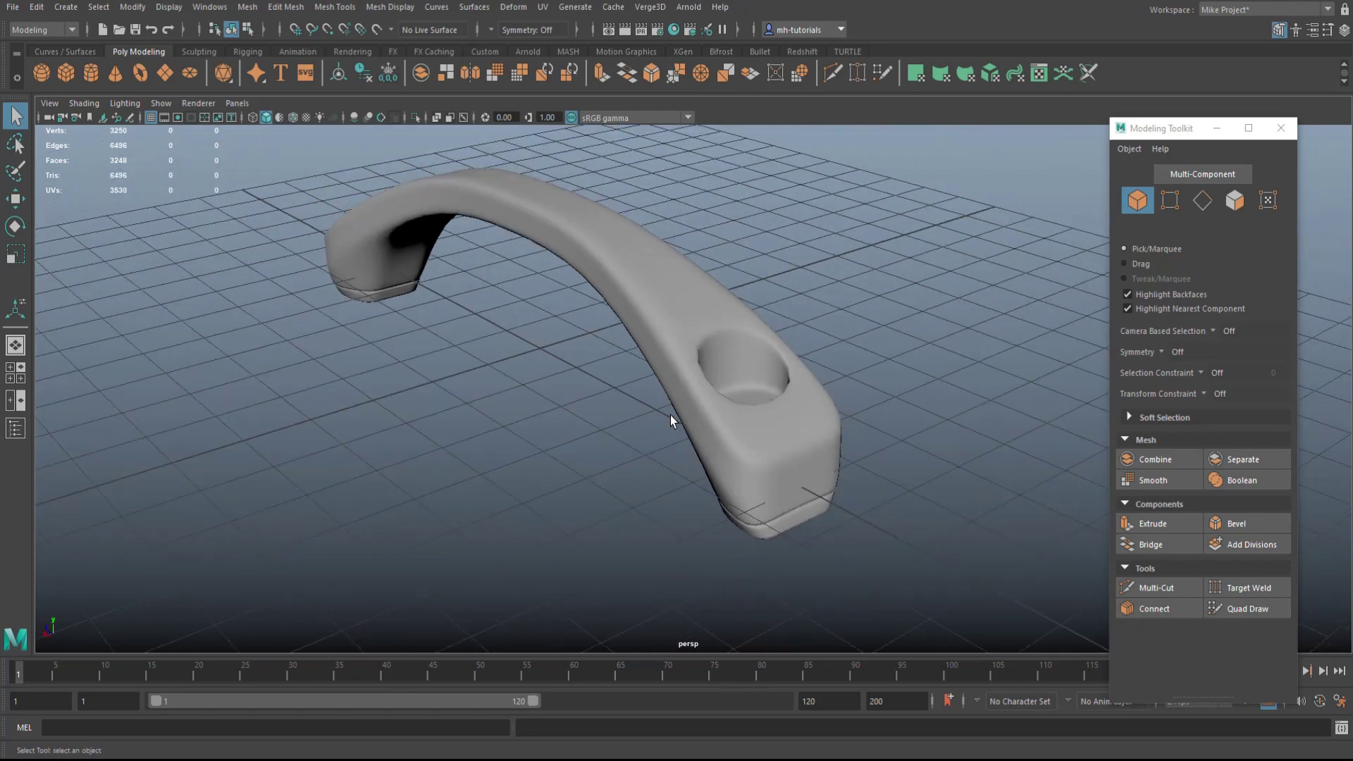
{"action": "left_click", "coordinate": [687, 337]}
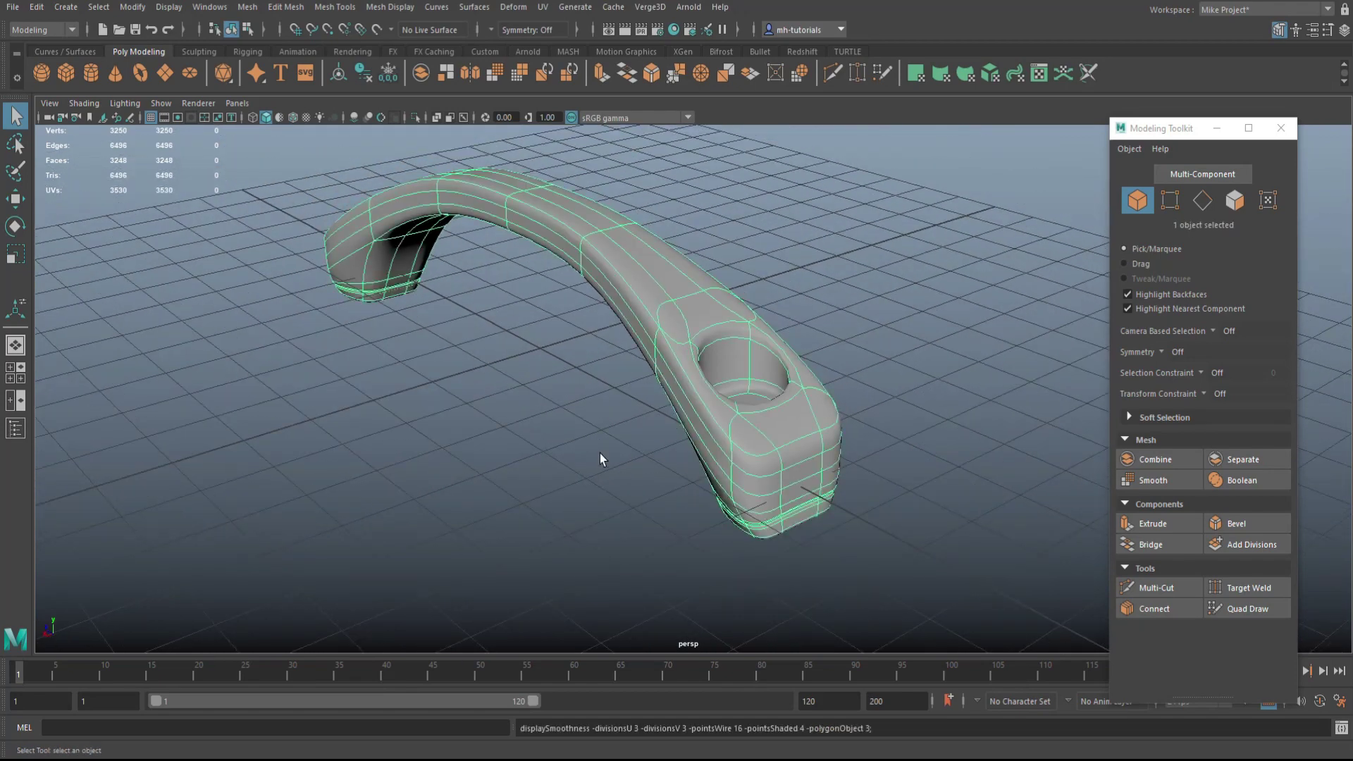
{"action": "left_click", "coordinate": [641, 434]}
{"action": "left_click", "coordinate": [689, 341]}
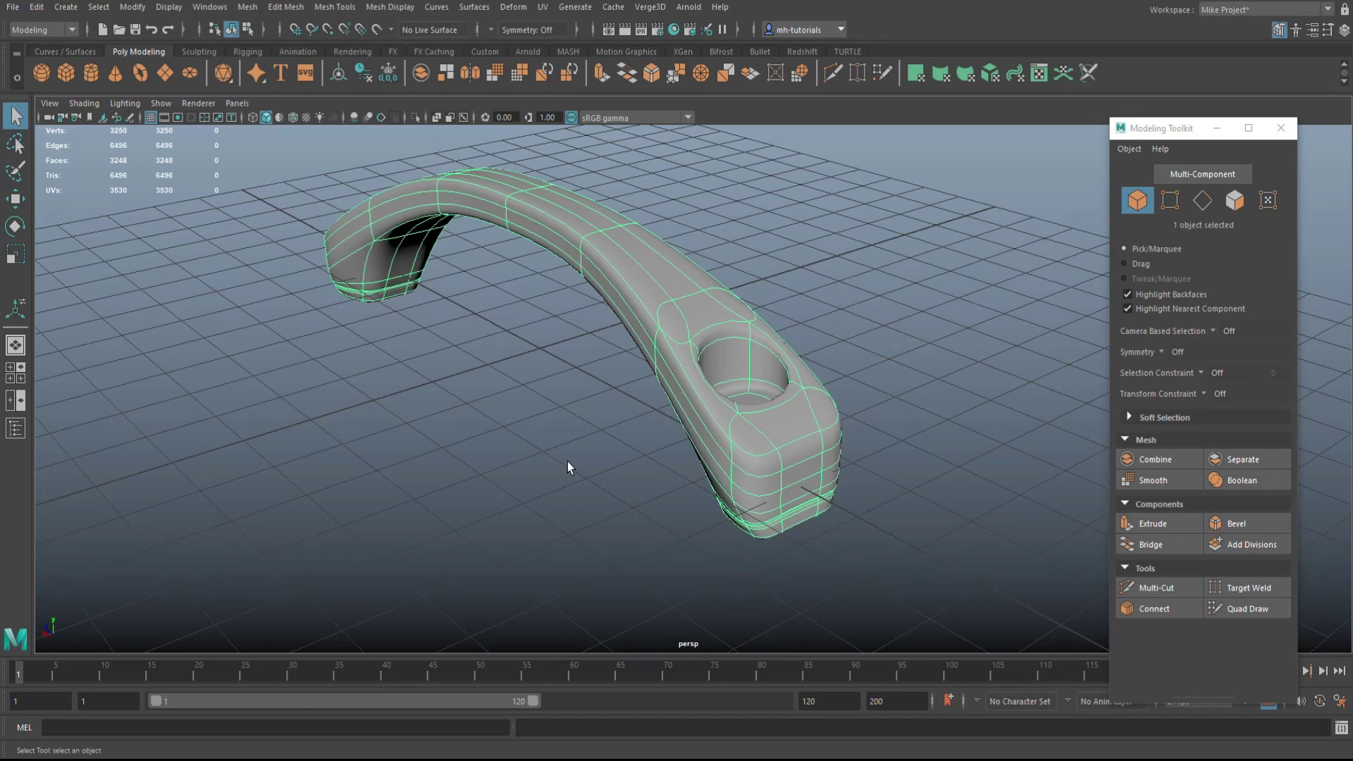
{"action": "scroll", "coordinate": [557, 461], "scroll_direction": "up", "scroll_amount": 2}
{"action": "key", "text": "1"}
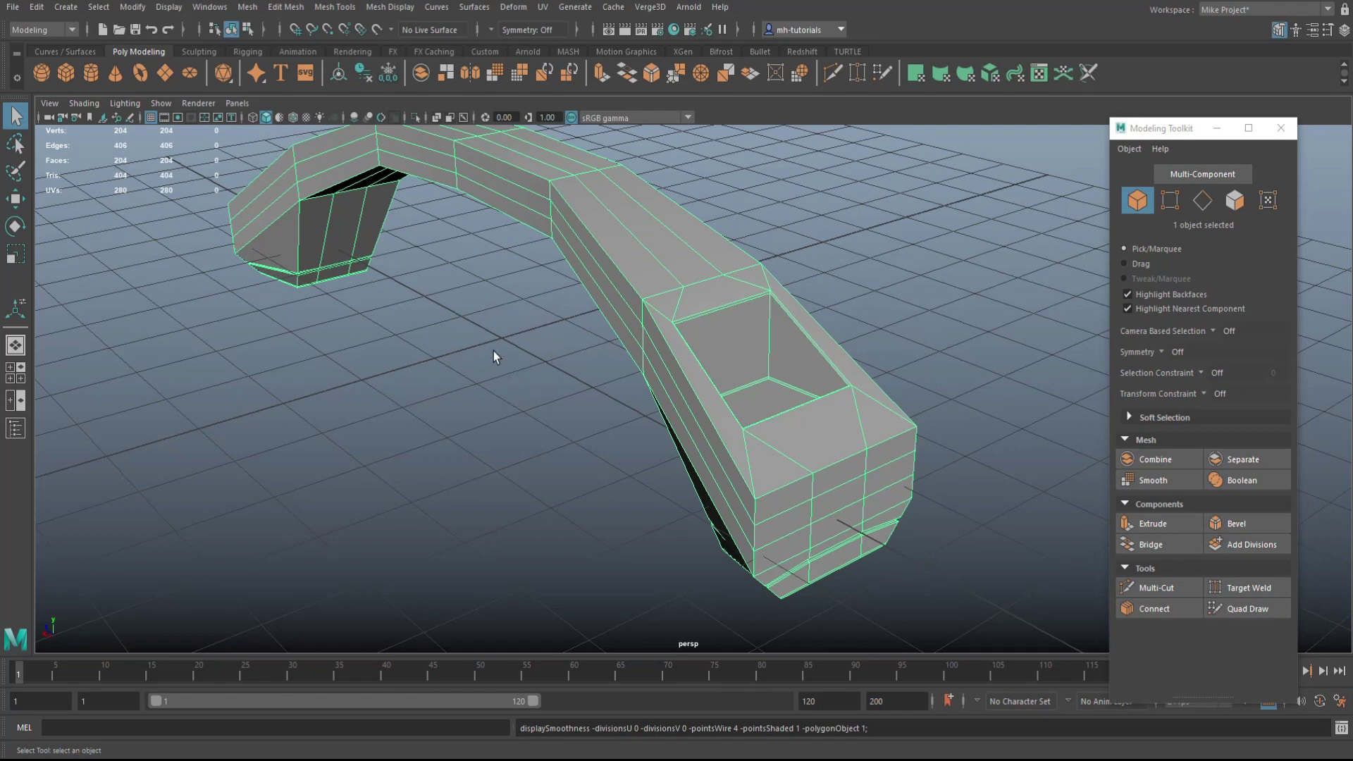
Step: Select the middle face loop running around the bridge's sides and extrude it with a thickness of -0.03, returning to object selection
{"action": "scroll", "coordinate": [483, 373], "scroll_direction": "down", "scroll_amount": 3}
{"action": "left_click_drag", "start_coordinate": [484, 379], "coordinate": [566, 372], "text": "alt"}
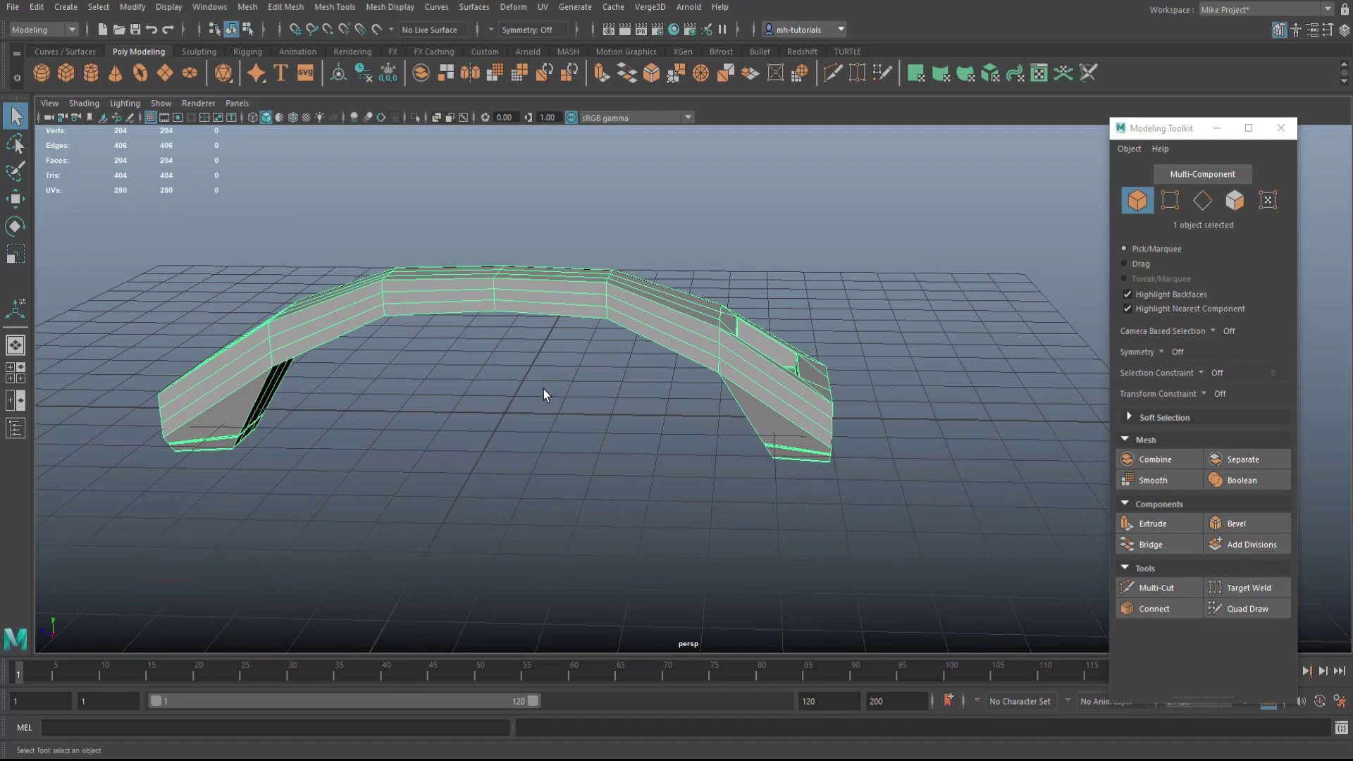
{"action": "scroll", "coordinate": [522, 390], "scroll_direction": "up", "scroll_amount": 2}
{"action": "right_click_drag", "start_coordinate": [478, 276], "coordinate": [483, 321]}
{"action": "left_click", "coordinate": [489, 270]}
{"action": "double_click", "coordinate": [628, 301]}
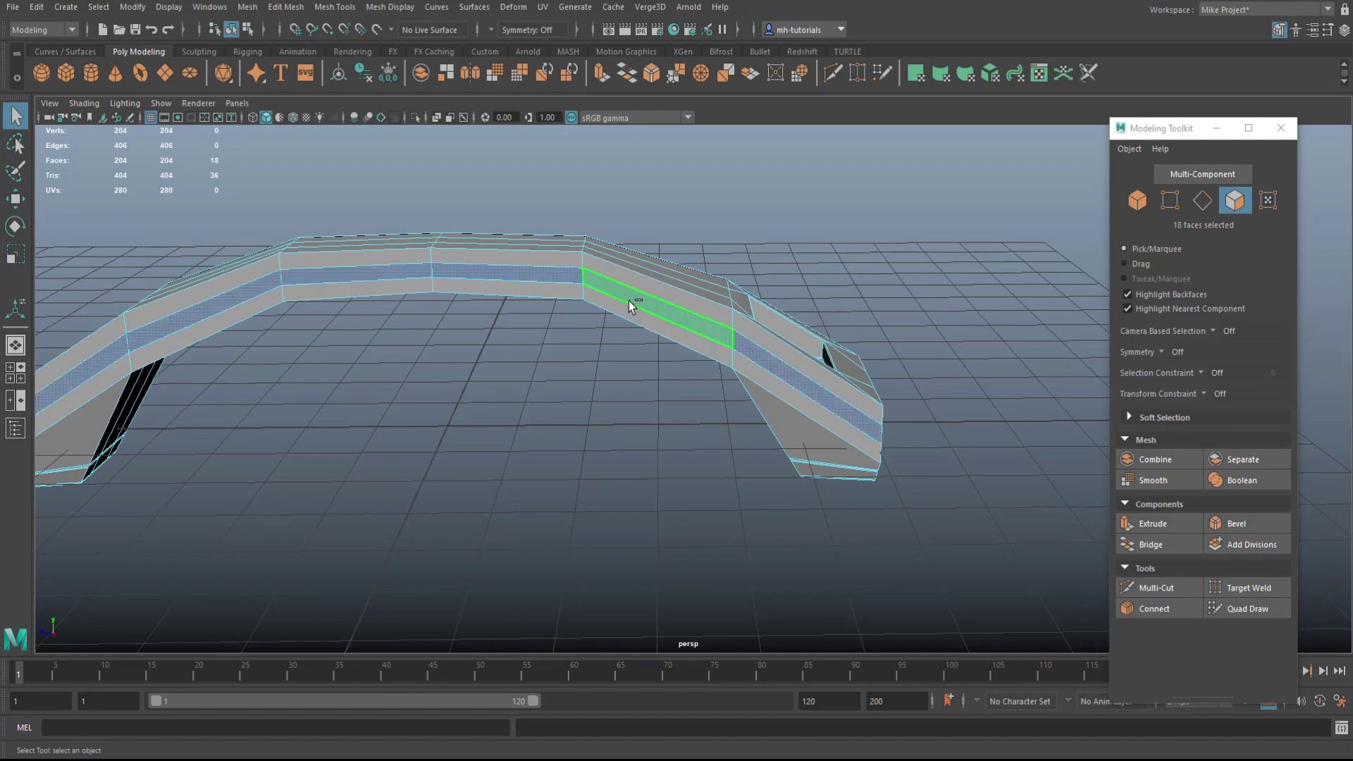
{"action": "left_click_drag", "start_coordinate": [629, 304], "coordinate": [804, 418], "text": "alt"}
{"action": "key", "text": "ctrl+e"}
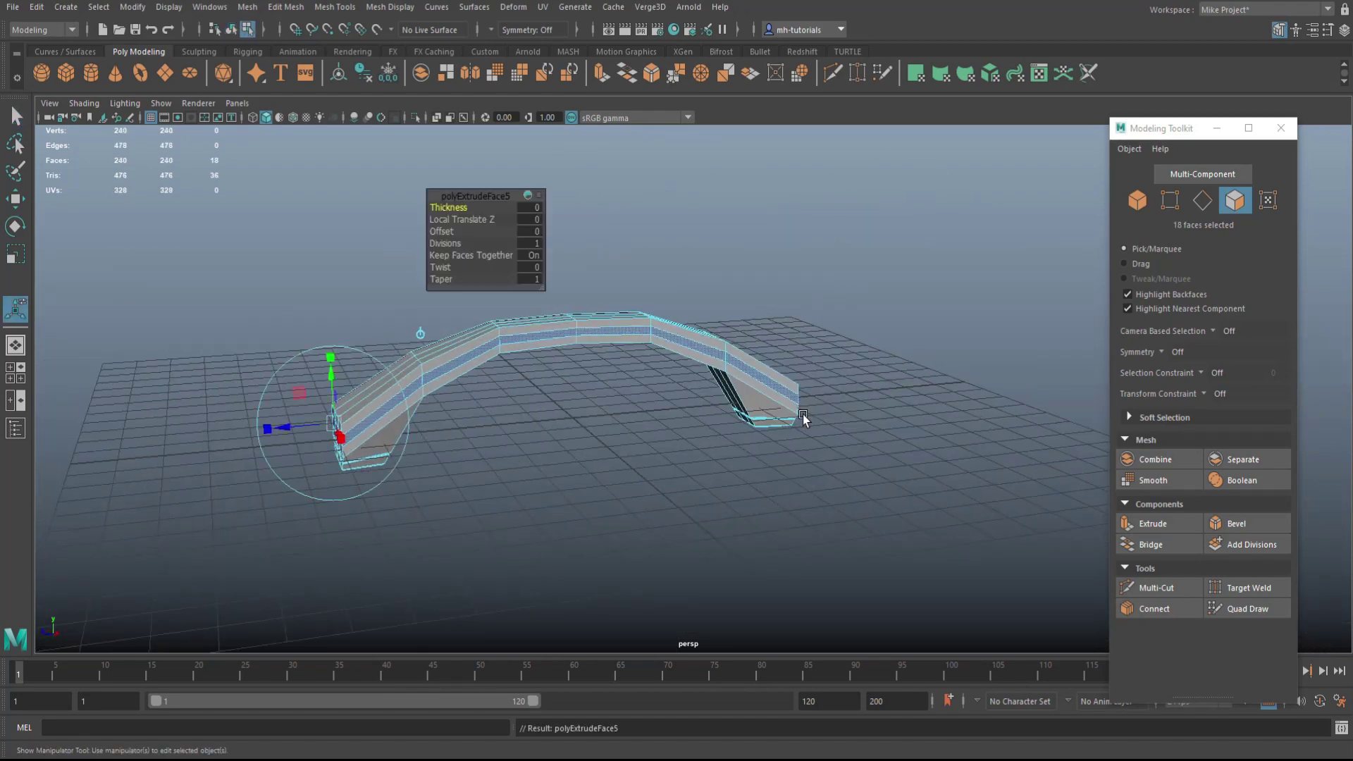
{"action": "left_click", "coordinate": [536, 209]}
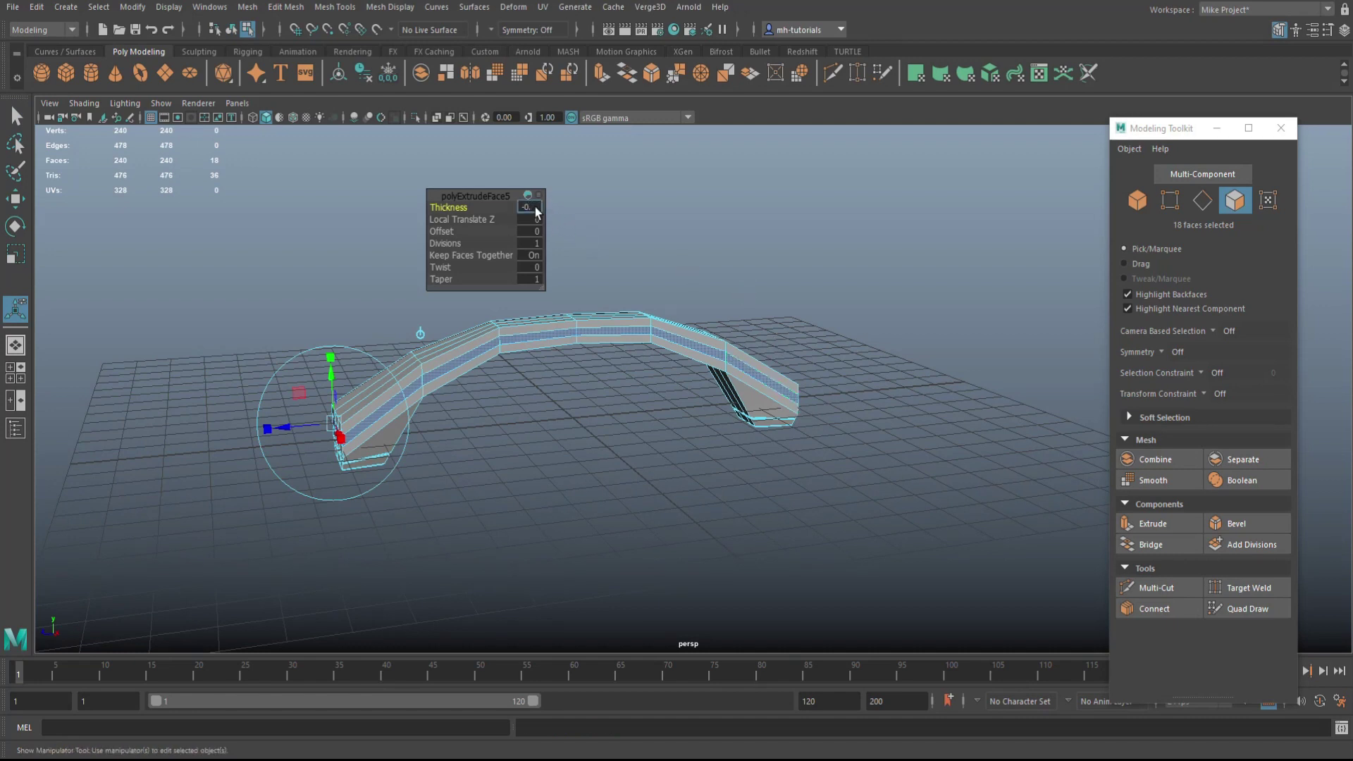
{"action": "type", "text": "-0.03"}
{"action": "key", "text": "Return"}
{"action": "left_click_drag", "start_coordinate": [634, 373], "coordinate": [692, 285], "text": "alt"}
{"action": "right_click_drag", "start_coordinate": [692, 285], "coordinate": [736, 266]}
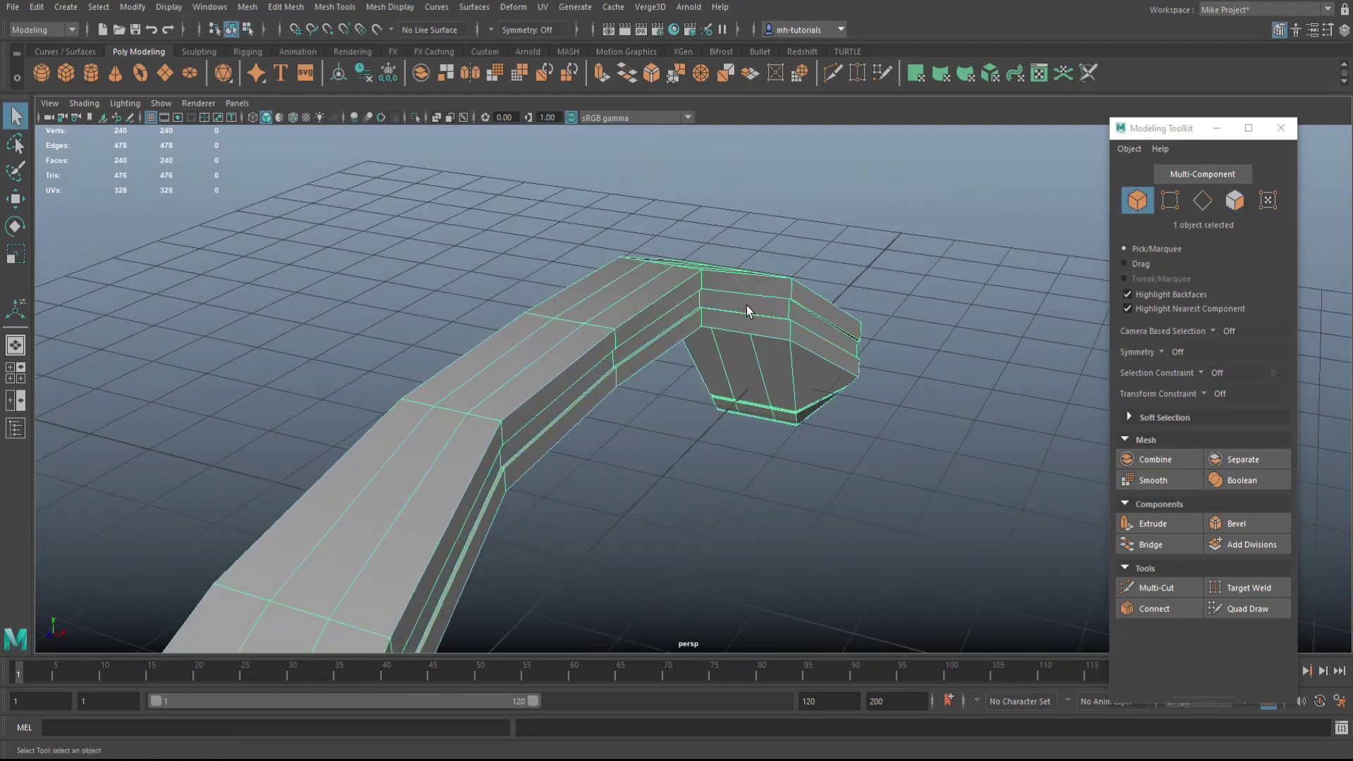
Step: Show the grooved bridge in smooth preview, deselect it and inspect the whole shape
{"action": "key", "text": "3"}
{"action": "left_click", "coordinate": [768, 451]}
{"action": "left_click_drag", "start_coordinate": [767, 450], "coordinate": [782, 379], "text": "alt"}
{"action": "key", "text": "w"}
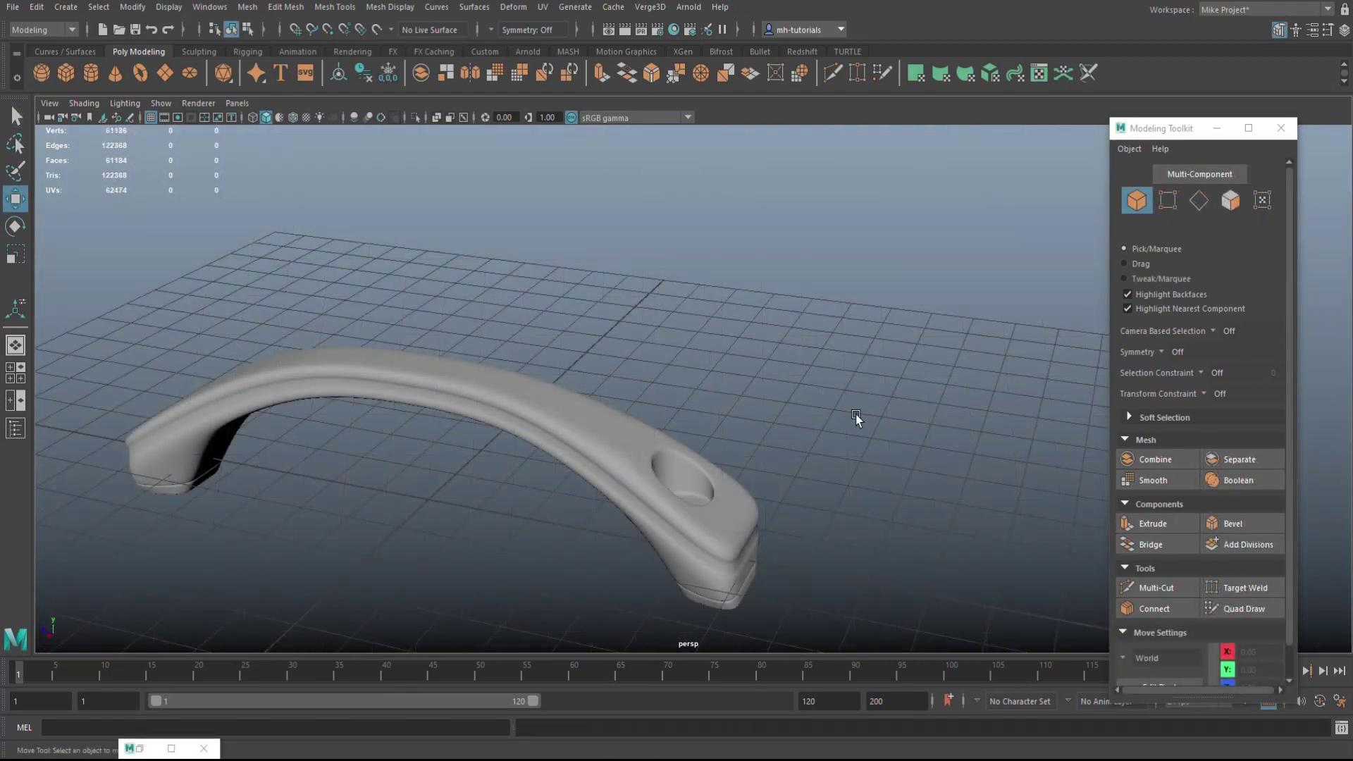
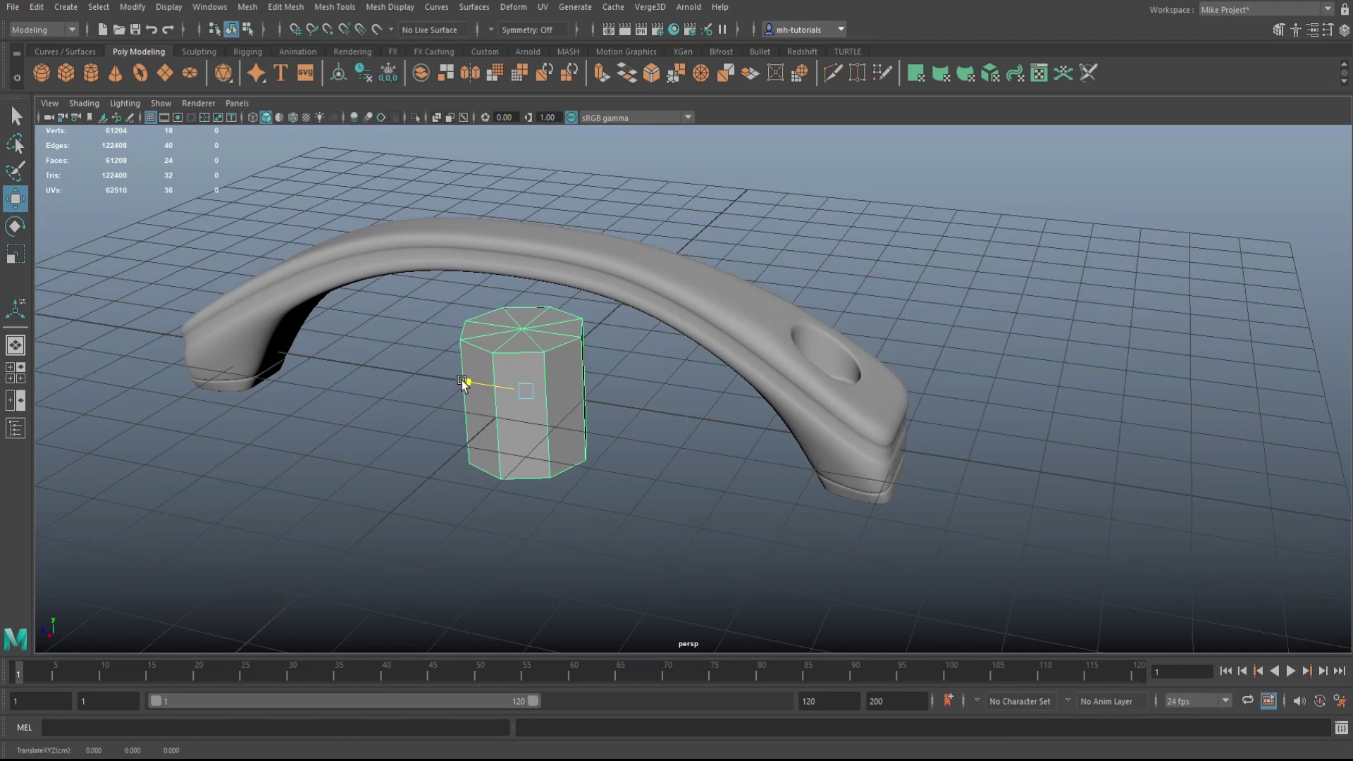
Step: Align the cylinder with the round pocket in the top view and scale it down uniformly to fit the pocket's diameter
{"action": "left_click", "coordinate": [16, 372]}
{"action": "key", "text": "space"}
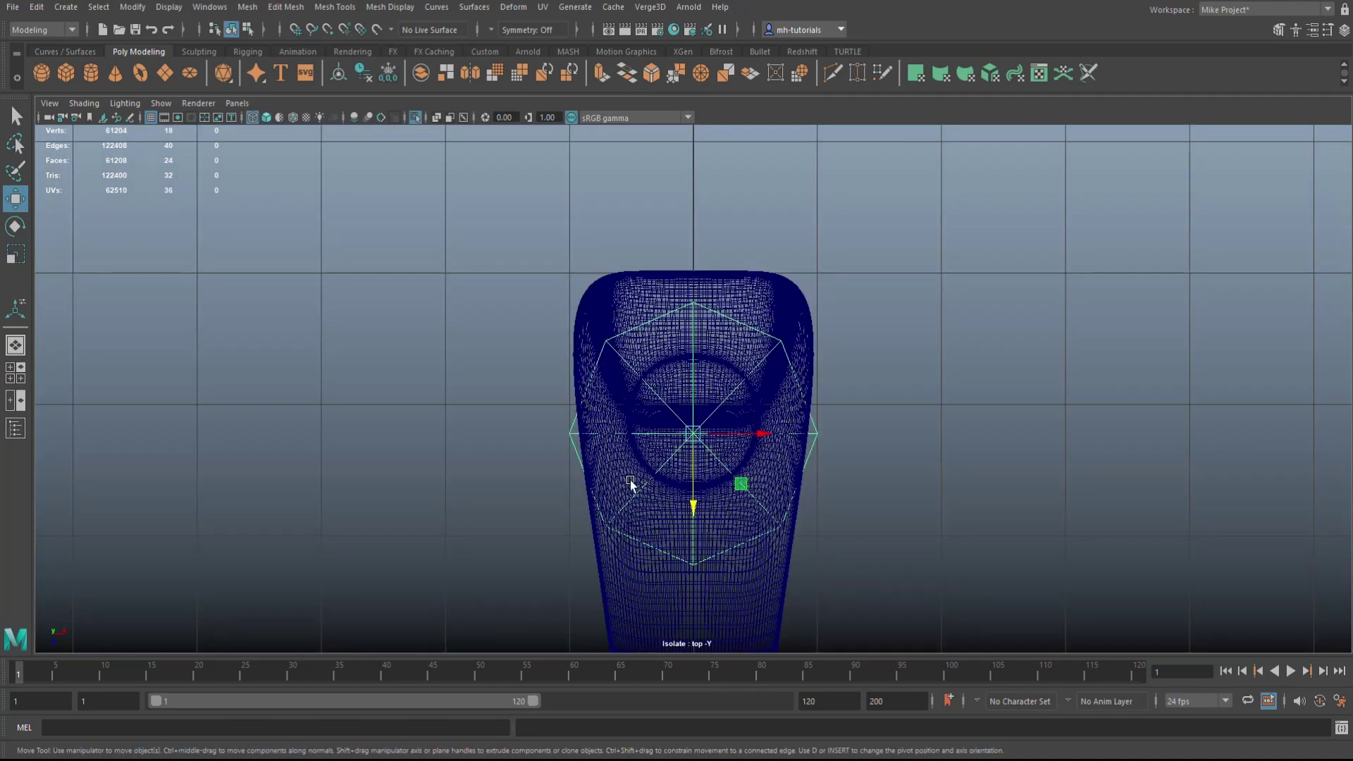
{"action": "key", "text": "r"}
{"action": "left_click_drag", "start_coordinate": [697, 437], "coordinate": [595, 438]}
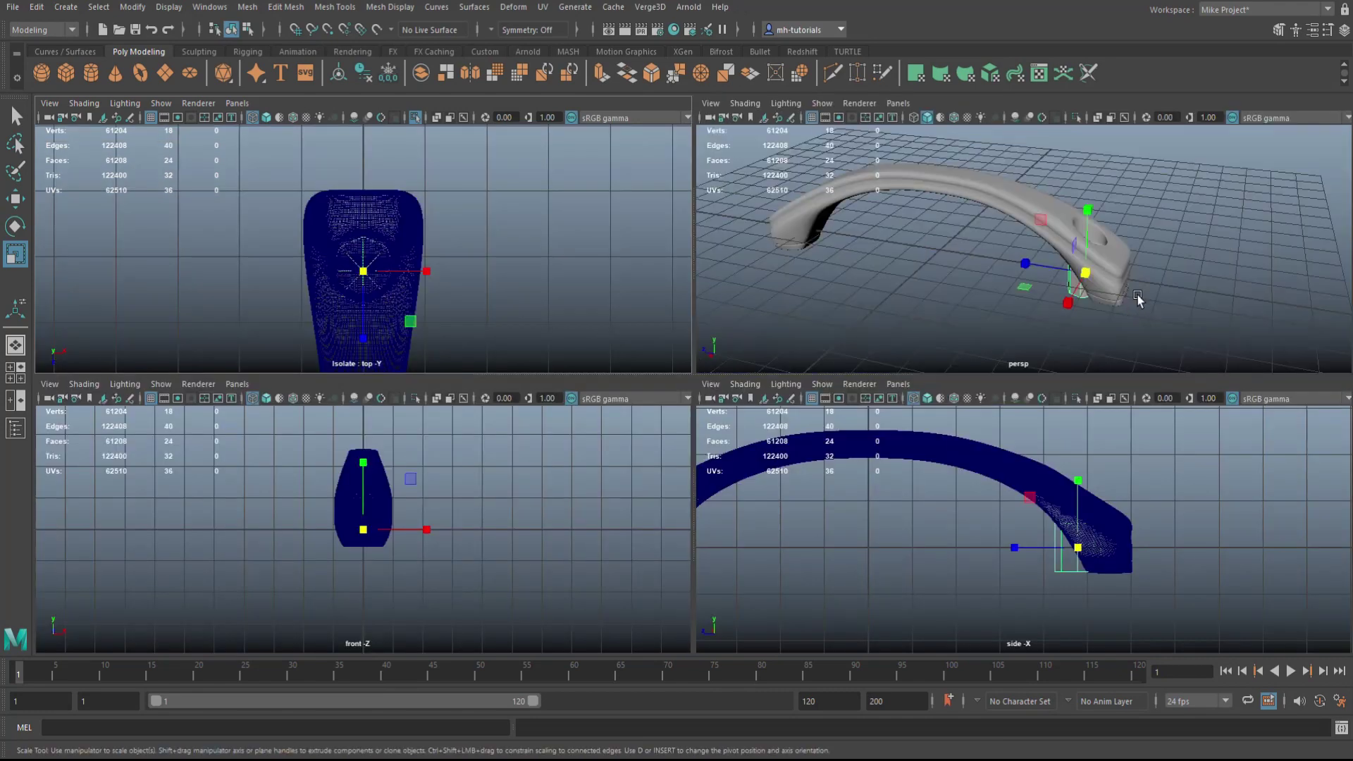
{"action": "left_click", "coordinate": [16, 372]}
{"action": "key", "text": "space"}
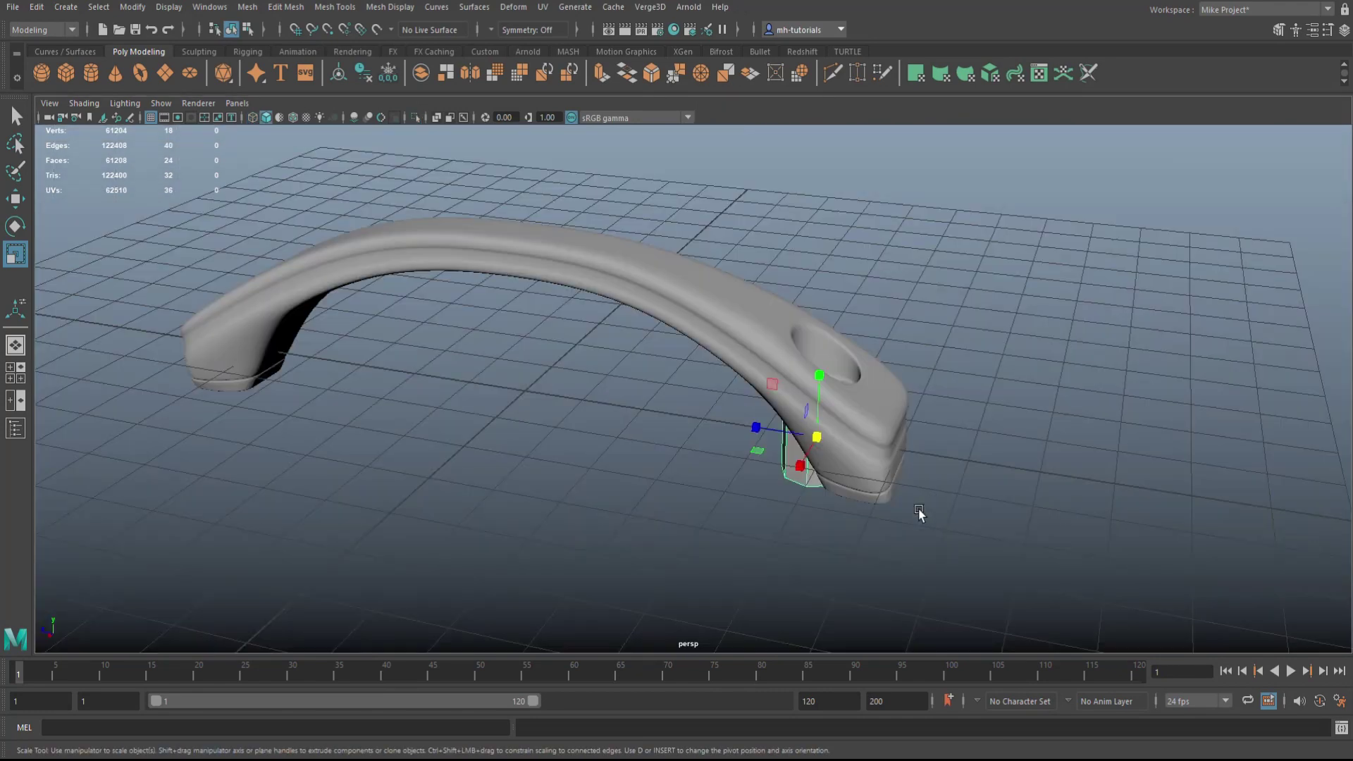
Step: Raise the cylinder through the pocket to about 1.28 on Y and center it there at about -4.87 on Z
{"action": "key", "text": "w"}
{"action": "left_click_drag", "start_coordinate": [822, 377], "coordinate": [833, 296]}
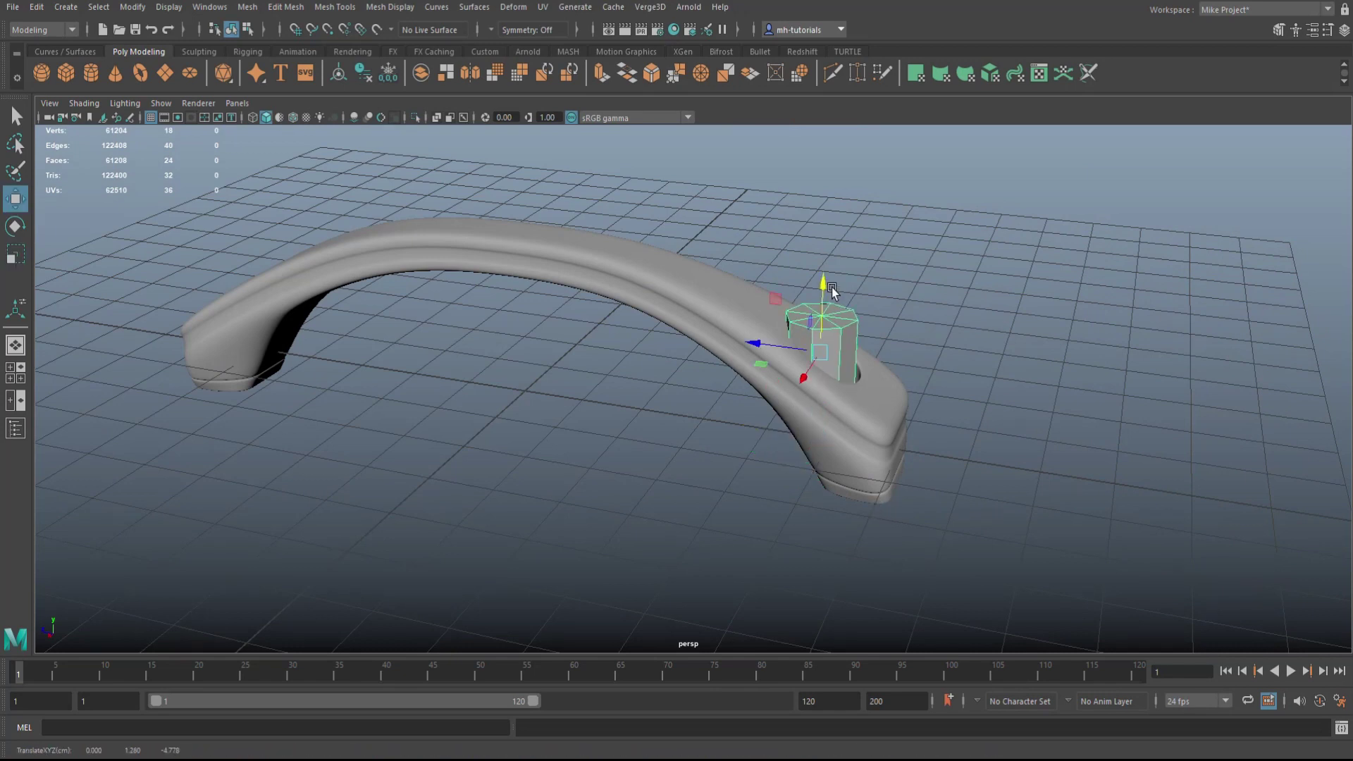
{"action": "left_click_drag", "start_coordinate": [755, 342], "coordinate": [768, 350]}
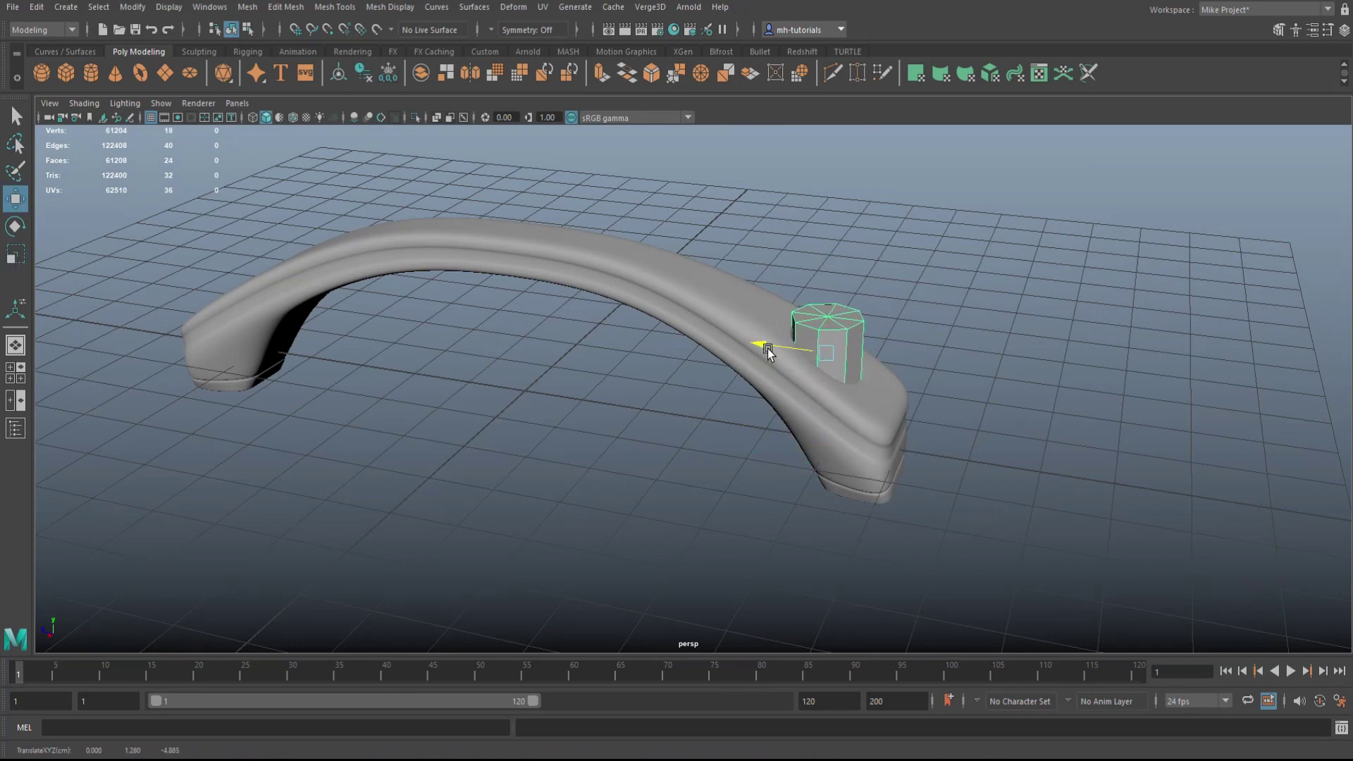
{"action": "key", "text": "f"}
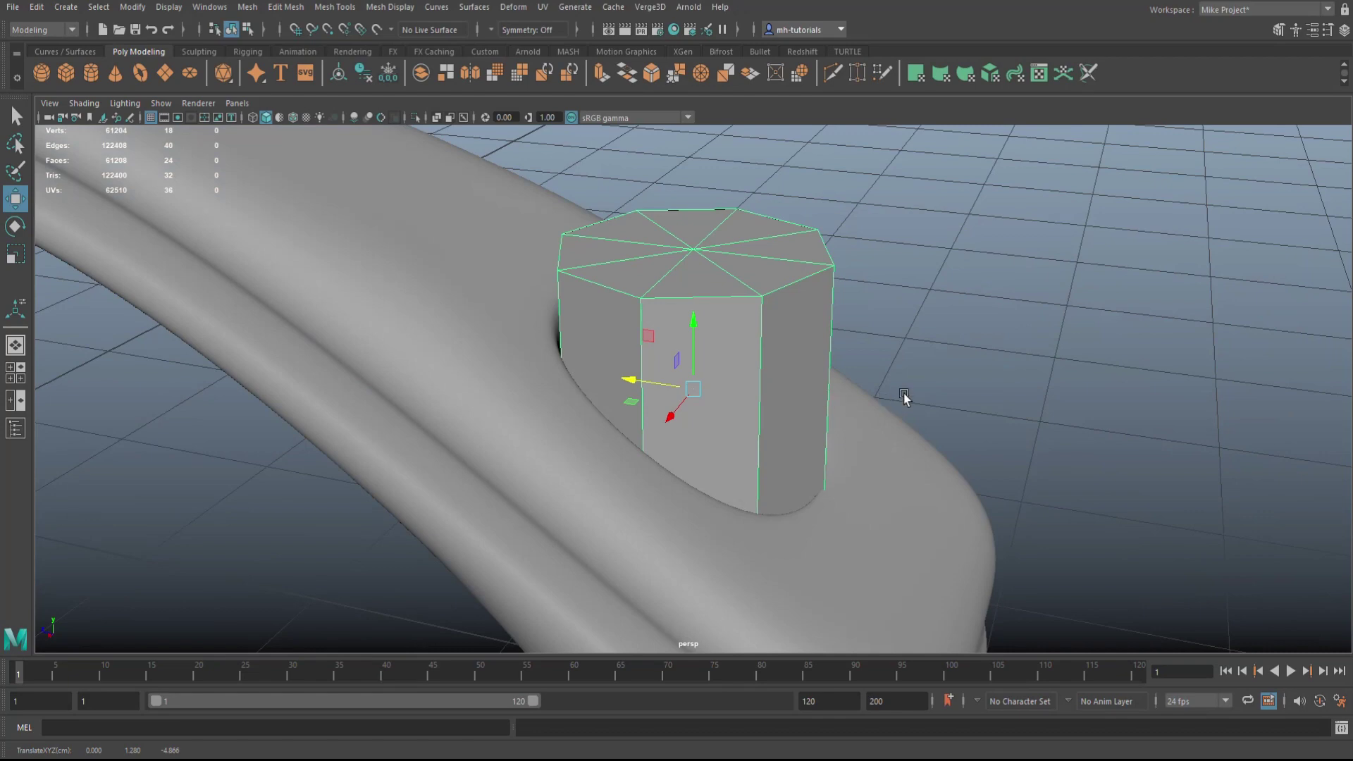
{"action": "left_click_drag", "start_coordinate": [904, 398], "coordinate": [857, 409], "text": "alt"}
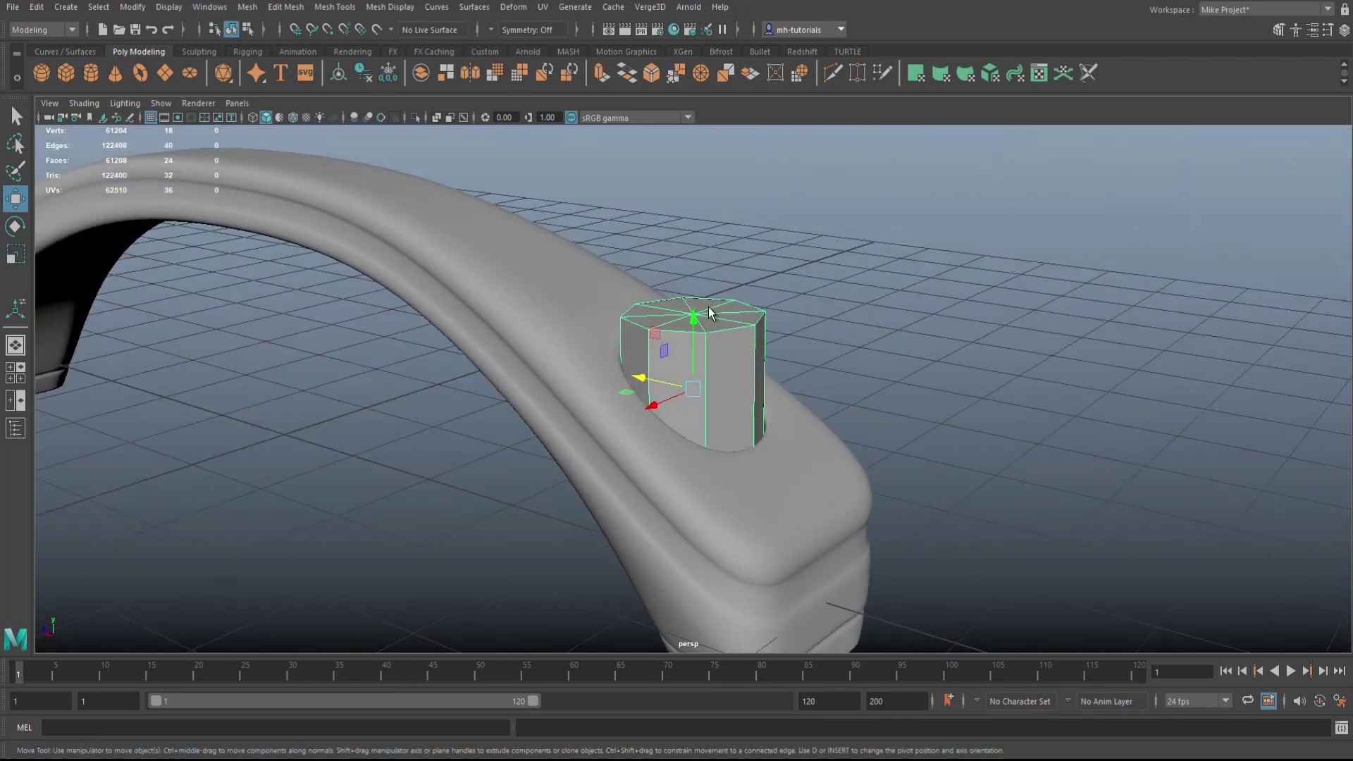
Step: Bevel the edge loop around the cylinder's top rim with a fraction of 0.01, and return to object selection
{"action": "right_click_drag", "start_coordinate": [708, 306], "coordinate": [727, 269]}
{"action": "double_click", "coordinate": [725, 327]}
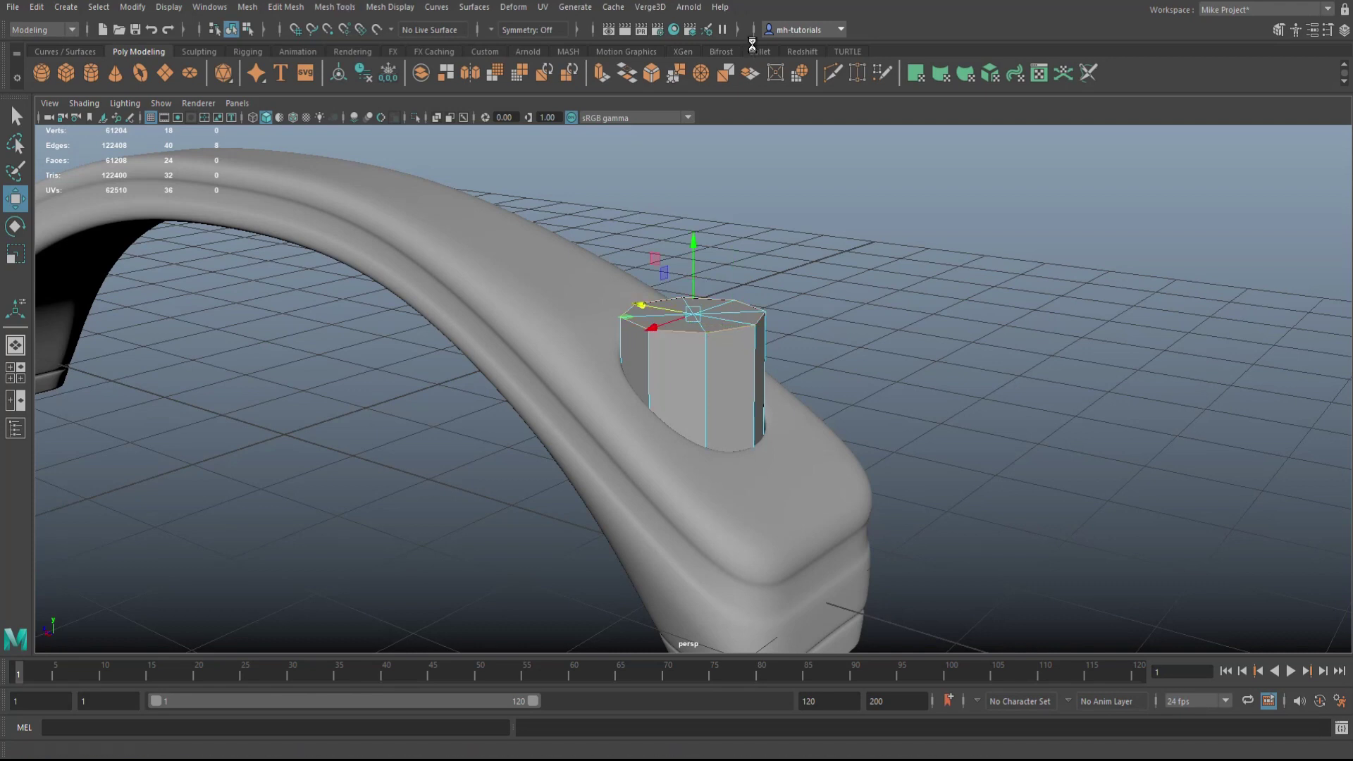
{"action": "key", "text": "ctrl+b"}
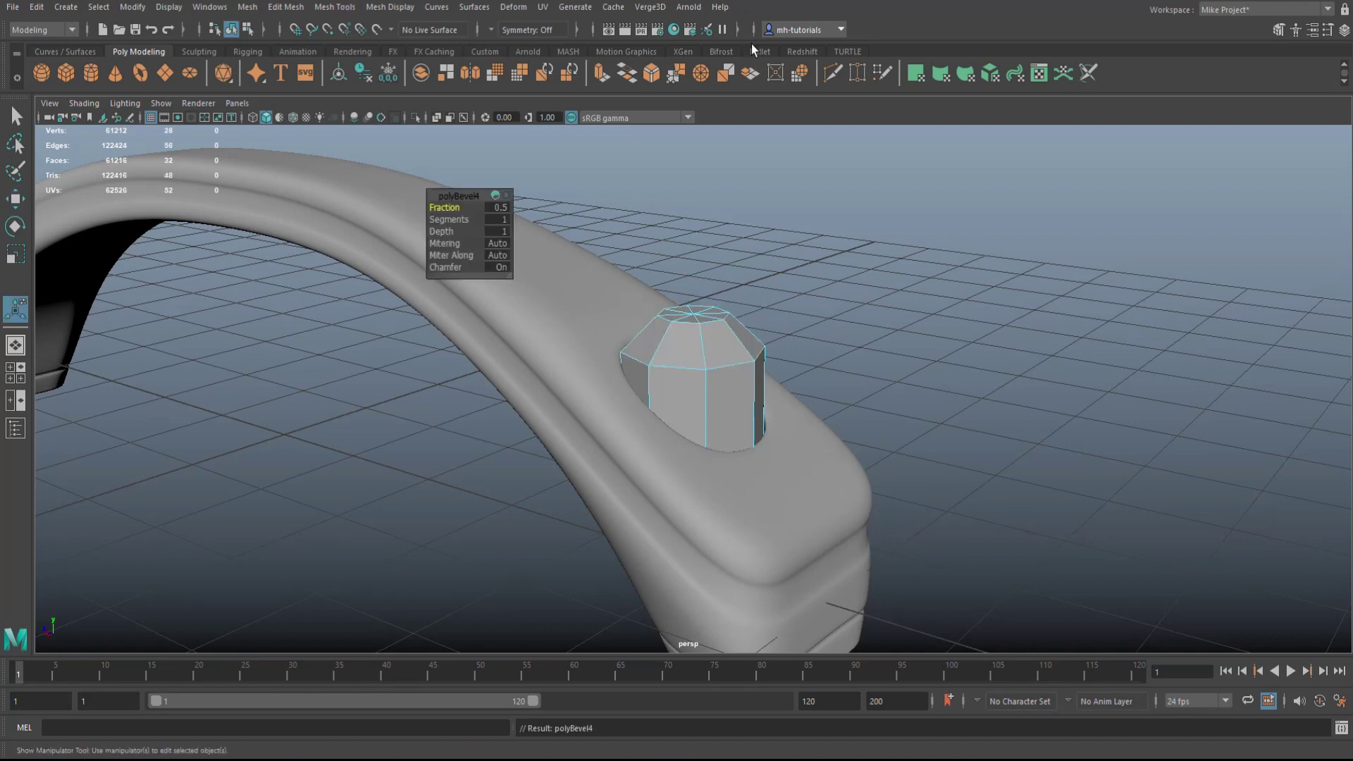
{"action": "left_click", "coordinate": [504, 207]}
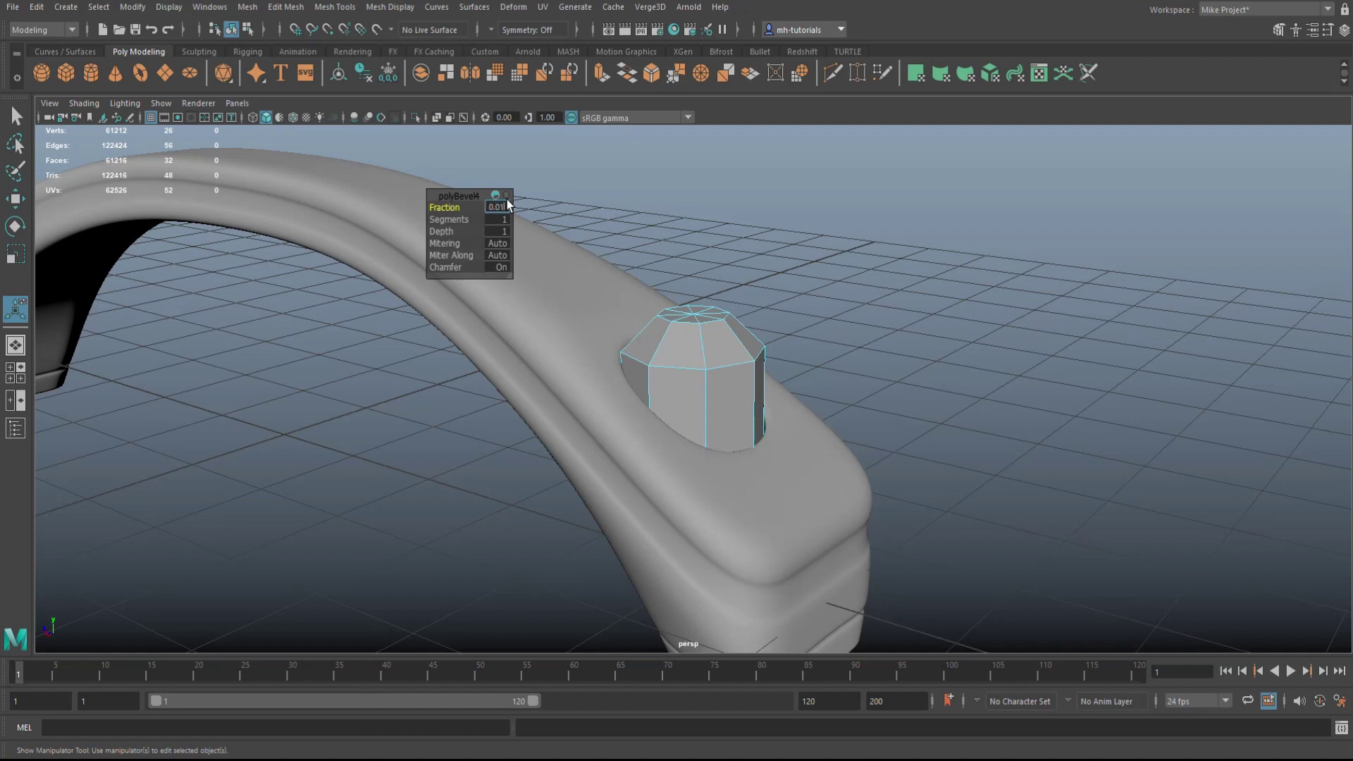
{"action": "type", "text": "0.01"}
{"action": "key", "text": "Return"}
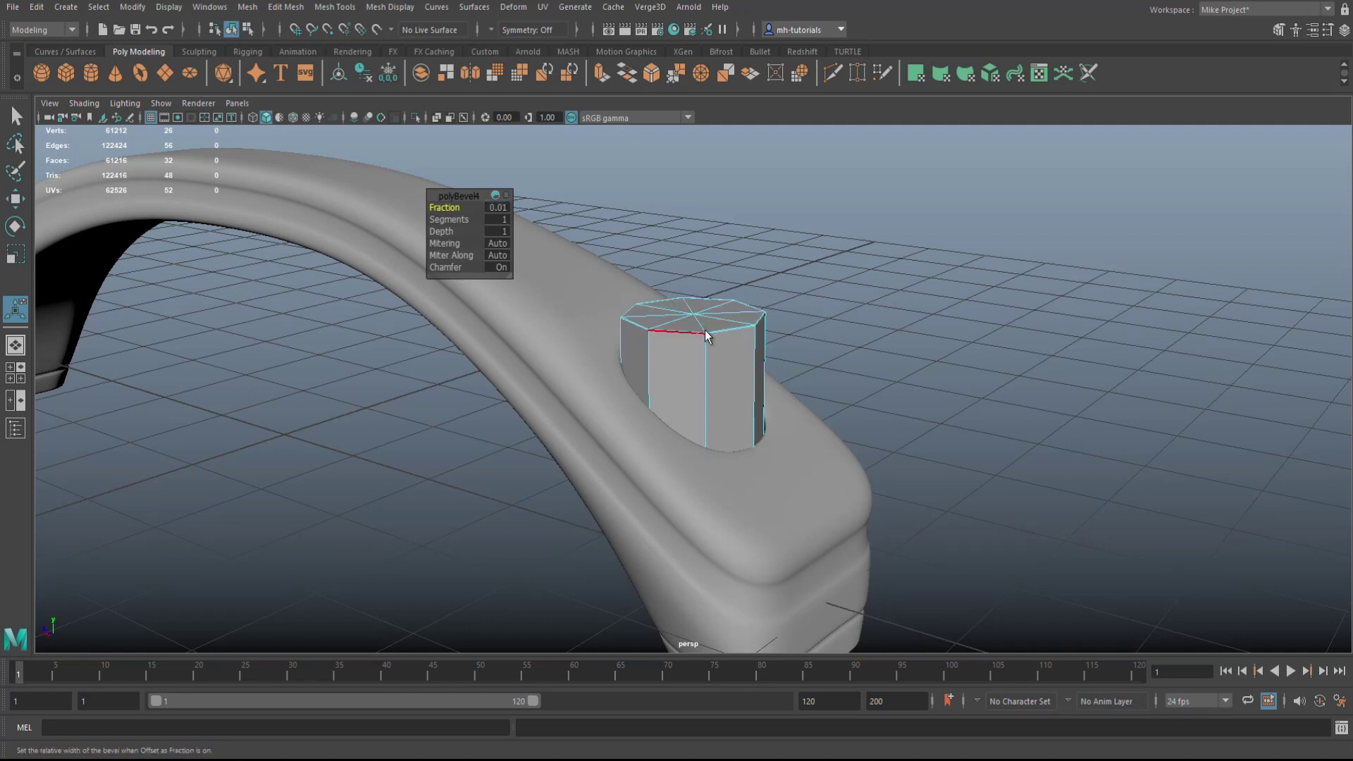
{"action": "right_click_drag", "start_coordinate": [704, 330], "coordinate": [735, 307]}
{"action": "key", "text": "q"}
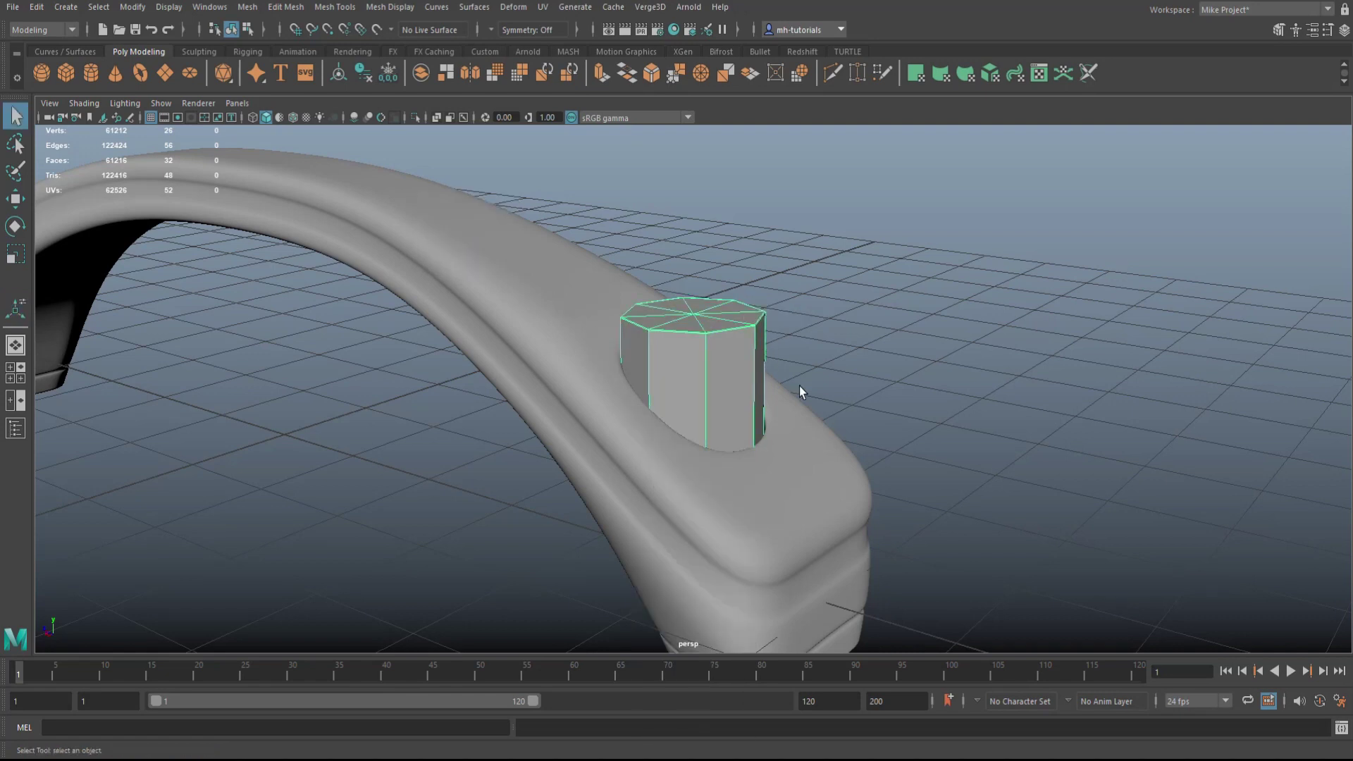
Step: Check the beveled cylinder in smooth preview while deselected, and return it to the unsmoothed mesh
{"action": "key", "text": "3"}
{"action": "left_click", "coordinate": [869, 320]}
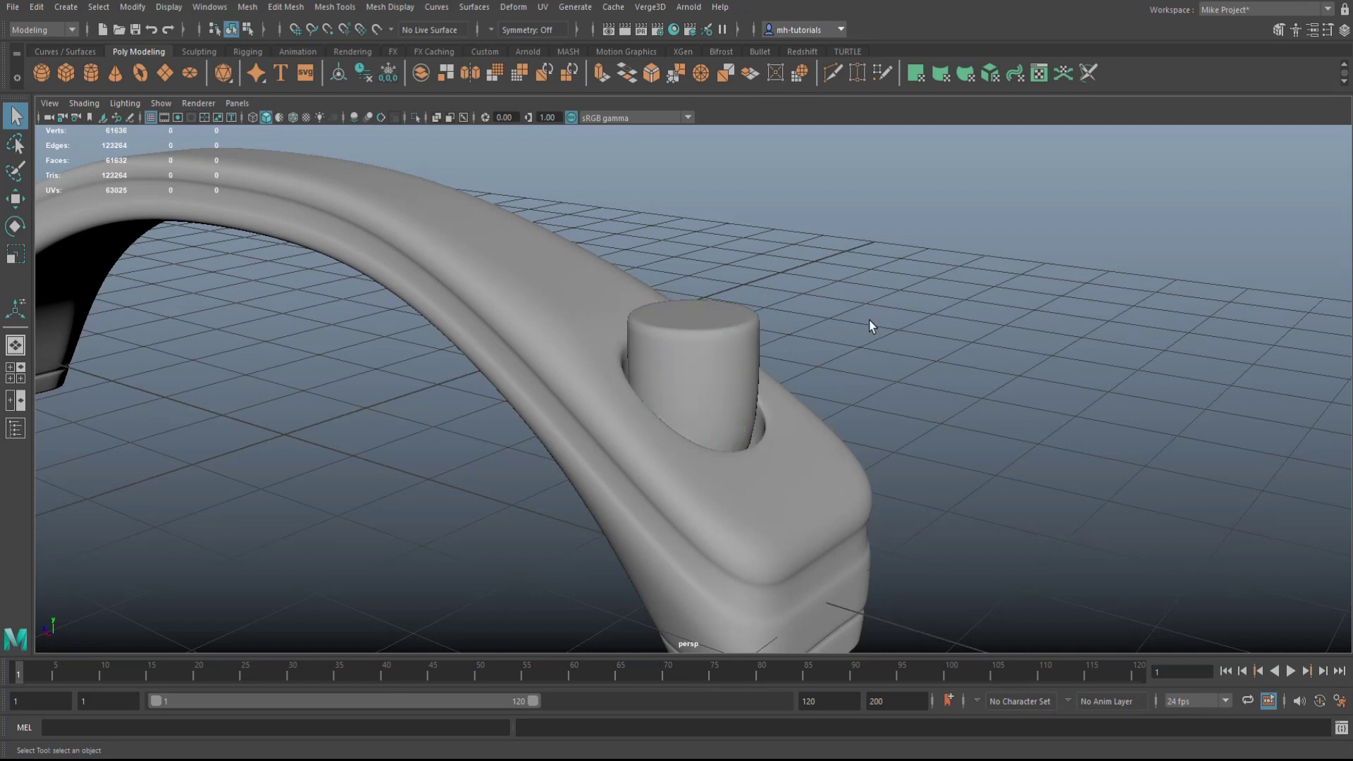
{"action": "left_click", "coordinate": [746, 361]}
{"action": "key", "text": "1"}
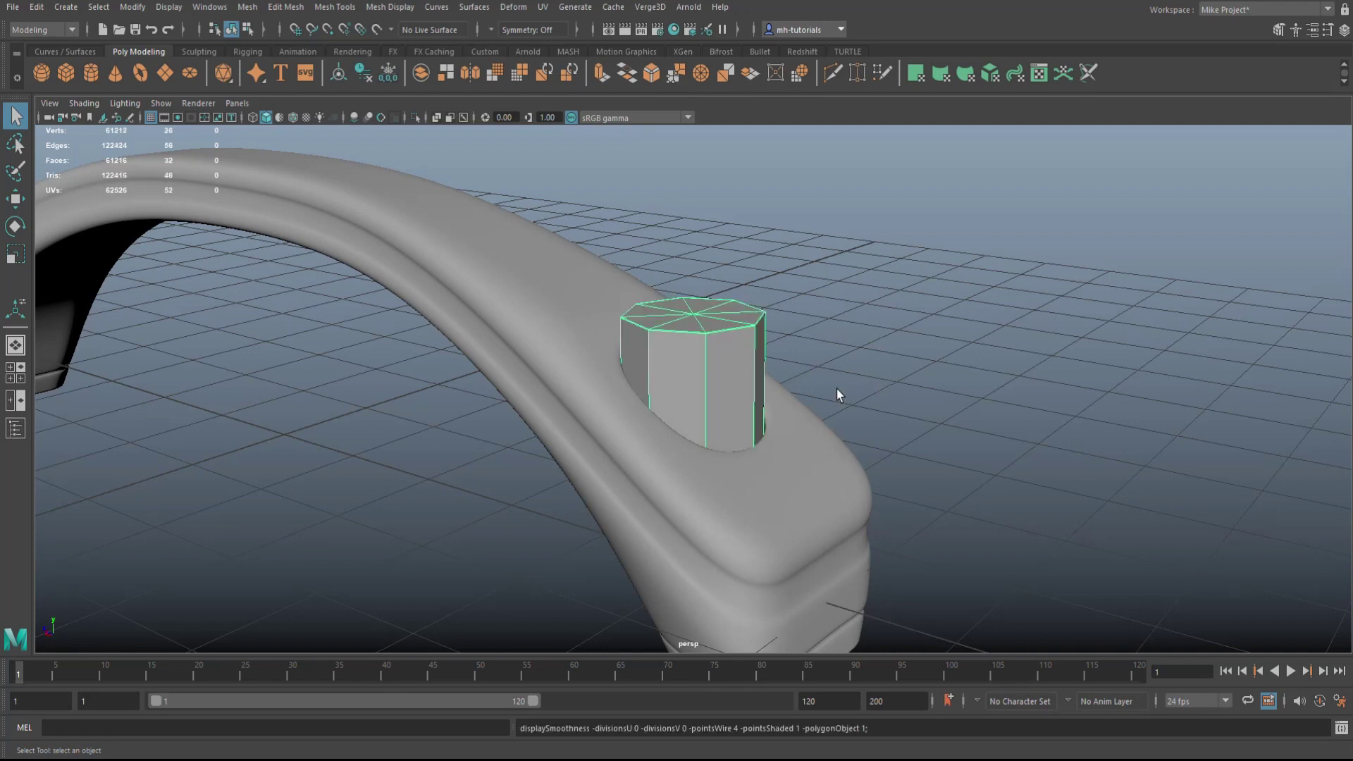
Step: Lift the cylinder clear of the bridge, delete its bottom cap faces, and return to object selection
{"action": "key", "text": "w"}
{"action": "left_click_drag", "start_coordinate": [678, 340], "coordinate": [716, 268]}
{"action": "right_click_drag", "start_coordinate": [715, 268], "coordinate": [705, 303]}
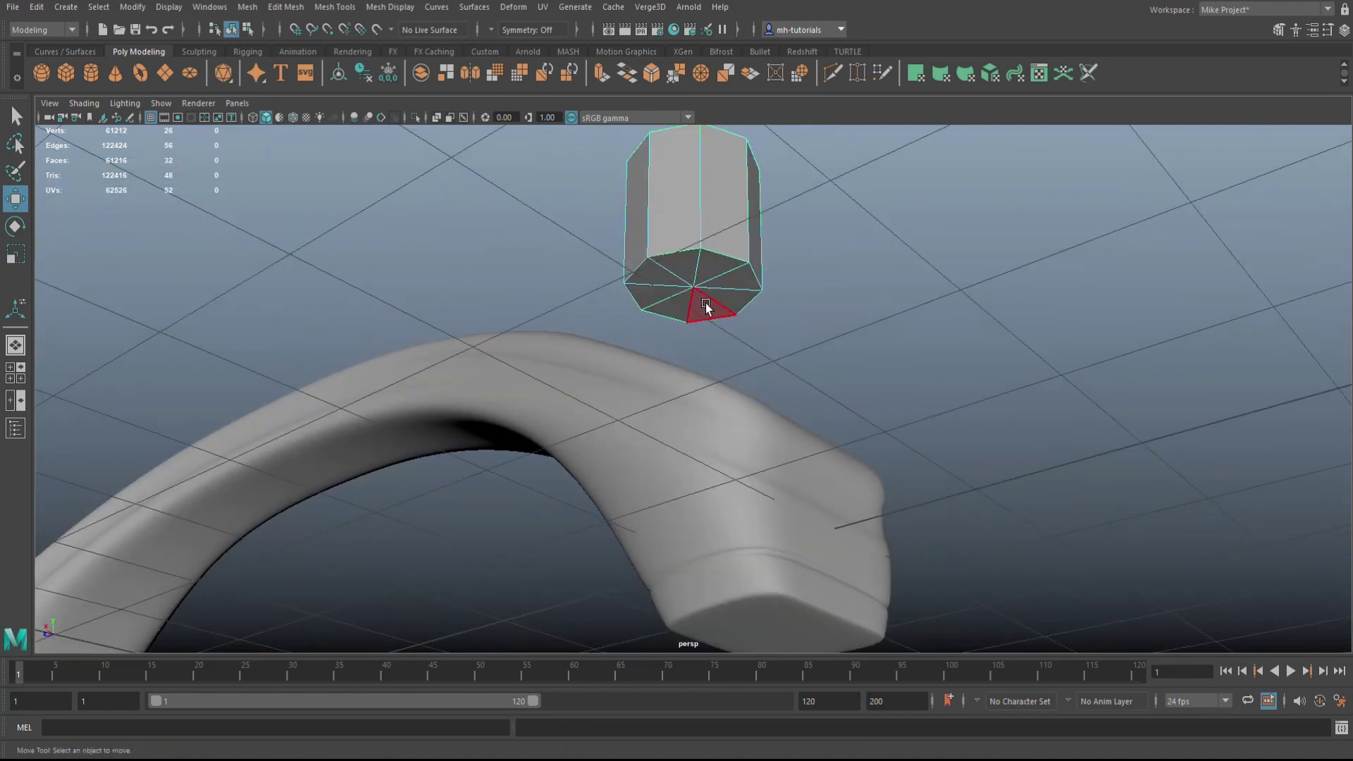
{"action": "mouse_move", "coordinate": [668, 309]}
{"action": "left_mouse_down"}
{"action": "mouse_move", "coordinate": [704, 293]}
{"action": "mouse_move", "coordinate": [670, 290]}
{"action": "mouse_move", "coordinate": [688, 296]}
{"action": "left_mouse_up"}
{"action": "key", "text": "Delete"}
{"action": "right_click_drag", "start_coordinate": [712, 237], "coordinate": [775, 223]}
Step: Inspect the open-bottomed cylinder in smooth preview from below and above, and return it to the unsmoothed mesh
{"action": "left_click", "coordinate": [845, 266]}
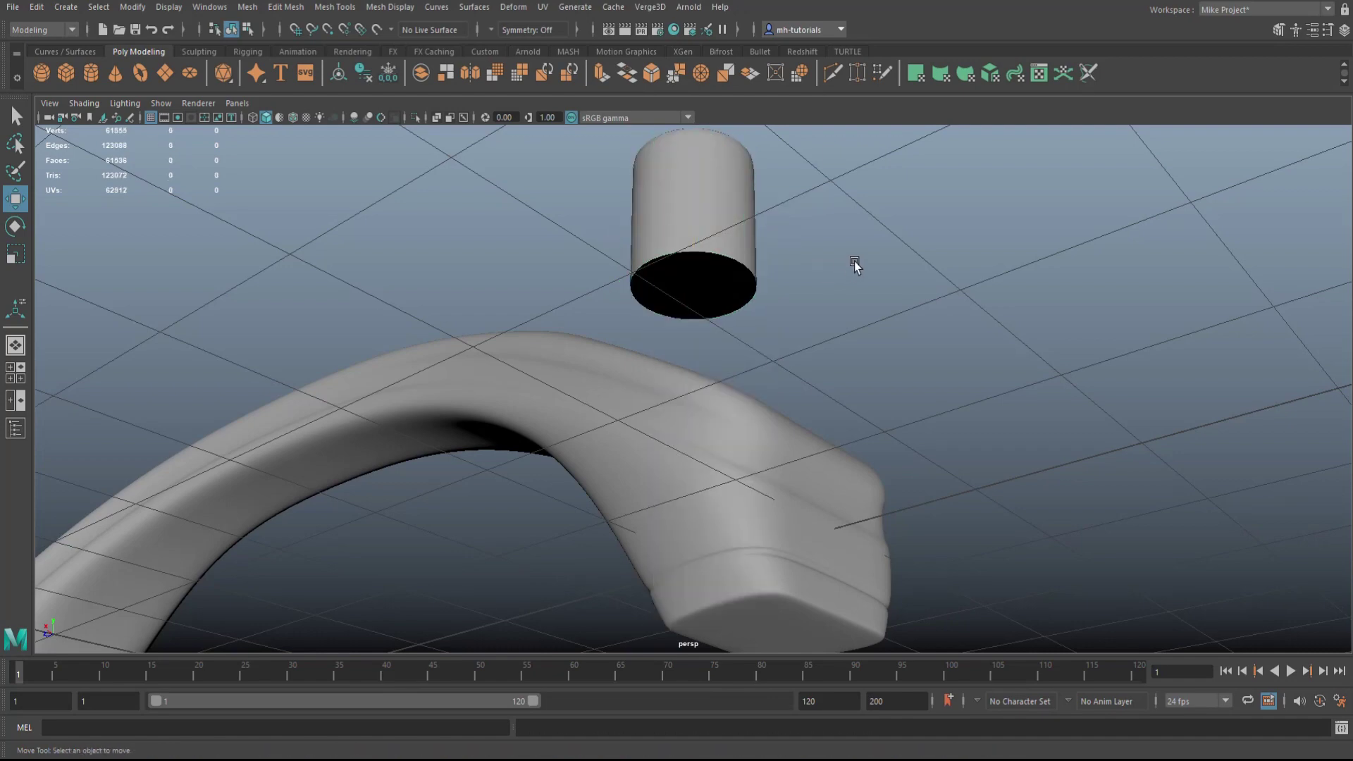
{"action": "left_click_drag", "start_coordinate": [854, 263], "coordinate": [875, 316], "text": "alt"}
{"action": "scroll", "coordinate": [881, 401], "scroll_direction": "down", "scroll_amount": 3}
{"action": "left_click_drag", "start_coordinate": [882, 402], "coordinate": [830, 396], "text": "alt"}
{"action": "left_click", "coordinate": [771, 299]}
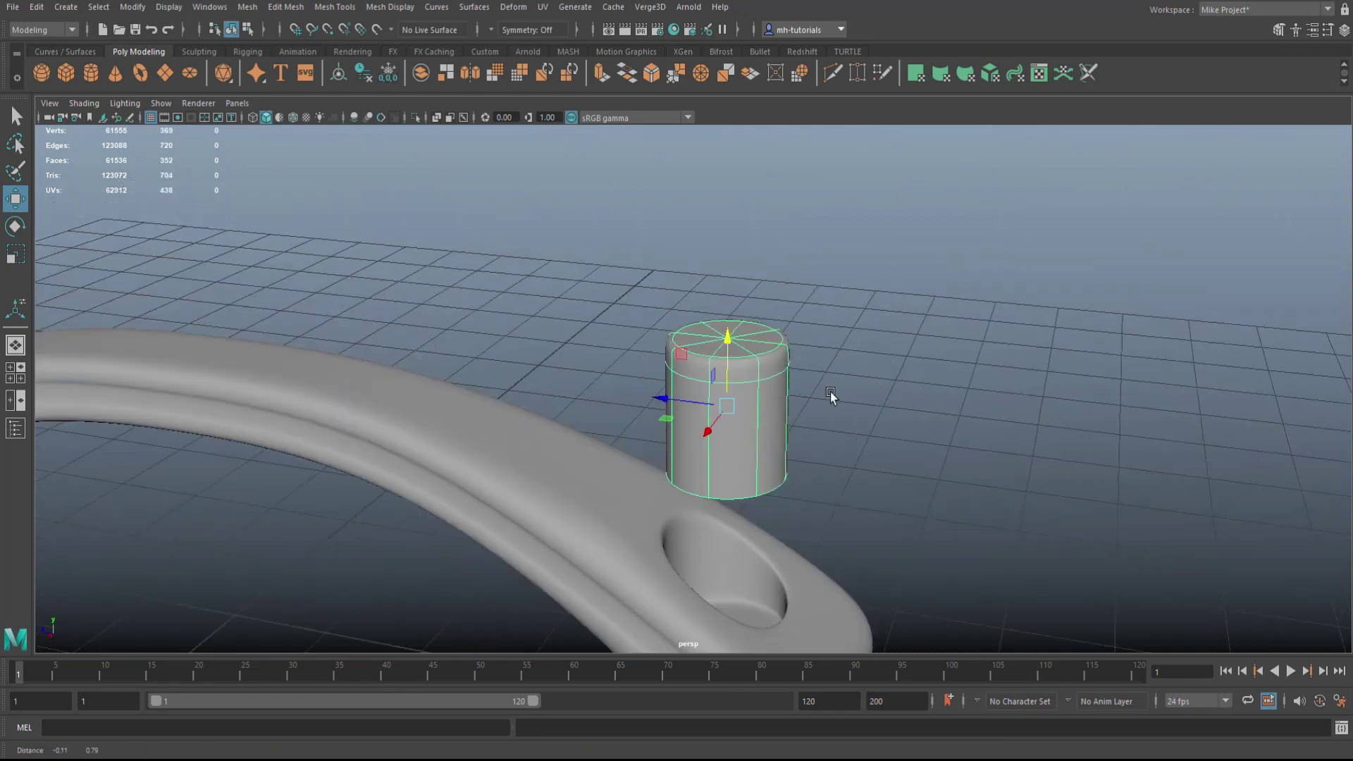
{"action": "key", "text": "1"}
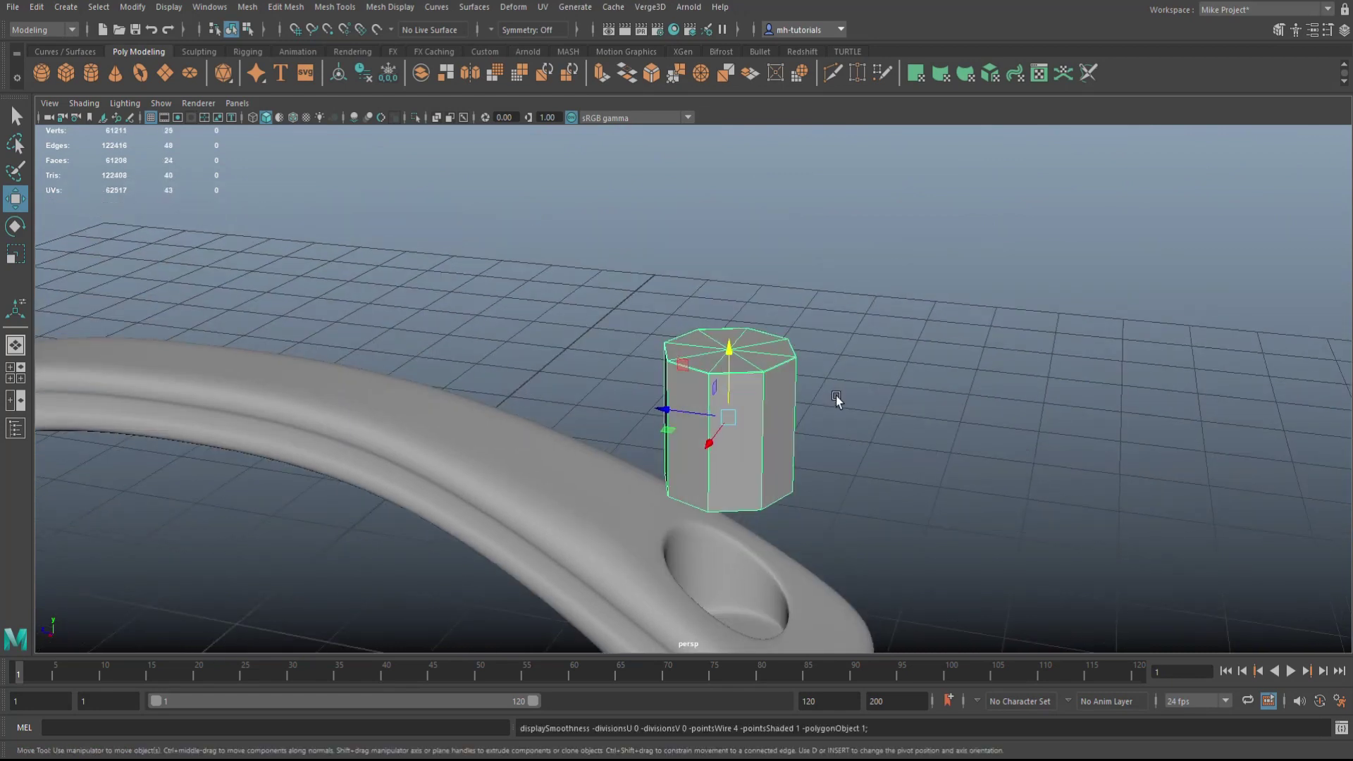
Step: Apply Smooth to the cylinder with 2 divisions and reselect it as an object
{"action": "scroll", "coordinate": [864, 377], "scroll_direction": "down", "scroll_amount": 3}
{"action": "left_click", "coordinate": [248, 7]}
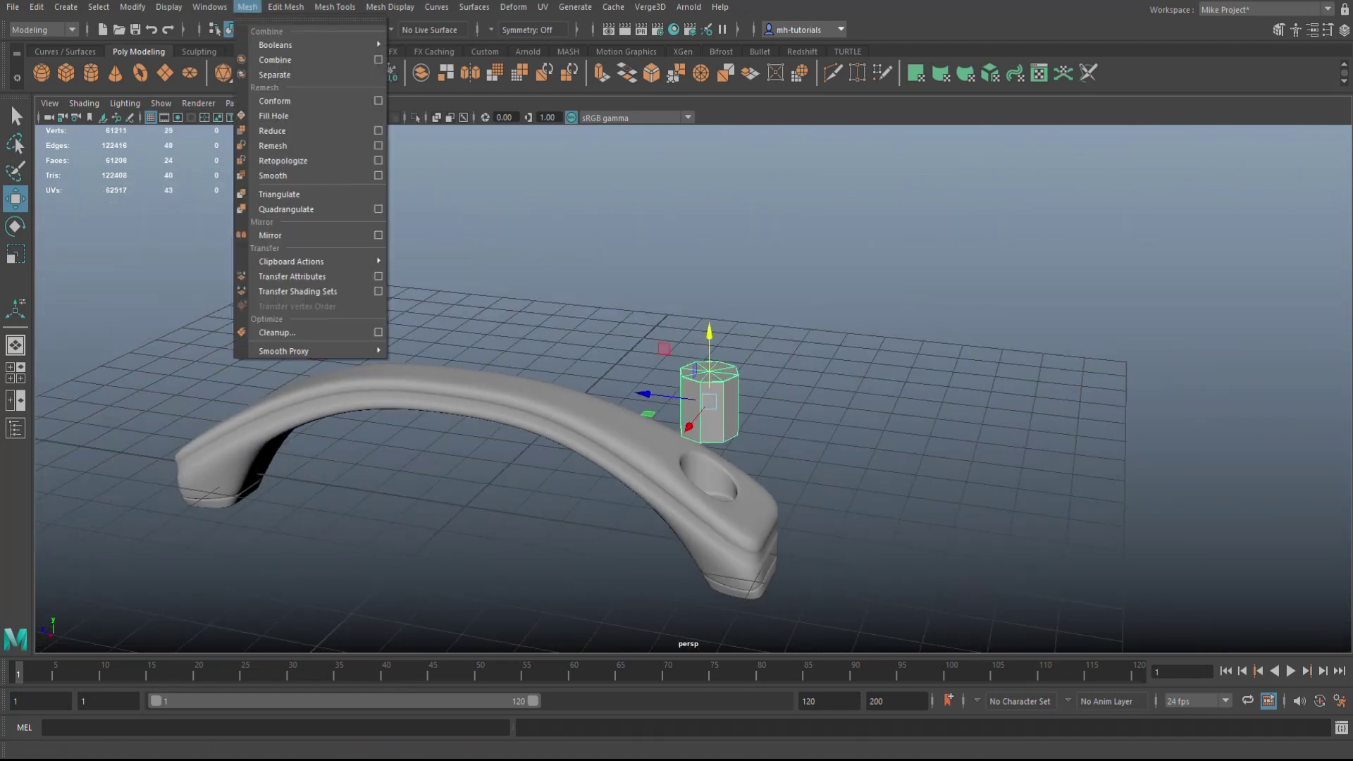
{"action": "left_click", "coordinate": [273, 175]}
{"action": "scroll", "coordinate": [568, 272], "scroll_direction": "down", "scroll_amount": 1}
{"action": "scroll", "coordinate": [799, 351], "scroll_direction": "up", "scroll_amount": 4}
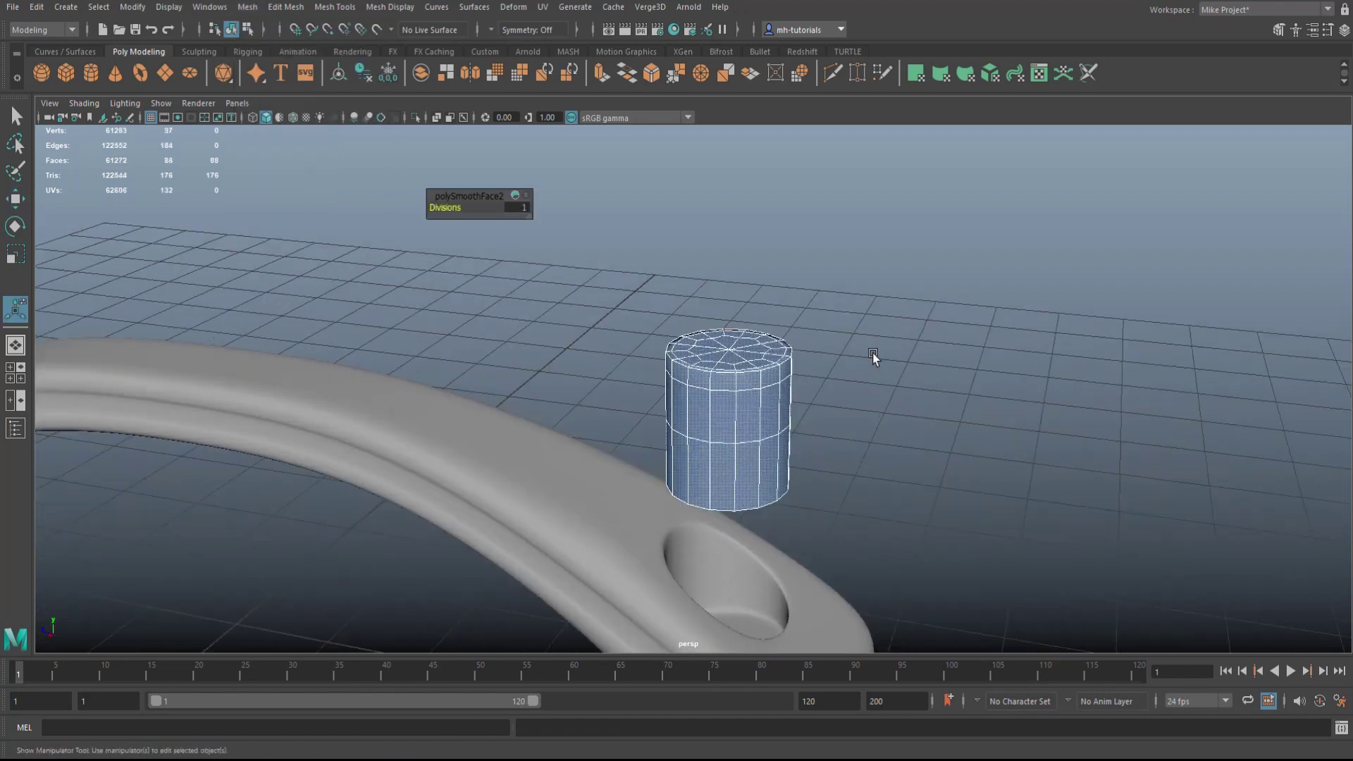
{"action": "left_click", "coordinate": [519, 209]}
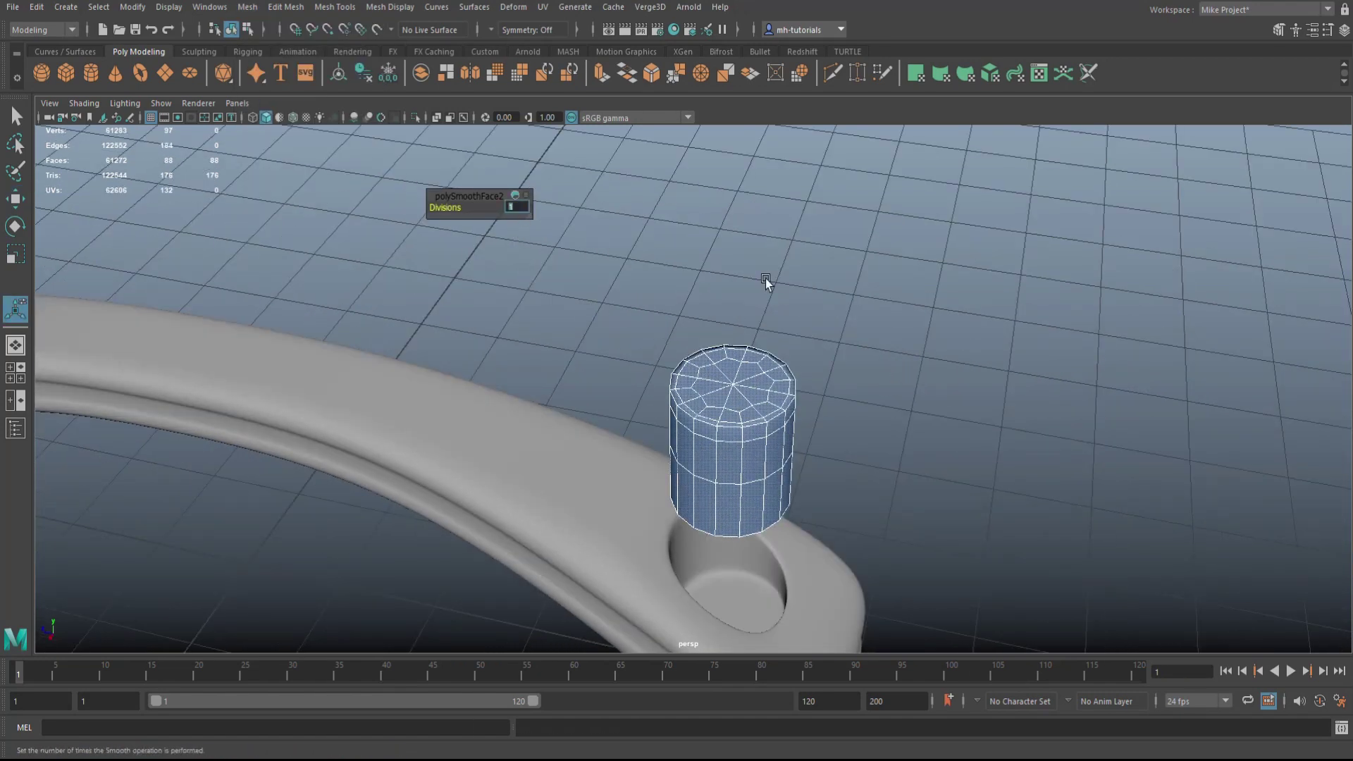
{"action": "type", "text": "2"}
{"action": "key", "text": "Return"}
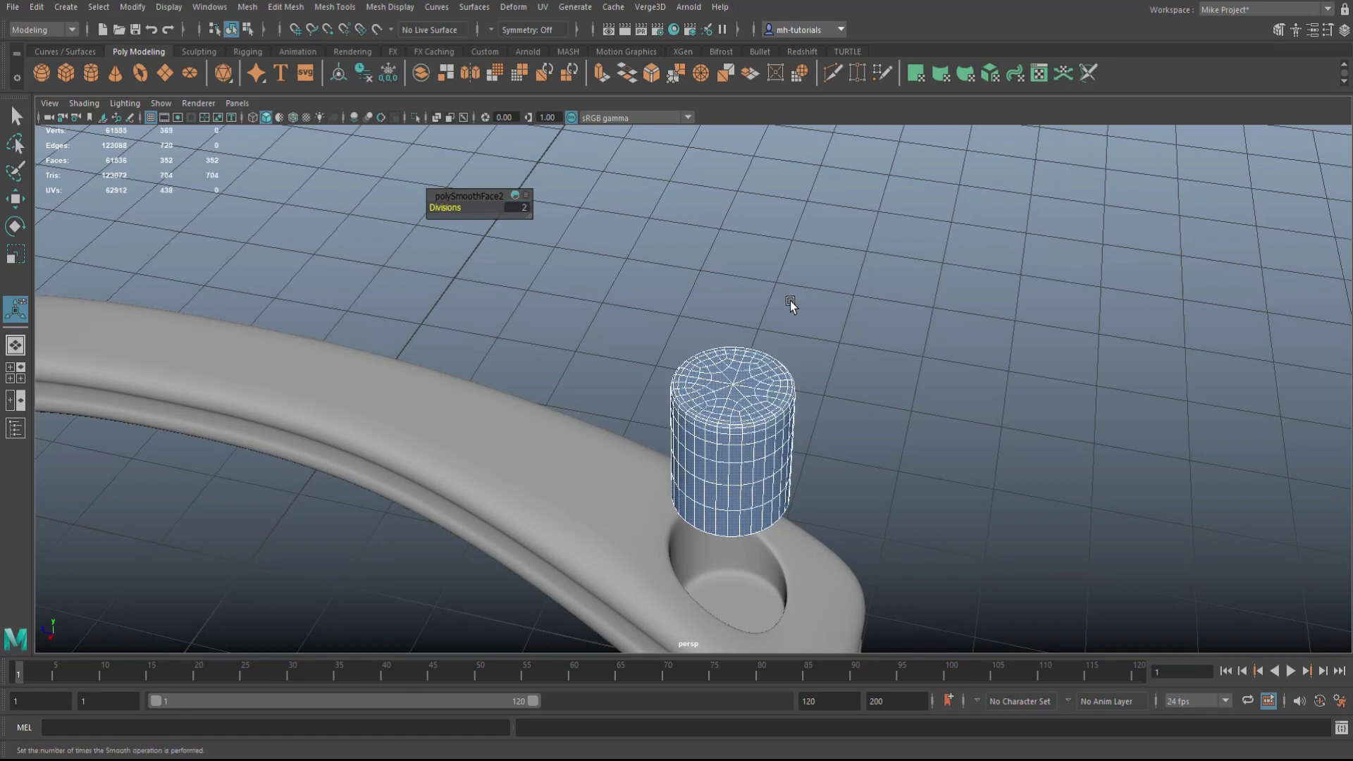
{"action": "left_click", "coordinate": [839, 310]}
{"action": "left_click", "coordinate": [756, 369]}
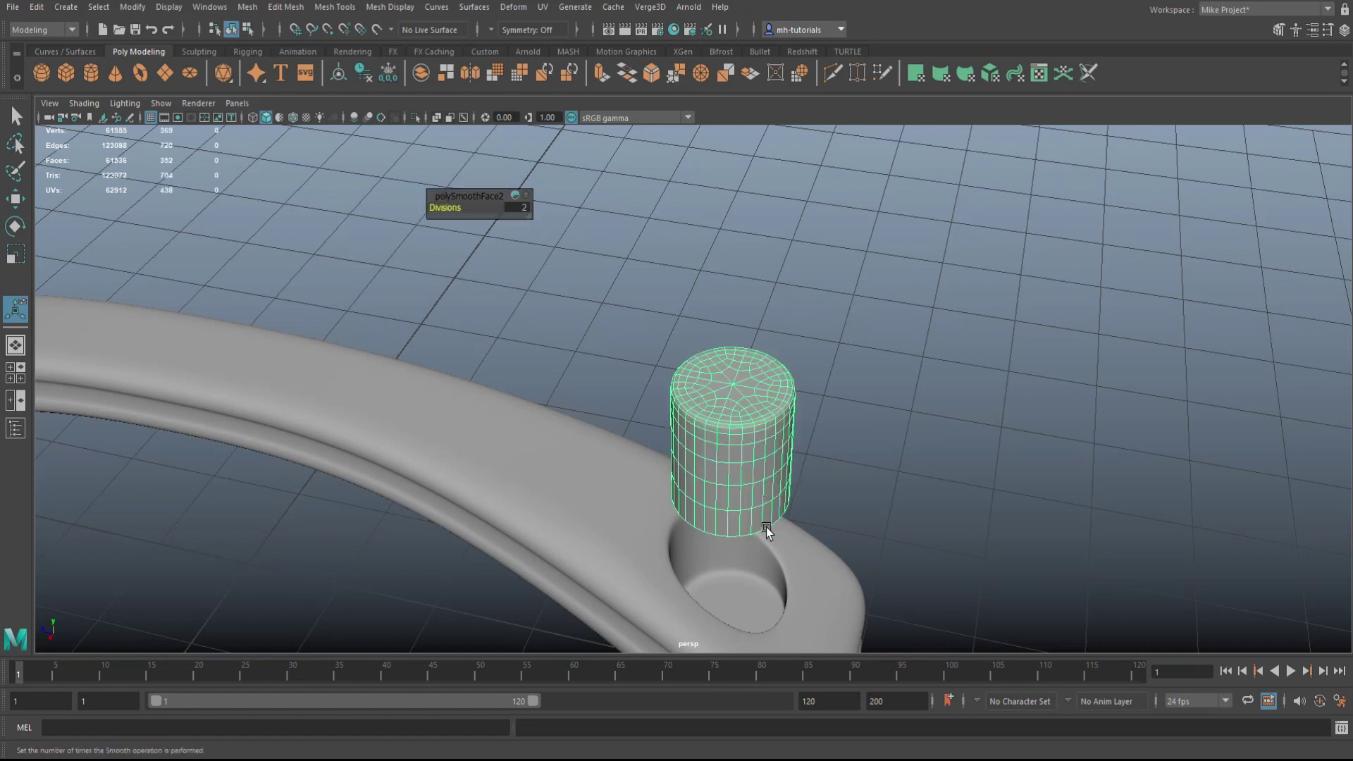
Step: Lower the smoothed cylinder into the bridge's pocket, to about 0.72 on Y
{"action": "key", "text": "w"}
{"action": "left_click_drag", "start_coordinate": [730, 413], "coordinate": [744, 437]}
{"action": "scroll", "coordinate": [803, 471], "scroll_direction": "up", "scroll_amount": 5}
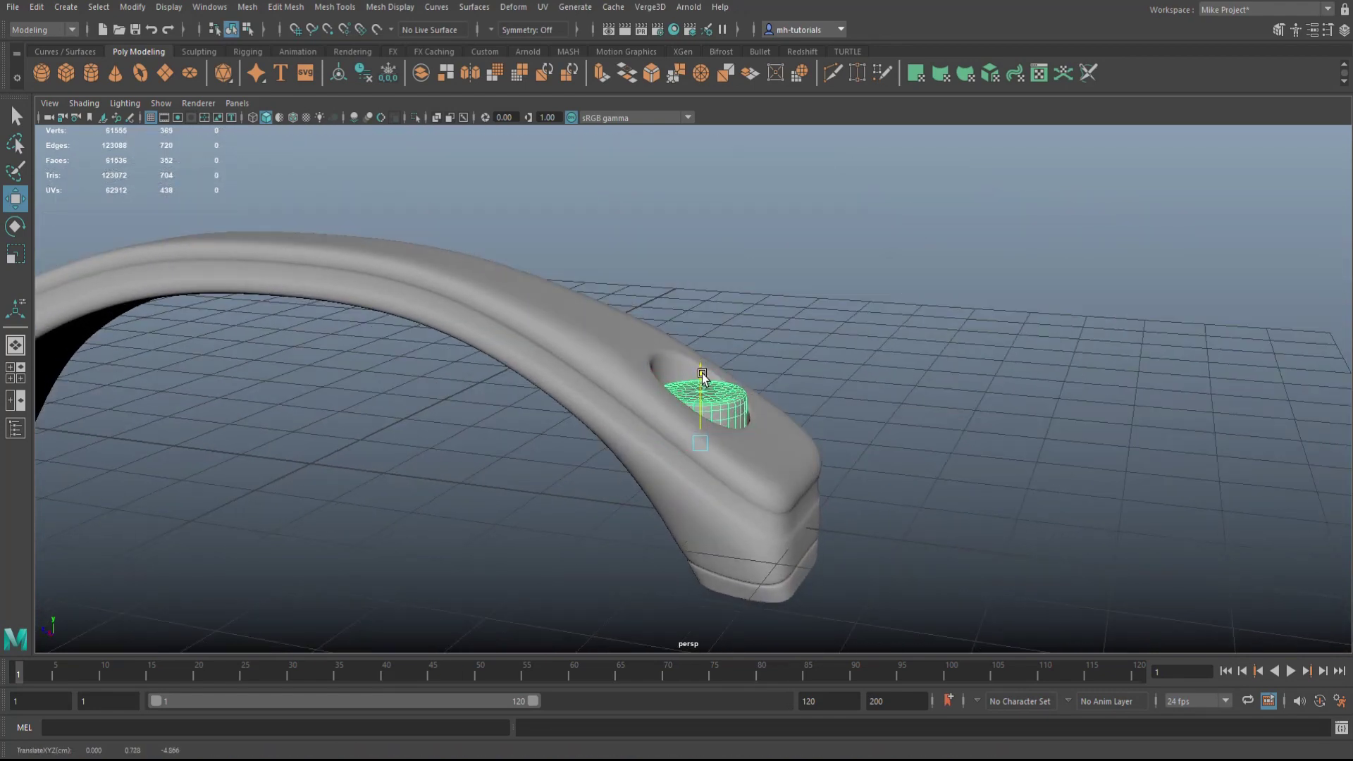
Step: Delete the cylinder's lowest face loop that pokes through the leg's underside, then return to object selection and deselect everything
{"action": "left_click_drag", "start_coordinate": [704, 376], "coordinate": [779, 499], "text": "alt"}
{"action": "scroll", "coordinate": [716, 538], "scroll_direction": "up", "scroll_amount": 4}
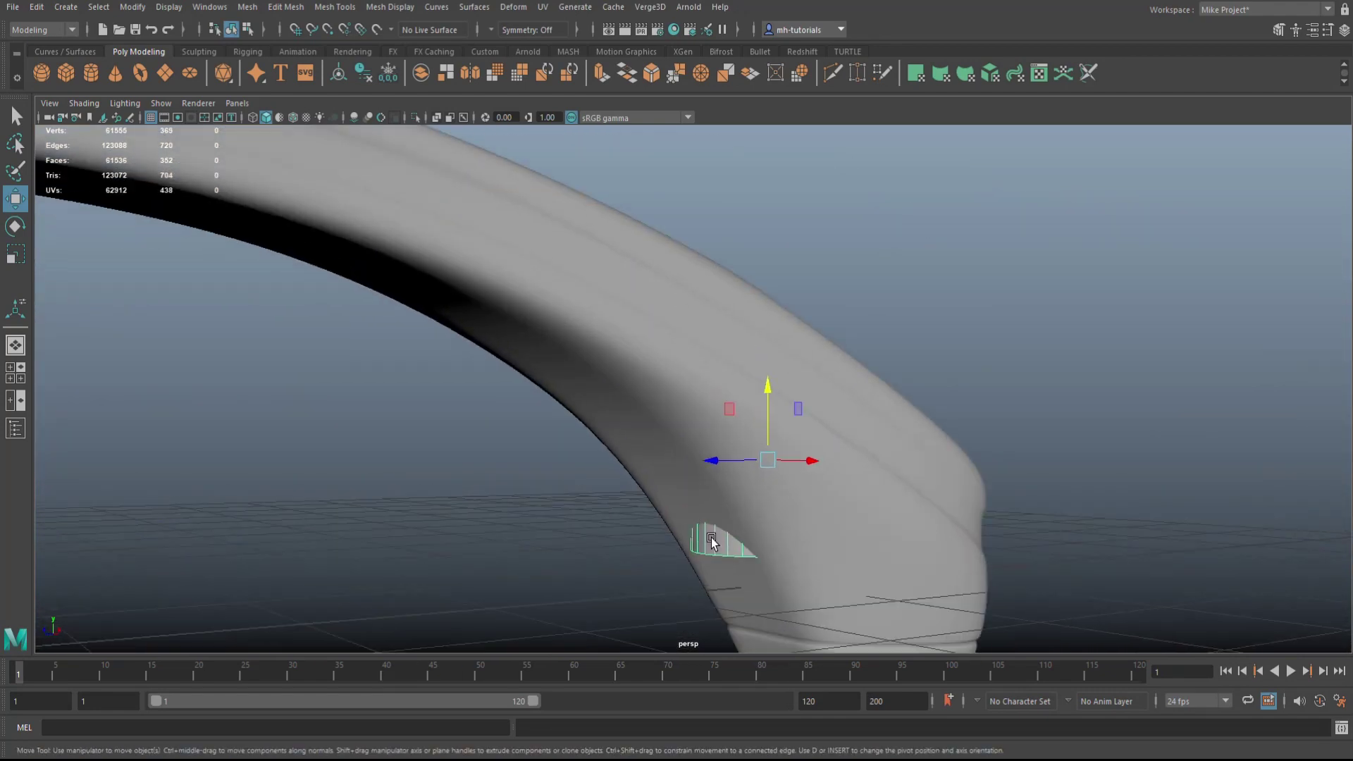
{"action": "right_click_drag", "start_coordinate": [715, 539], "coordinate": [716, 467]}
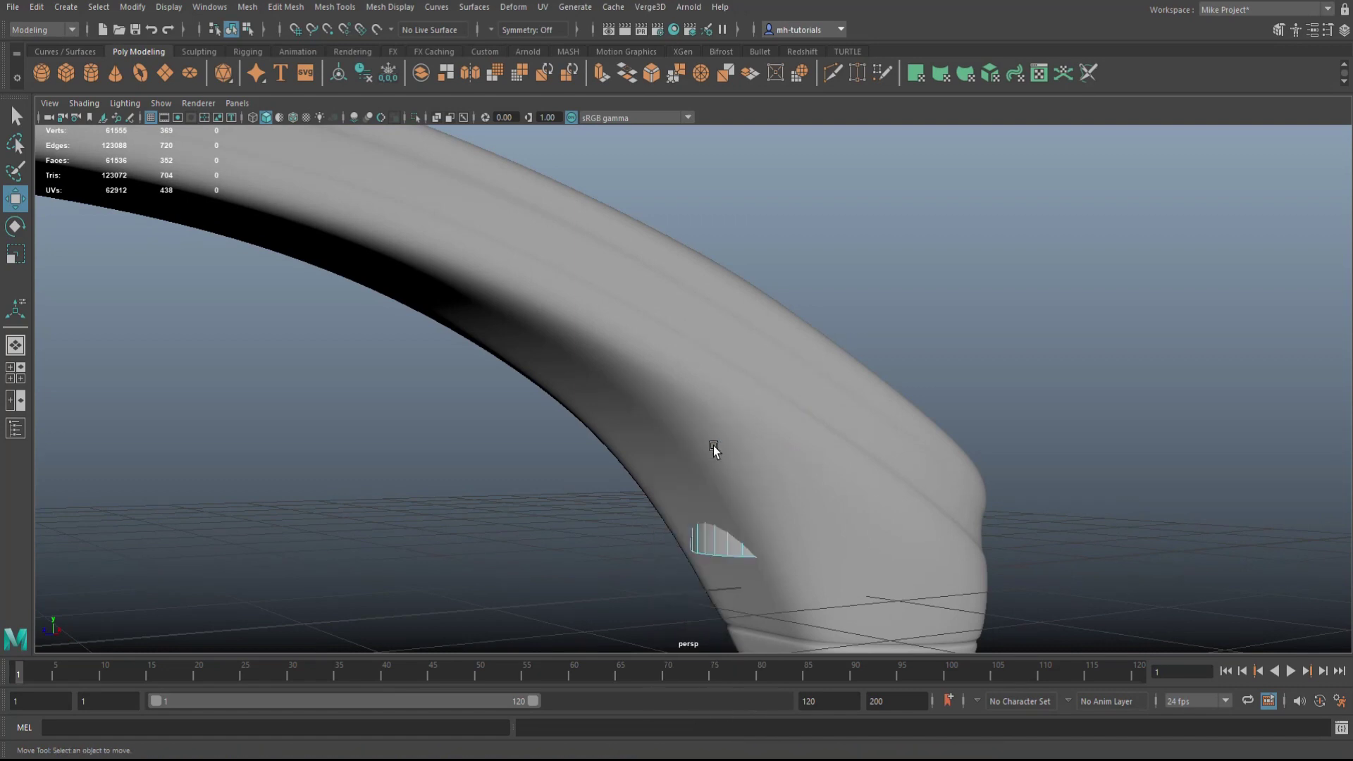
{"action": "left_click", "coordinate": [721, 534]}
{"action": "double_click", "coordinate": [711, 549]}
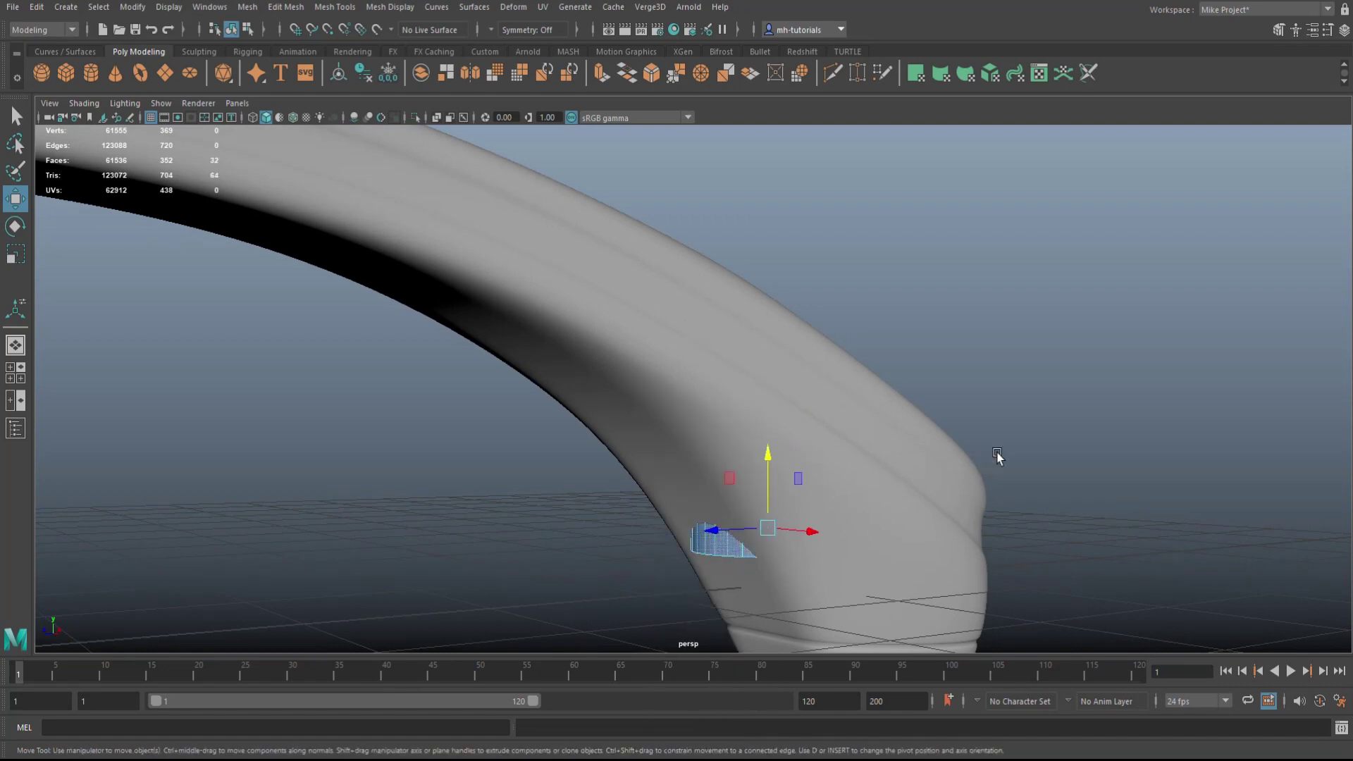
{"action": "left_click_drag", "start_coordinate": [997, 457], "coordinate": [819, 450], "text": "alt"}
{"action": "key", "text": "Delete"}
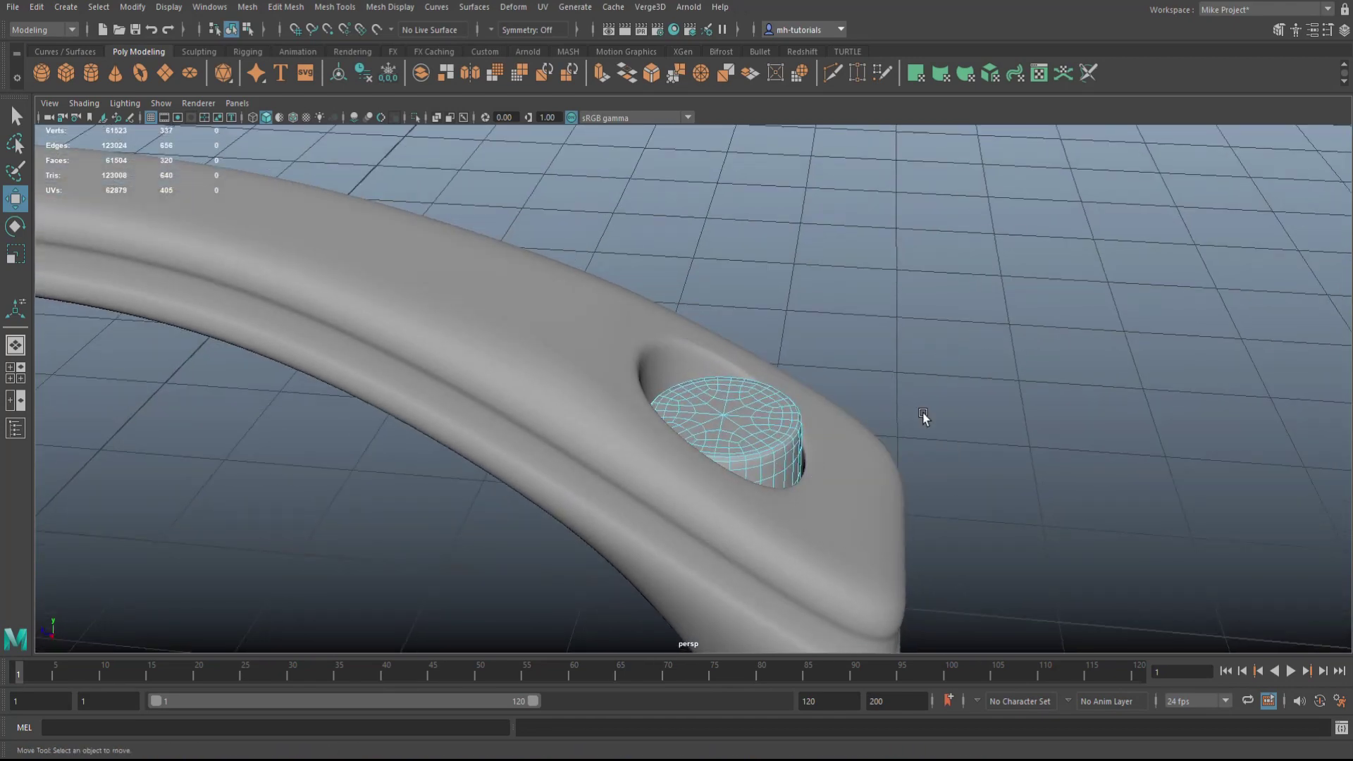
{"action": "right_click_drag", "start_coordinate": [884, 381], "coordinate": [916, 434]}
{"action": "right_click_drag", "start_coordinate": [949, 362], "coordinate": [950, 363]}
{"action": "left_click", "coordinate": [857, 448]}
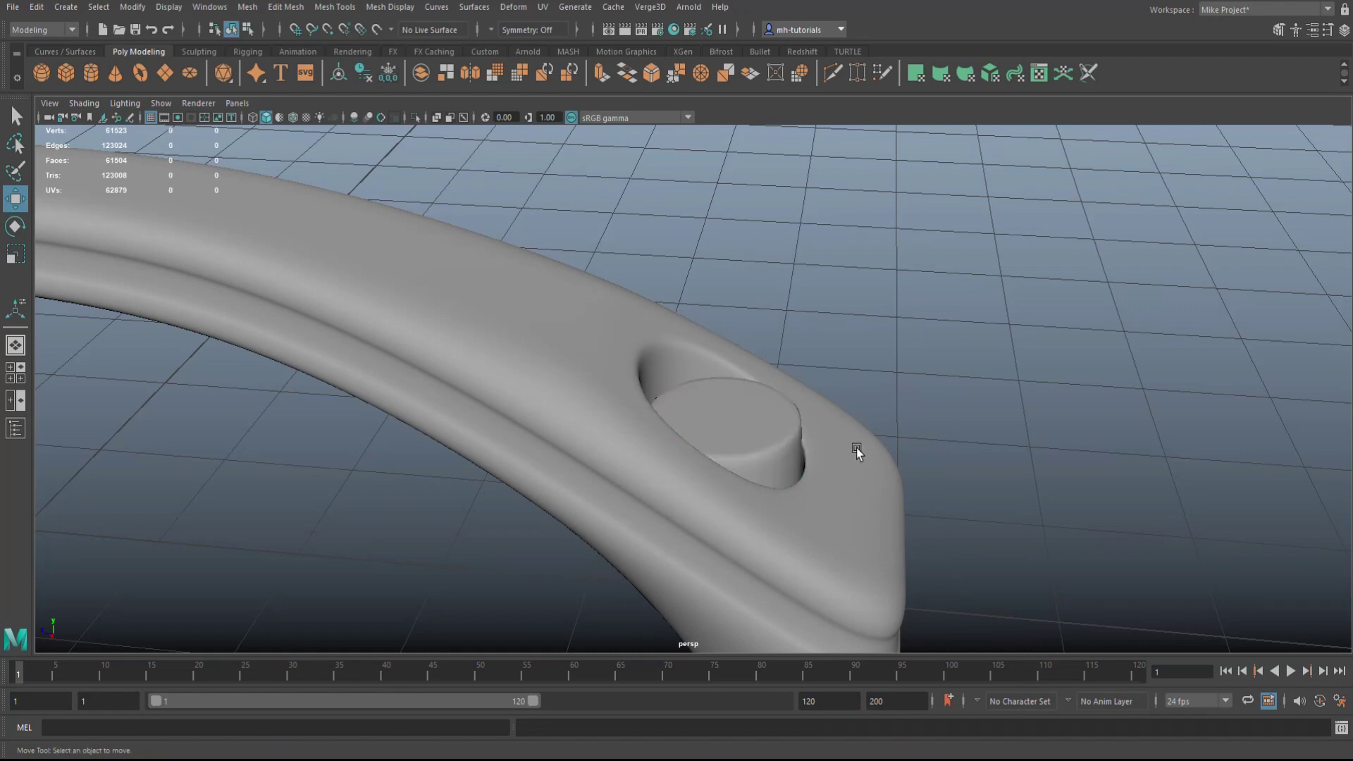
Step: Create a polygon cube above the pocket, scale it into a thin upright slab about 0.16 × 1 × 0.81, and switch to face selection
{"action": "mouse_move", "coordinate": [856, 448]}
{"action": "left_mouse_down", "text": "alt"}
{"action": "mouse_move", "coordinate": [972, 441]}
{"action": "mouse_move", "coordinate": [888, 498]}
{"action": "mouse_move", "coordinate": [906, 447]}
{"action": "mouse_move", "coordinate": [991, 442]}
{"action": "mouse_move", "coordinate": [878, 444]}
{"action": "left_mouse_up", "text": "alt"}
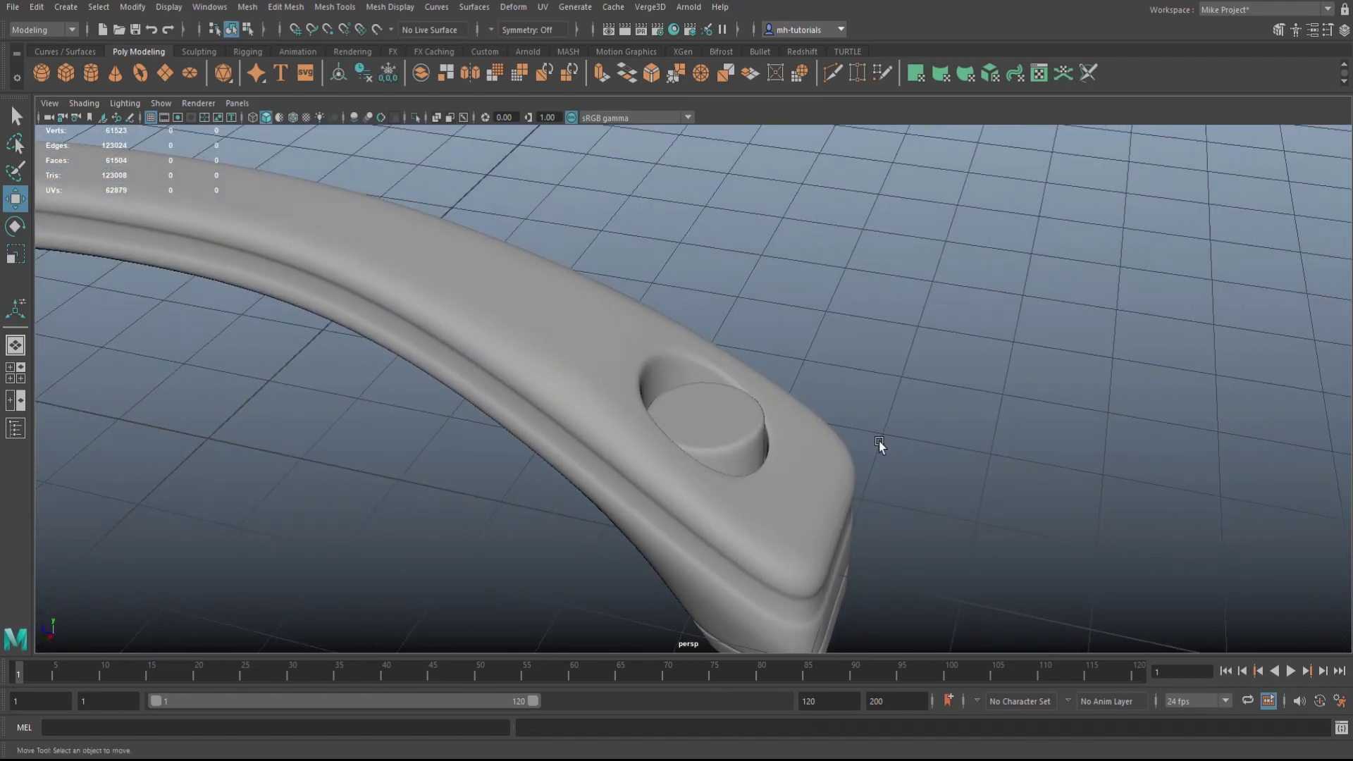
{"action": "left_click", "coordinate": [64, 73]}
{"action": "left_click_drag", "start_coordinate": [159, 448], "coordinate": [717, 282]}
{"action": "key", "text": "r"}
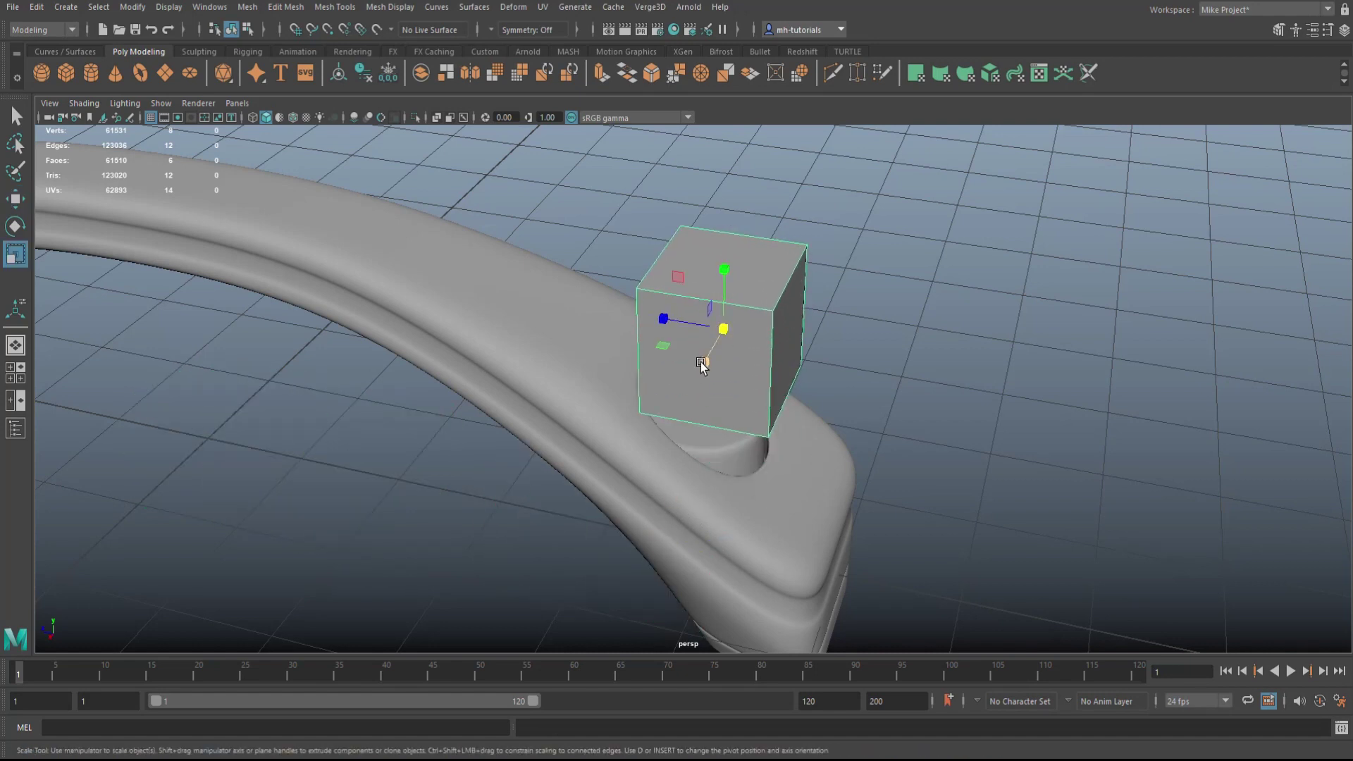
{"action": "left_click_drag", "start_coordinate": [701, 363], "coordinate": [681, 323]}
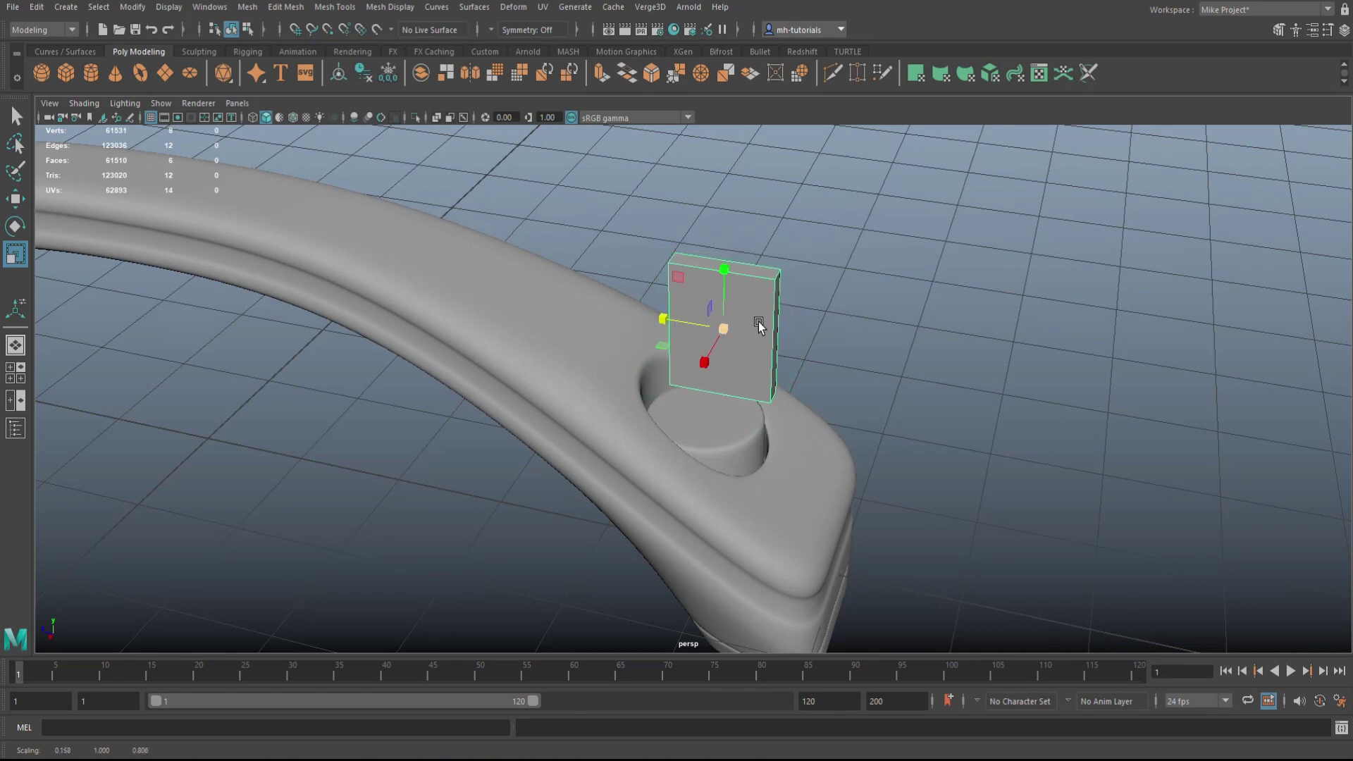
{"action": "right_click_drag", "start_coordinate": [880, 310], "coordinate": [874, 366]}
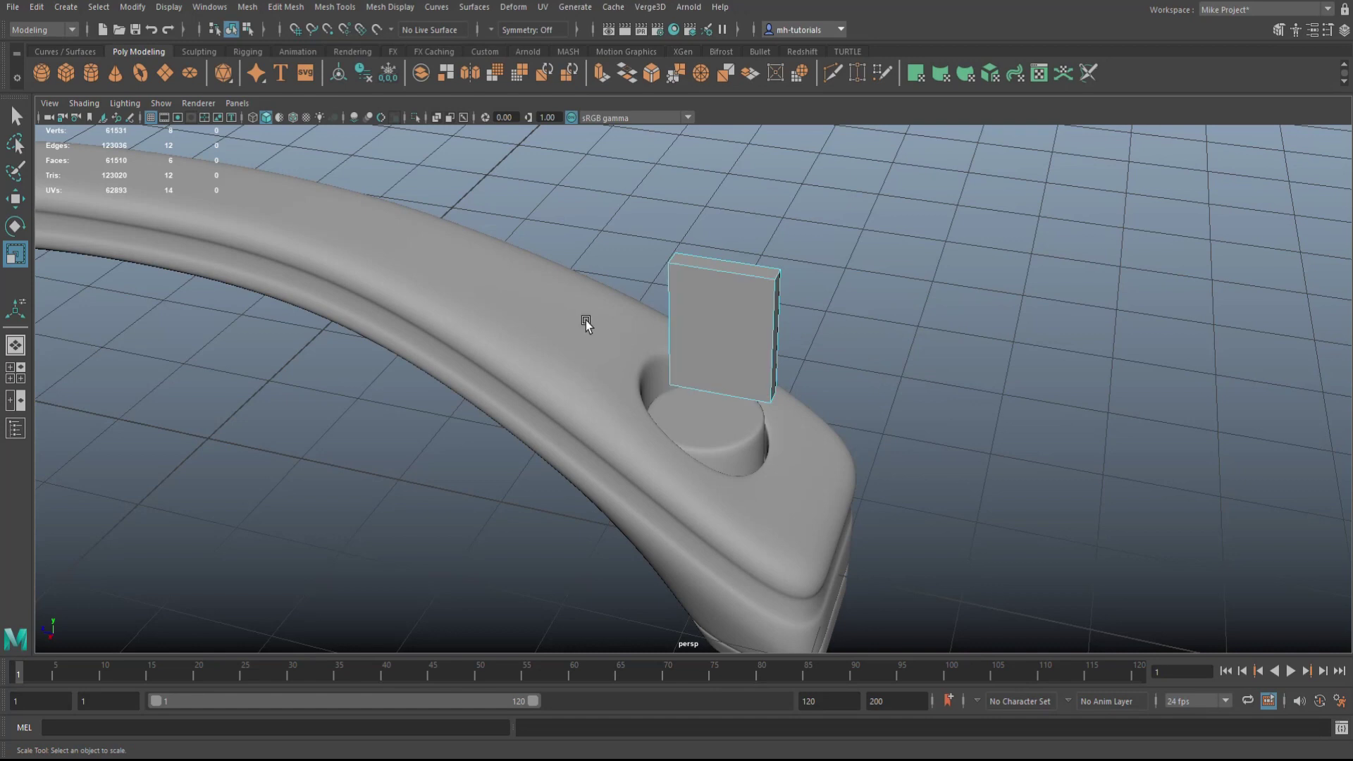
Step: Delete every face of the slab except the top one, then extrude that face's border edges upward into thin walls
{"action": "left_click_drag", "start_coordinate": [586, 324], "coordinate": [1016, 519]}
{"action": "key", "text": "Delete"}
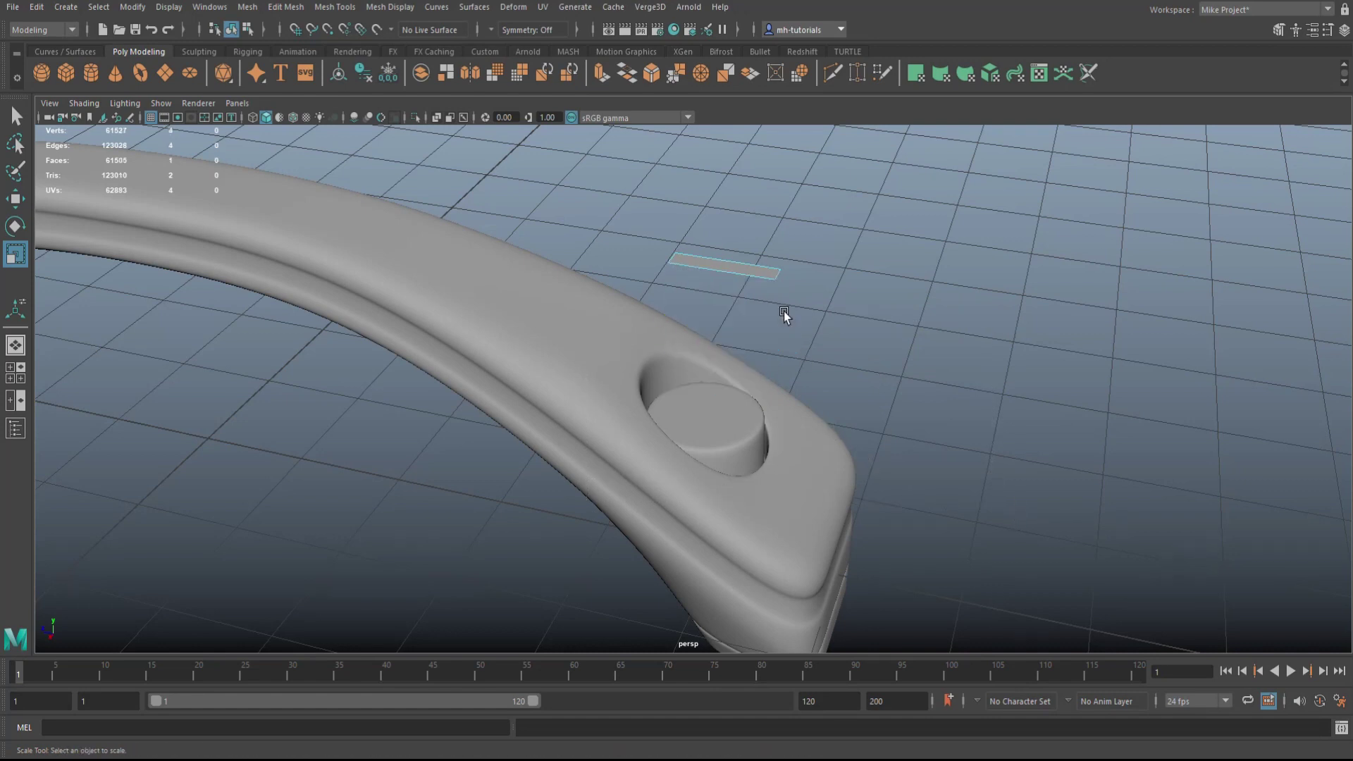
{"action": "right_click_drag", "start_coordinate": [762, 279], "coordinate": [761, 251]}
{"action": "left_click", "coordinate": [755, 279]}
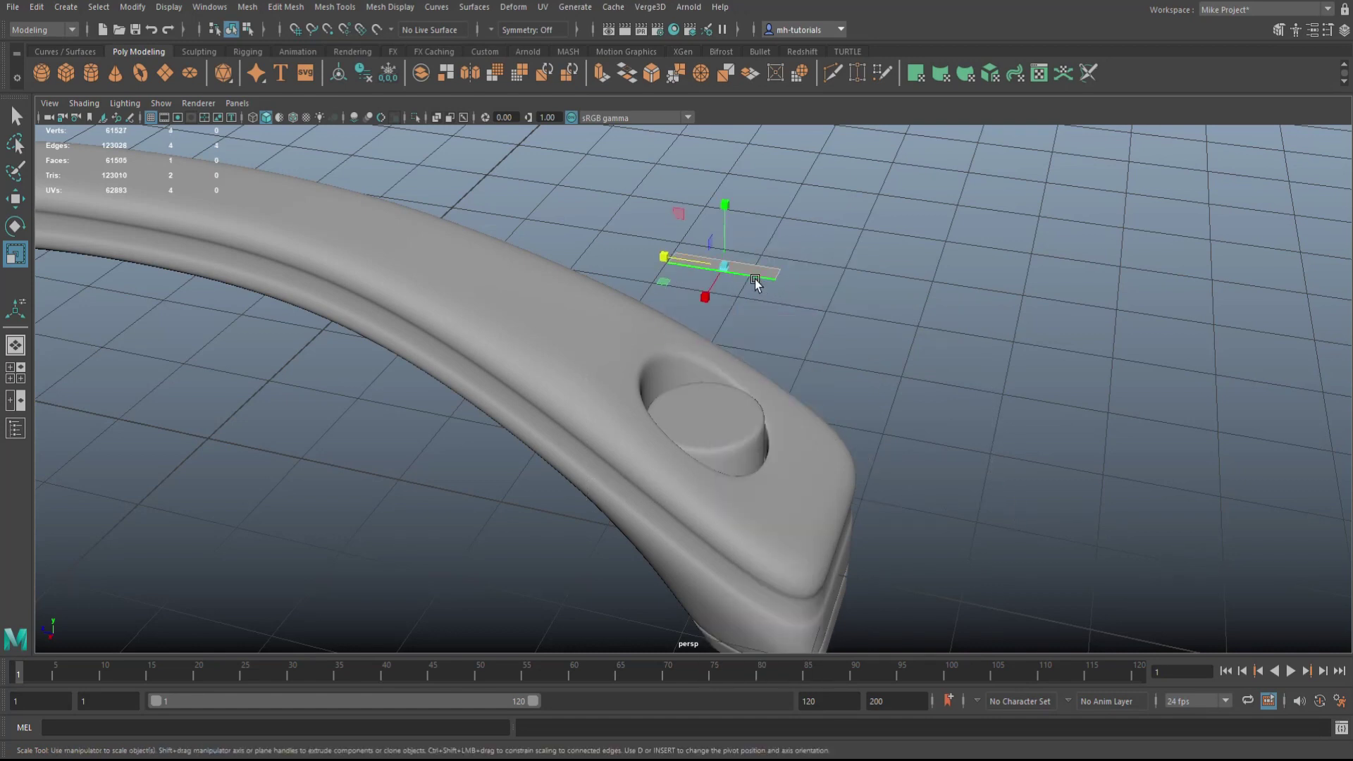
{"action": "key", "text": "ctrl+e"}
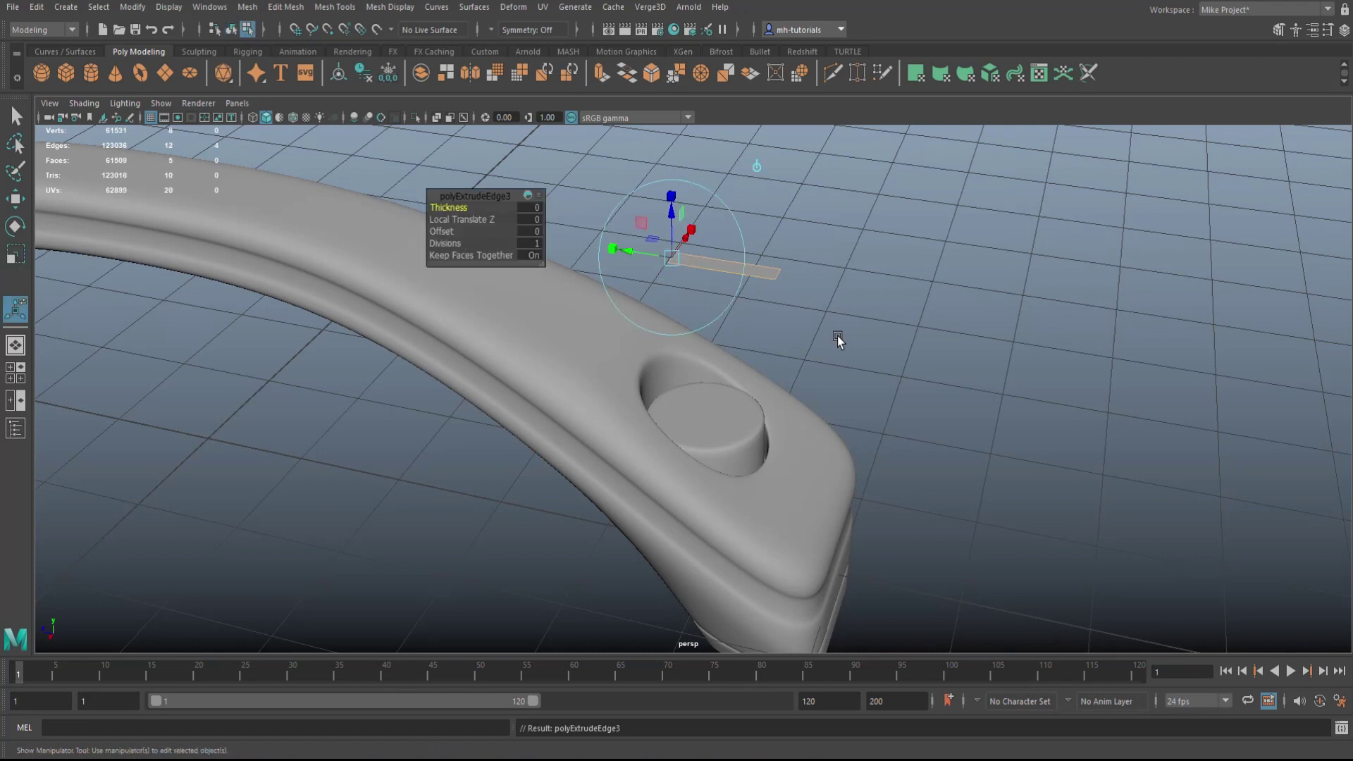
{"action": "key", "text": "w"}
{"action": "left_click_drag", "start_coordinate": [720, 209], "coordinate": [726, 261]}
Step: Extrude the walls' upper border edges and scale them outward into a flat rim around the recess
{"action": "key", "text": "ctrl+e"}
{"action": "key", "text": "r"}
{"action": "key", "text": "f"}
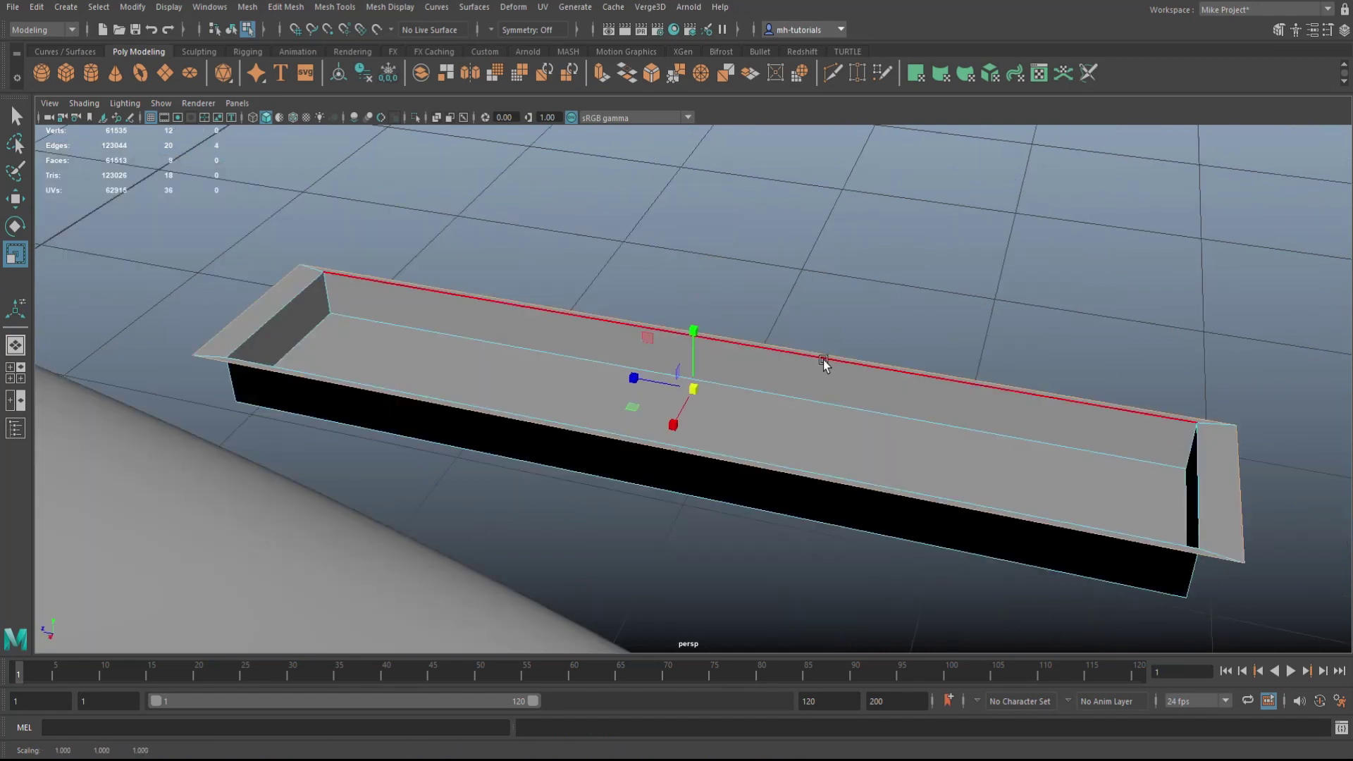
Step: Extrude the rim's outer border edges and move them down to form the frame's outer walls
{"action": "left_click_drag", "start_coordinate": [830, 368], "coordinate": [623, 399], "text": "alt"}
{"action": "scroll", "coordinate": [462, 401], "scroll_direction": "down", "scroll_amount": 3}
{"action": "left_click_drag", "start_coordinate": [463, 402], "coordinate": [530, 404], "text": "alt"}
{"action": "key", "text": "ctrl+e"}
{"action": "key", "text": "w"}
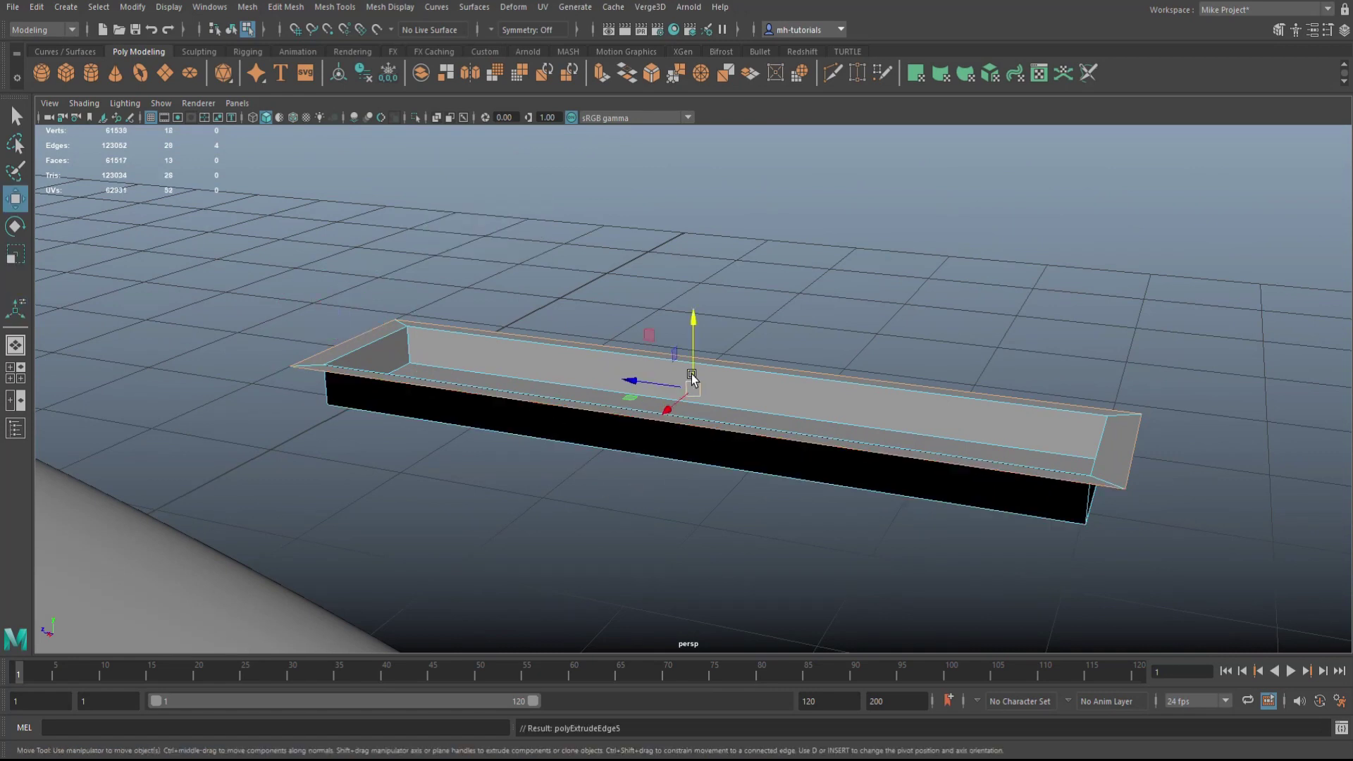
{"action": "left_click_drag", "start_coordinate": [696, 323], "coordinate": [700, 359]}
Step: Scale the outer walls' bottom edges outward so the frame's sides slope, then return to object selection
{"action": "key", "text": "r"}
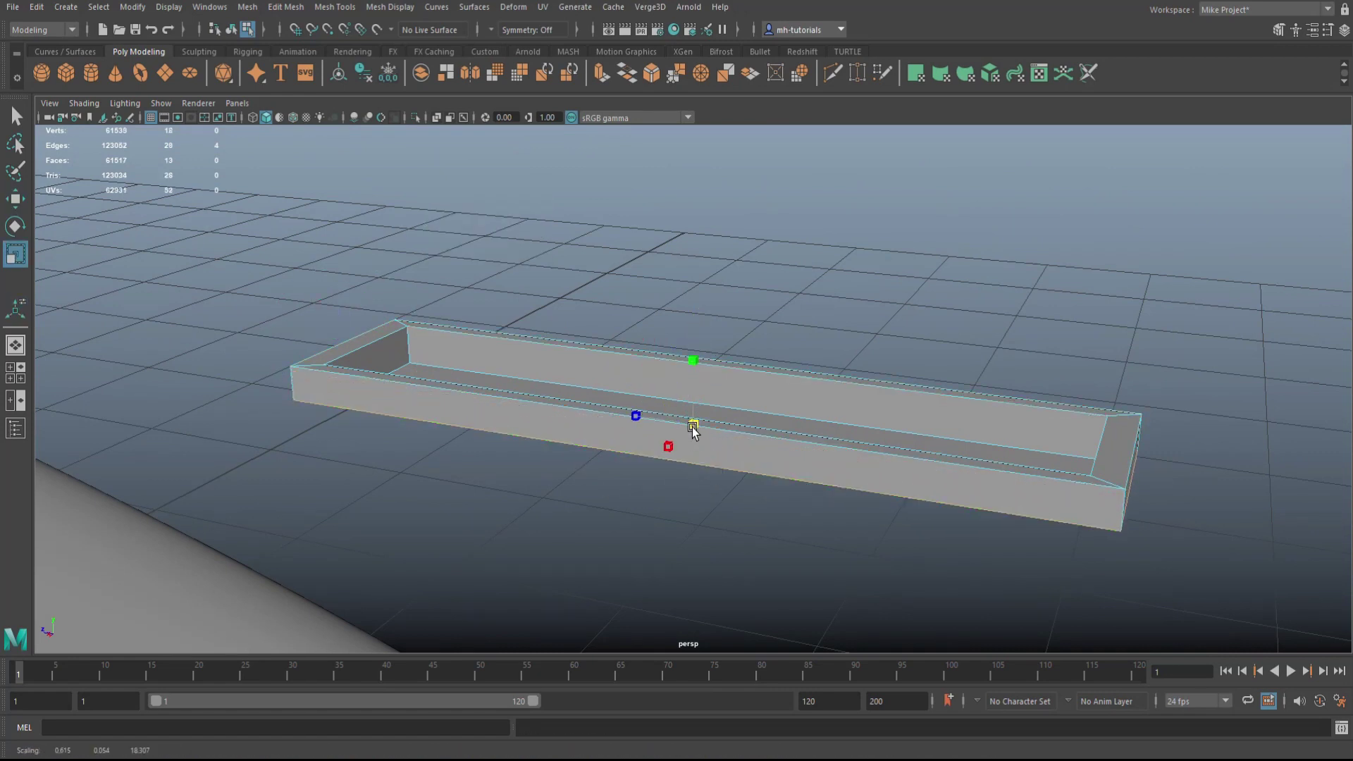
{"action": "left_click_drag", "start_coordinate": [695, 426], "coordinate": [721, 437]}
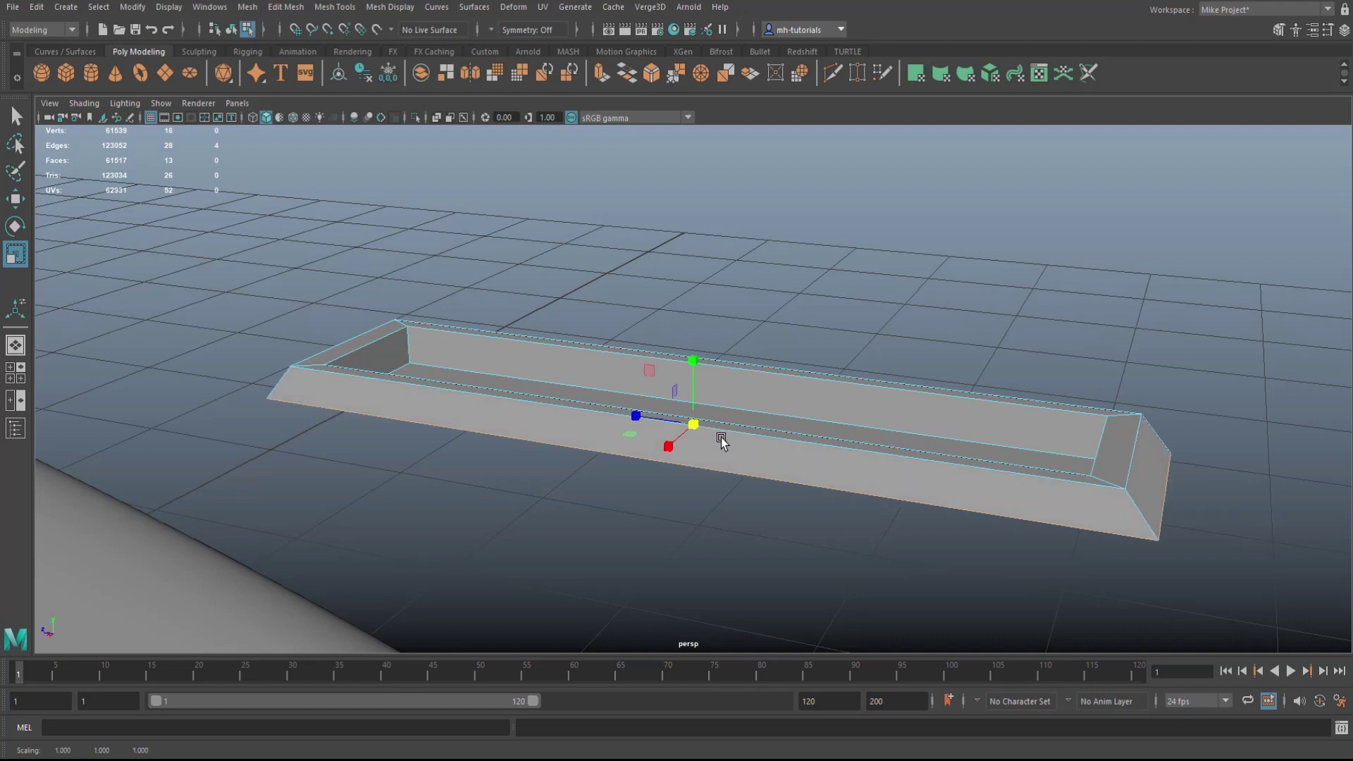
{"action": "scroll", "coordinate": [710, 487], "scroll_direction": "down", "scroll_amount": 3}
{"action": "left_click_drag", "start_coordinate": [728, 492], "coordinate": [613, 481], "text": "alt"}
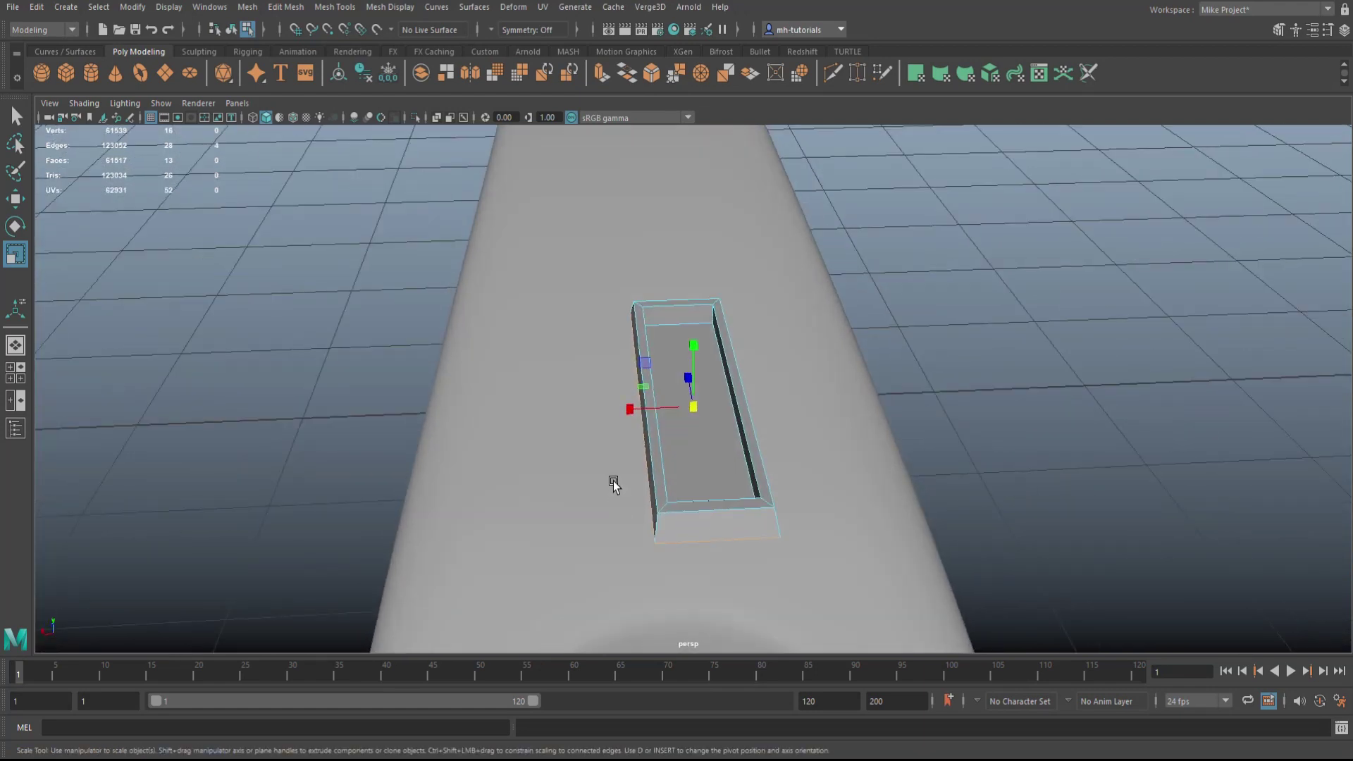
{"action": "left_click_drag", "start_coordinate": [627, 408], "coordinate": [625, 363]}
{"action": "right_click_drag", "start_coordinate": [625, 363], "coordinate": [689, 339]}
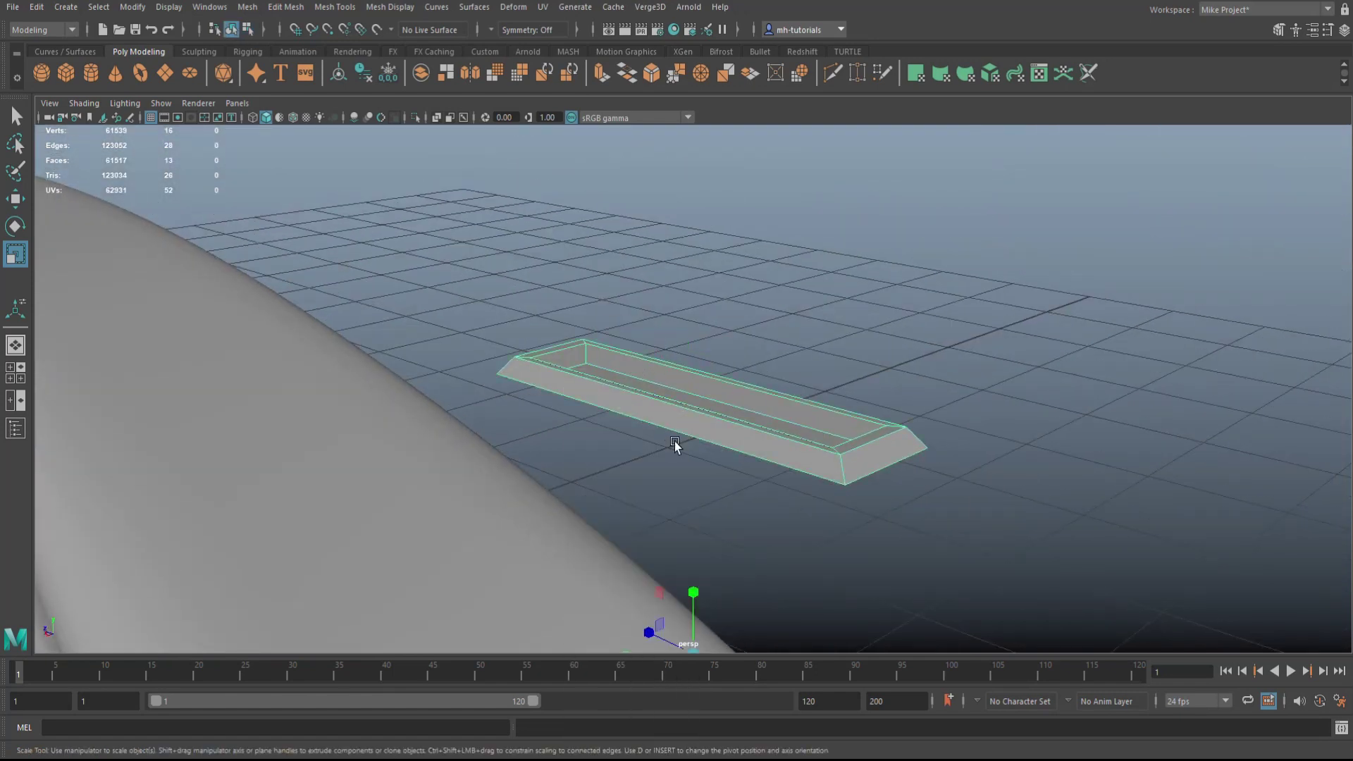
Step: Lower the rectangular frame onto the cylinder's top, to about 0.73 on Y
{"action": "scroll", "coordinate": [677, 448], "scroll_direction": "down", "scroll_amount": 2}
{"action": "left_click_drag", "start_coordinate": [671, 470], "coordinate": [670, 505], "text": "alt"}
{"action": "key", "text": "w"}
{"action": "left_click_drag", "start_coordinate": [696, 431], "coordinate": [694, 684]}
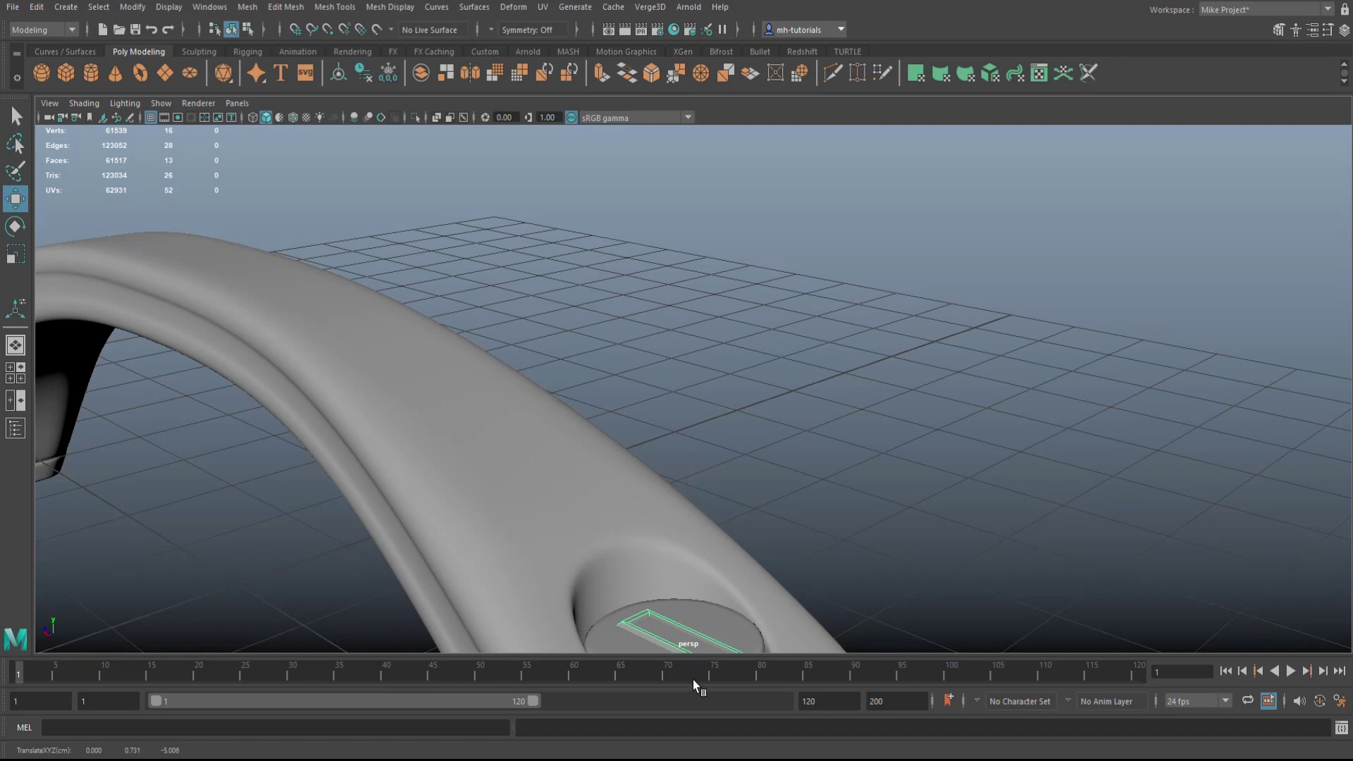
Step: Center the frame over the cylinder along Z, scale it to about 0.10 × 0.62 × 0.49, and raise it onto the top surface
{"action": "key", "text": "f"}
{"action": "scroll", "coordinate": [748, 583], "scroll_direction": "down", "scroll_amount": 3}
{"action": "left_click_drag", "start_coordinate": [579, 636], "coordinate": [648, 673], "text": "alt"}
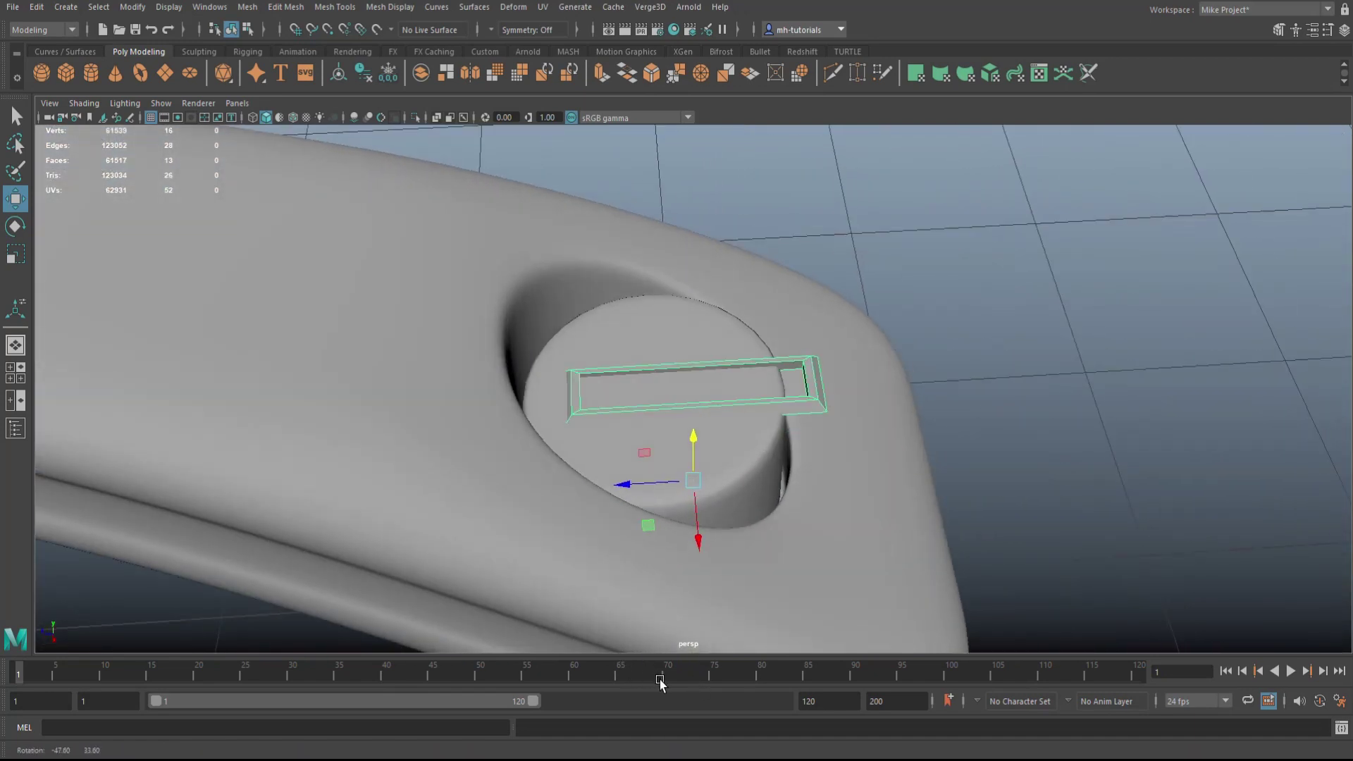
{"action": "left_click_drag", "start_coordinate": [621, 483], "coordinate": [592, 494]}
{"action": "key", "text": "r"}
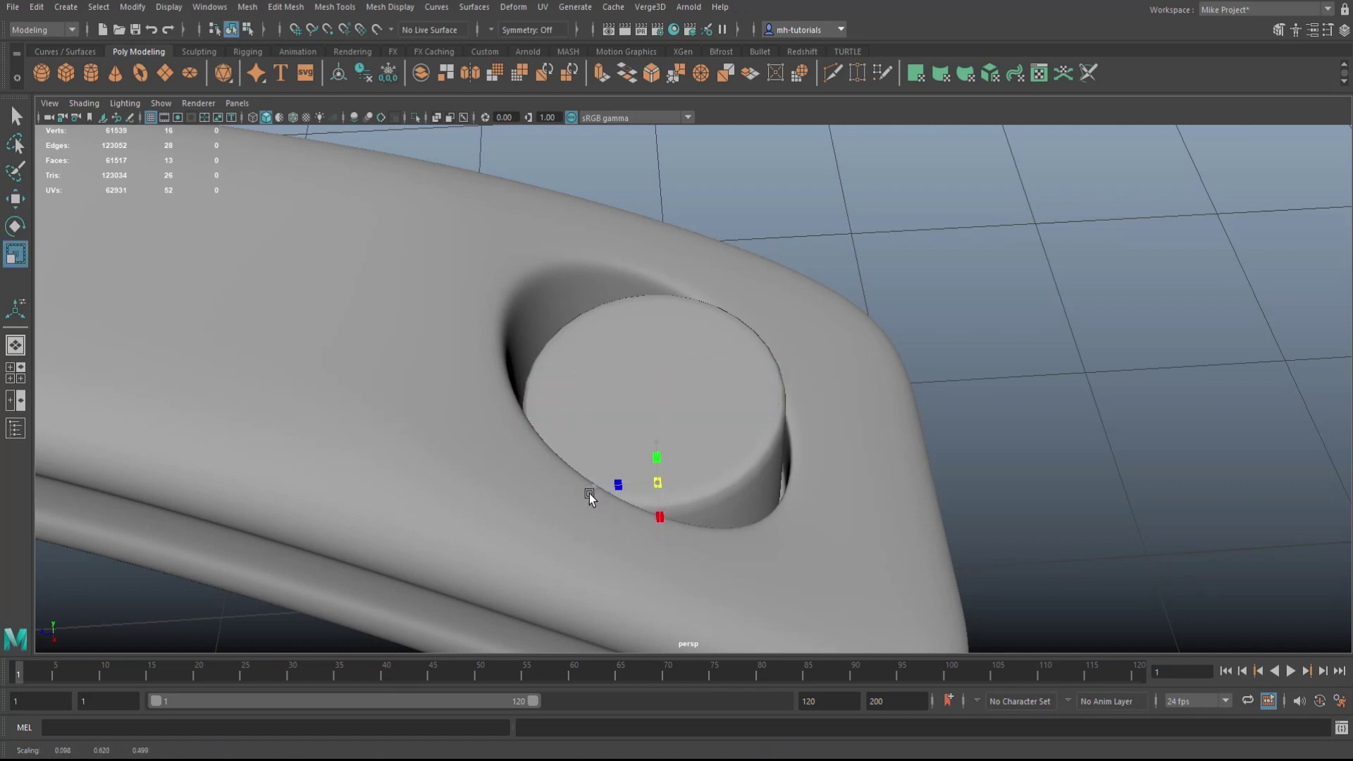
{"action": "key", "text": "w"}
{"action": "left_click_drag", "start_coordinate": [668, 444], "coordinate": [649, 399]}
Step: Lengthen the frame across the cylinder by scaling the vertices of both its ends apart along Z, then return to object selection
{"action": "scroll", "coordinate": [686, 472], "scroll_direction": "up", "scroll_amount": 2}
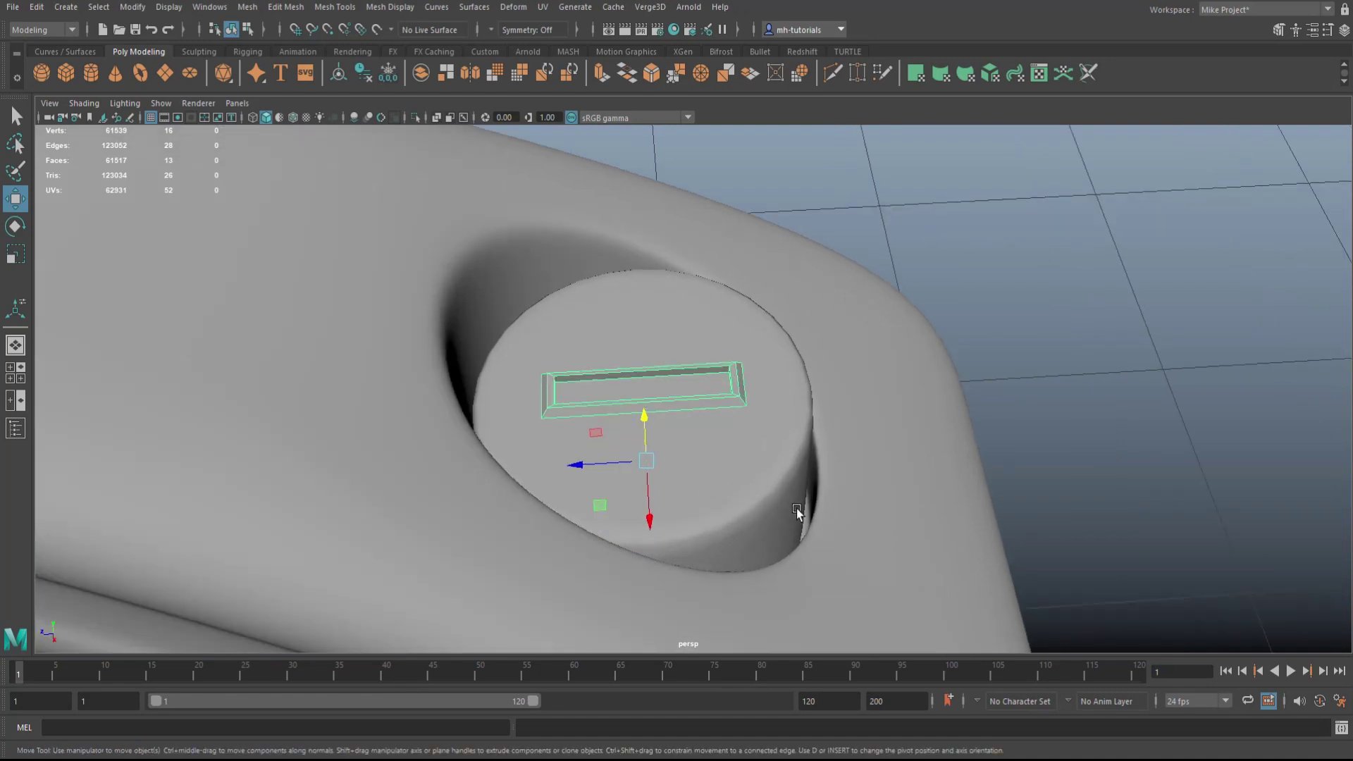
{"action": "mouse_move", "coordinate": [796, 508]}
{"action": "left_mouse_down", "text": "alt"}
{"action": "mouse_move", "coordinate": [791, 547]}
{"action": "mouse_move", "coordinate": [788, 533]}
{"action": "left_mouse_up", "text": "alt"}
{"action": "key", "text": "r"}
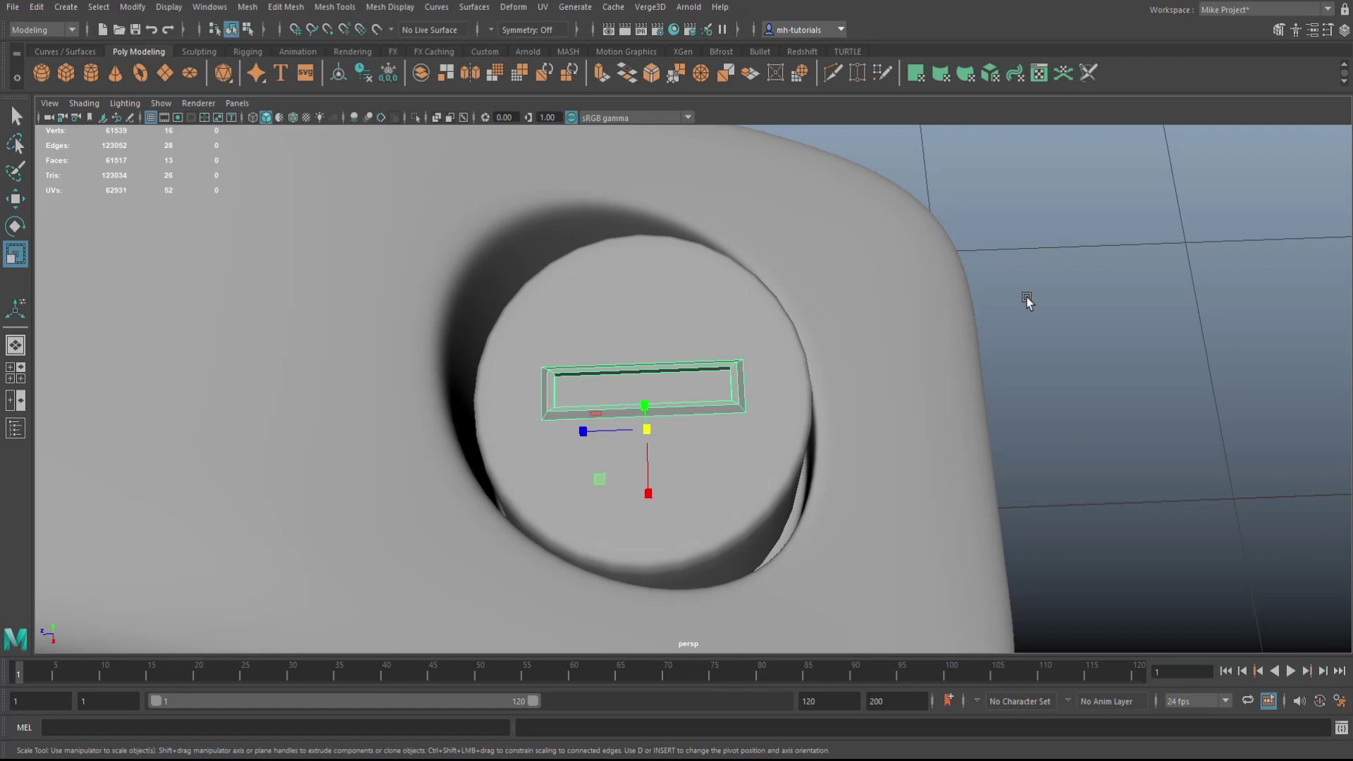
{"action": "right_click", "coordinate": [1090, 267]}
{"action": "left_click", "coordinate": [1033, 266]}
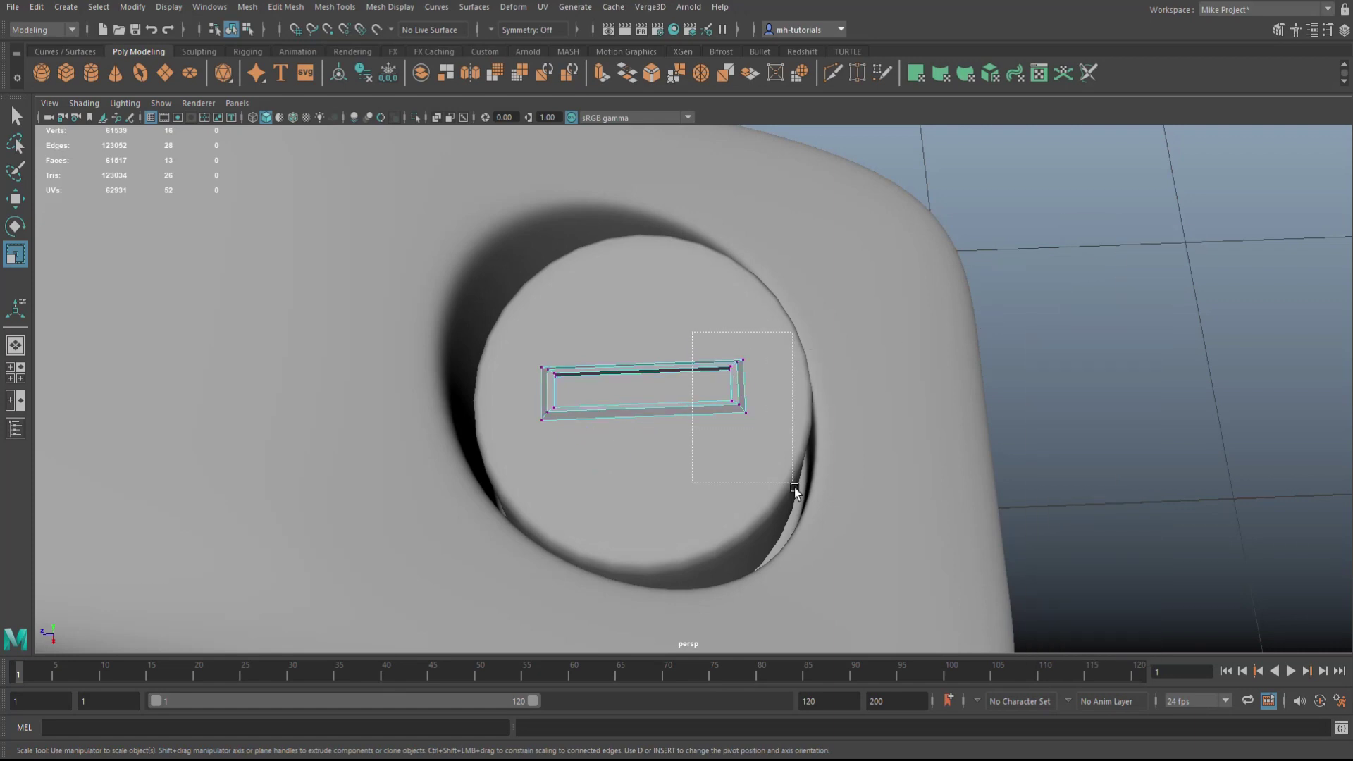
{"action": "left_click_drag", "start_coordinate": [794, 487], "coordinate": [793, 487]}
{"action": "left_click_drag", "start_coordinate": [509, 343], "coordinate": [578, 482], "text": "shift"}
{"action": "left_click_drag", "start_coordinate": [579, 390], "coordinate": [554, 397]}
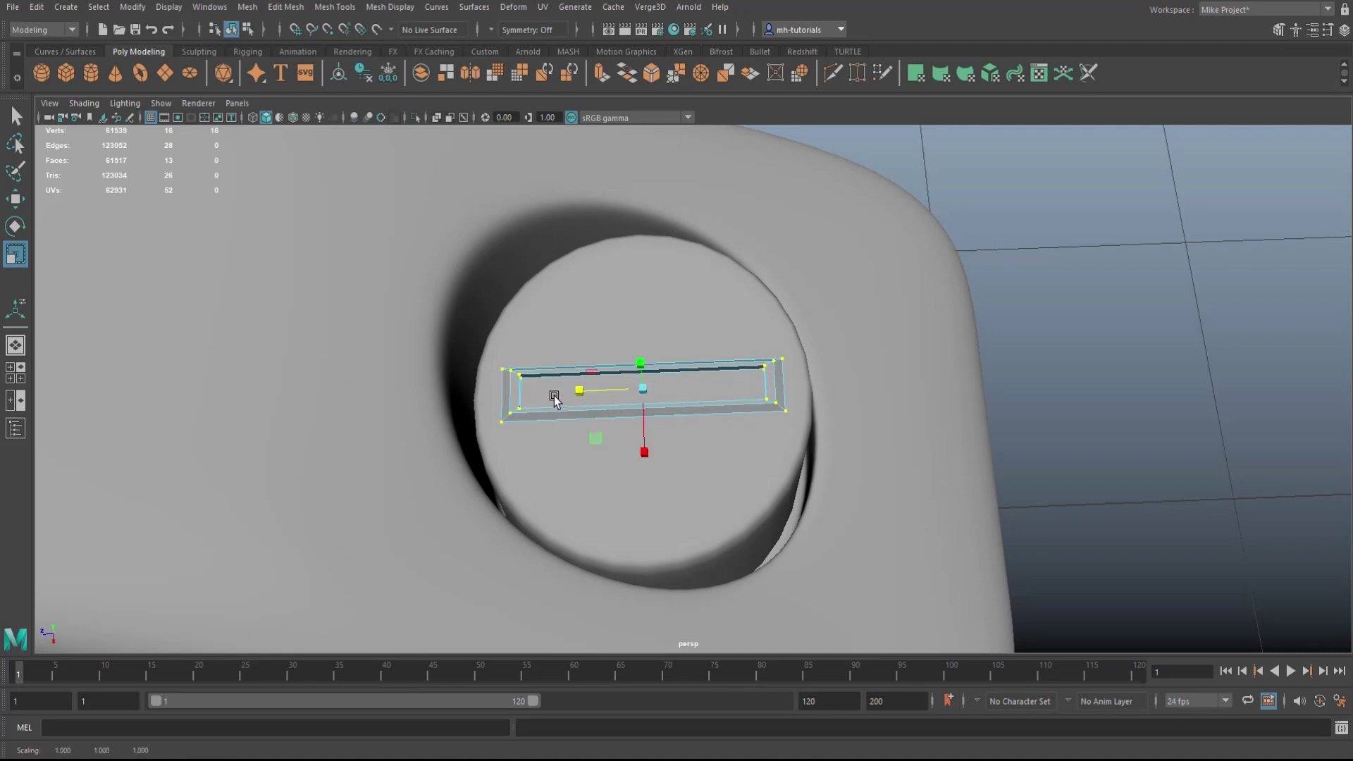
{"action": "left_click", "coordinate": [1056, 389]}
{"action": "right_click_drag", "start_coordinate": [732, 388], "coordinate": [803, 358]}
Step: Examine how the frame sits on the cylinder and how the pocket looks on the whole bridge
{"action": "left_click_drag", "start_coordinate": [730, 480], "coordinate": [963, 466], "text": "alt"}
{"action": "scroll", "coordinate": [964, 476], "scroll_direction": "up", "scroll_amount": 2}
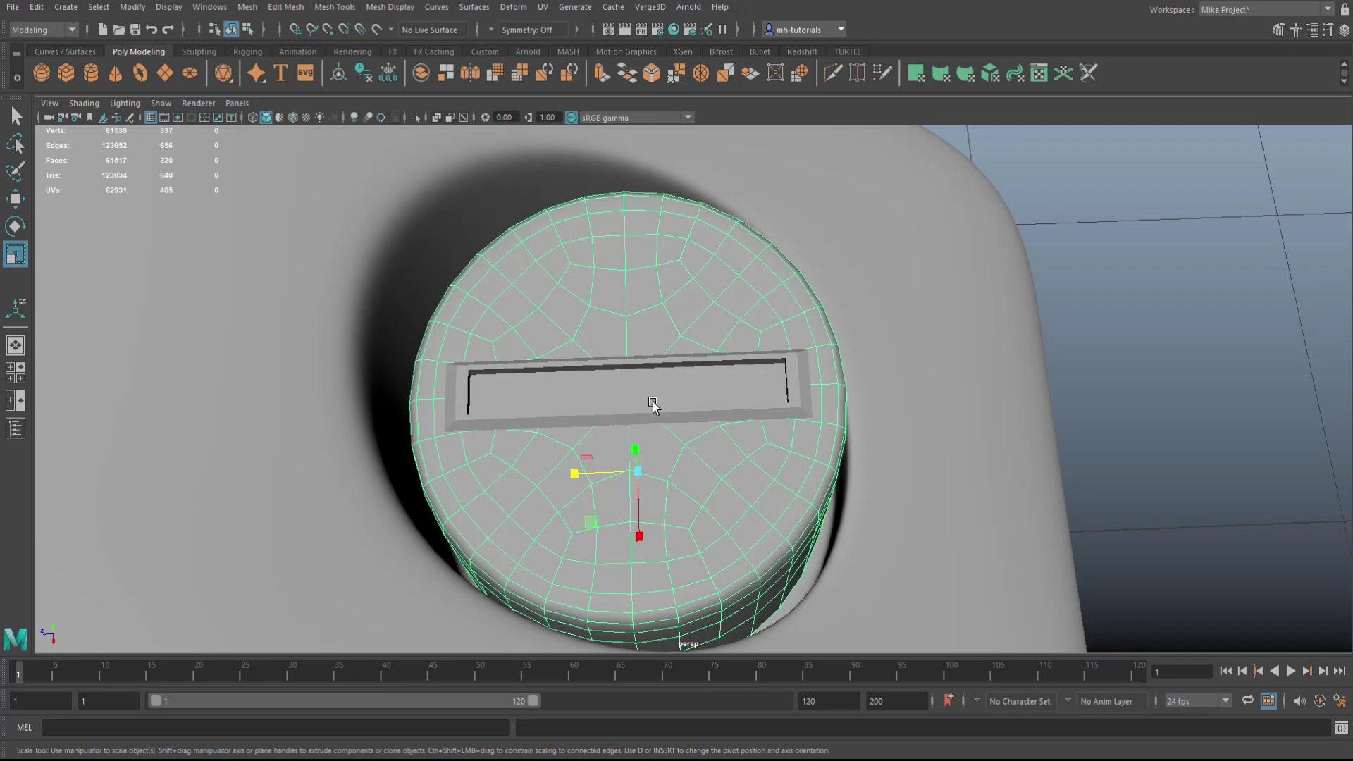
{"action": "left_click", "coordinate": [1166, 266]}
{"action": "scroll", "coordinate": [1080, 331], "scroll_direction": "down", "scroll_amount": 6}
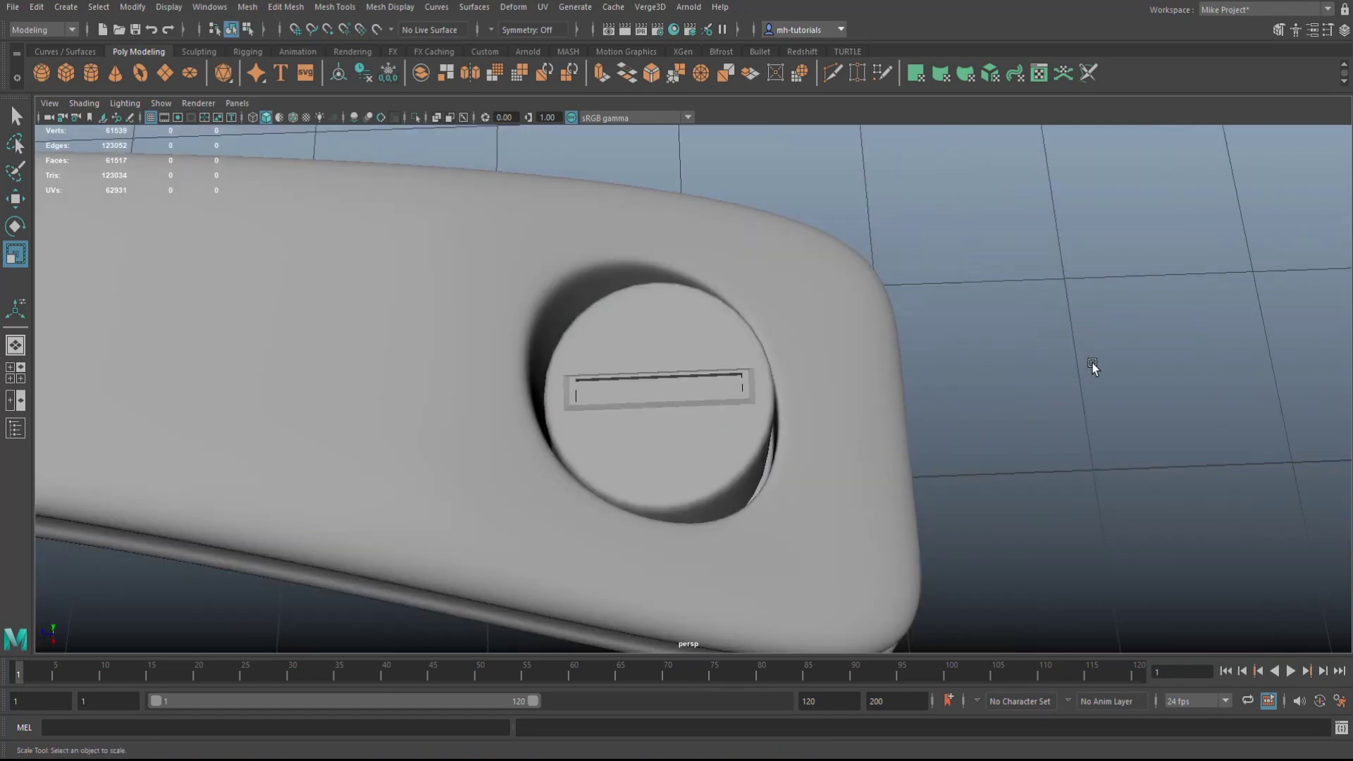
{"action": "left_click_drag", "start_coordinate": [1094, 437], "coordinate": [1017, 429], "text": "alt"}
{"action": "scroll", "coordinate": [1081, 467], "scroll_direction": "down", "scroll_amount": 6}
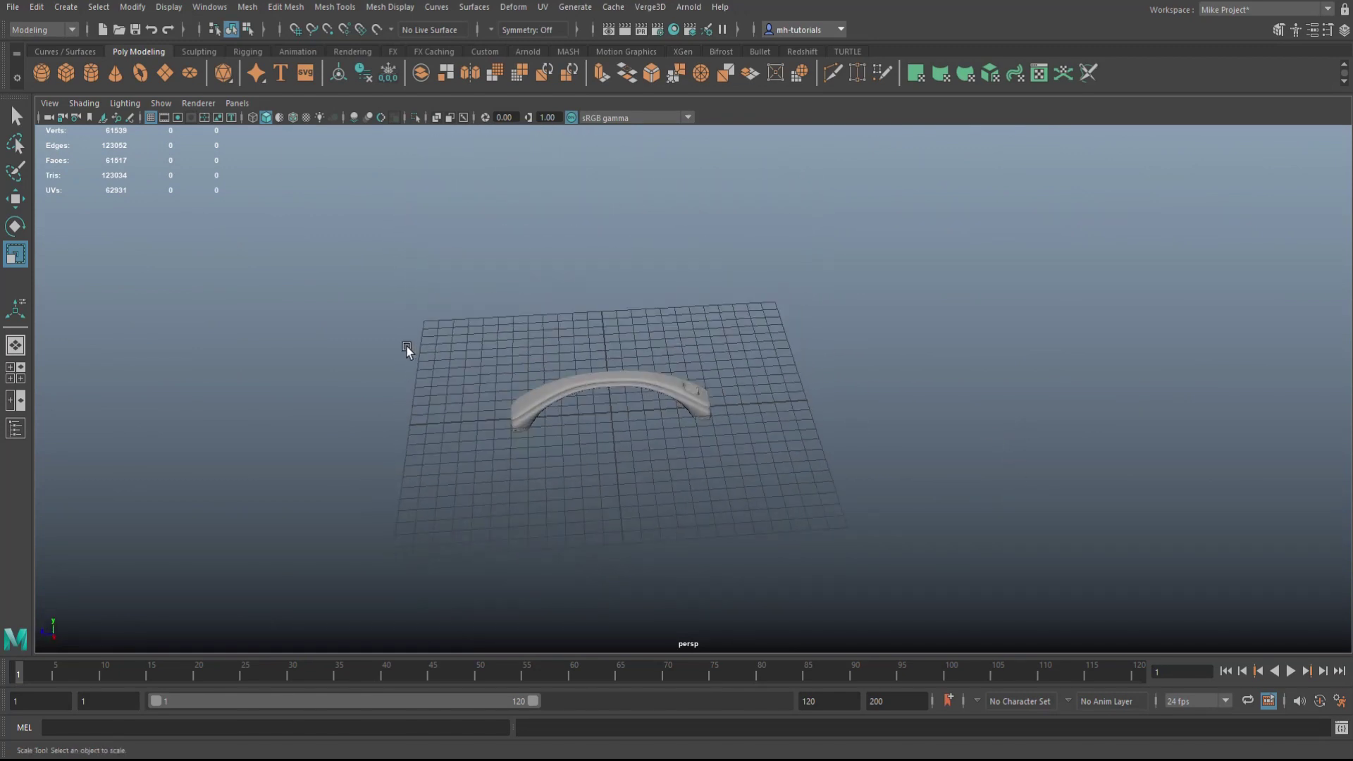
{"action": "left_click_drag", "start_coordinate": [369, 347], "coordinate": [806, 603]}
{"action": "key", "text": "f"}
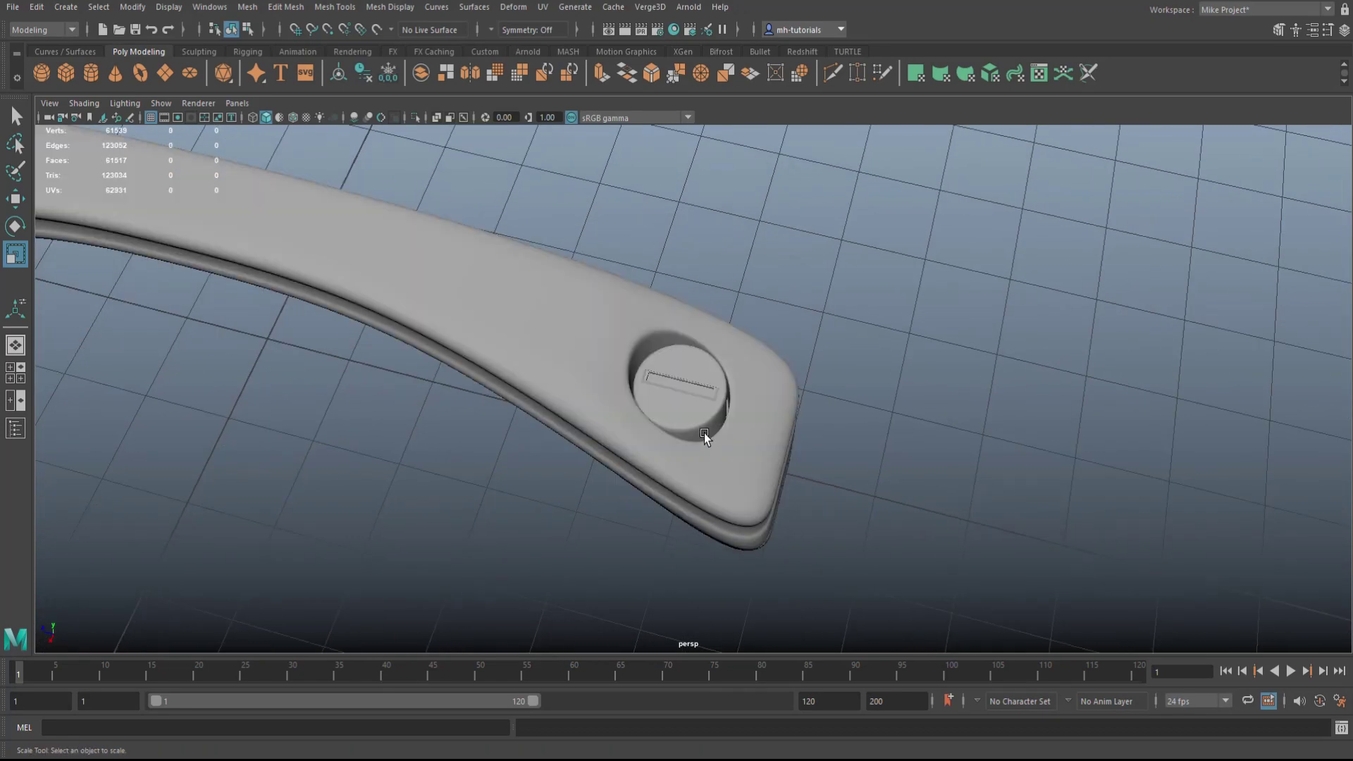
Step: Apply Smooth to the cylinder in the pocket once more and deselect it
{"action": "left_click", "coordinate": [699, 427]}
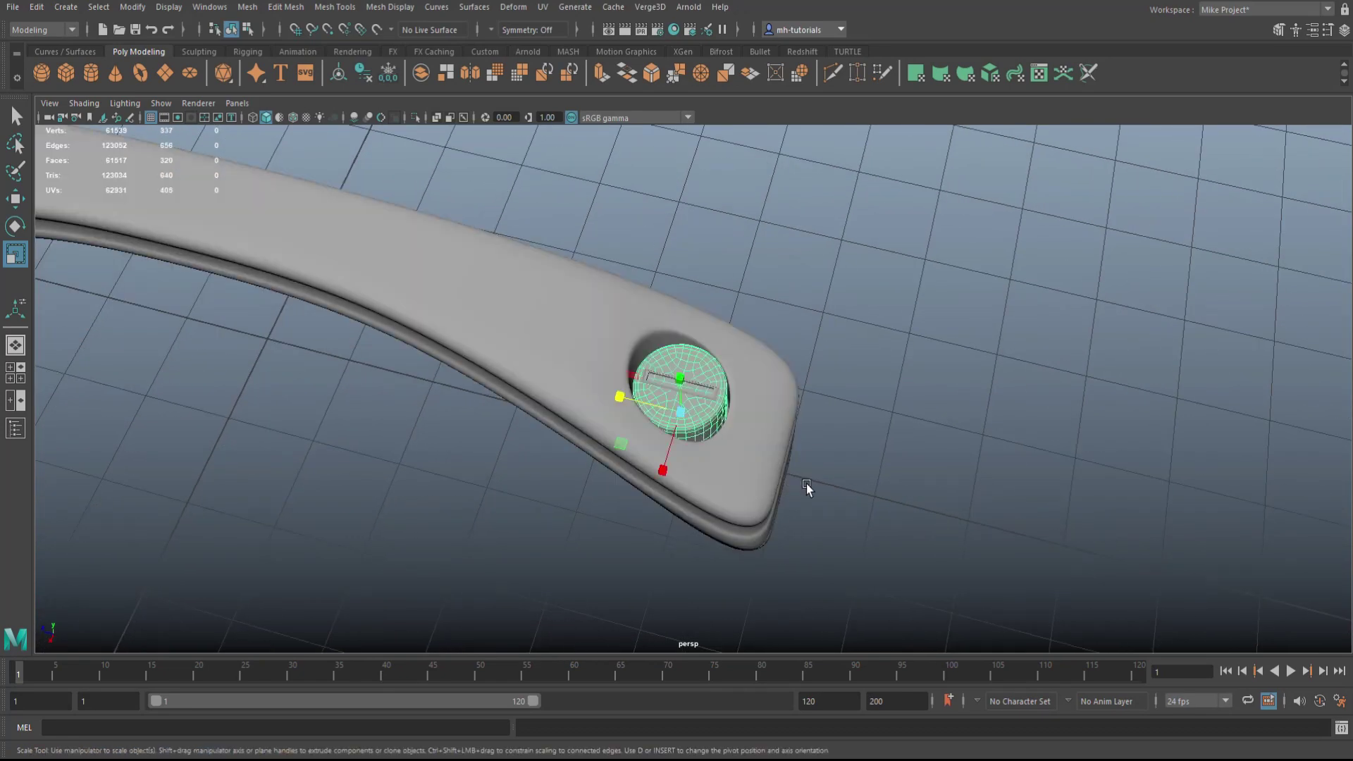
{"action": "left_click", "coordinate": [248, 6]}
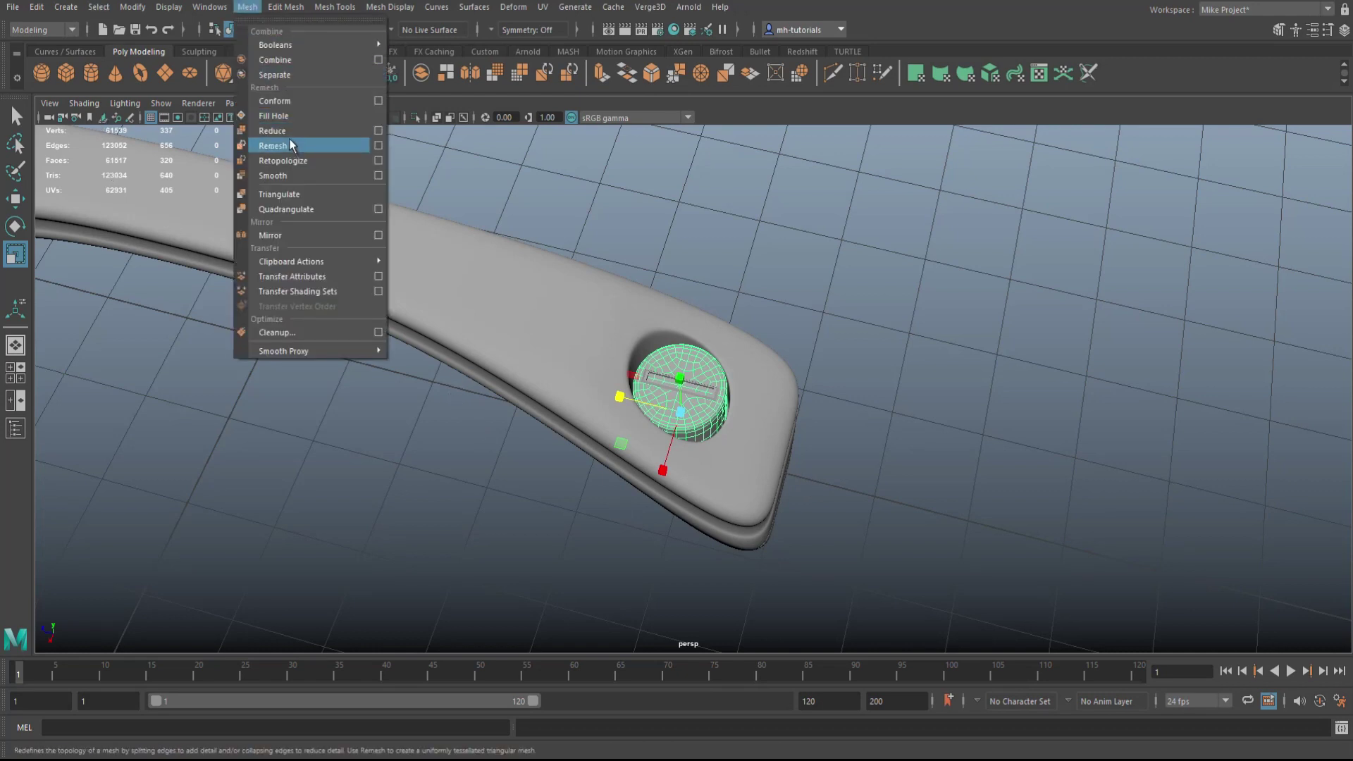
{"action": "left_click", "coordinate": [286, 175]}
{"action": "left_click", "coordinate": [861, 256]}
{"action": "scroll", "coordinate": [936, 316], "scroll_direction": "down", "scroll_amount": 3}
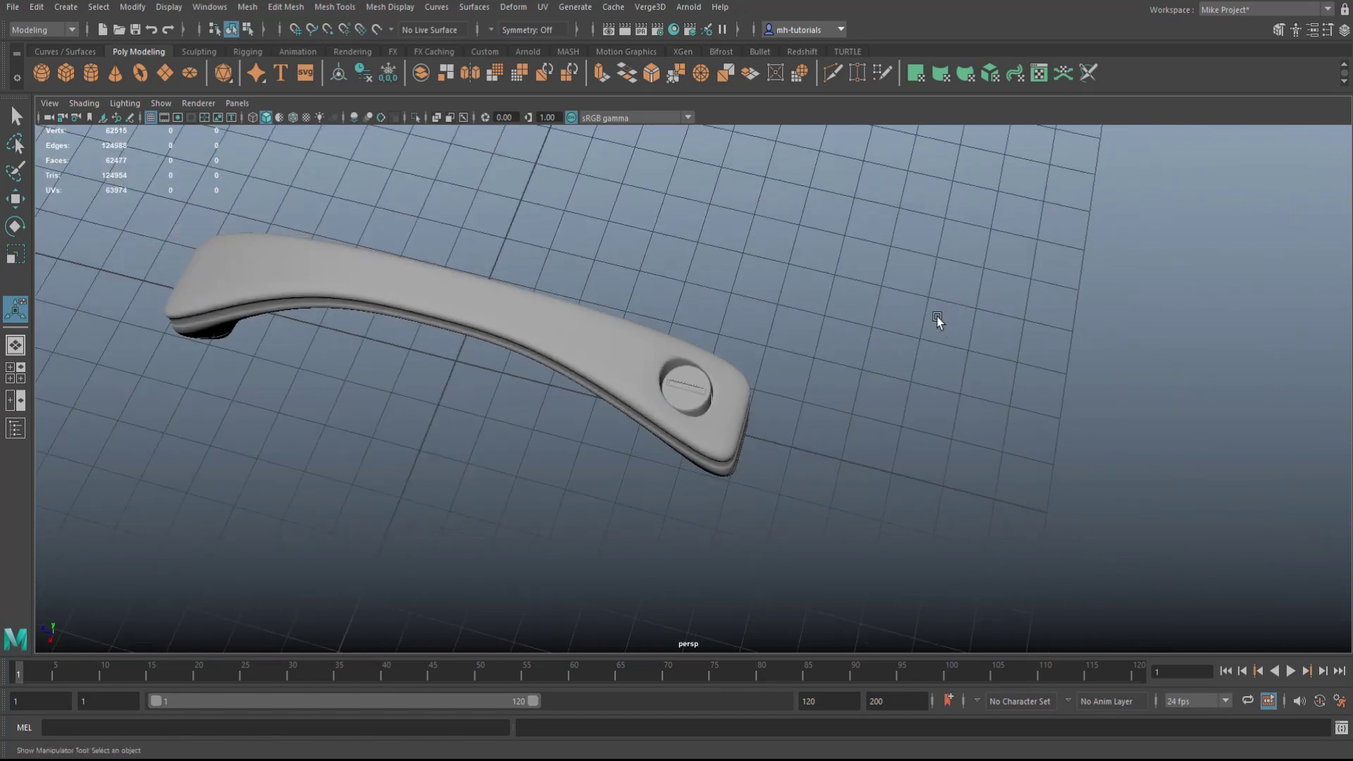
Step: Create a polygon sphere at the origin with 8 axis and 8 height subdivisions
{"action": "scroll", "coordinate": [937, 315], "scroll_direction": "down", "scroll_amount": 3}
{"action": "left_click_drag", "start_coordinate": [924, 344], "coordinate": [858, 413], "text": "alt"}
{"action": "key", "text": "e"}
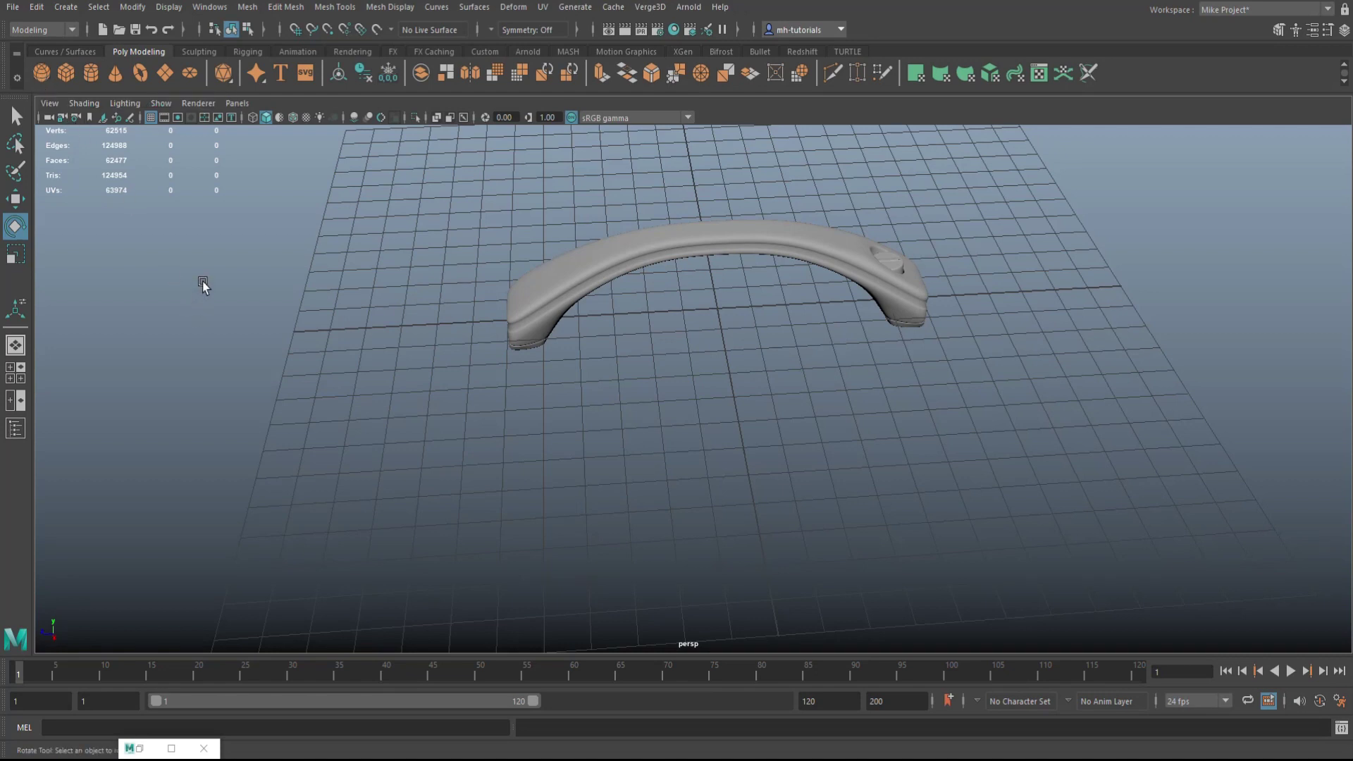
{"action": "left_click", "coordinate": [43, 79]}
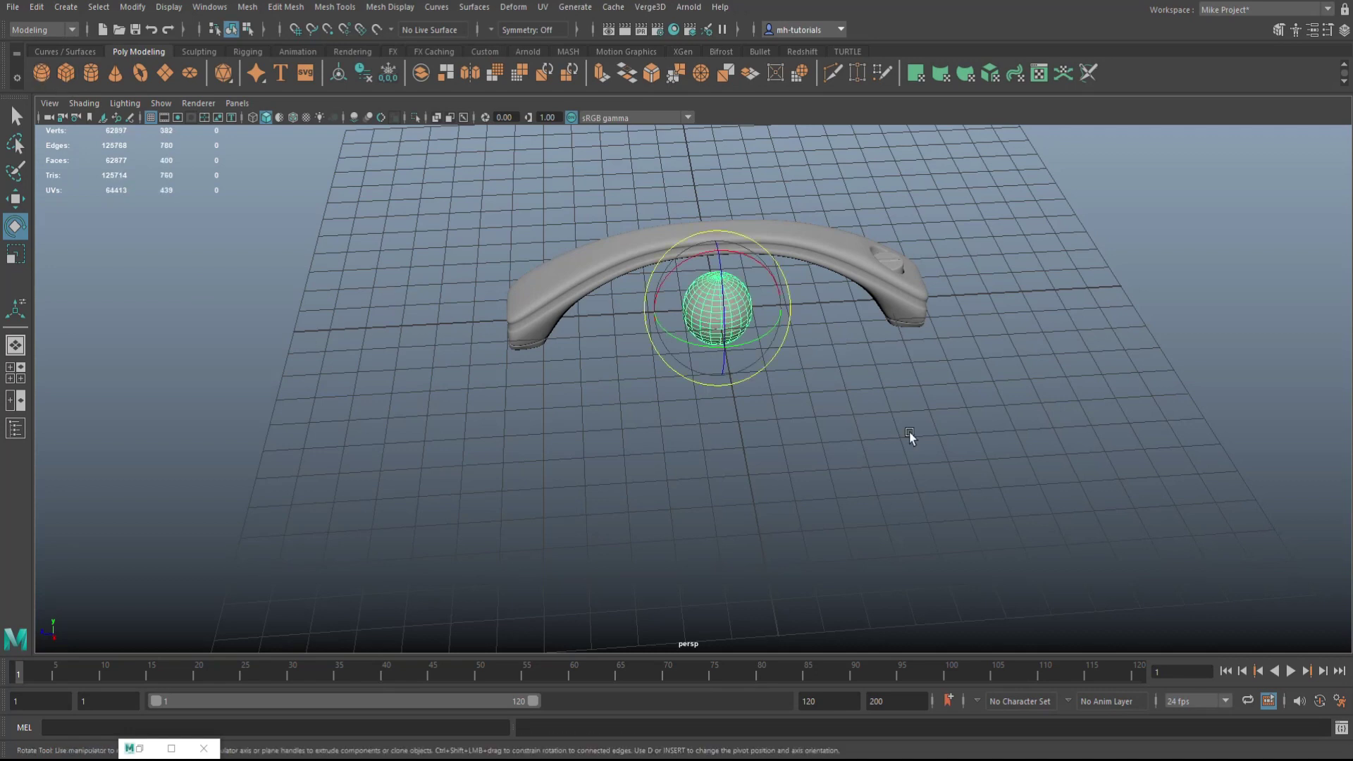
{"action": "key", "text": "ctrl+a"}
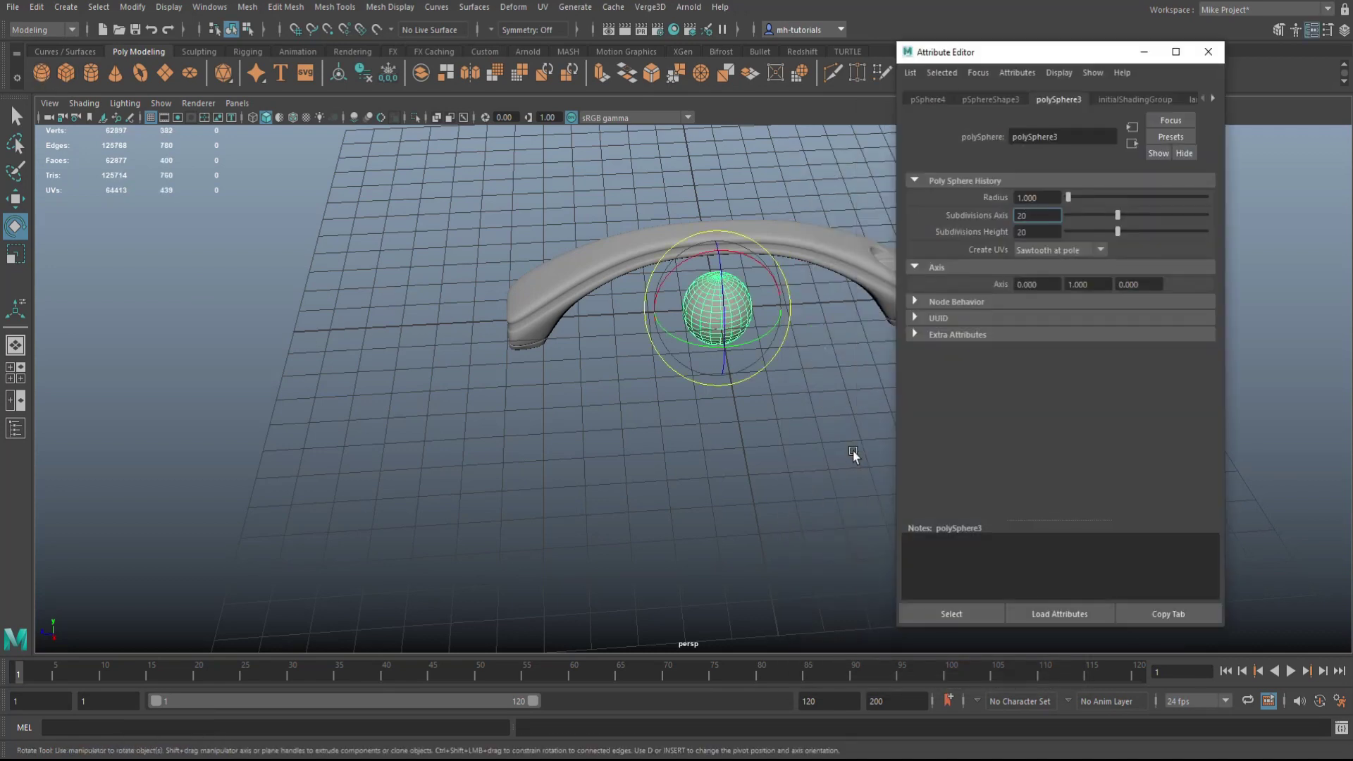
{"action": "double_click", "coordinate": [1049, 233]}
{"action": "type", "text": "8"}
{"action": "key", "text": "Return"}
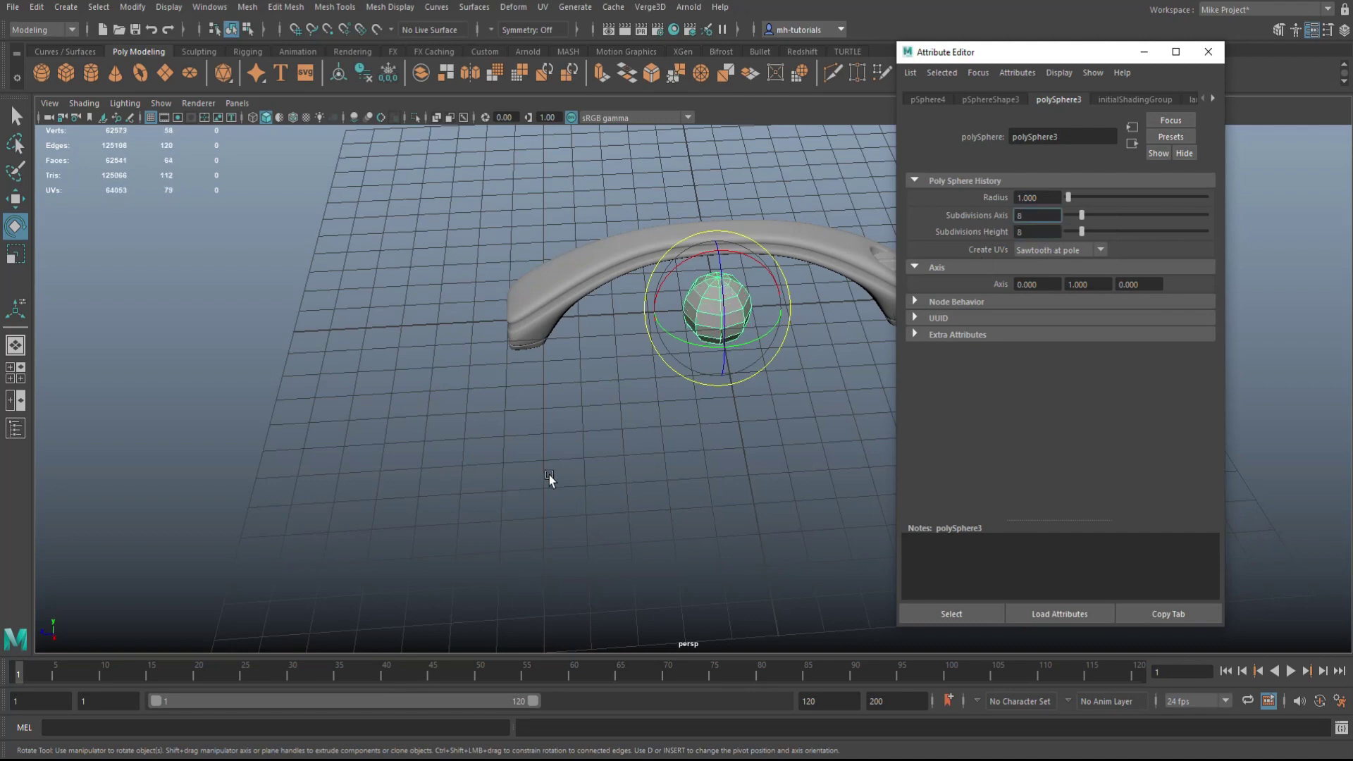
Step: Delete the upper half of the sphere's faces, selecting them in the side view
{"action": "left_click_drag", "start_coordinate": [563, 489], "coordinate": [552, 458], "text": "alt"}
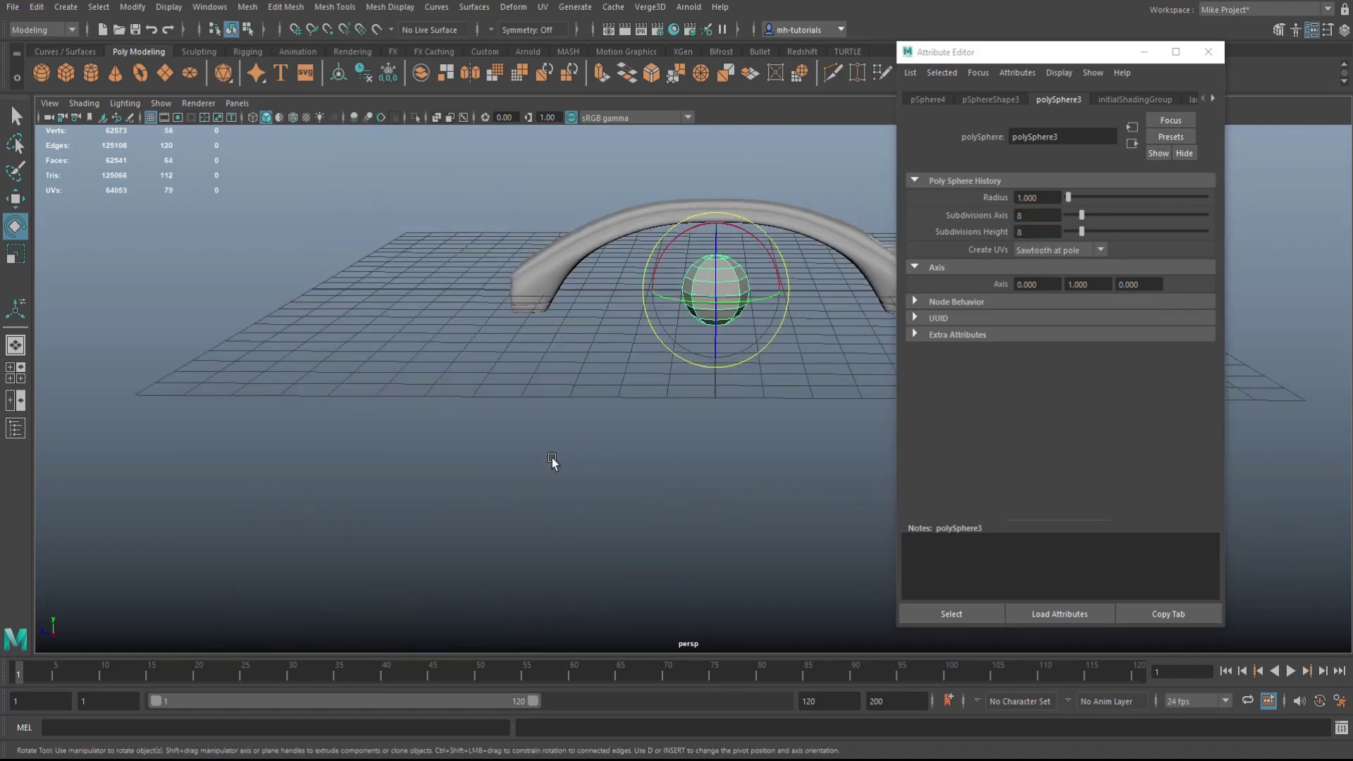
{"action": "left_click", "coordinate": [12, 374]}
{"action": "key", "text": "space"}
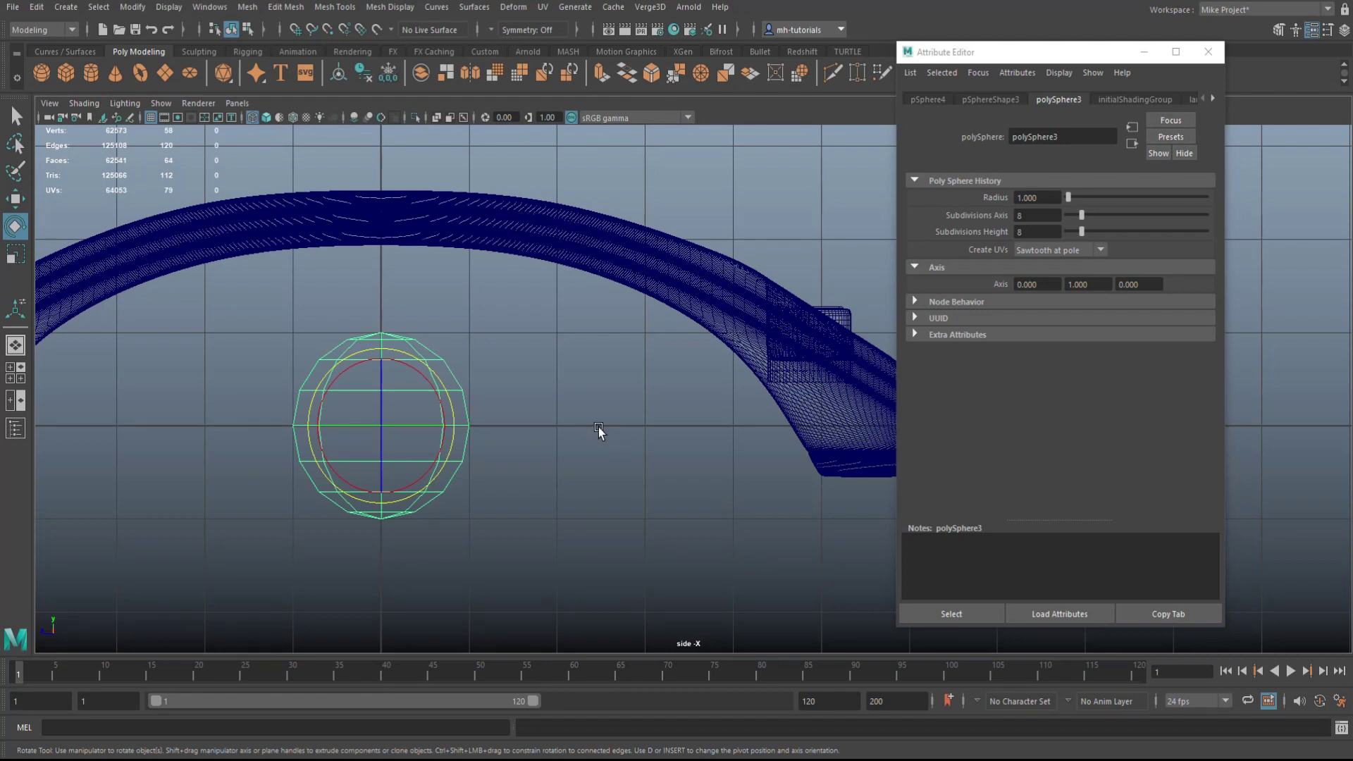
{"action": "right_click_drag", "start_coordinate": [582, 380], "coordinate": [582, 423]}
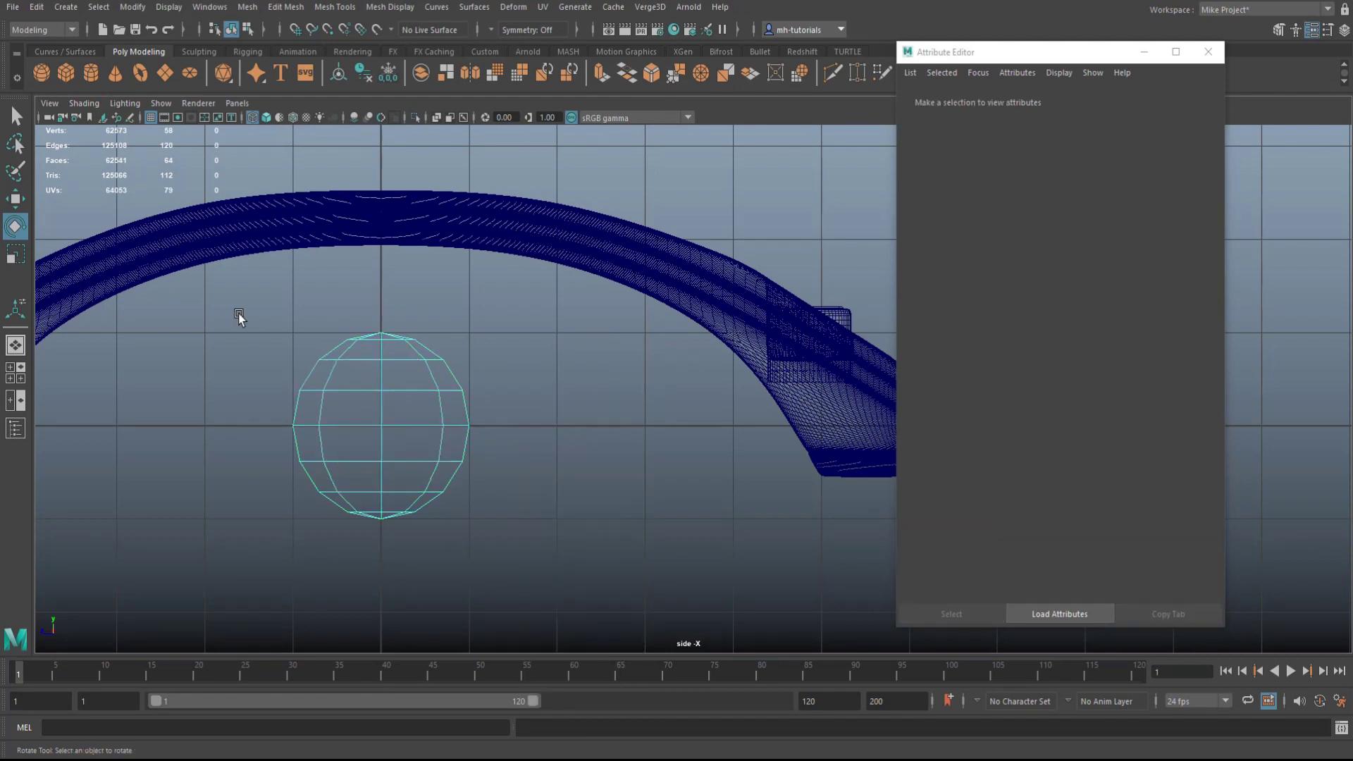
{"action": "left_click_drag", "start_coordinate": [238, 317], "coordinate": [524, 399]}
{"action": "key", "text": "Delete"}
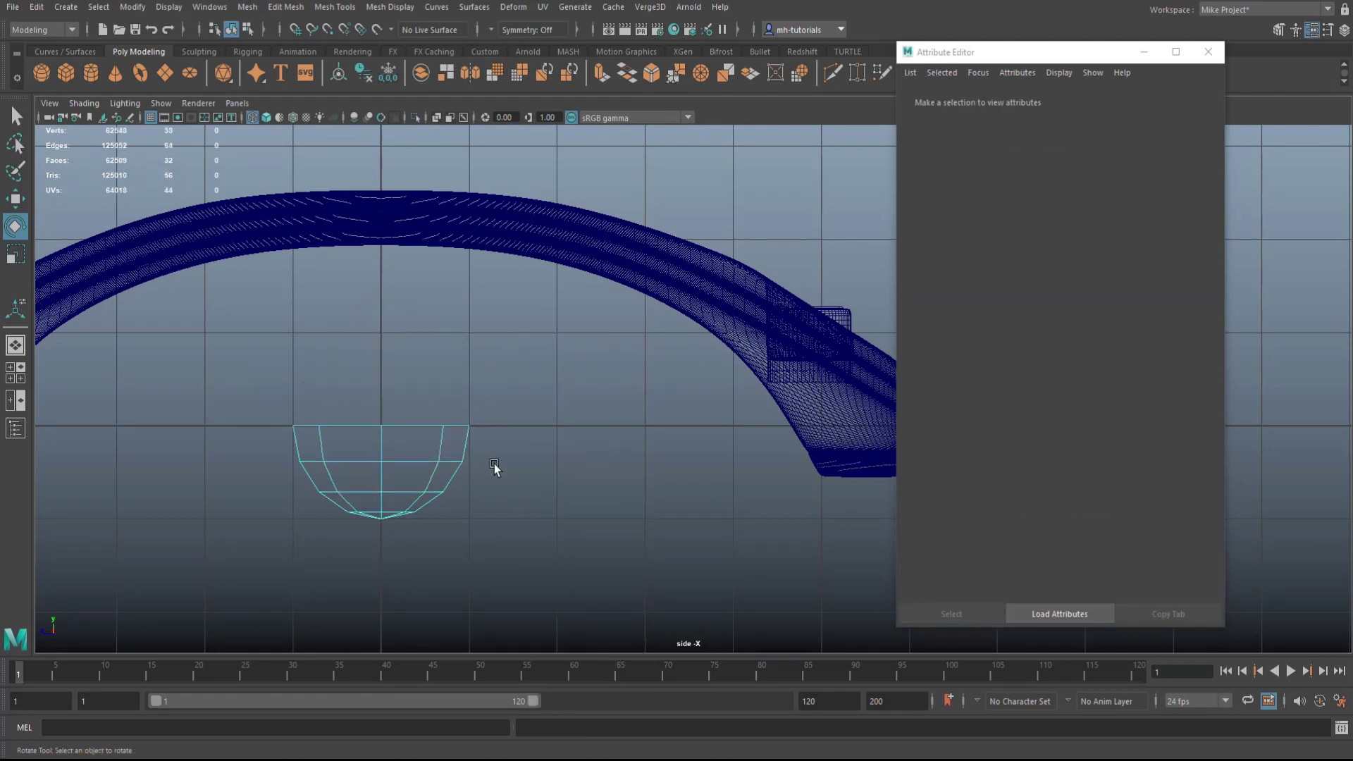
Step: Close the Attribute Editor, return to the perspective view, and scale the half sphere up uniformly until it spans most of the bridge's length
{"action": "left_click", "coordinate": [24, 371]}
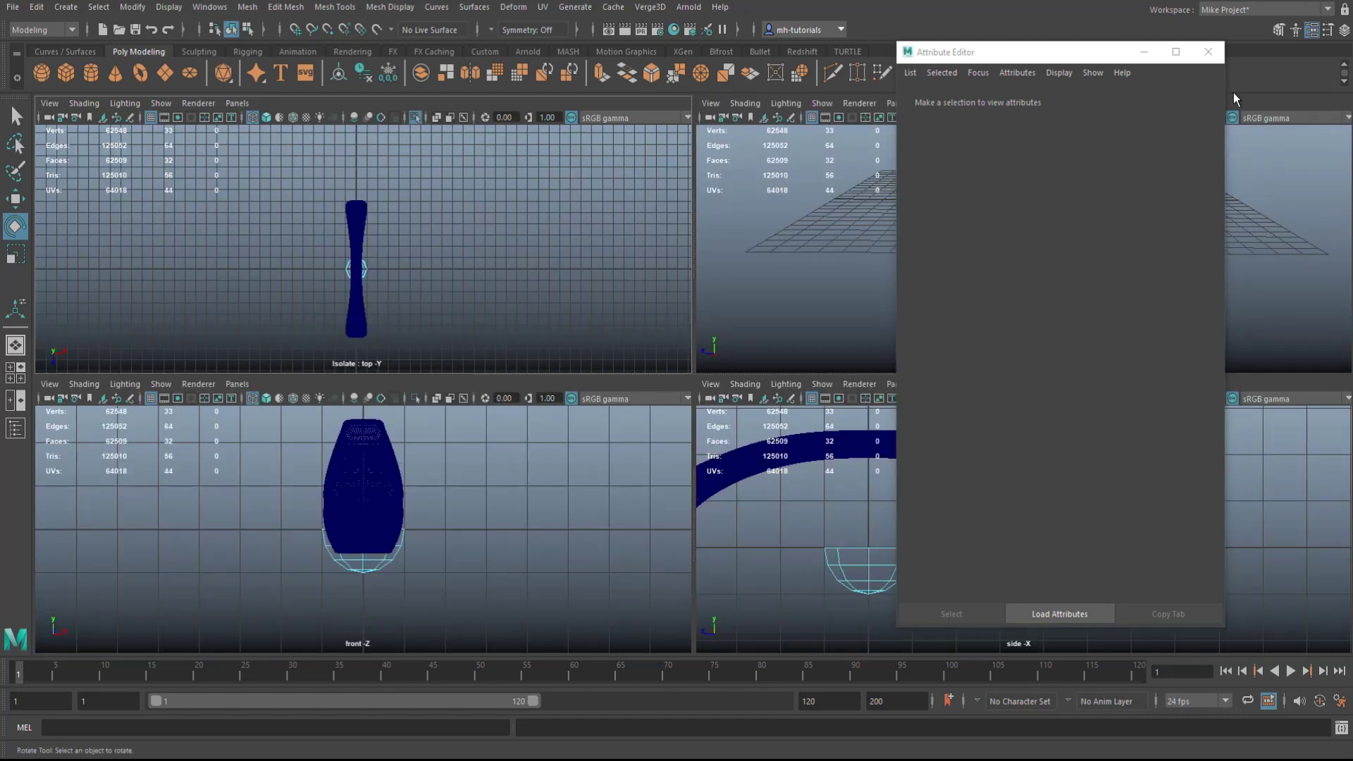
{"action": "left_click", "coordinate": [1208, 52]}
{"action": "key", "text": "space"}
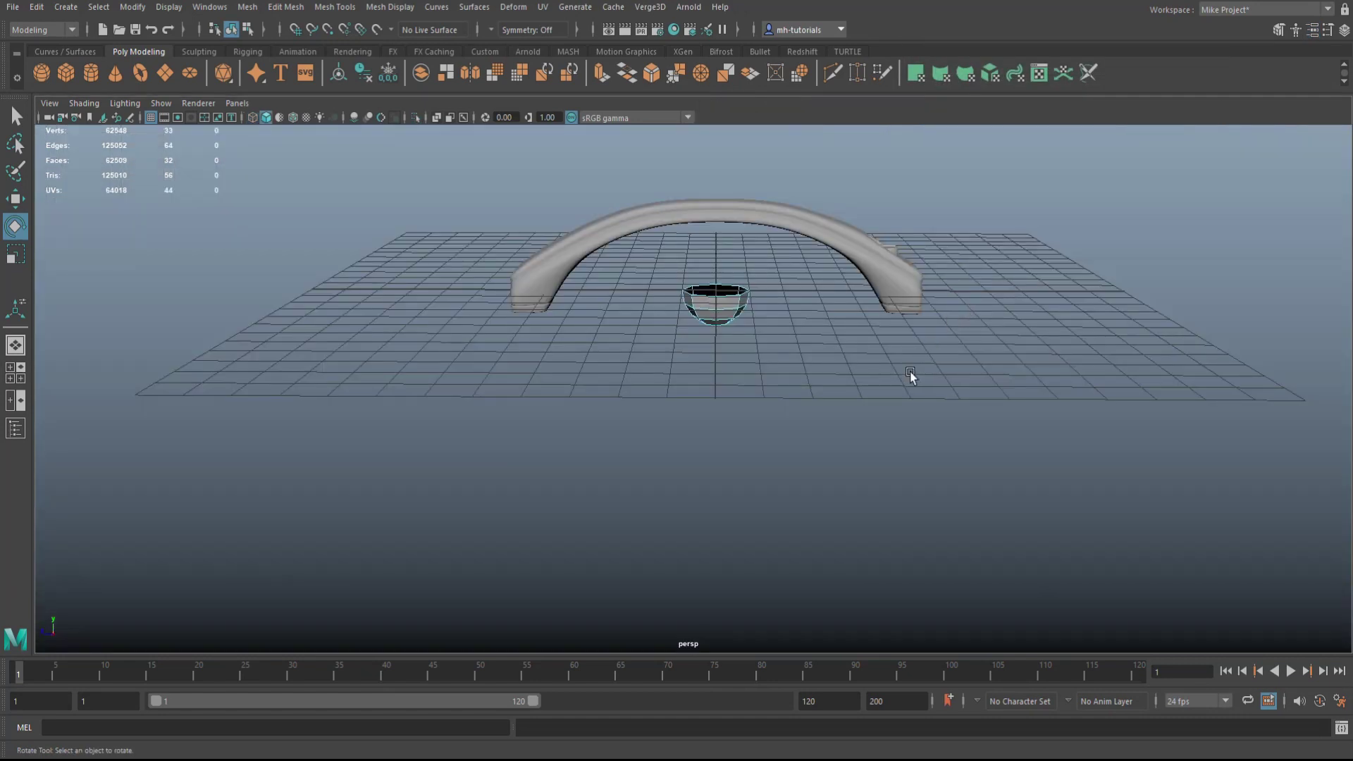
{"action": "right_click_drag", "start_coordinate": [739, 303], "coordinate": [786, 282]}
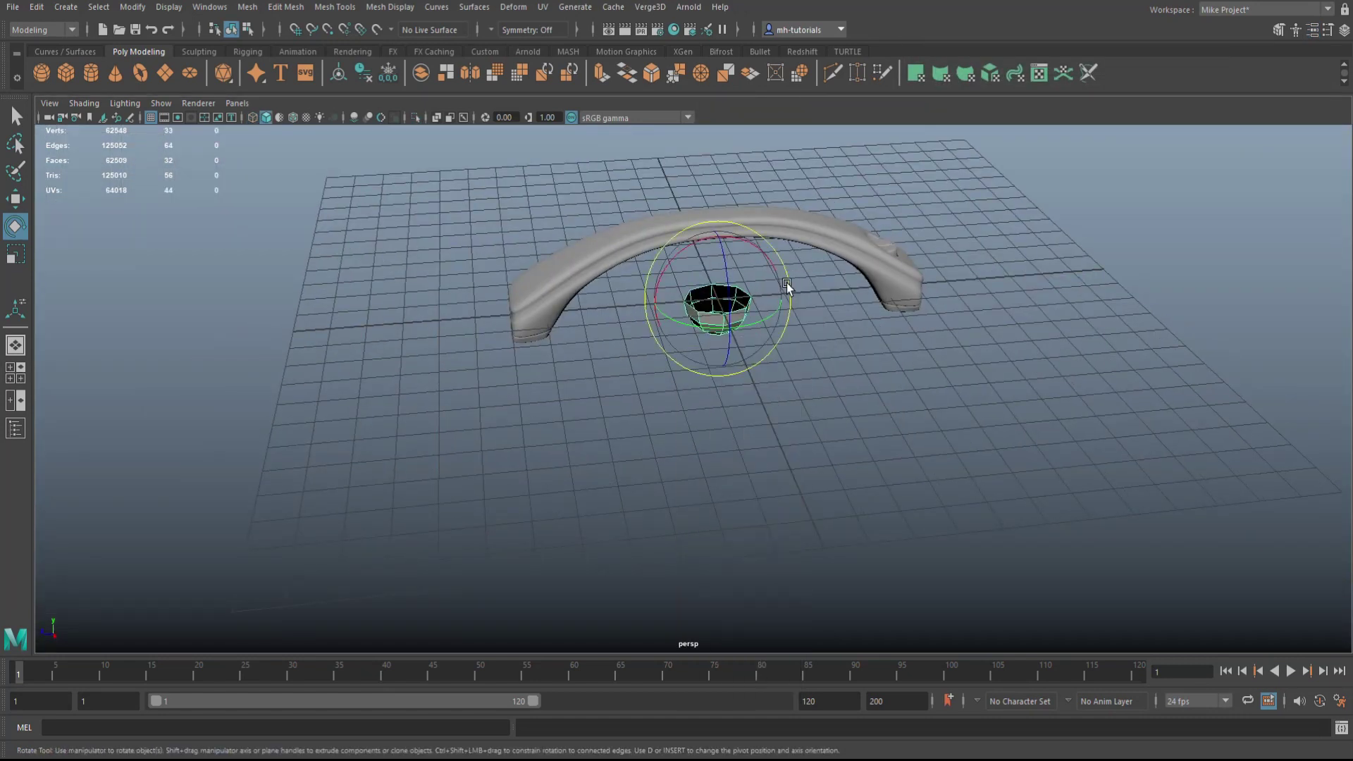
{"action": "key", "text": "r"}
{"action": "left_click_drag", "start_coordinate": [717, 302], "coordinate": [916, 317]}
{"action": "left_click_drag", "start_coordinate": [992, 406], "coordinate": [981, 437], "text": "alt"}
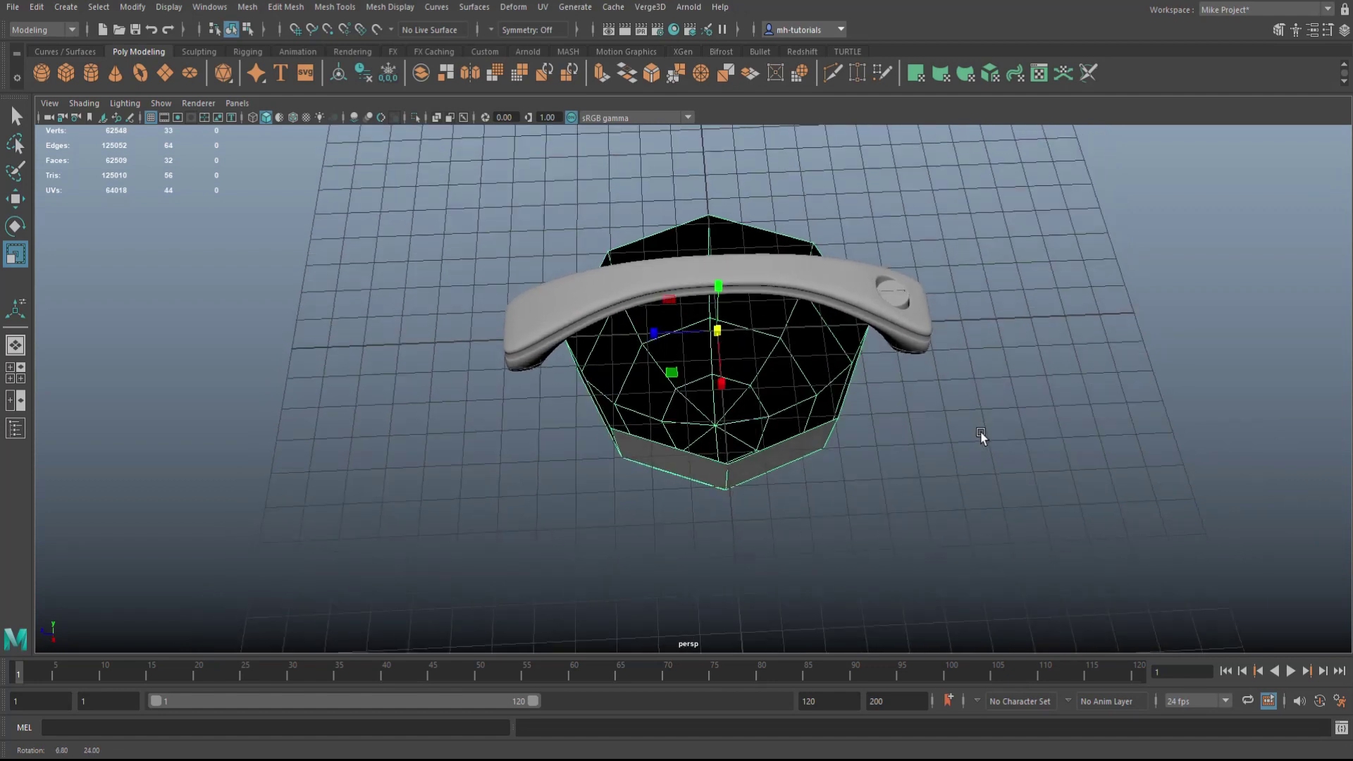
Step: Rotate the half sphere about -22 degrees around its vertical axis so its flat sides line up with the grid in the top view
{"action": "key", "text": "e"}
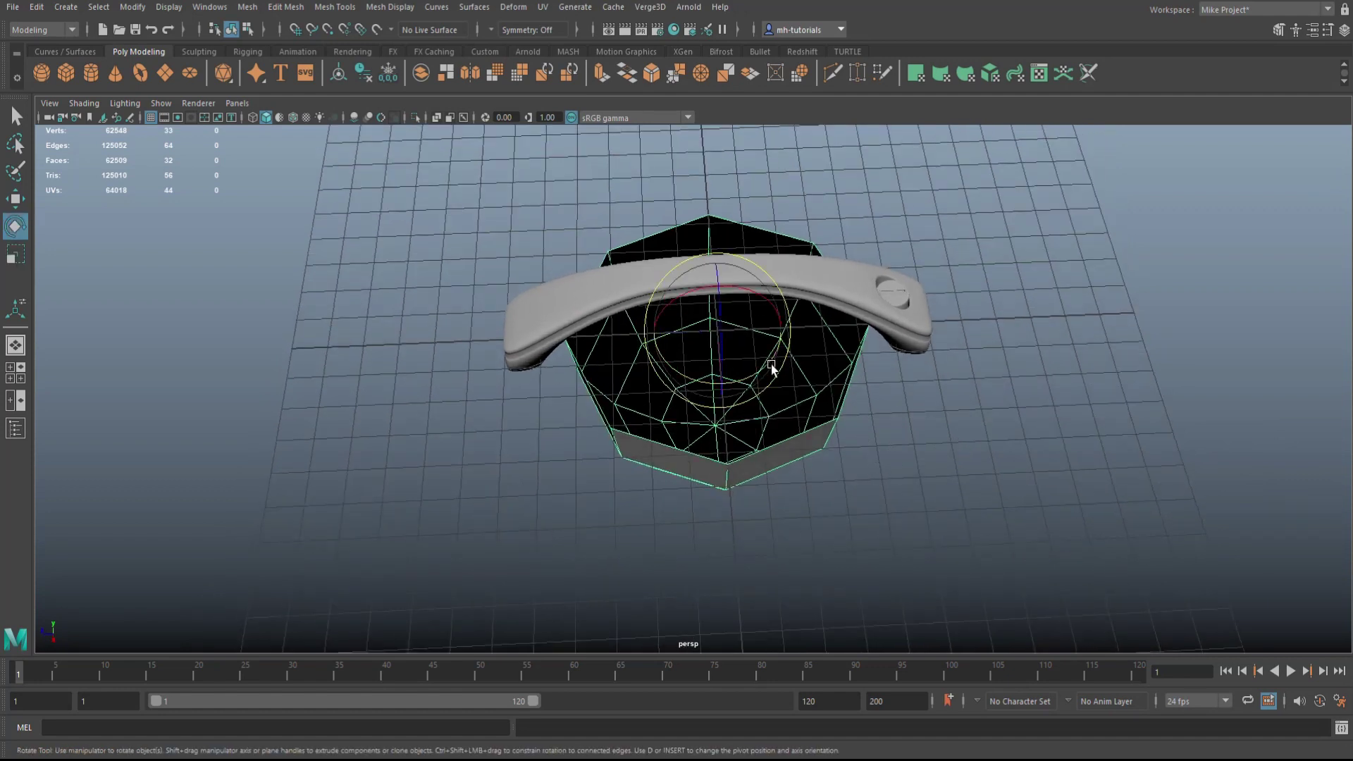
{"action": "left_click_drag", "start_coordinate": [771, 366], "coordinate": [760, 377]}
{"action": "left_click", "coordinate": [16, 374]}
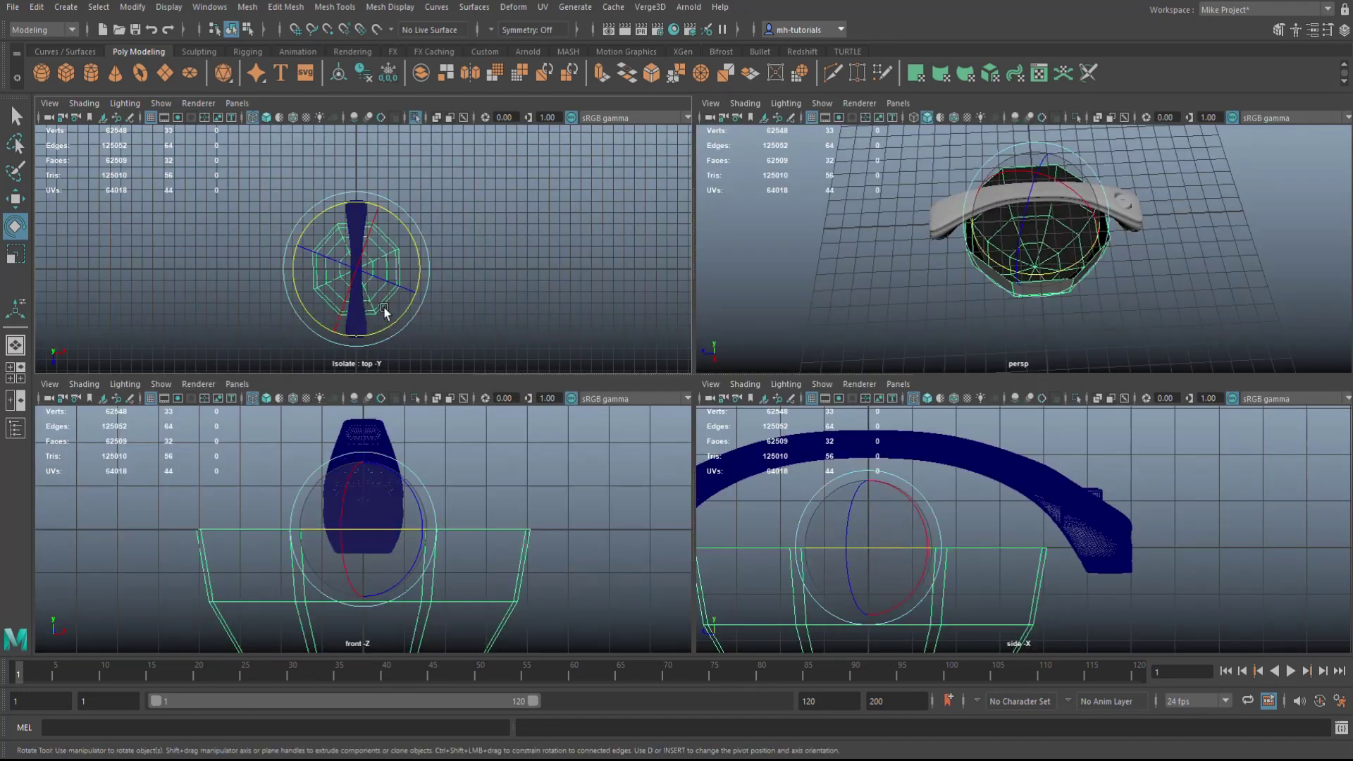
{"action": "key", "text": "space"}
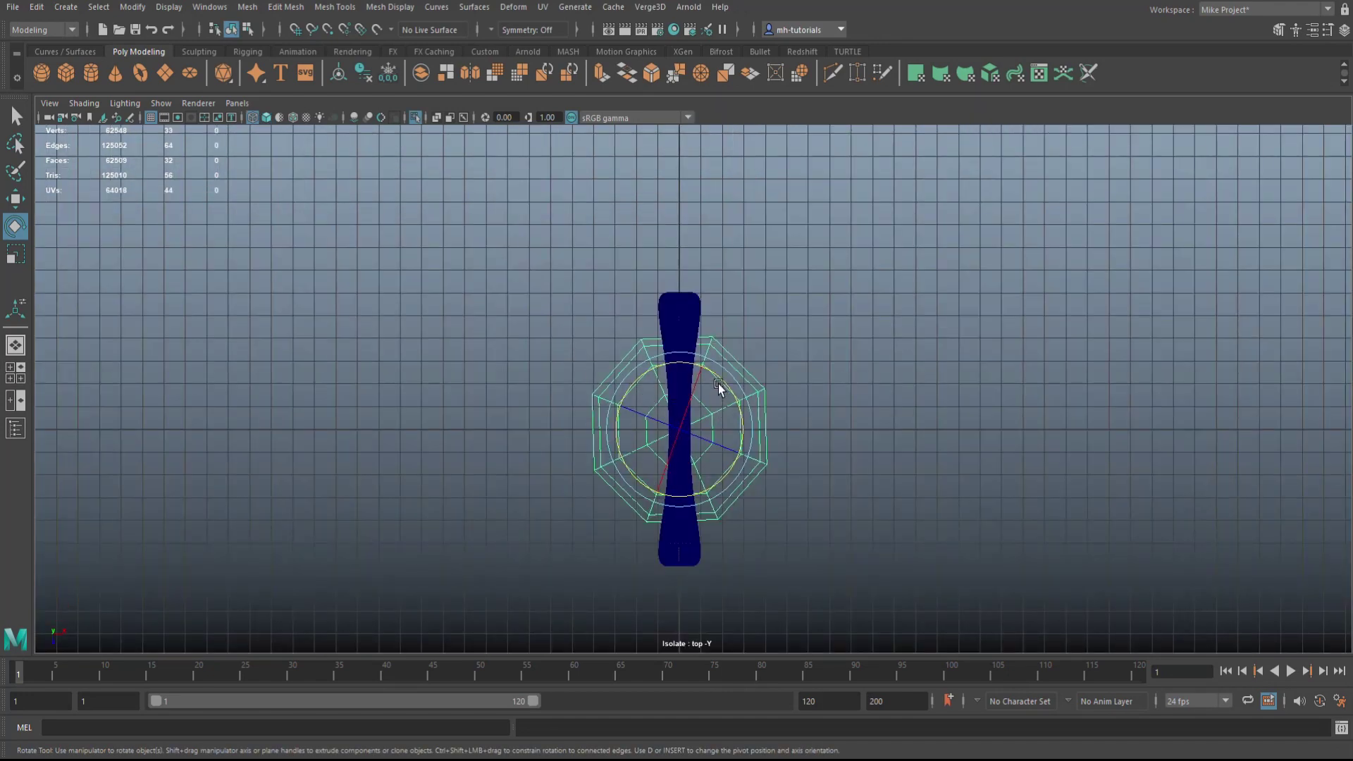
{"action": "left_click_drag", "start_coordinate": [721, 382], "coordinate": [724, 382]}
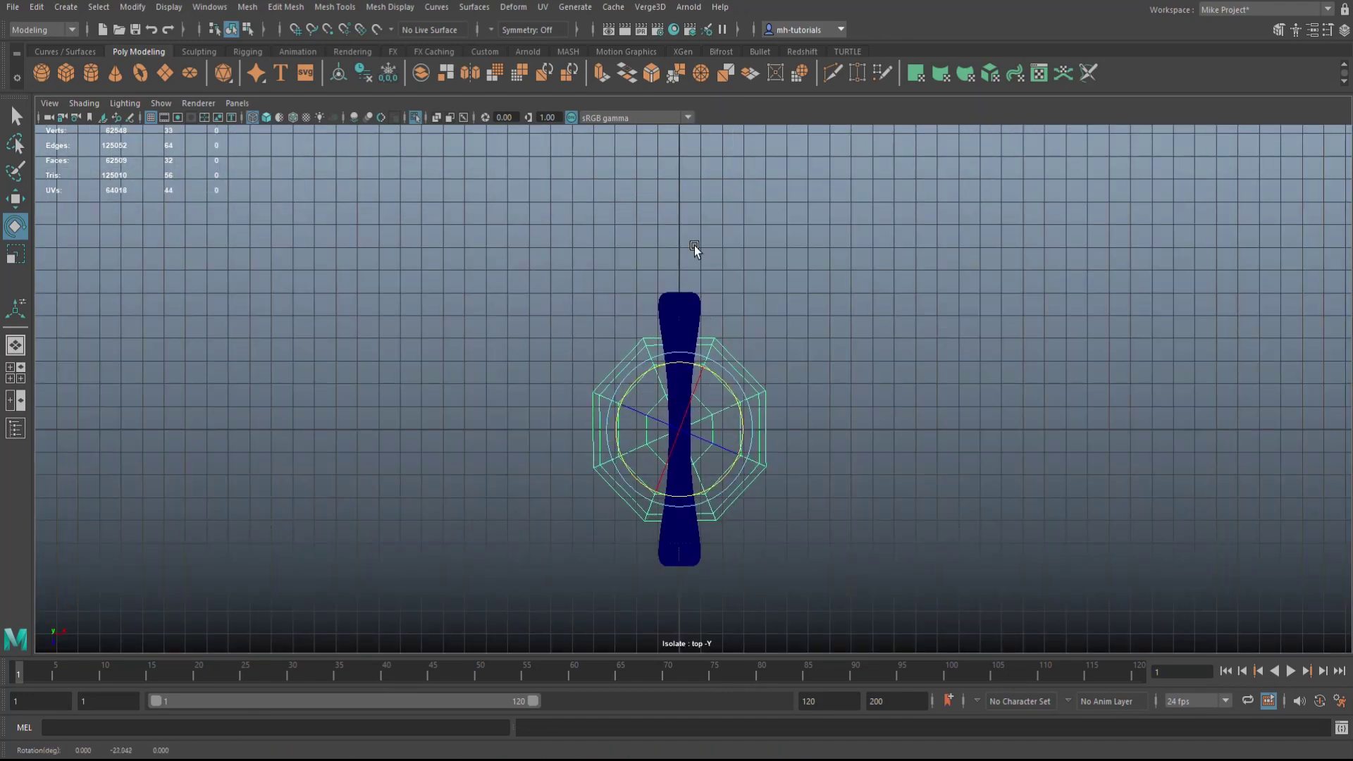
{"action": "left_click", "coordinate": [17, 375]}
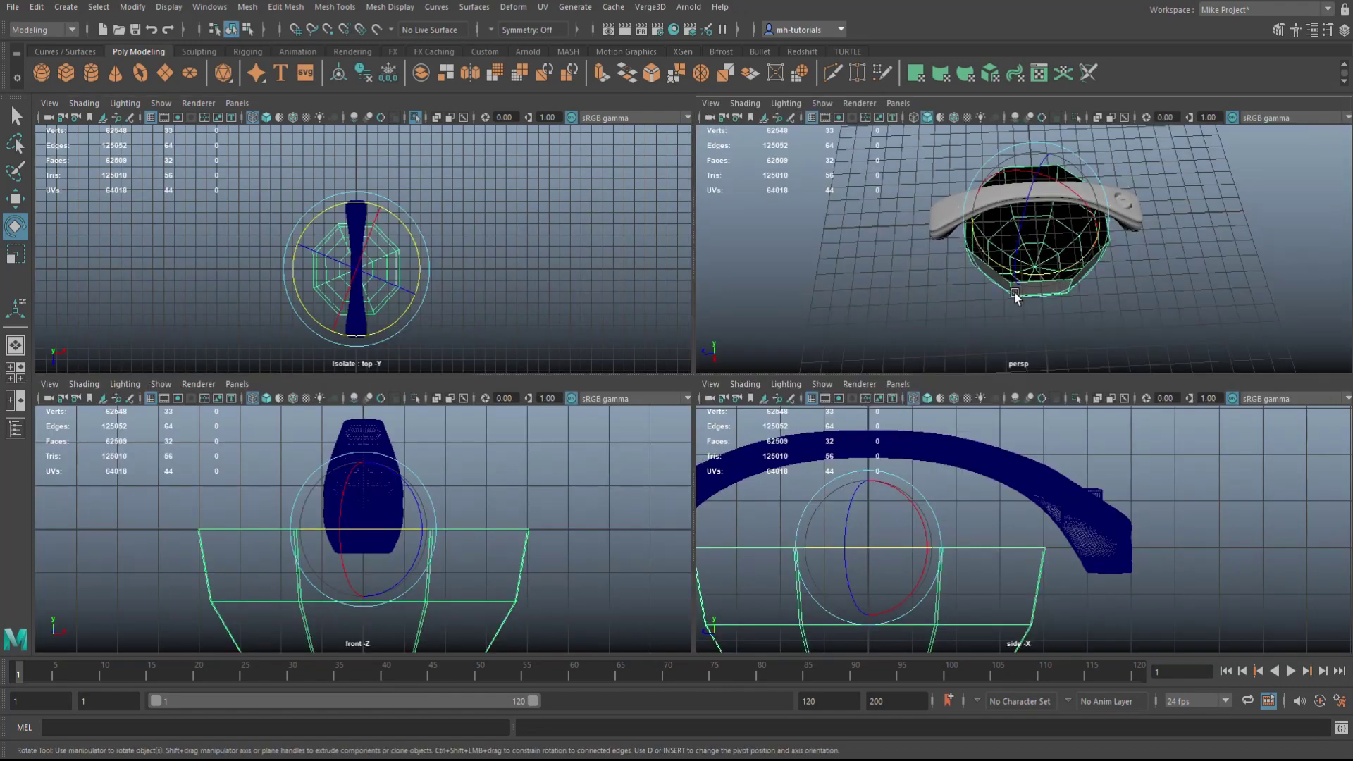
{"action": "key", "text": "space"}
Step: Scale the half sphere up uniformly to about 5.42 and lower it slightly so its open top sits under the bridge ends
{"action": "left_click_drag", "start_coordinate": [961, 392], "coordinate": [966, 347], "text": "alt"}
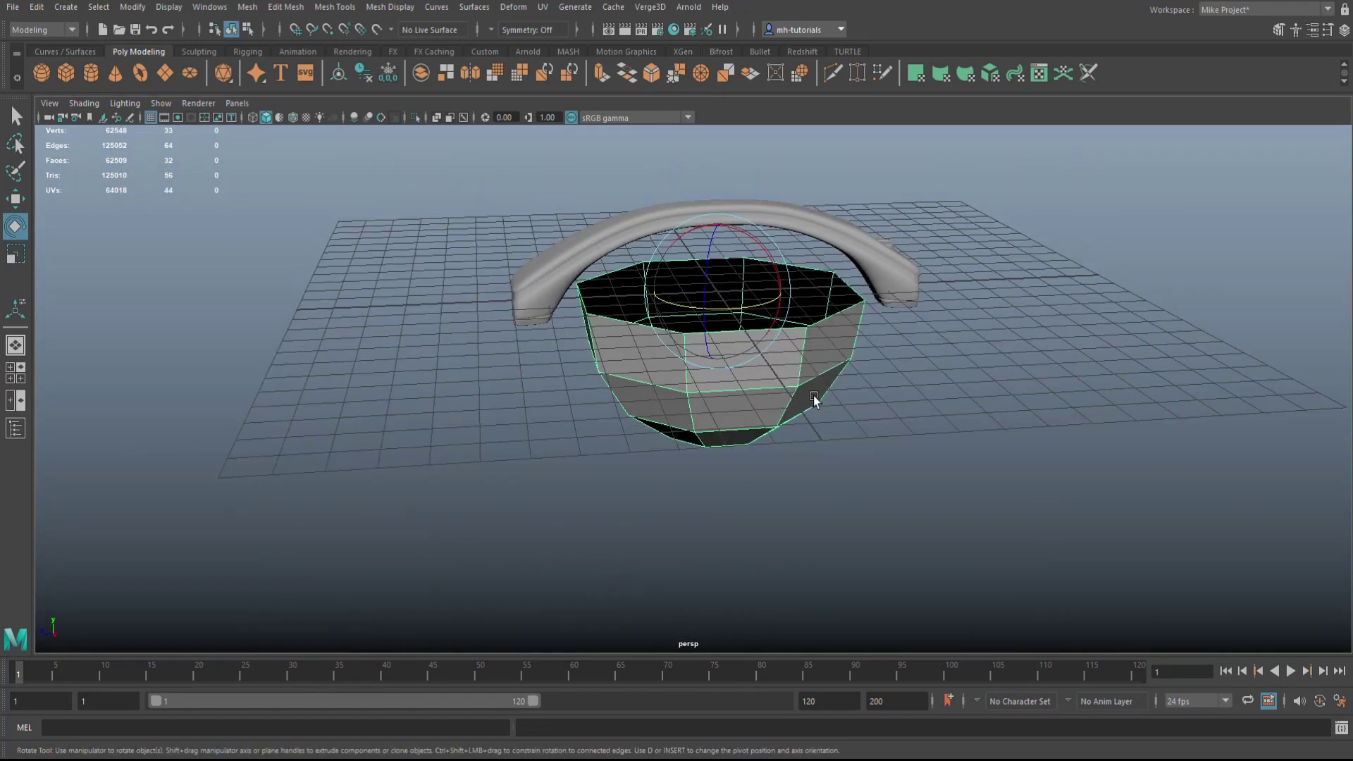
{"action": "key", "text": "r"}
{"action": "left_click_drag", "start_coordinate": [722, 295], "coordinate": [799, 296]}
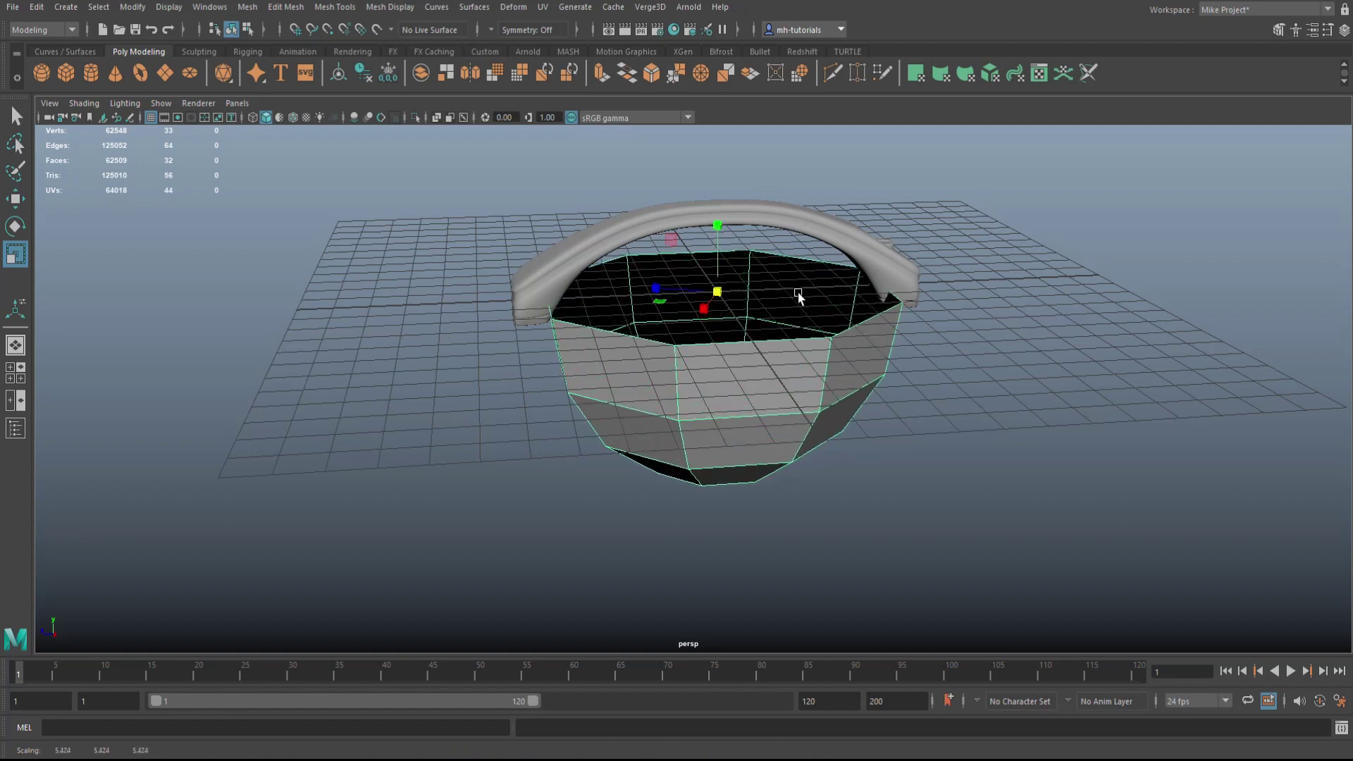
{"action": "left_click_drag", "start_coordinate": [747, 355], "coordinate": [745, 332], "text": "alt"}
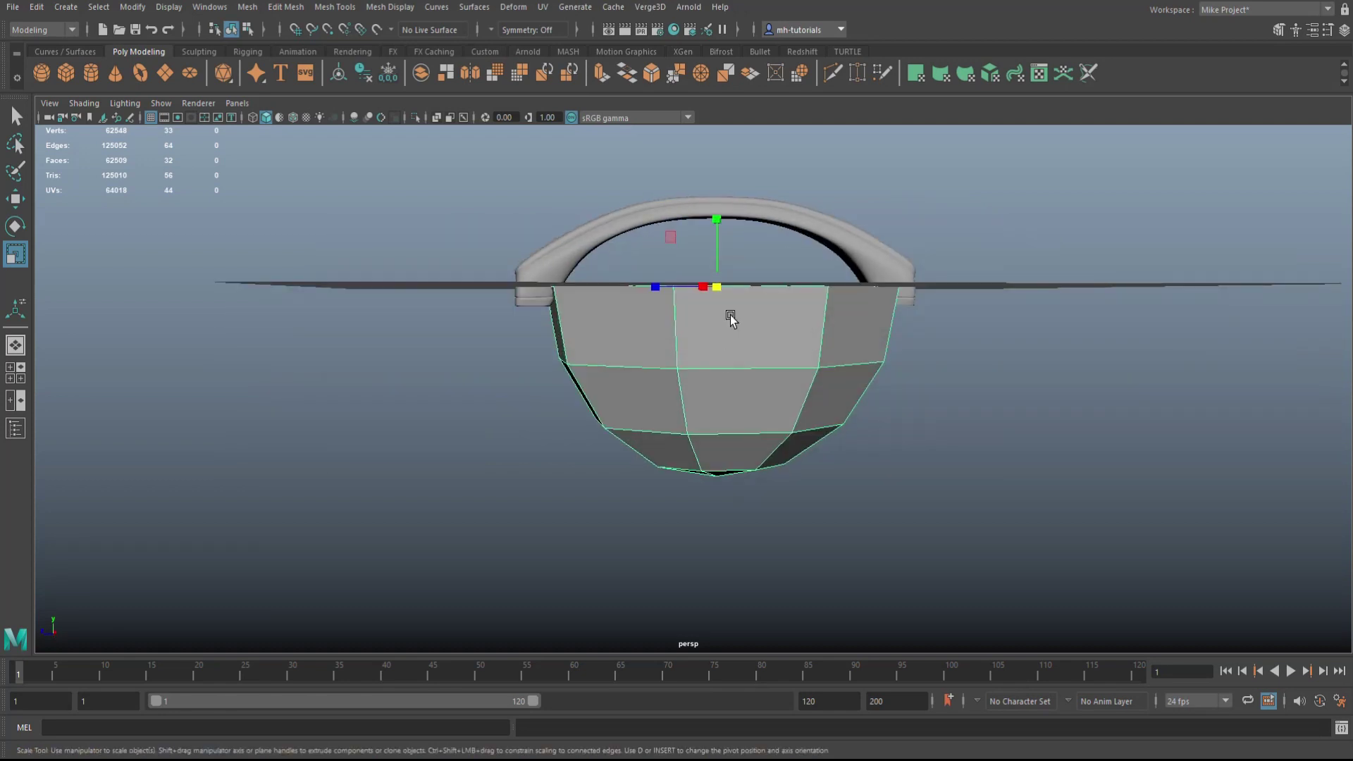
{"action": "key", "text": "w"}
{"action": "left_click_drag", "start_coordinate": [725, 209], "coordinate": [729, 230]}
{"action": "left_click_drag", "start_coordinate": [795, 269], "coordinate": [851, 322], "text": "alt"}
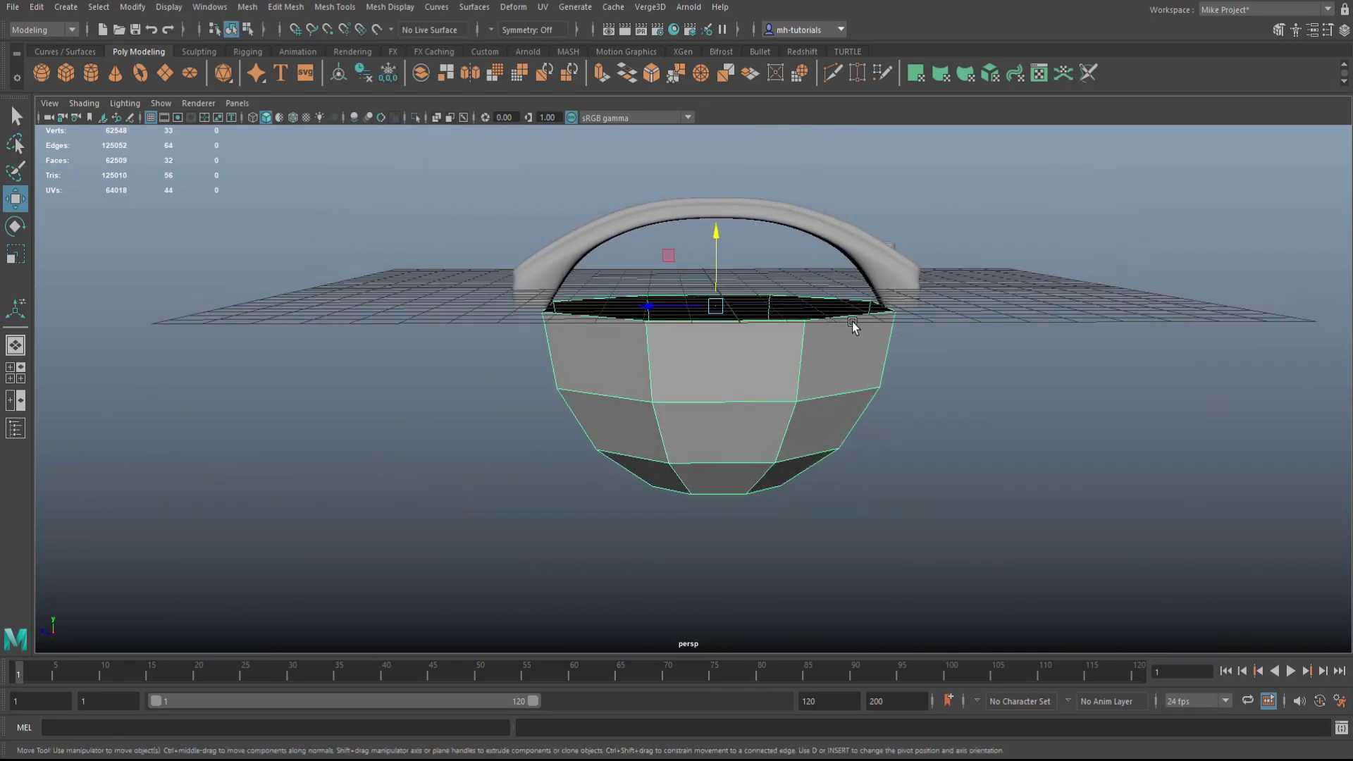
Step: Flatten the half sphere into a shallow bowl with a vertical scale of about 2.13, and show it in smooth preview
{"action": "key", "text": "r"}
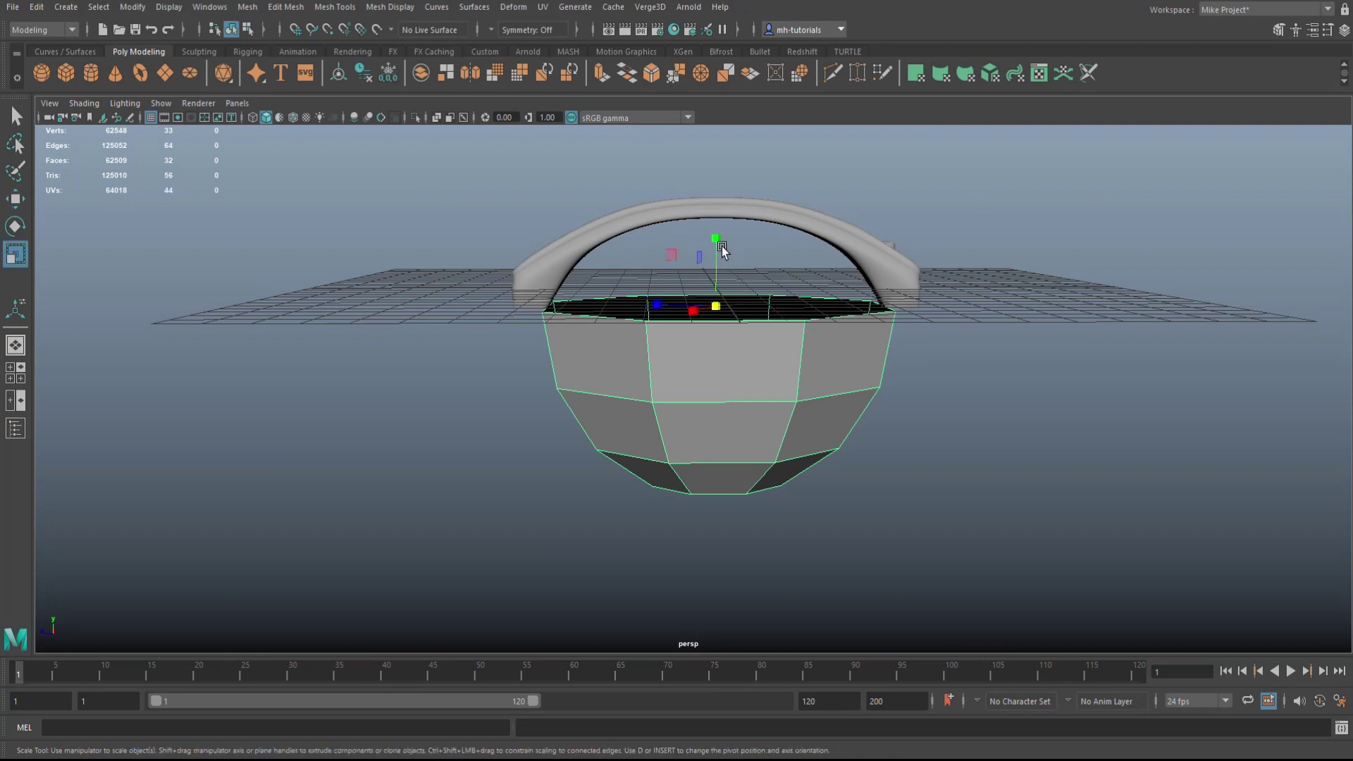
{"action": "left_click_drag", "start_coordinate": [717, 241], "coordinate": [721, 281]}
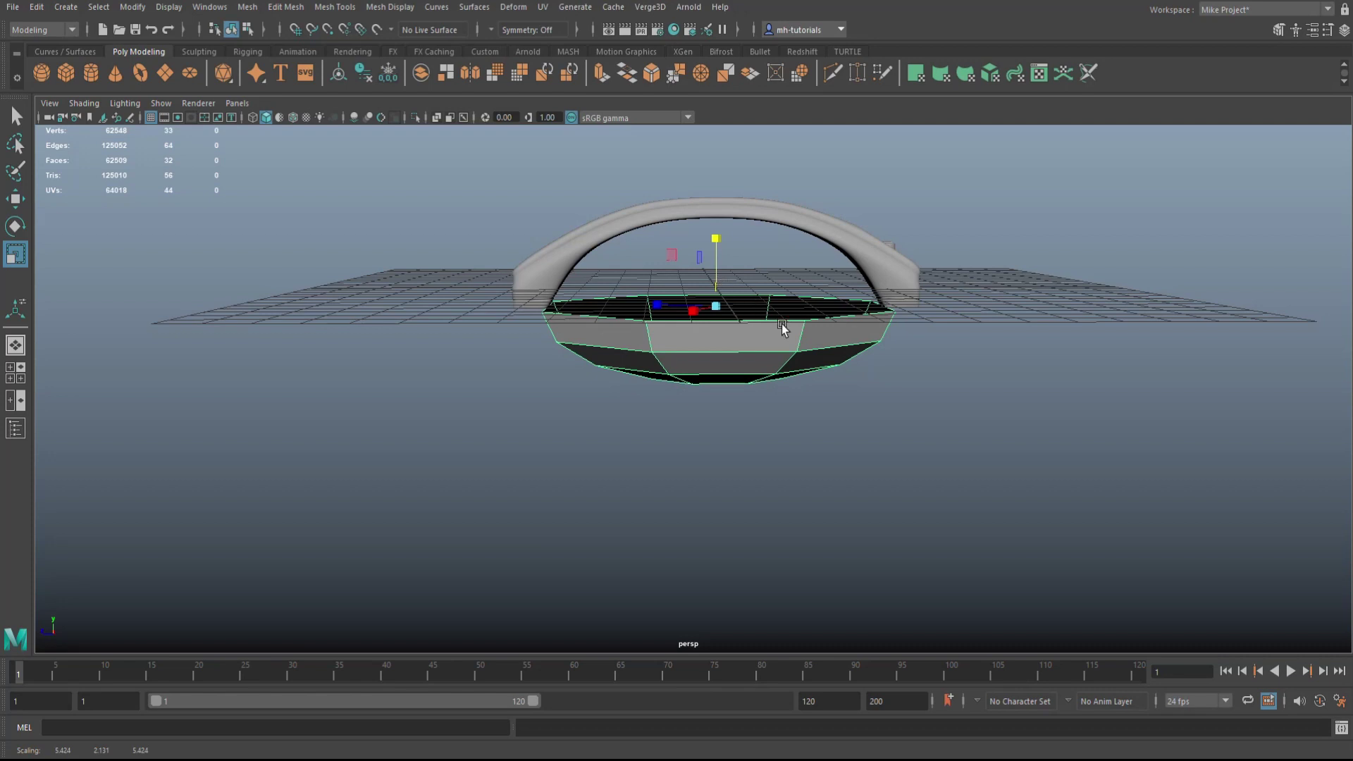
{"action": "left_click", "coordinate": [961, 396]}
{"action": "left_click_drag", "start_coordinate": [959, 403], "coordinate": [824, 401], "text": "alt"}
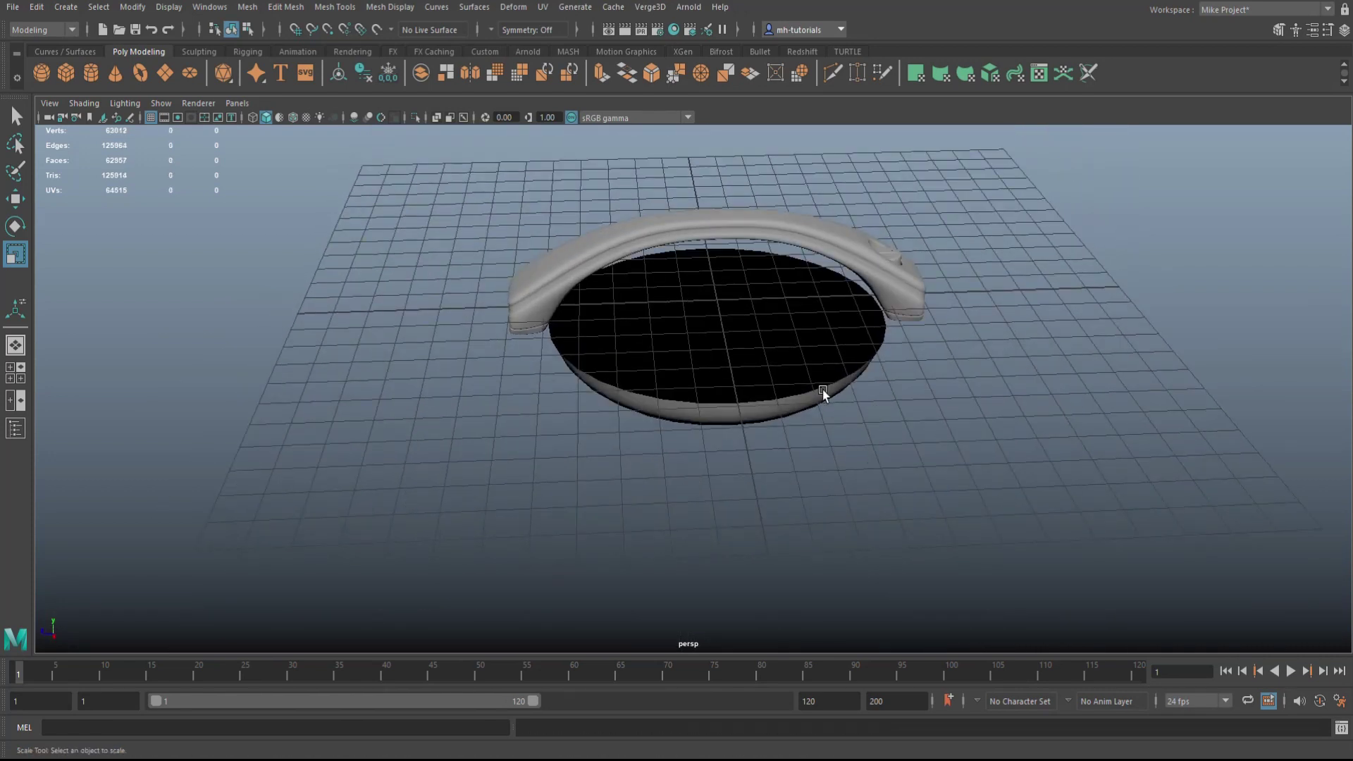
Step: Reverse the bowl's normals so its inner surface faces outward, and deselect it
{"action": "left_click", "coordinate": [822, 391]}
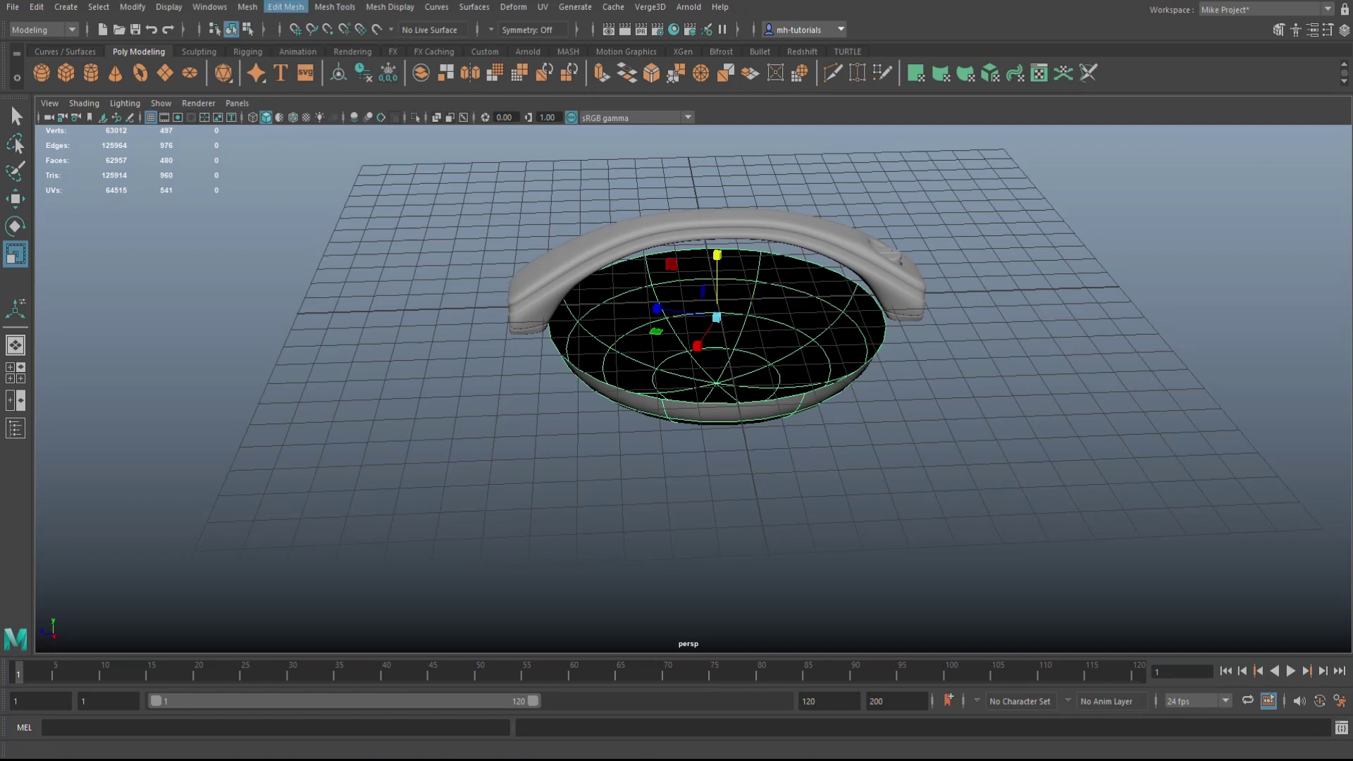
{"action": "left_click", "coordinate": [285, 7]}
{"action": "mouse_move", "coordinate": [335, 6]}
{"action": "mouse_move", "coordinate": [389, 7]}
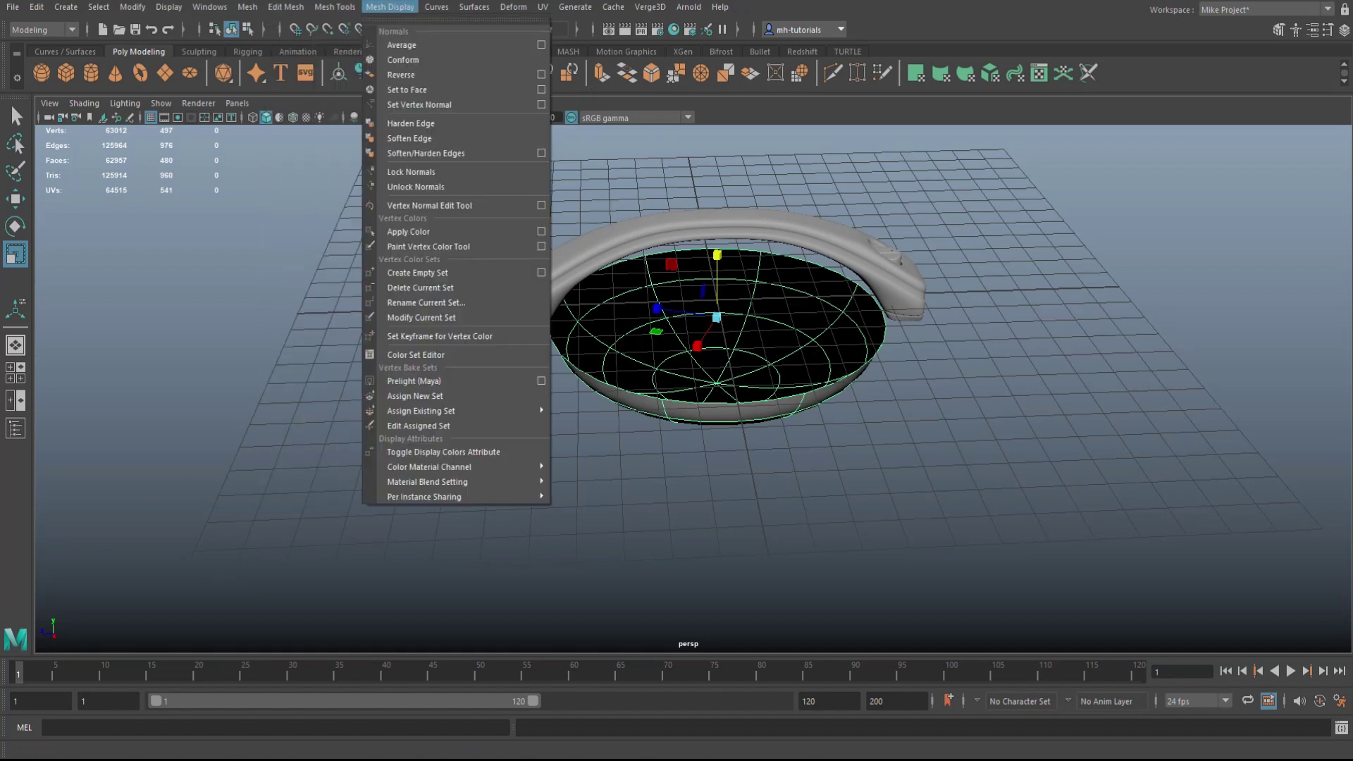
{"action": "left_click", "coordinate": [423, 75]}
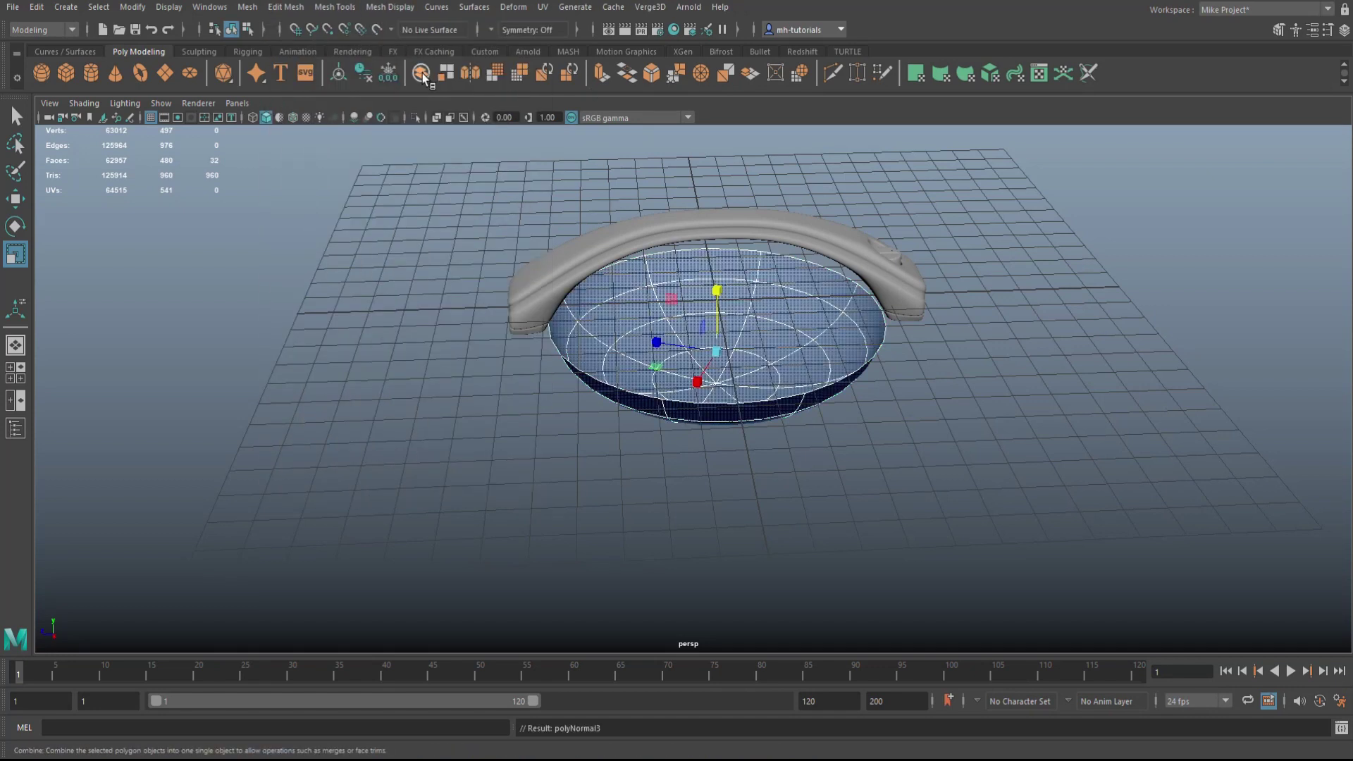
{"action": "left_click", "coordinate": [1033, 442]}
{"action": "mouse_move", "coordinate": [1028, 442]}
{"action": "left_mouse_down", "text": "alt"}
{"action": "mouse_move", "coordinate": [975, 449]}
{"action": "mouse_move", "coordinate": [1021, 445]}
{"action": "mouse_move", "coordinate": [1009, 451]}
{"action": "left_mouse_up", "text": "alt"}
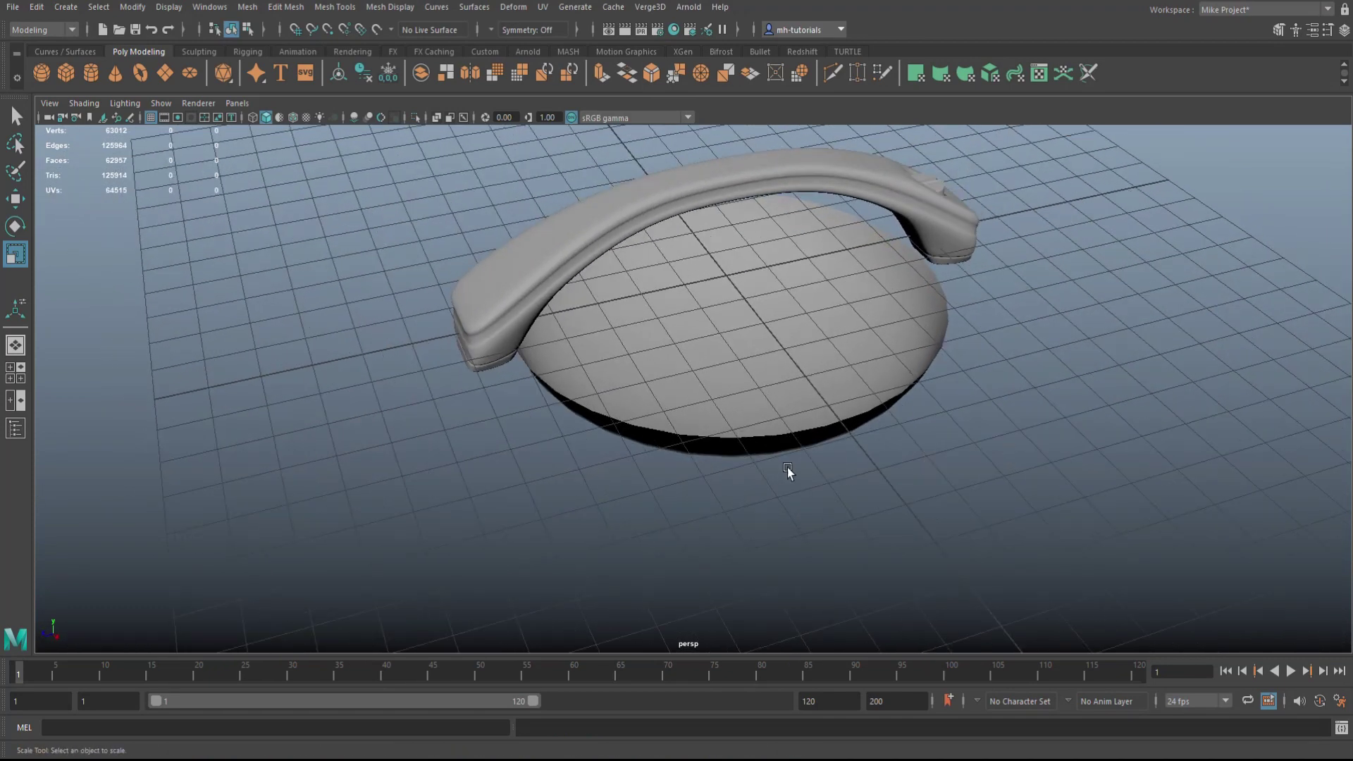
Step: Select the bowl's open border edge loop and extrude it outward into a wide rim
{"action": "scroll", "coordinate": [768, 469], "scroll_direction": "up", "scroll_amount": 2}
{"action": "left_click", "coordinate": [655, 448]}
{"action": "right_click_drag", "start_coordinate": [642, 380], "coordinate": [642, 340]}
{"action": "double_click", "coordinate": [661, 441]}
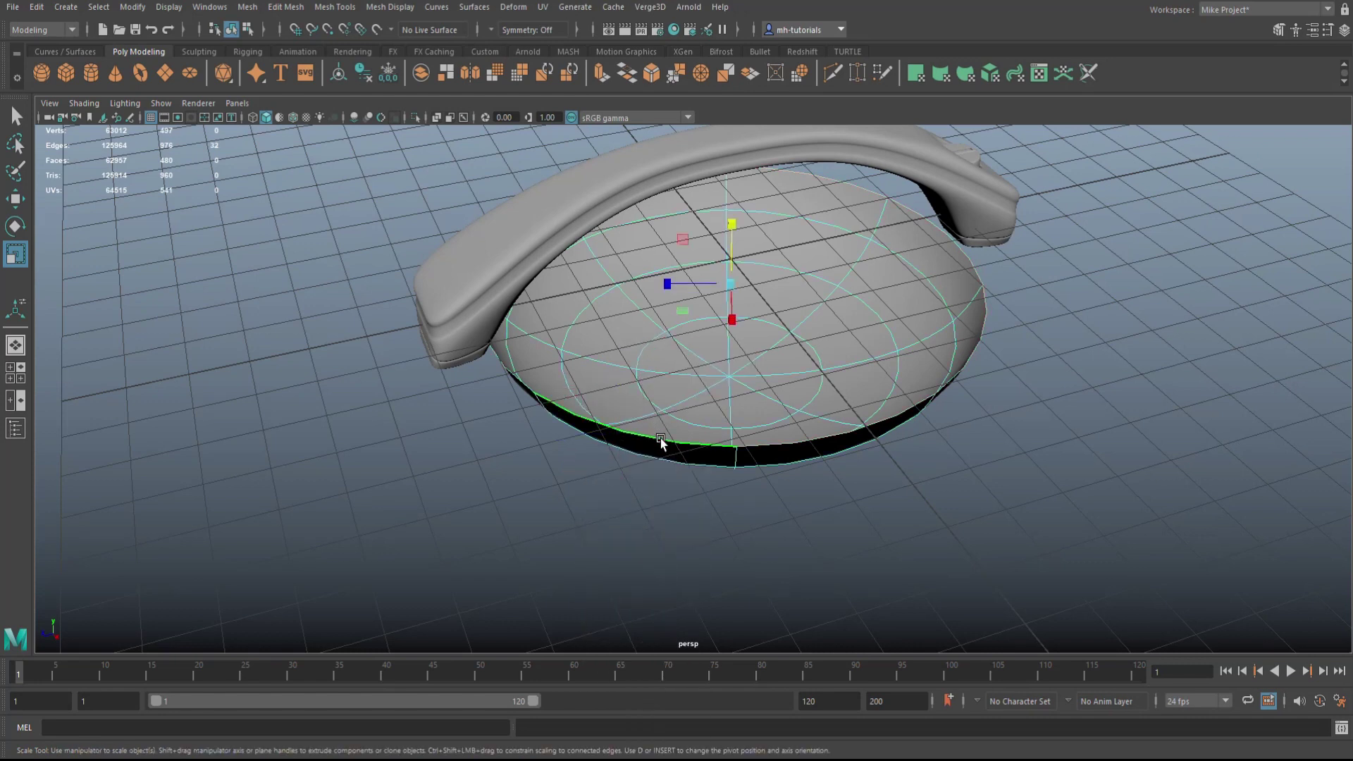
{"action": "key", "text": "ctrl+e"}
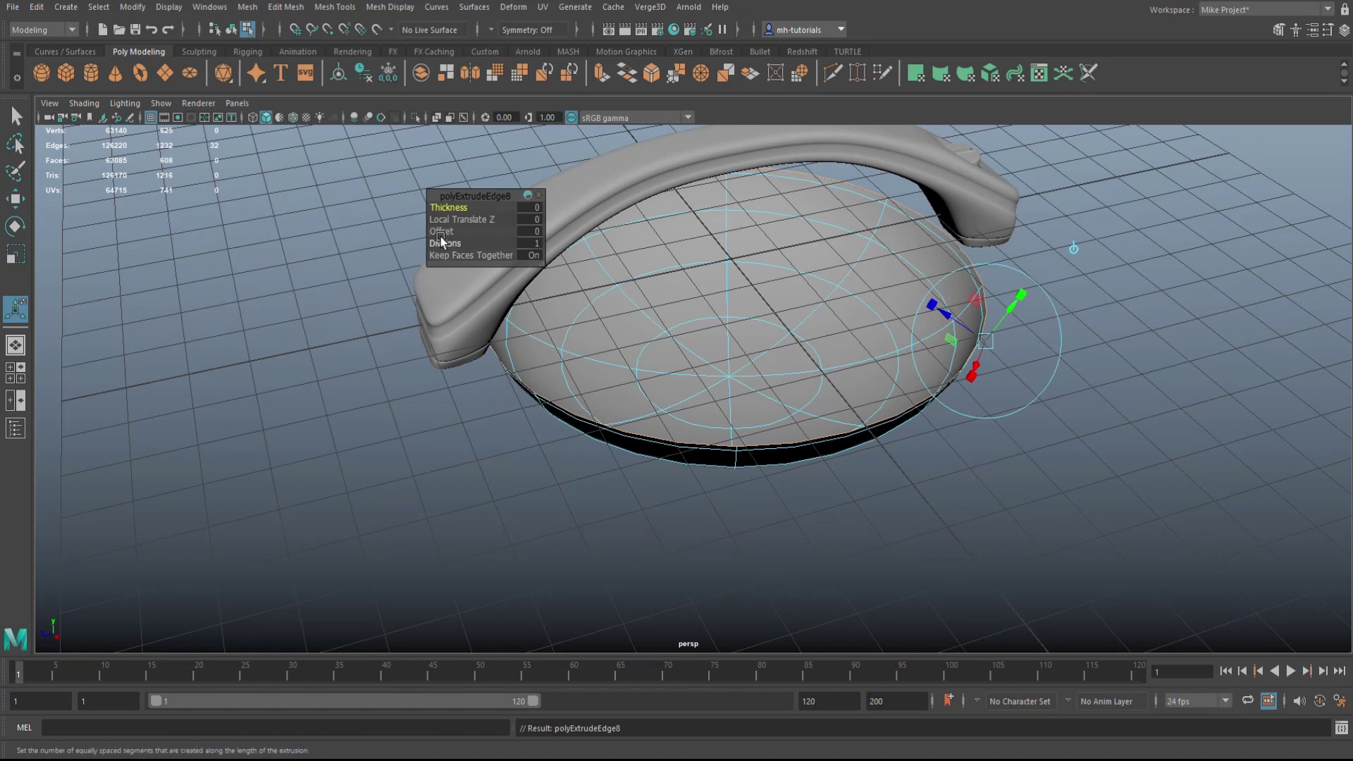
{"action": "left_click_drag", "start_coordinate": [437, 231], "coordinate": [437, 207]}
{"action": "key", "text": "ctrl+z"}
{"action": "left_click_drag", "start_coordinate": [831, 396], "coordinate": [798, 374], "text": "alt"}
Step: Raise the rim's outer edge loop until the rim lies nearly level around the bowl
{"action": "key", "text": "w"}
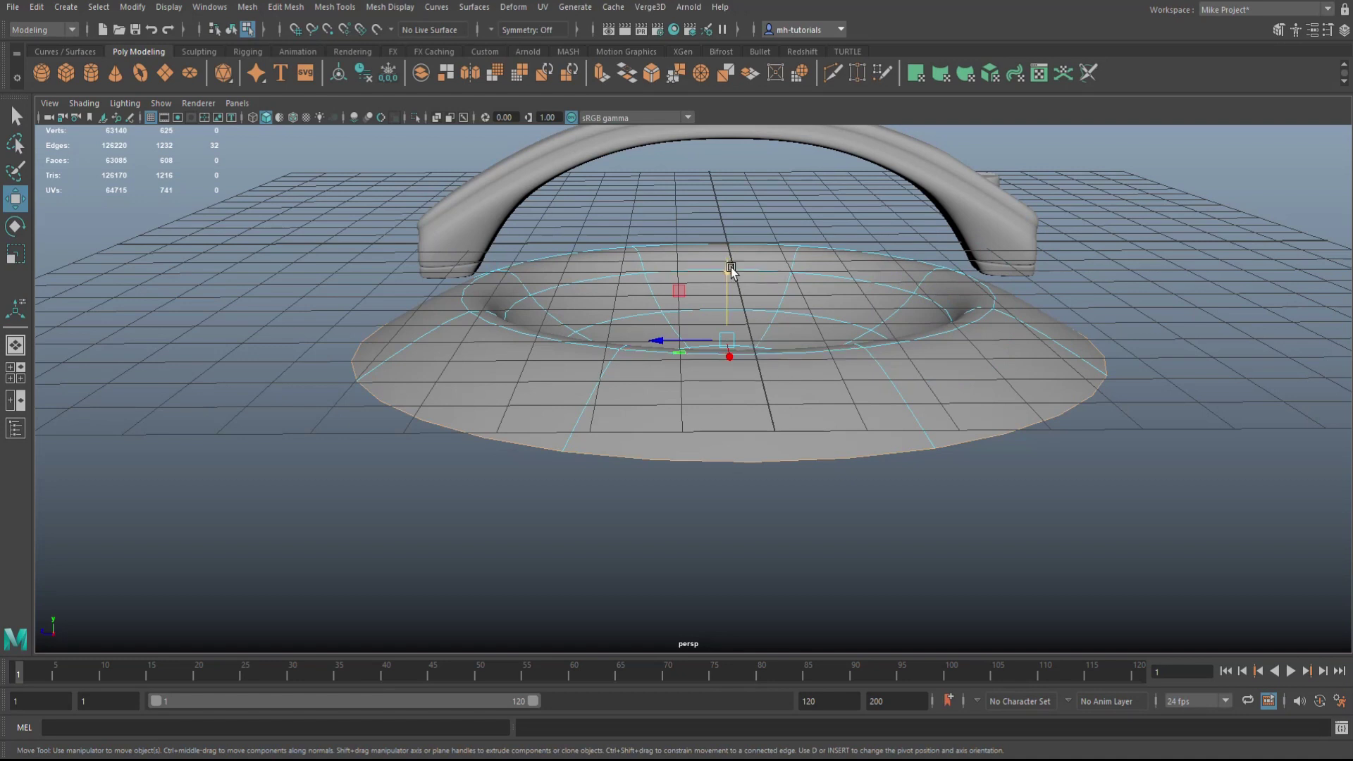
{"action": "left_click_drag", "start_coordinate": [731, 269], "coordinate": [720, 200]}
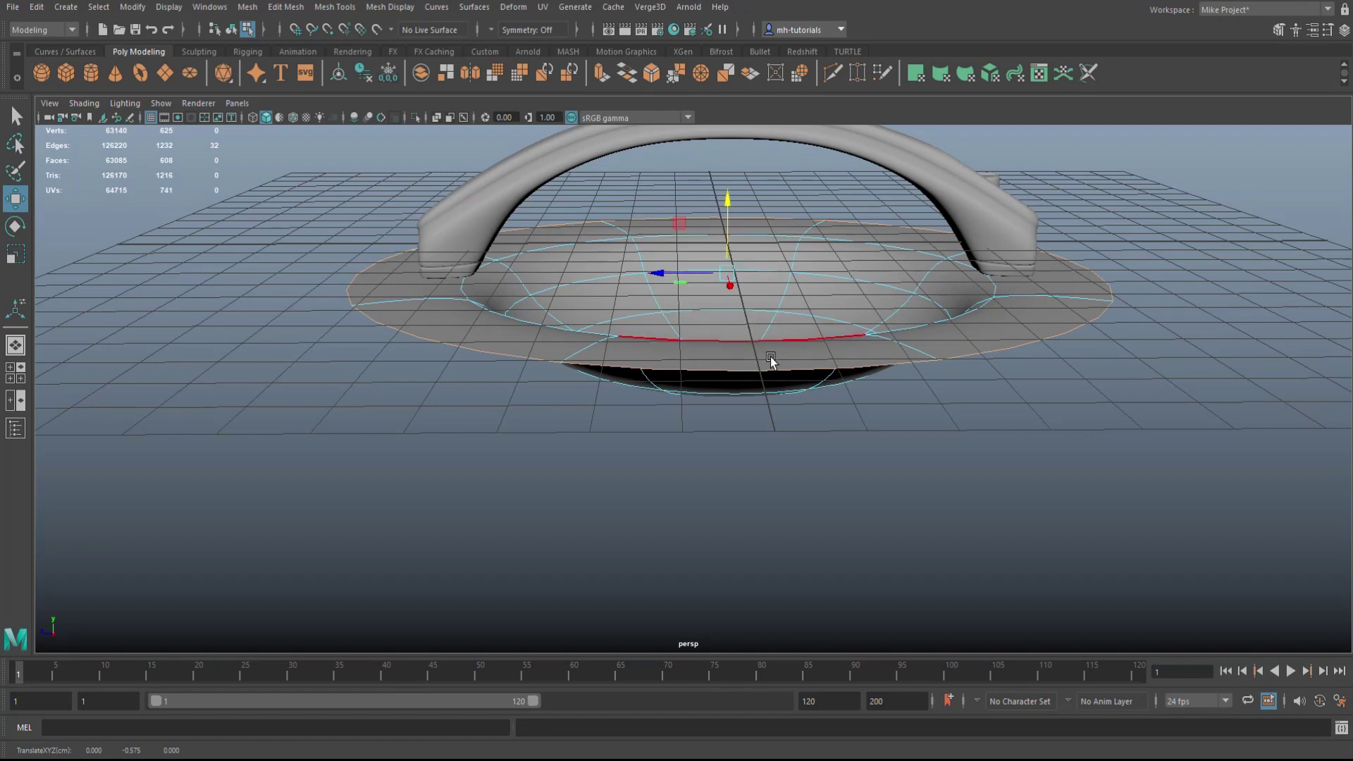
{"action": "left_click_drag", "start_coordinate": [771, 357], "coordinate": [459, 341], "text": "alt"}
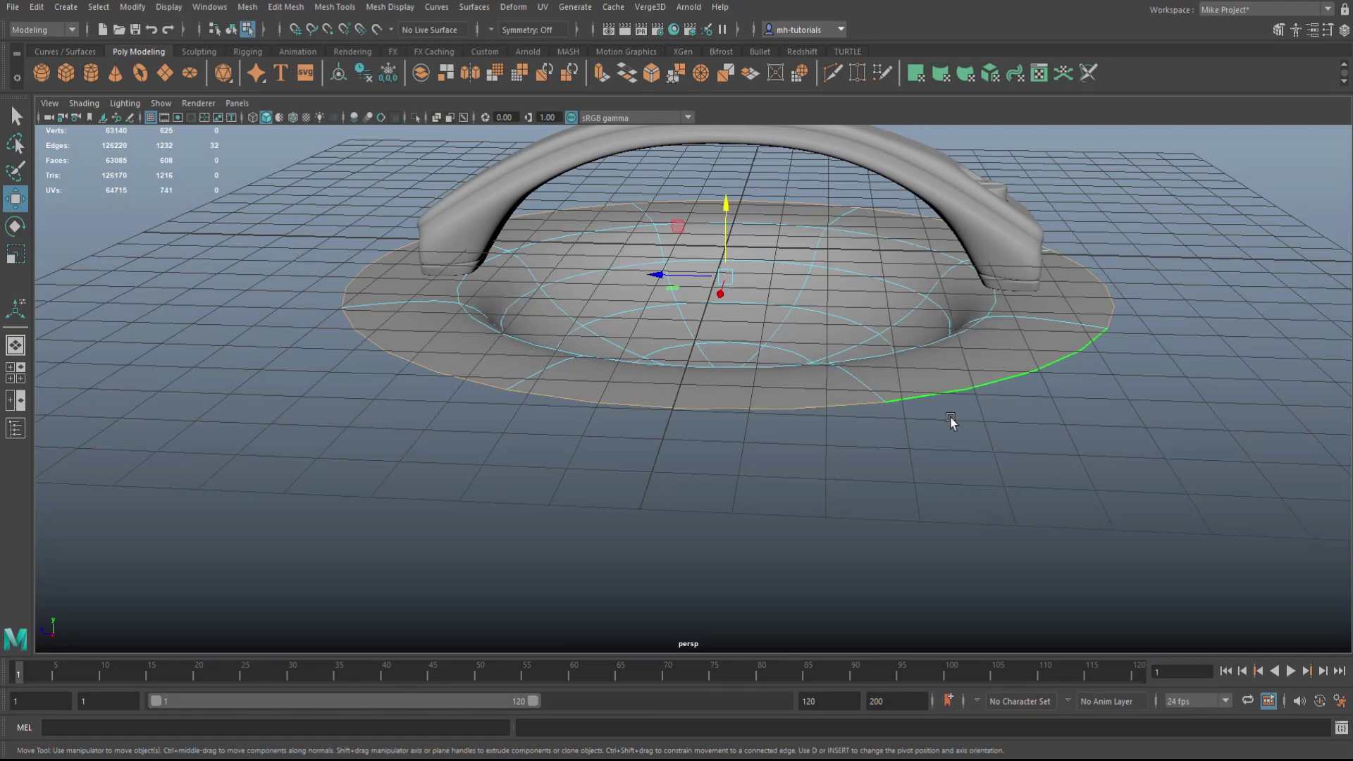
{"action": "mouse_move", "coordinate": [348, 447]}
{"action": "left_mouse_down", "text": "alt"}
{"action": "mouse_move", "coordinate": [353, 420]}
{"action": "mouse_move", "coordinate": [363, 428]}
{"action": "left_mouse_up", "text": "alt"}
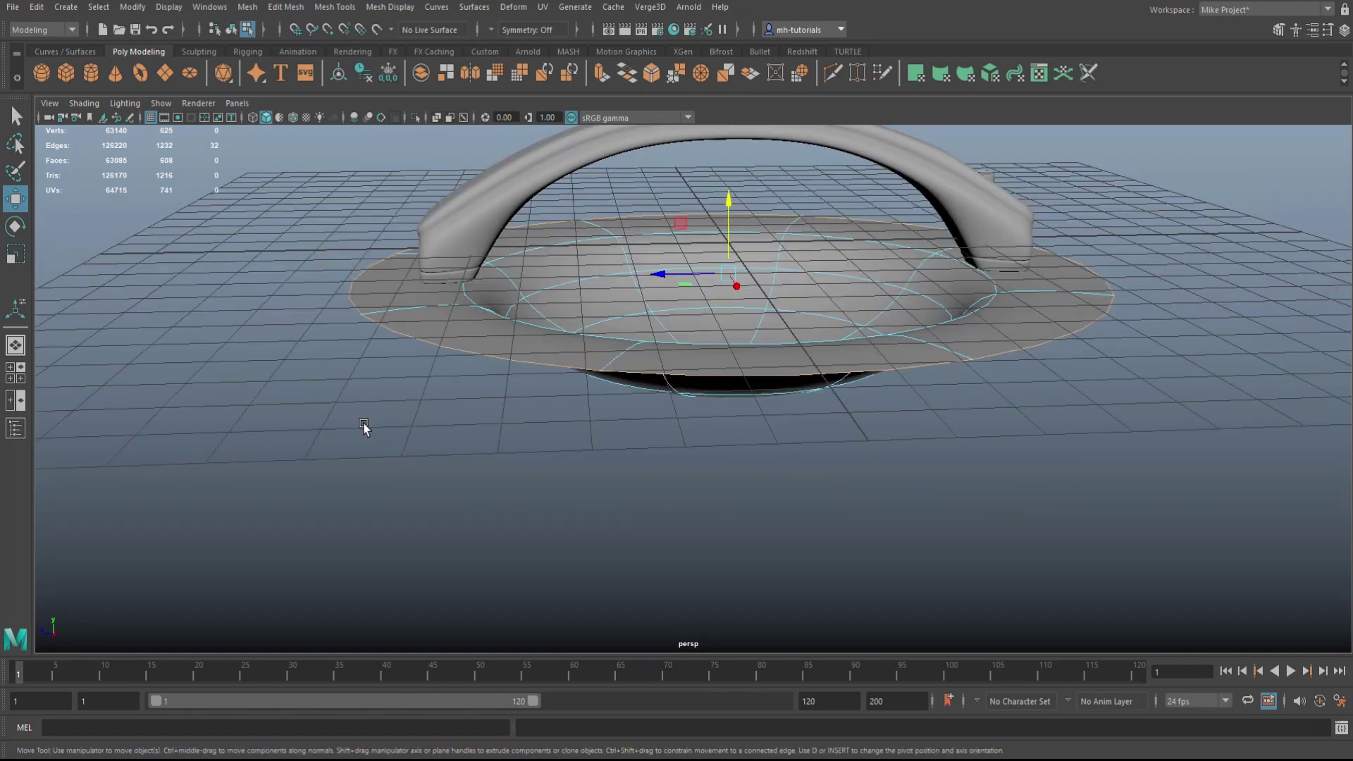
Step: Return the rimmed bowl to object mode, scale it down uniformly to about 5.24 in width, and deselect it
{"action": "right_click_drag", "start_coordinate": [861, 282], "coordinate": [923, 266]}
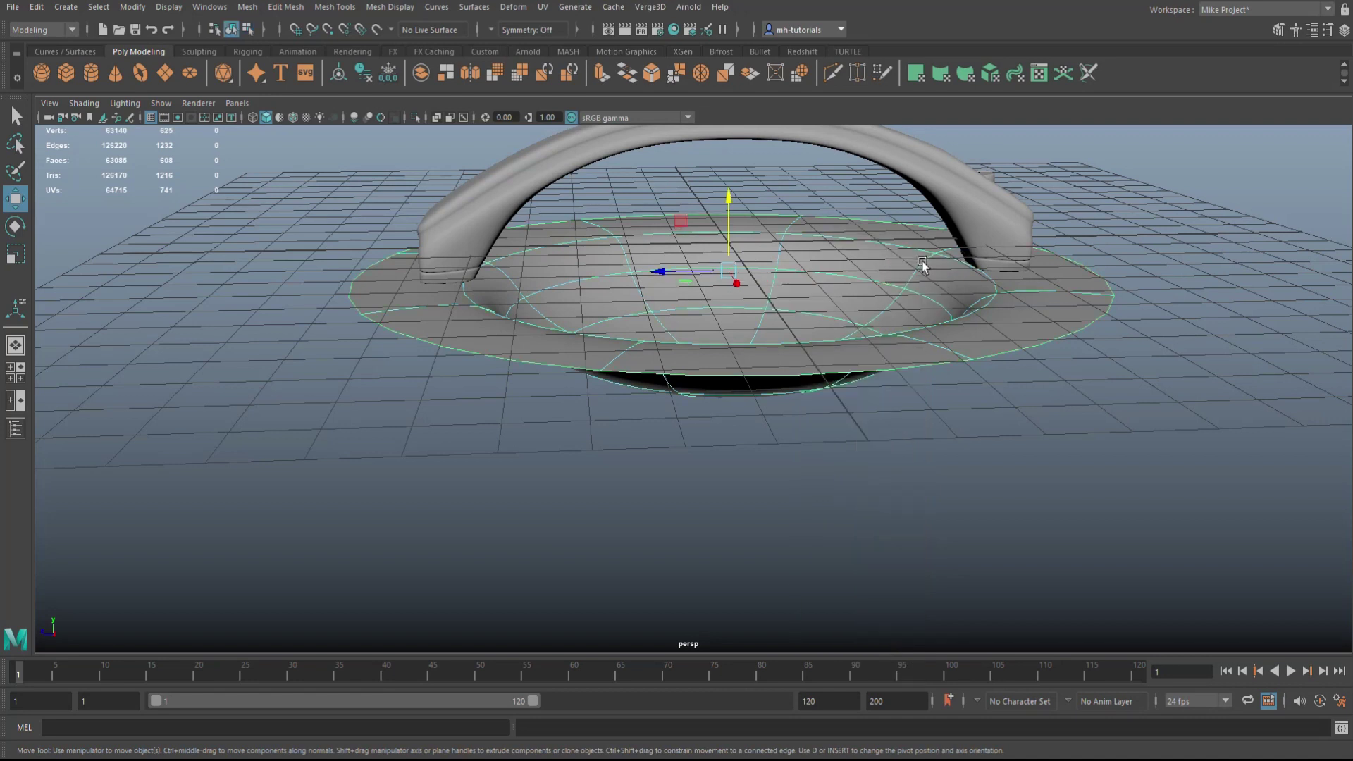
{"action": "key", "text": "r"}
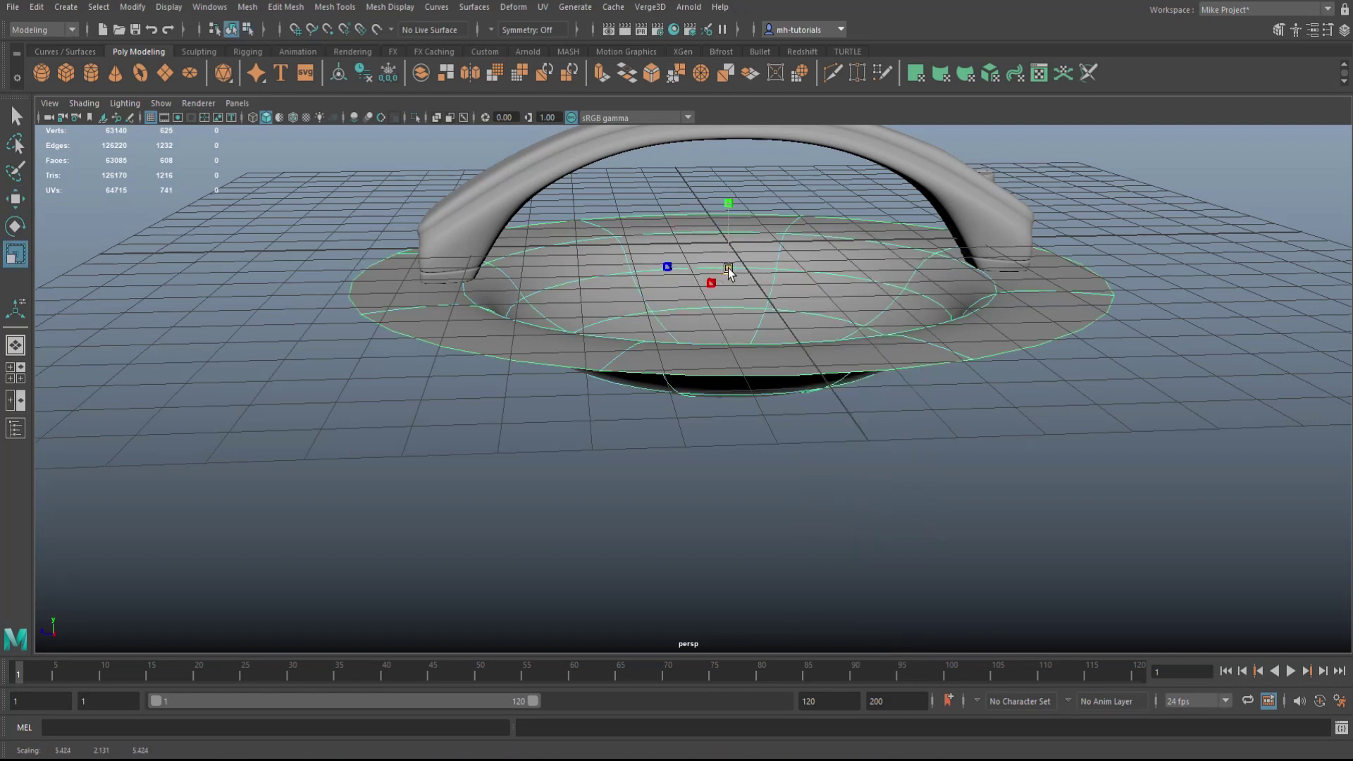
{"action": "left_click_drag", "start_coordinate": [728, 268], "coordinate": [707, 270]}
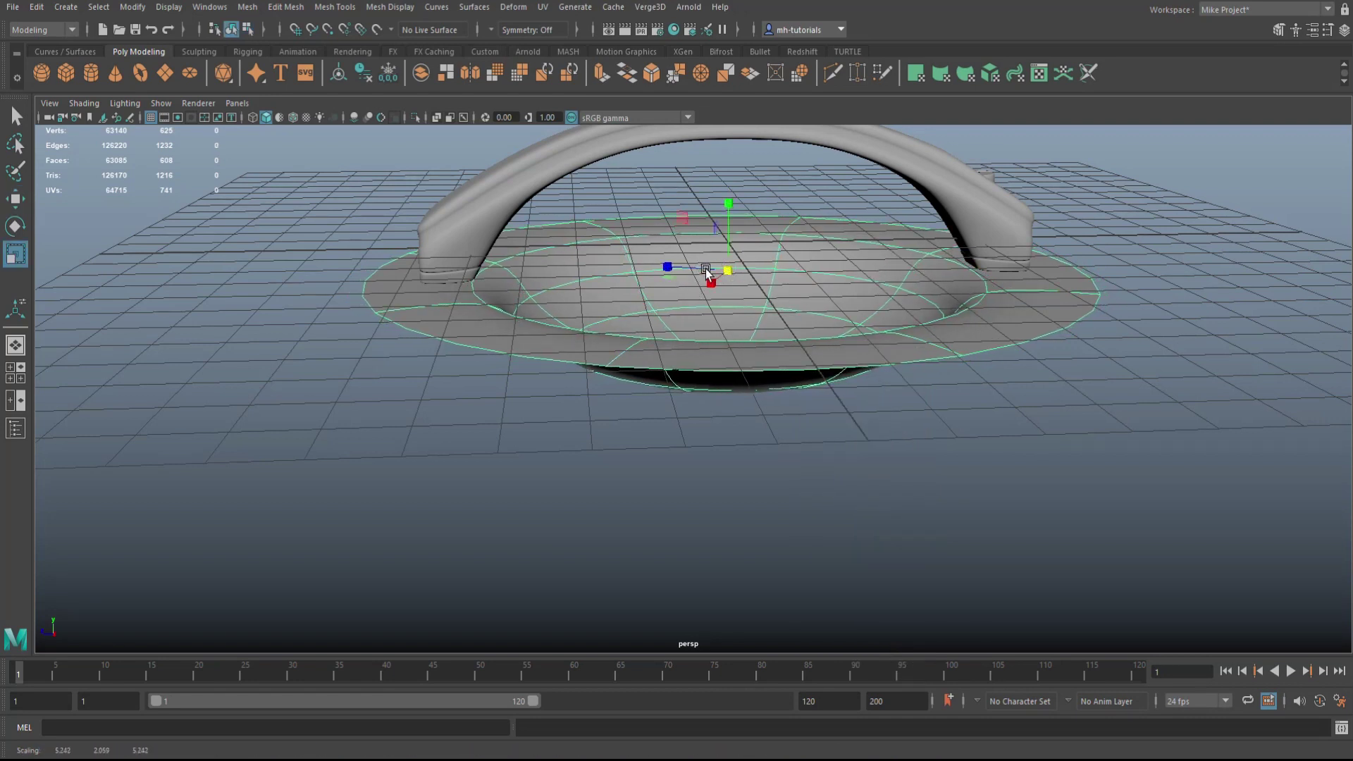
{"action": "left_click", "coordinate": [1168, 475]}
{"action": "left_click_drag", "start_coordinate": [1127, 492], "coordinate": [1069, 590], "text": "alt"}
Step: Turn off the bowl's smooth preview and, seen from above, grid-snap the outer rim vertex beyond the bridge's slotted end outward into a square corner
{"action": "left_click", "coordinate": [848, 252]}
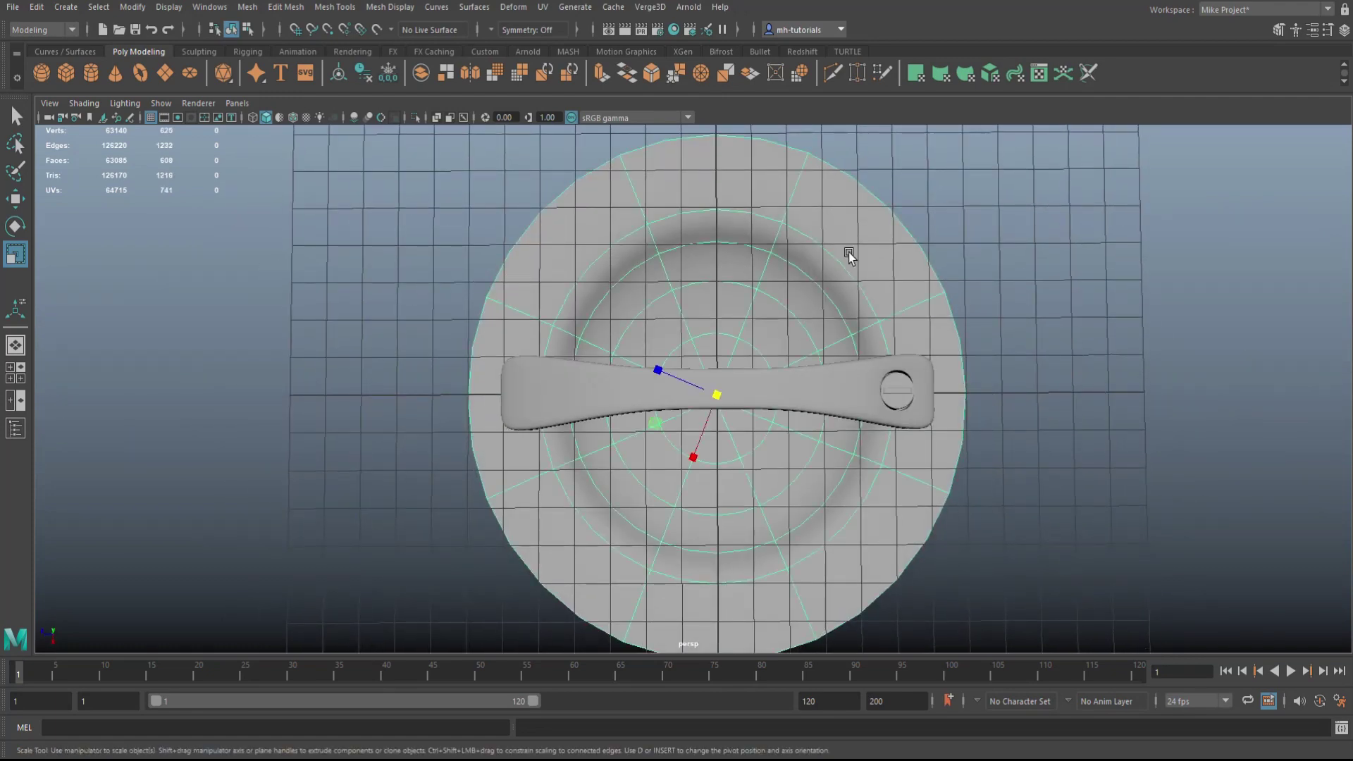
{"action": "key", "text": "1"}
{"action": "scroll", "coordinate": [837, 265], "scroll_direction": "down", "scroll_amount": 5}
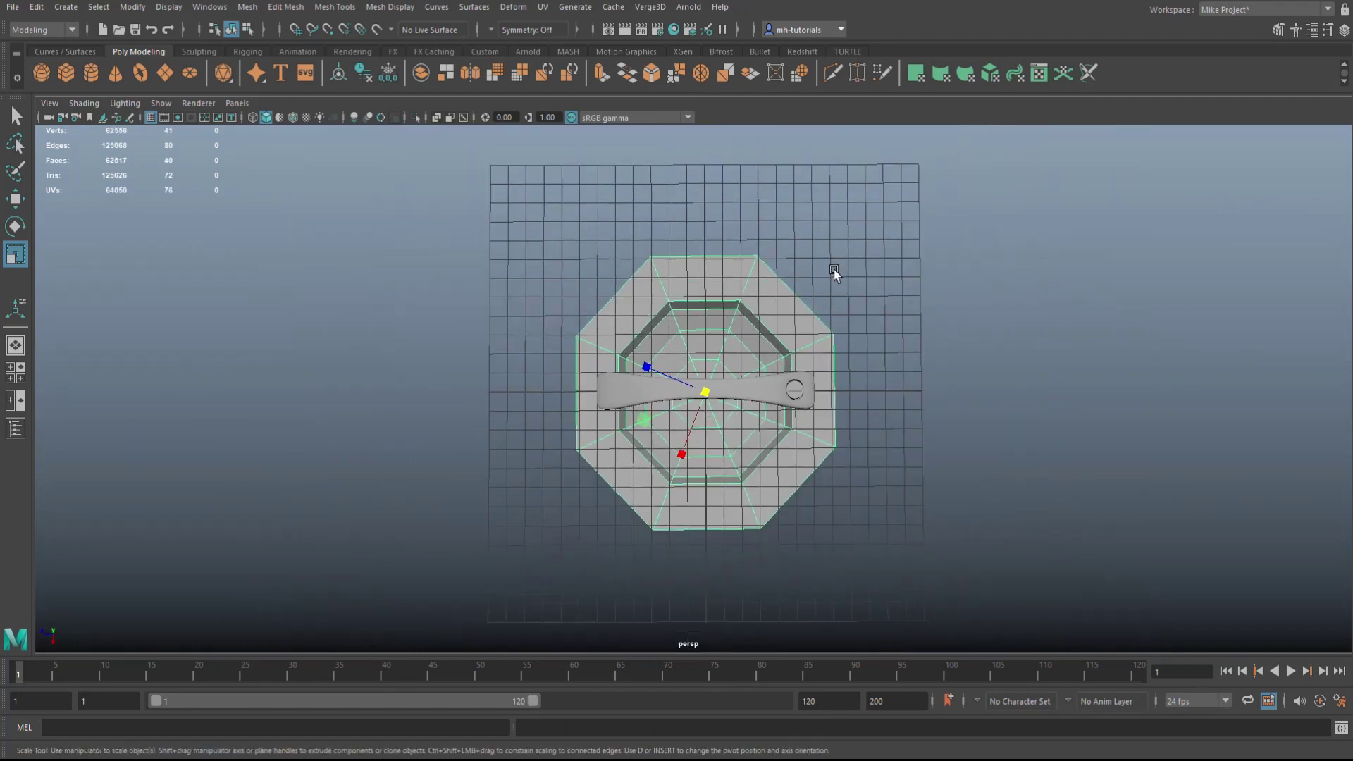
{"action": "right_click", "coordinate": [768, 262]}
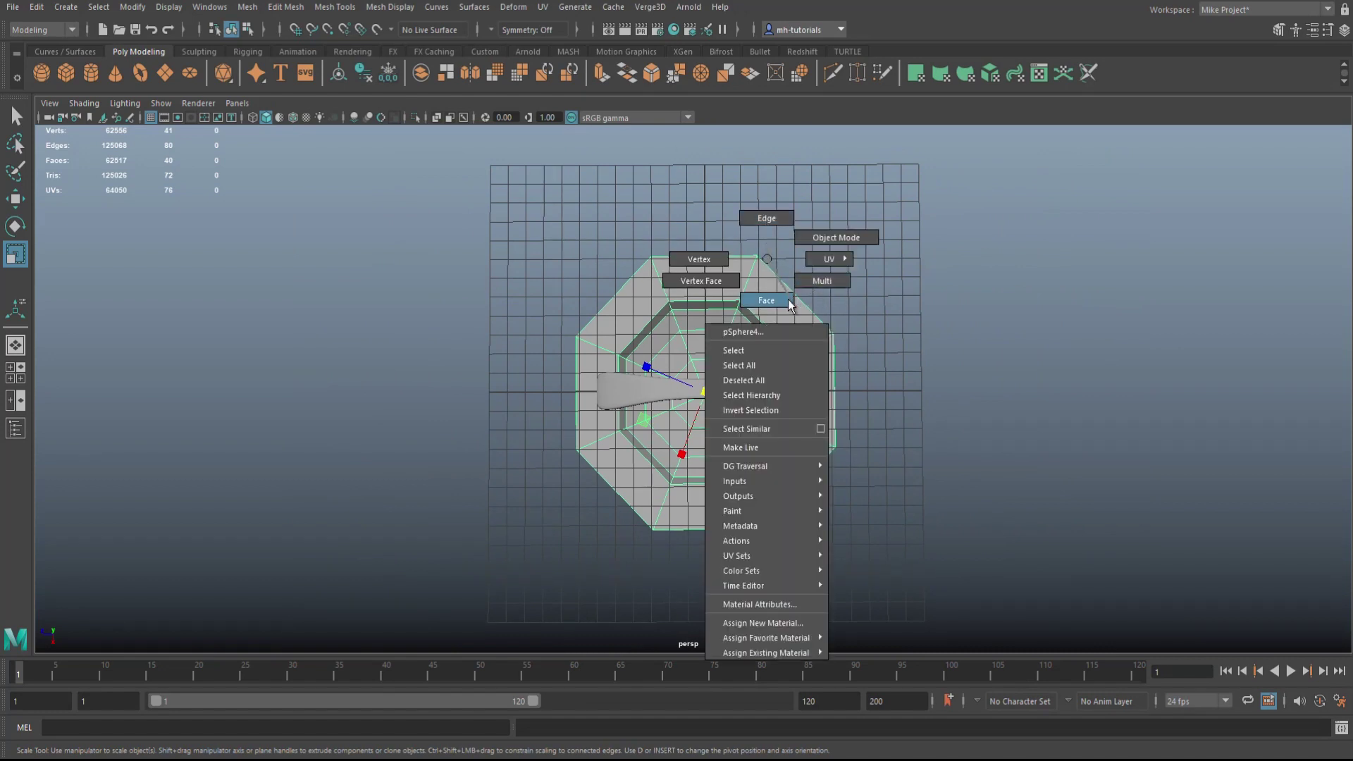
{"action": "left_click", "coordinate": [713, 263]}
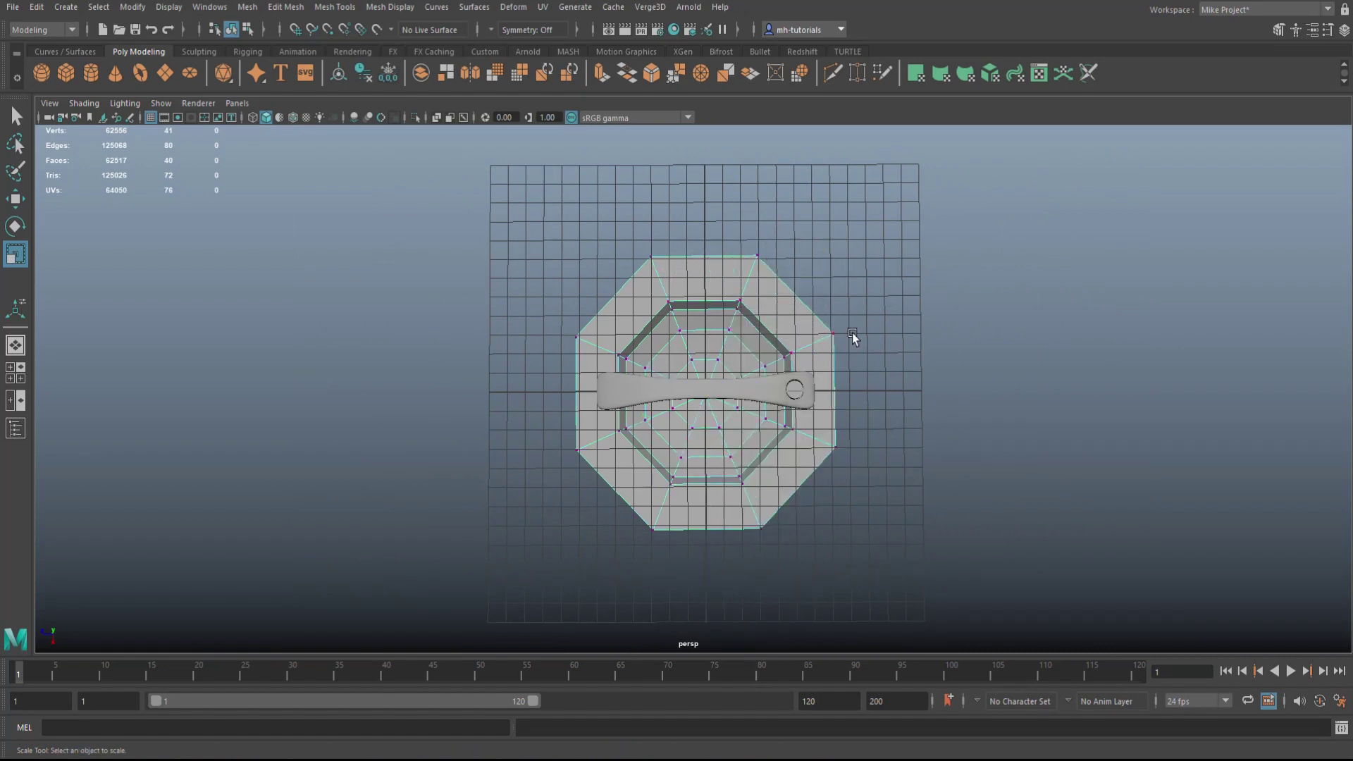
{"action": "left_click", "coordinate": [833, 332]}
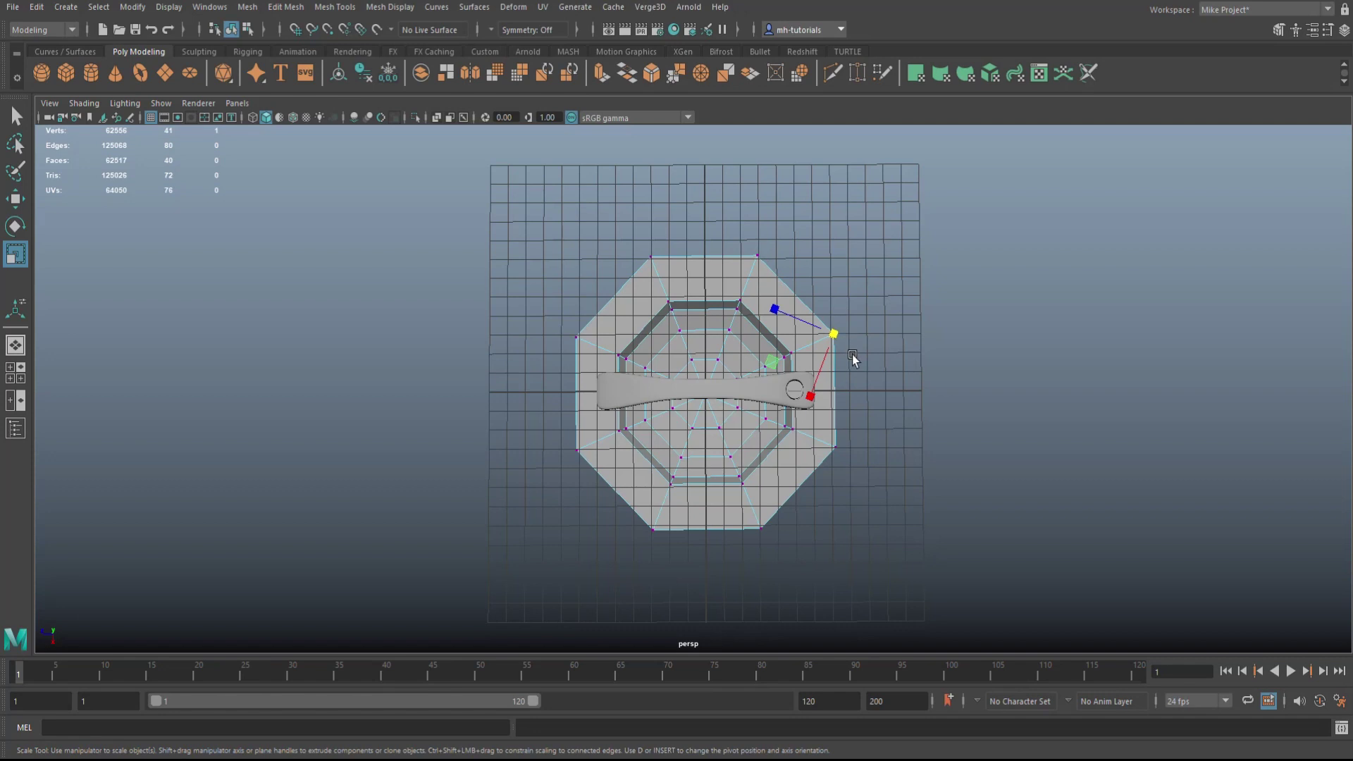
{"action": "key", "text": "w"}
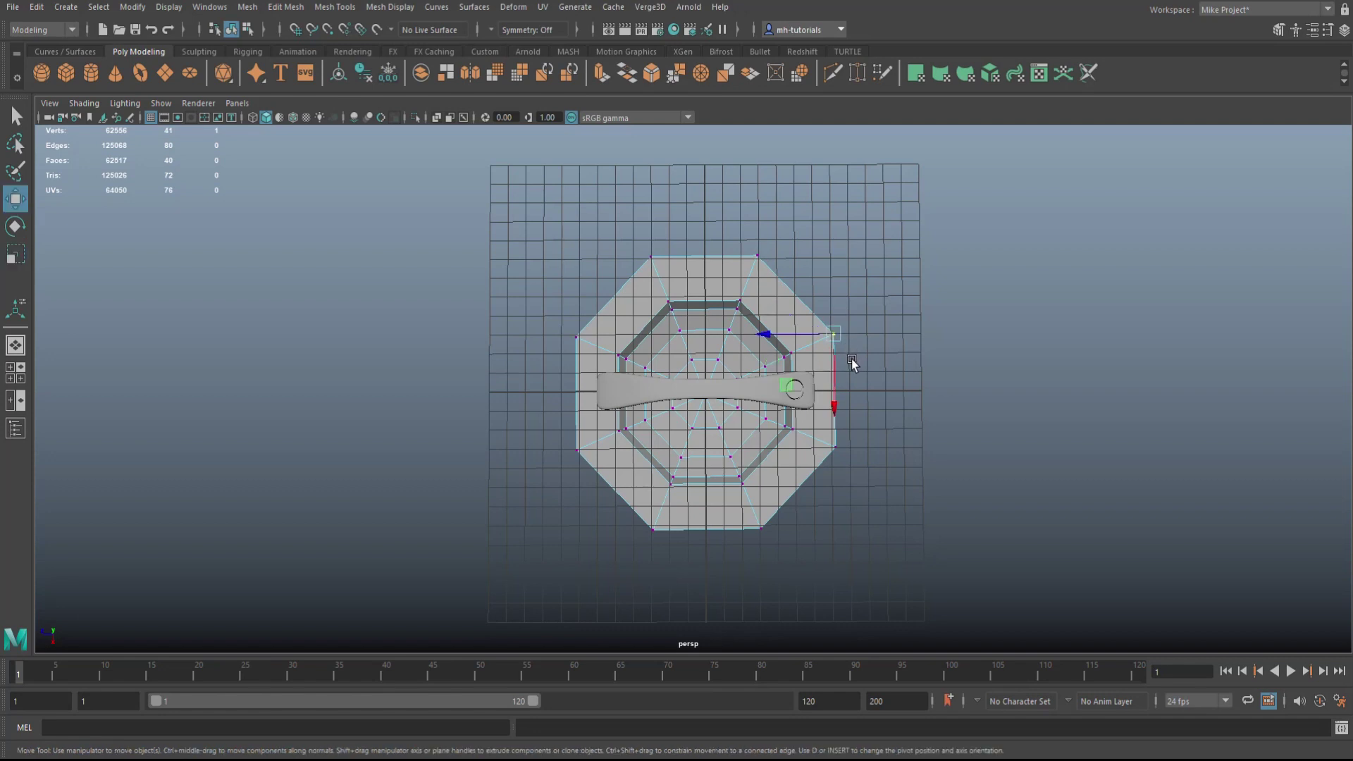
{"action": "key", "text": "x"}
{"action": "left_click_drag", "start_coordinate": [838, 339], "coordinate": [849, 257]}
Step: Snap the four outer rim vertices on the two straight edges parallel to the bridge onto the nearest grid lines
{"action": "left_click", "coordinate": [758, 256]}
{"action": "left_click", "coordinate": [763, 260]}
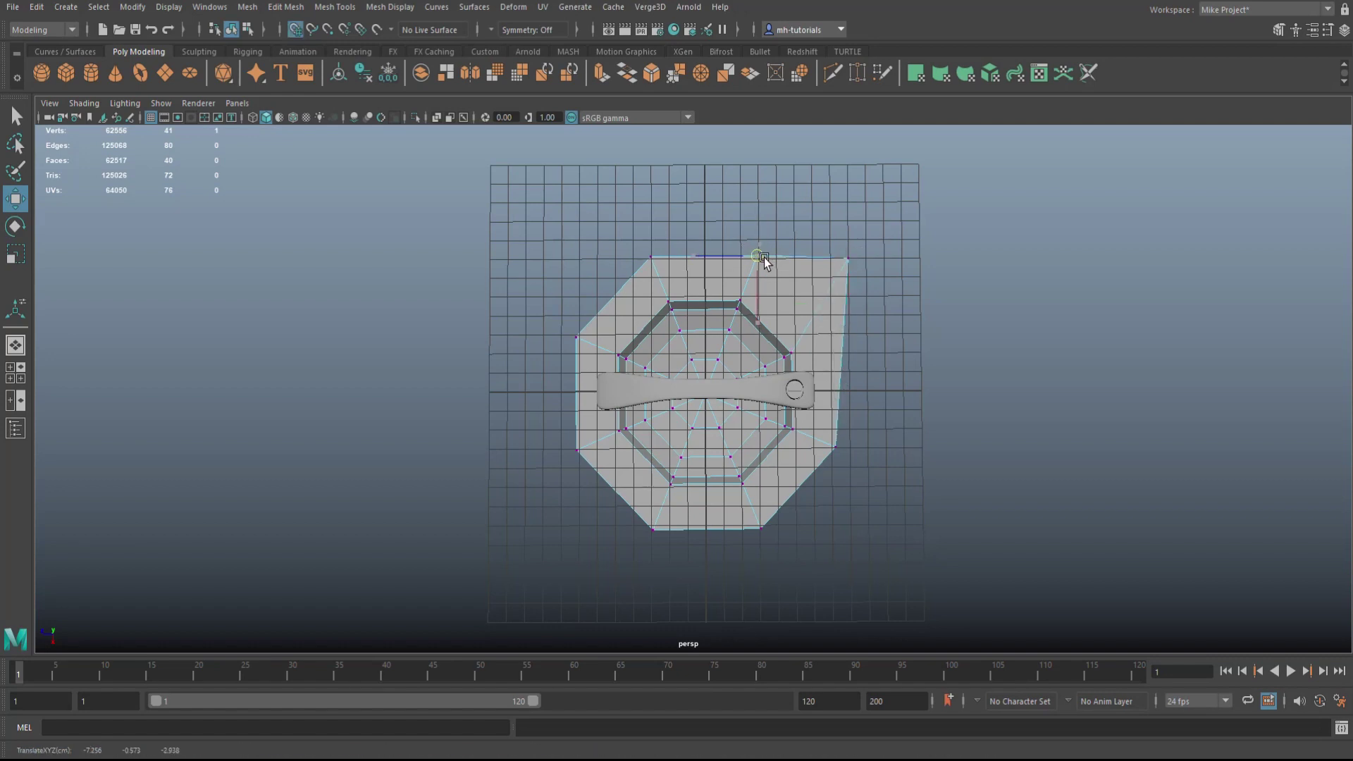
{"action": "left_click", "coordinate": [759, 257]}
{"action": "left_click", "coordinate": [648, 256]}
{"action": "left_click", "coordinate": [649, 258]}
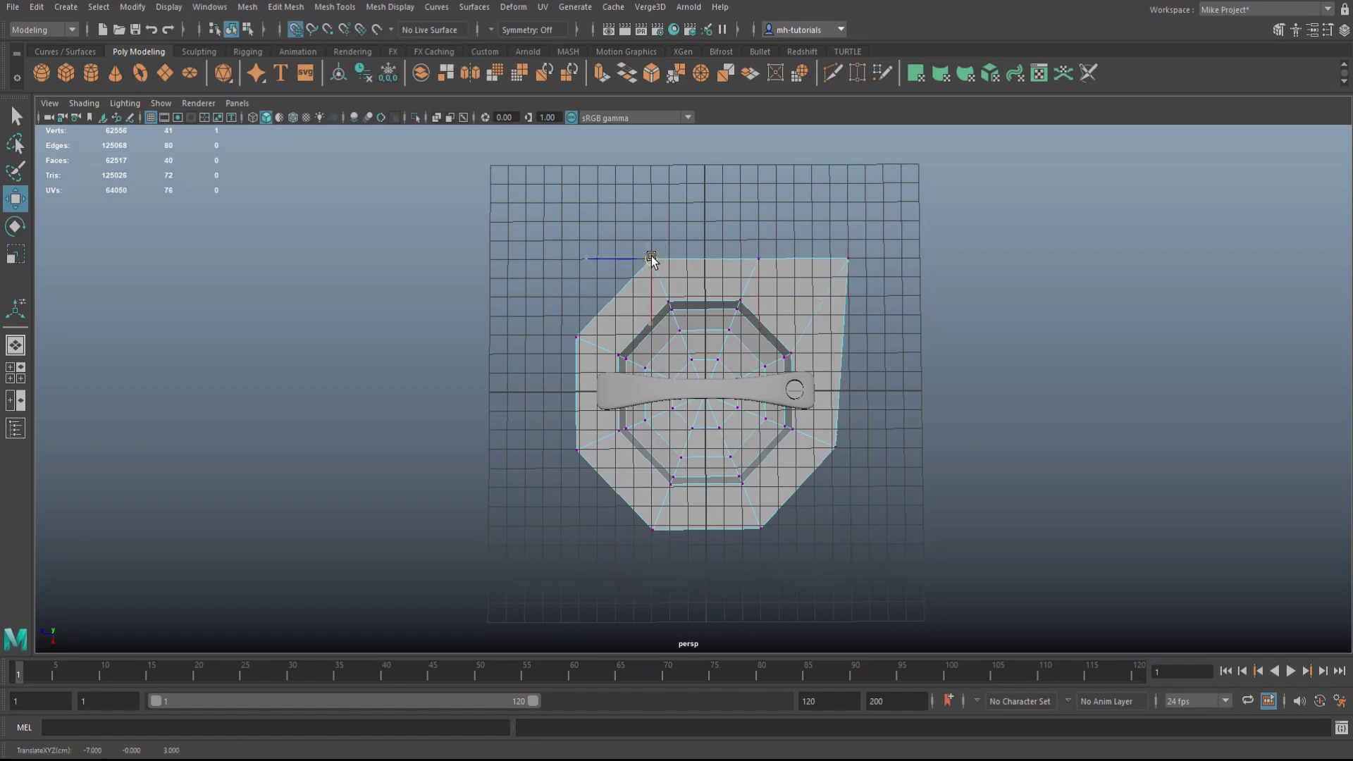
{"action": "mouse_move", "coordinate": [649, 523]}
{"action": "left_mouse_down"}
{"action": "mouse_move", "coordinate": [652, 619]}
{"action": "mouse_move", "coordinate": [665, 522]}
{"action": "left_mouse_up"}
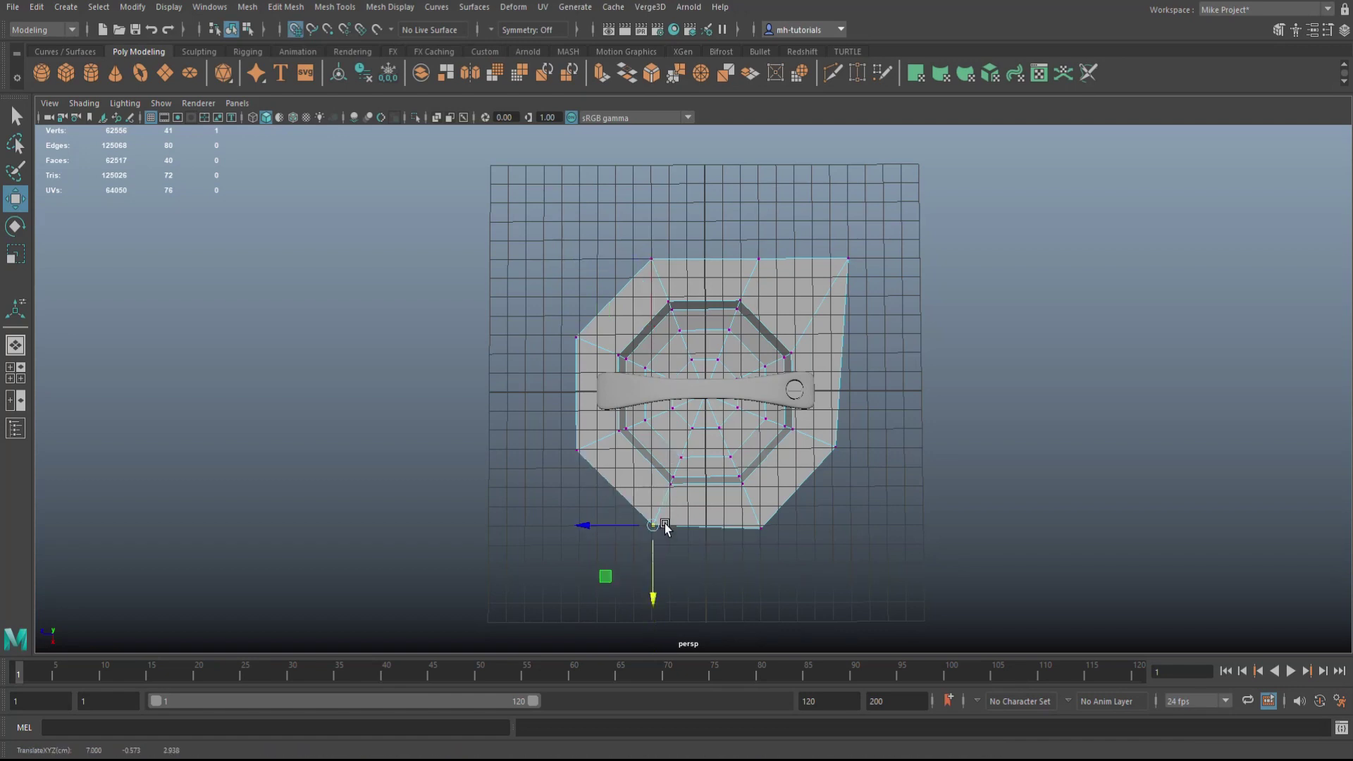
{"action": "left_click", "coordinate": [760, 527]}
{"action": "mouse_move", "coordinate": [764, 606]}
{"action": "left_mouse_down"}
{"action": "mouse_move", "coordinate": [764, 657]}
{"action": "mouse_move", "coordinate": [763, 600]}
{"action": "left_mouse_up"}
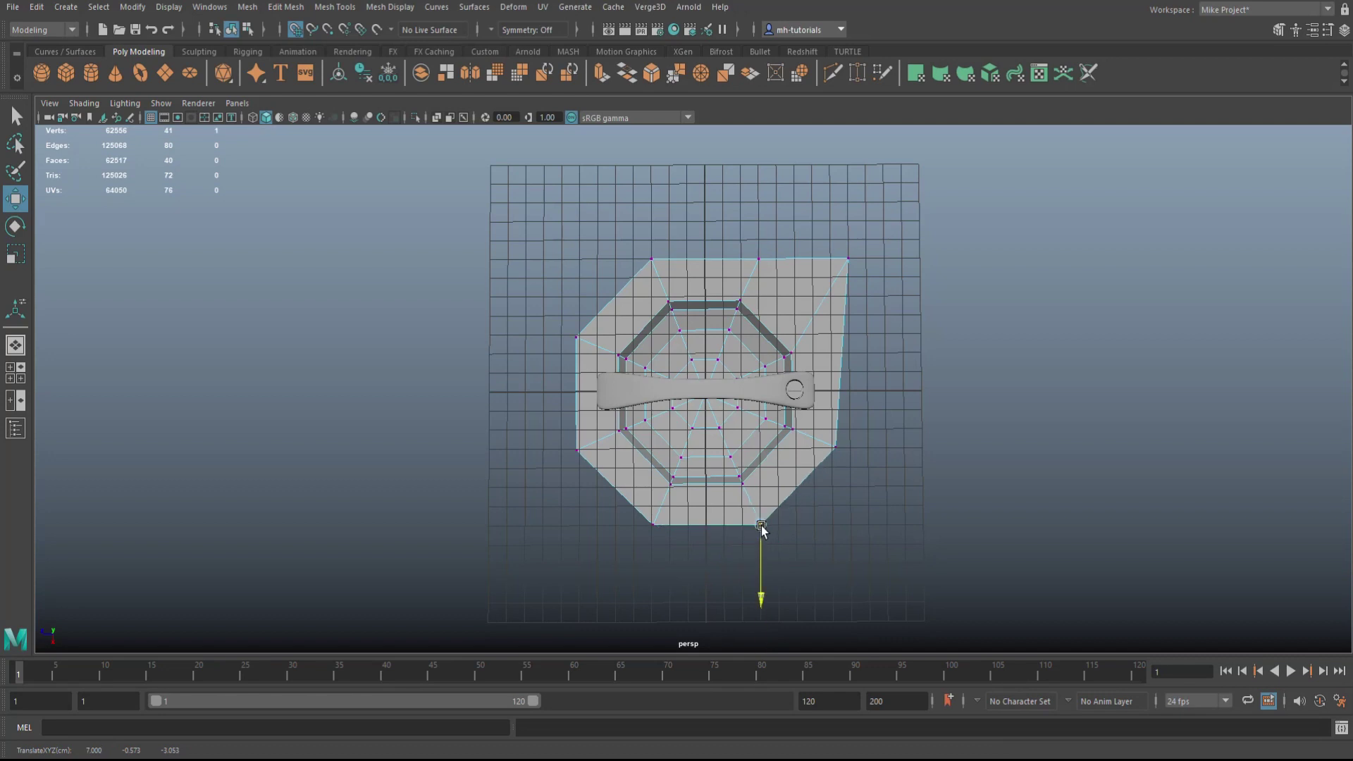
Step: Grid-snap the three remaining diagonal-side vertices of the bowl's outer rim outward so all of its corners are square
{"action": "left_click", "coordinate": [835, 447]}
{"action": "left_click_drag", "start_coordinate": [836, 448], "coordinate": [854, 525]}
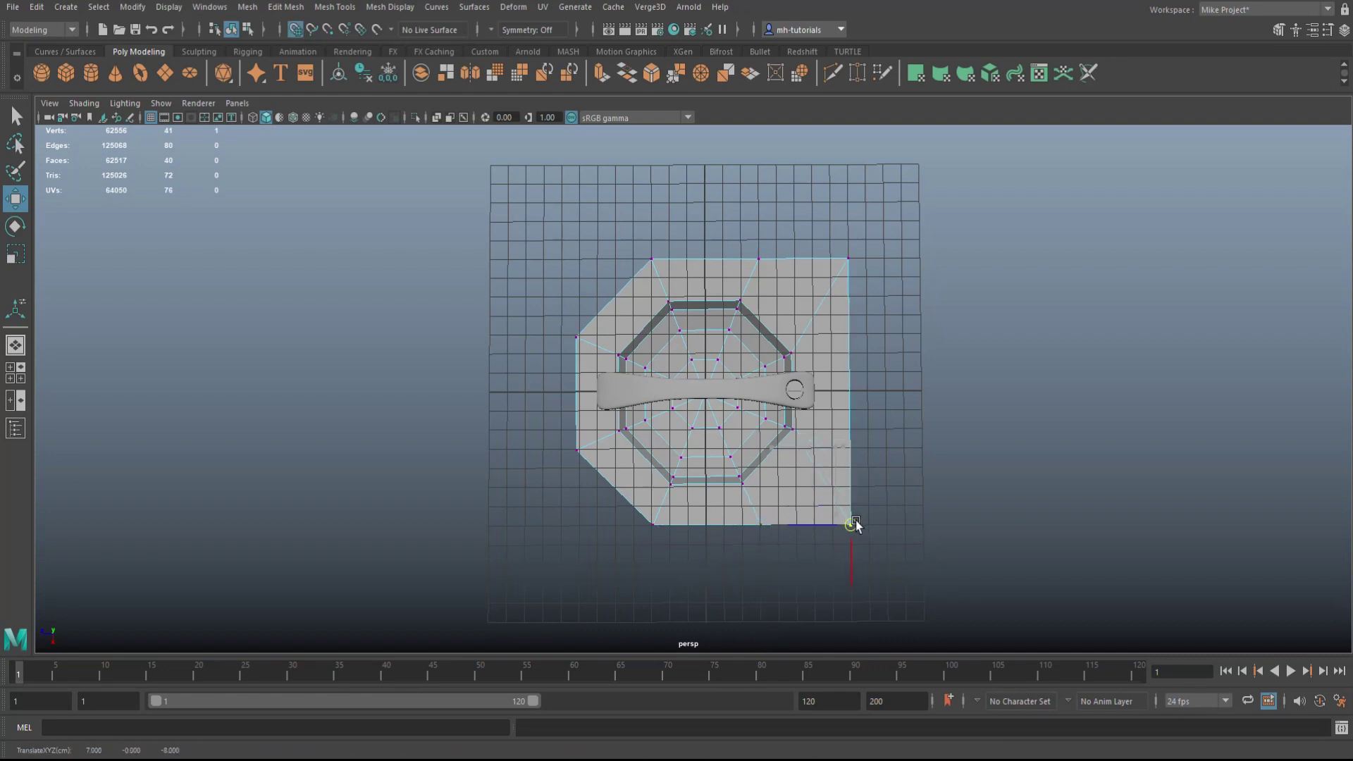
{"action": "left_click", "coordinate": [575, 336]}
{"action": "left_click_drag", "start_coordinate": [579, 338], "coordinate": [579, 260]}
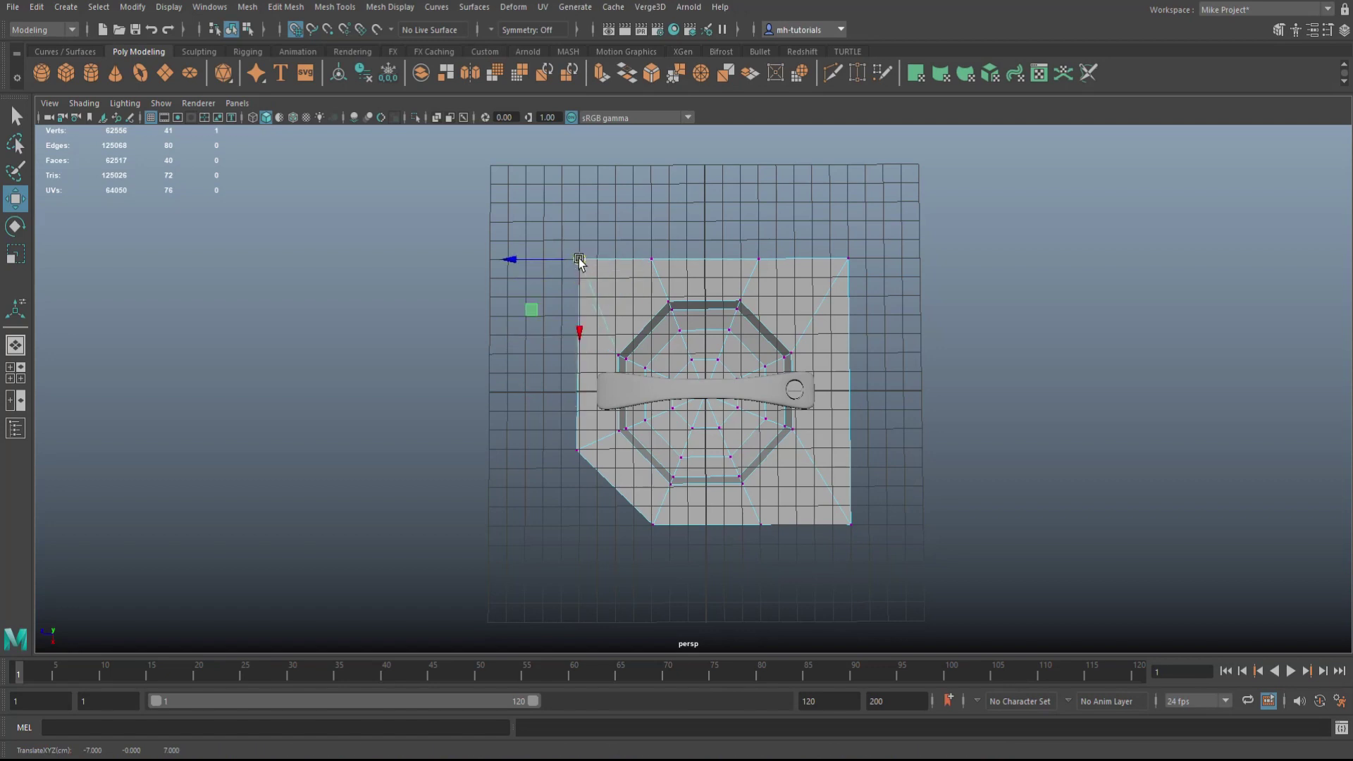
{"action": "left_click", "coordinate": [576, 449]}
{"action": "left_click_drag", "start_coordinate": [576, 450], "coordinate": [580, 523]}
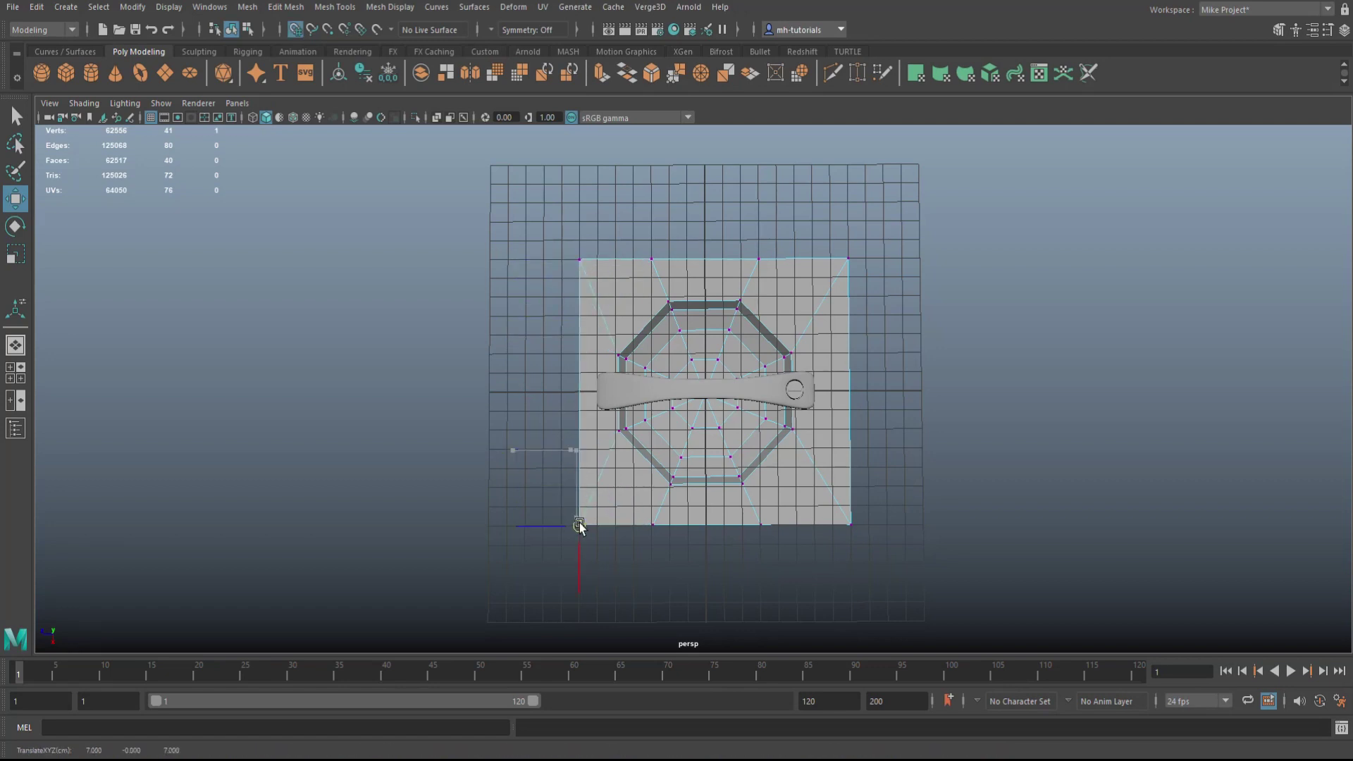
Step: Snap the two rim corner vertices beyond the bridge's unslotted end one grid unit farther outward along the bridge's length
{"action": "left_click_drag", "start_coordinate": [577, 523], "coordinate": [562, 525]}
{"action": "left_click", "coordinate": [577, 260]}
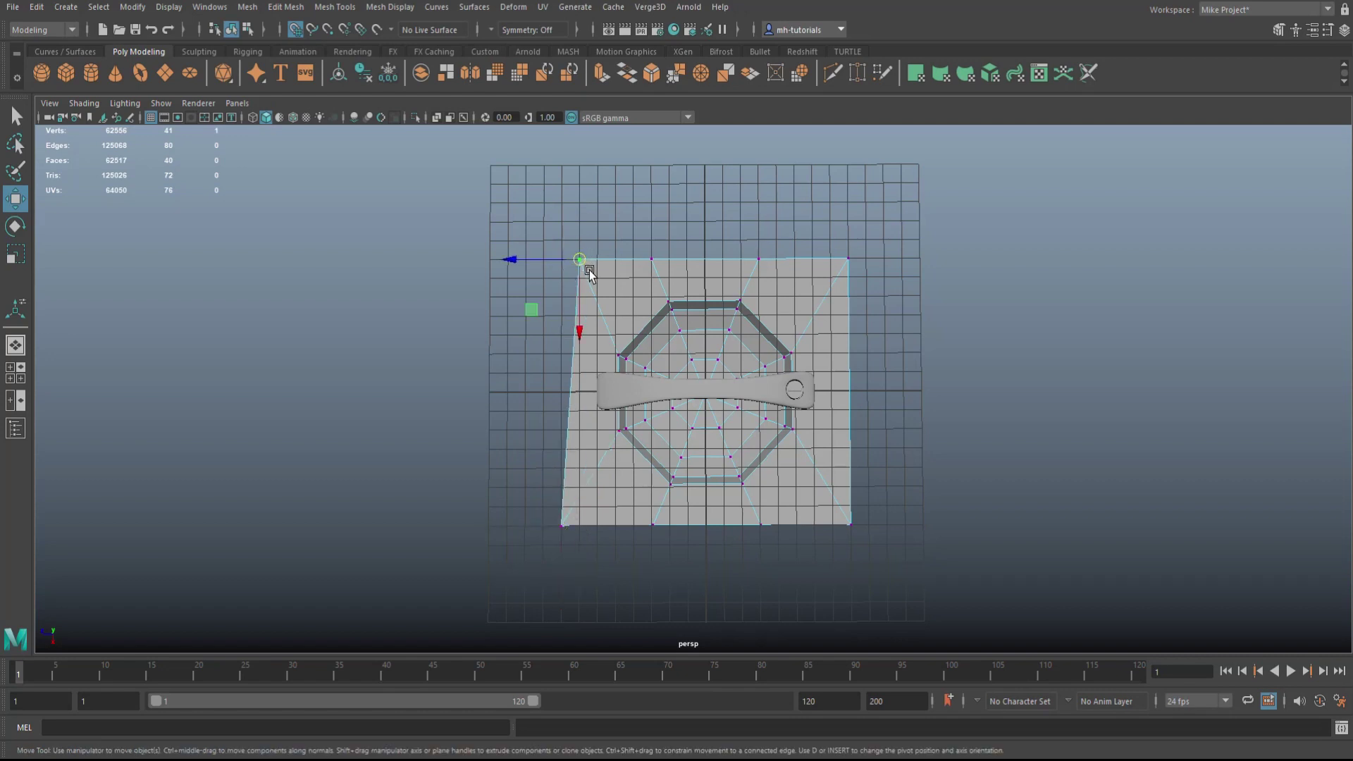
{"action": "left_click_drag", "start_coordinate": [581, 260], "coordinate": [562, 260]}
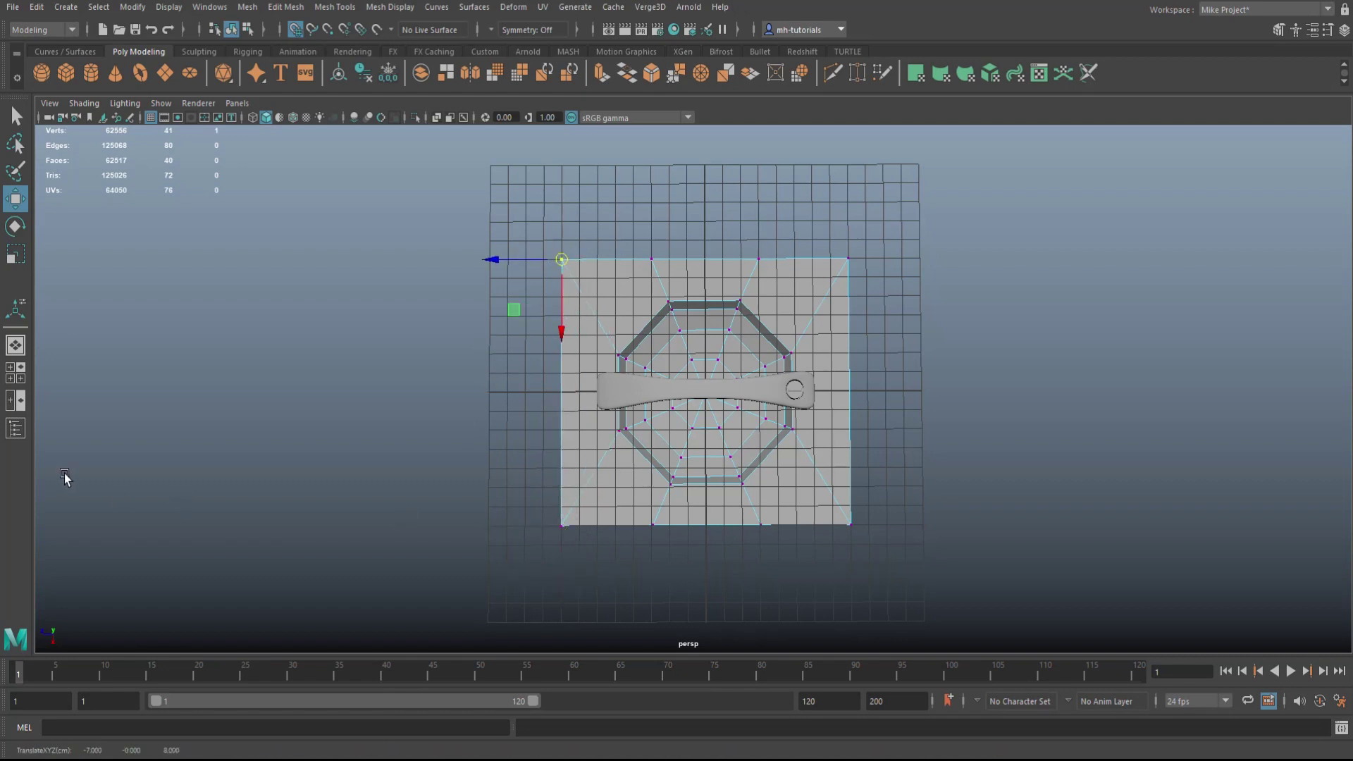
Step: Return the squared bowl to object mode, turn on its smooth preview, and deselect it
{"action": "left_click", "coordinate": [16, 373]}
{"action": "key", "text": "space"}
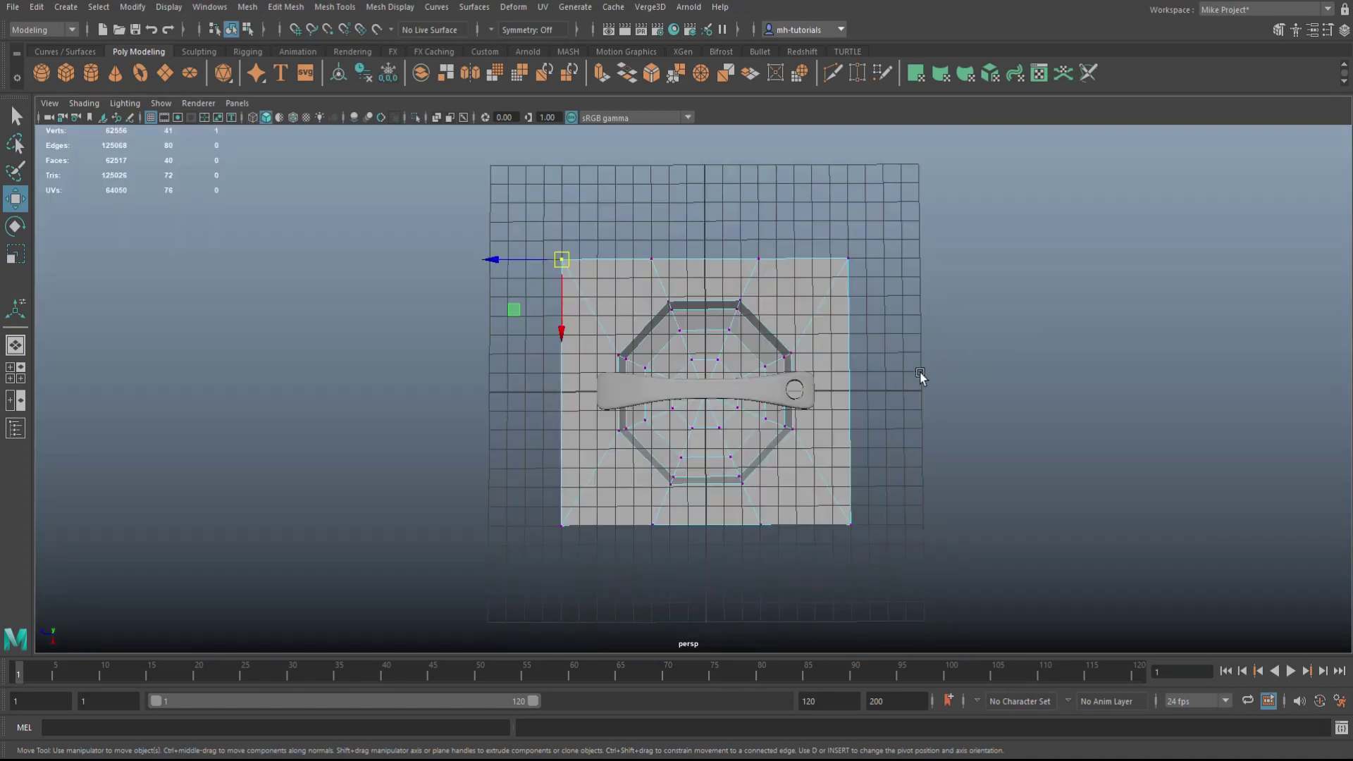
{"action": "left_click_drag", "start_coordinate": [920, 377], "coordinate": [936, 319], "text": "alt"}
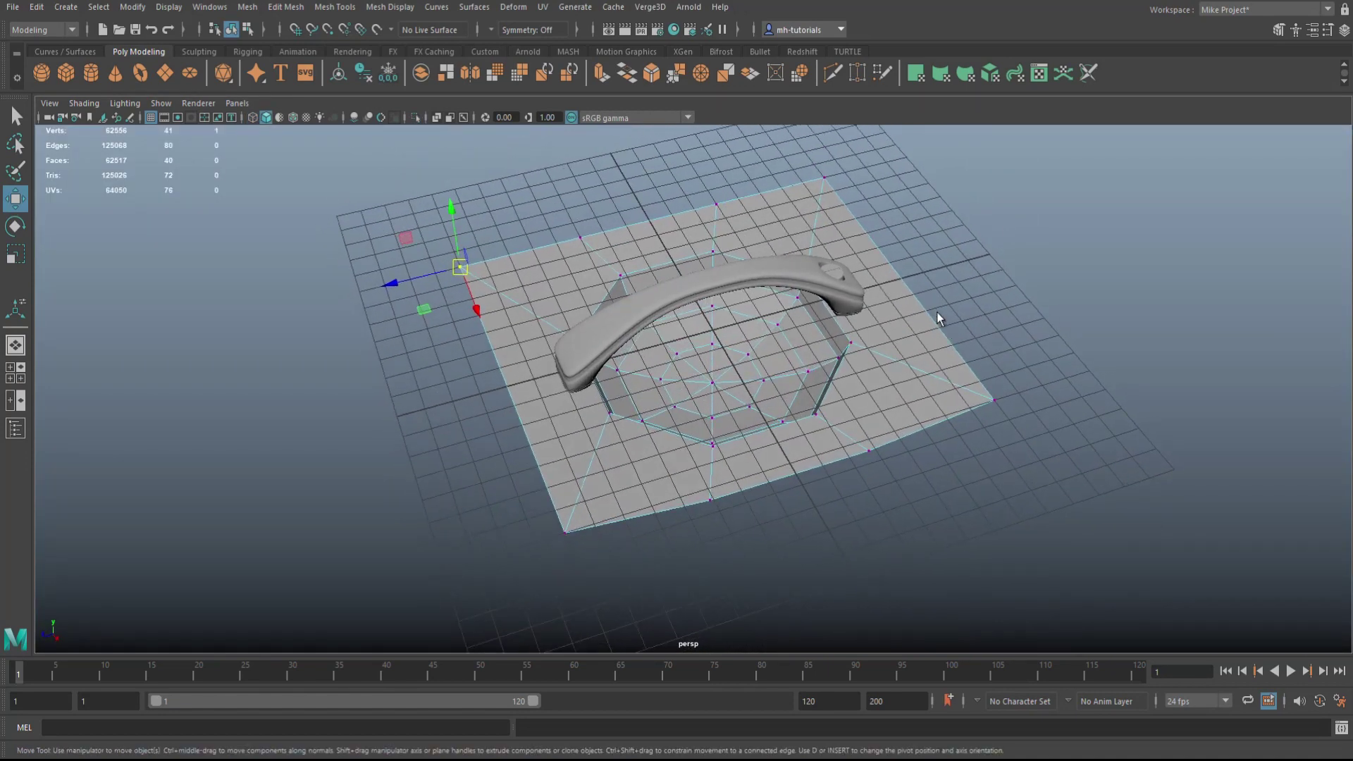
{"action": "right_click_drag", "start_coordinate": [936, 311], "coordinate": [927, 379]}
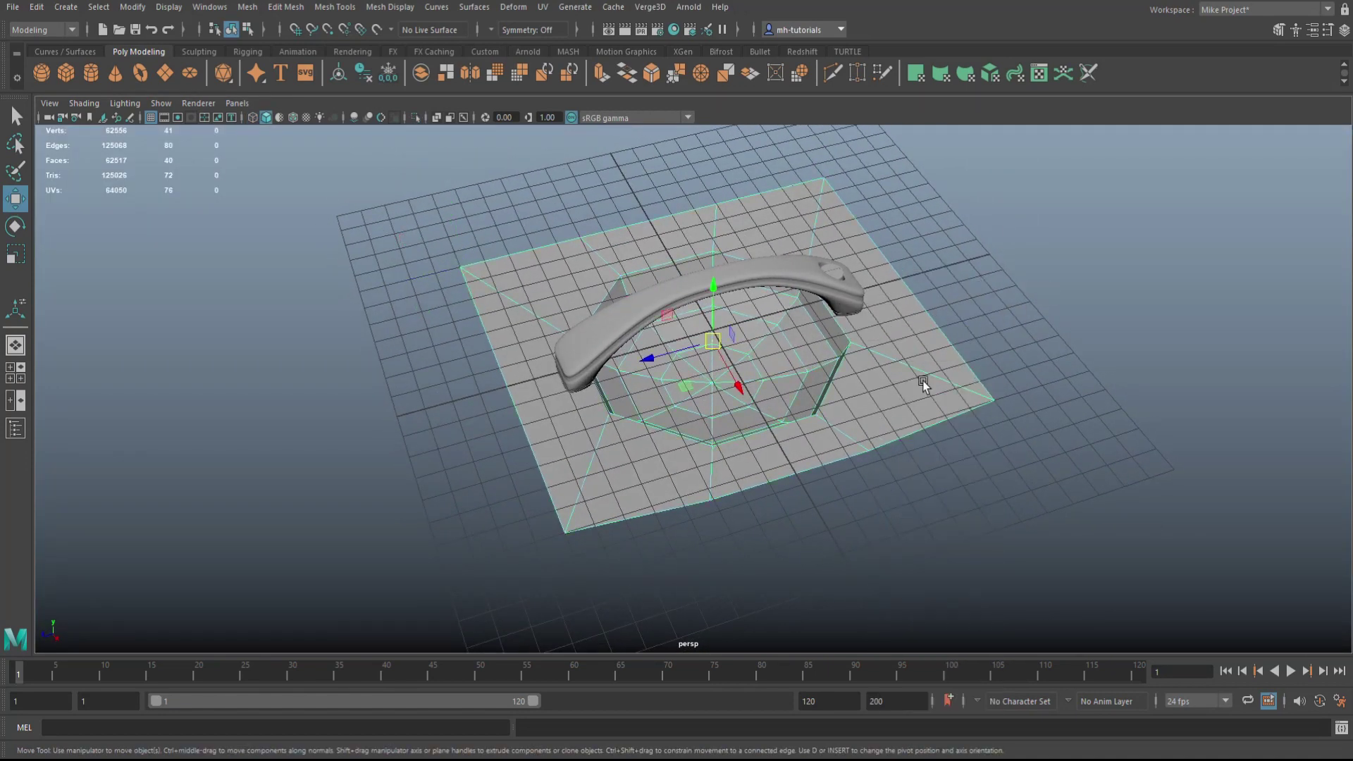
{"action": "key", "text": "3"}
{"action": "left_click", "coordinate": [1003, 302]}
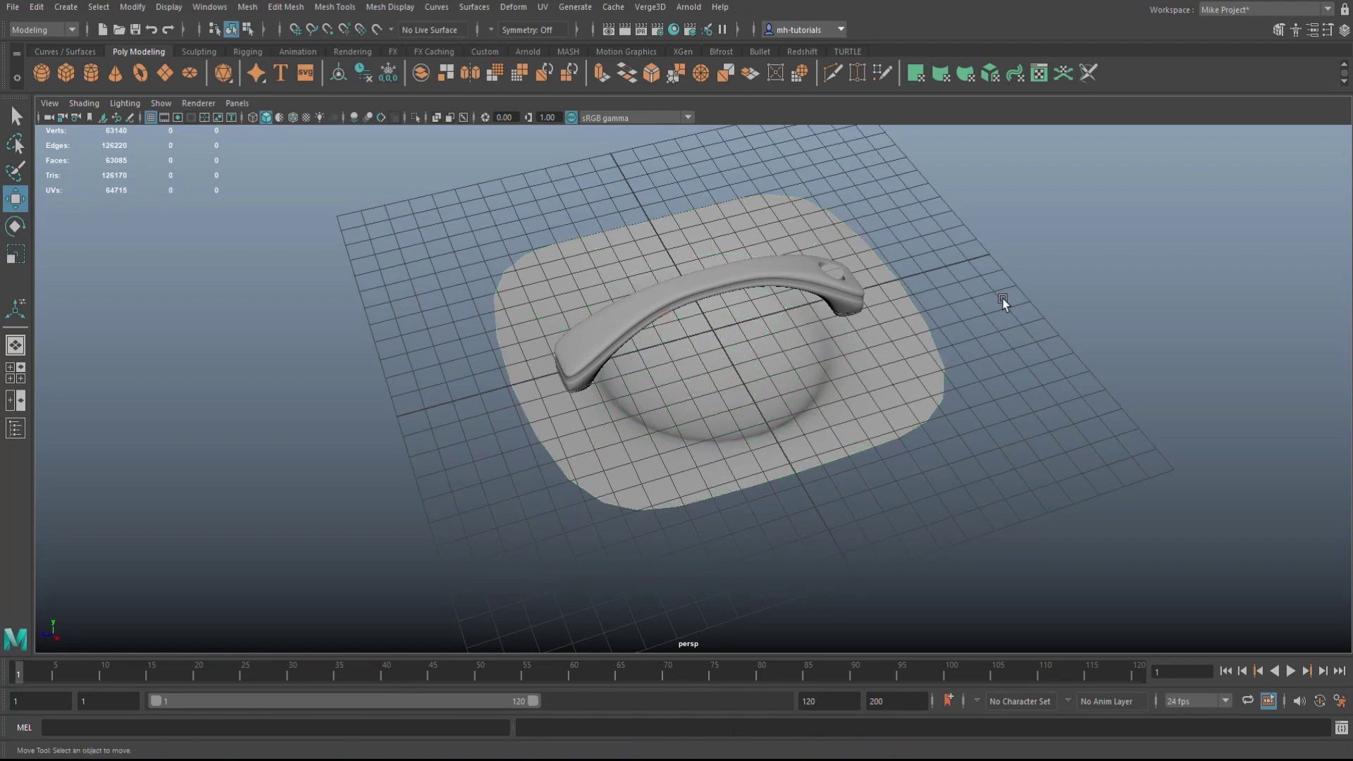
{"action": "left_click_drag", "start_coordinate": [1003, 302], "coordinate": [943, 345], "text": "alt"}
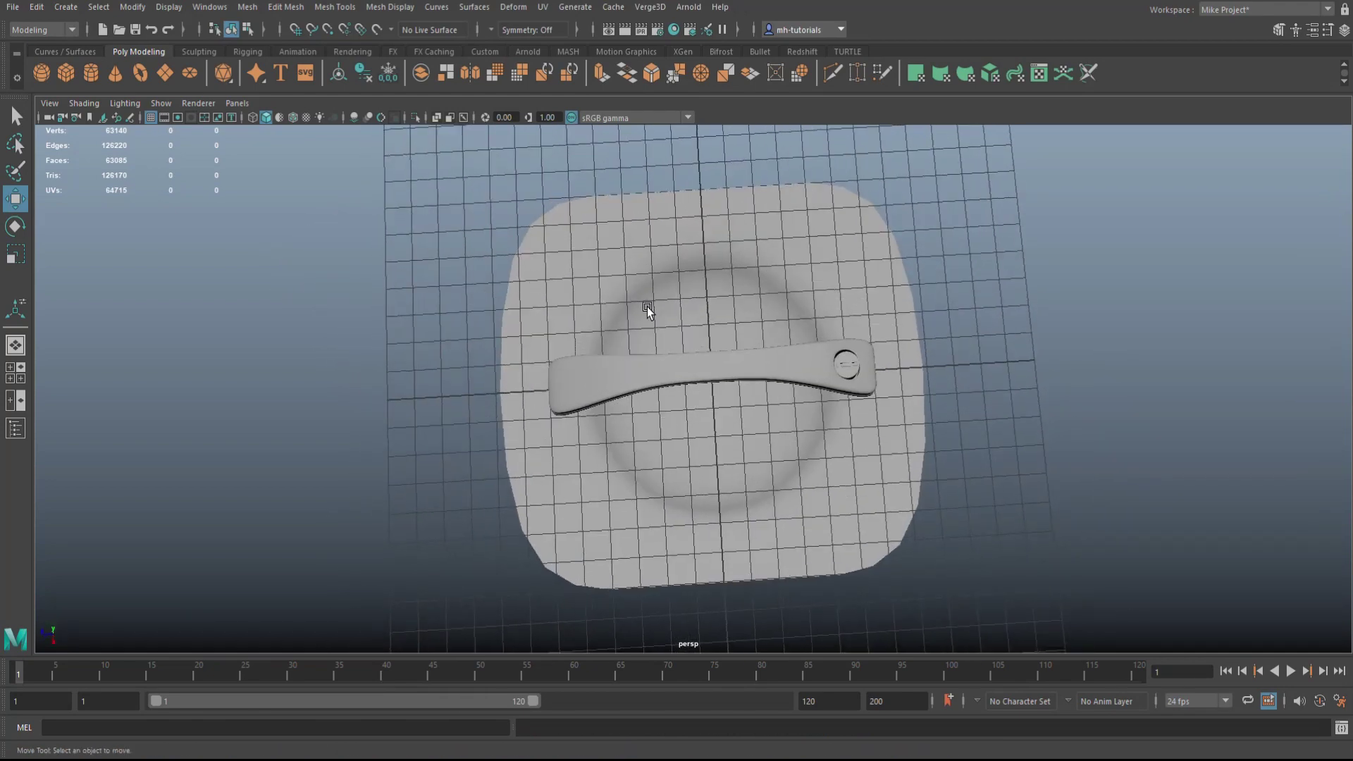
Step: With soft selection on and the Scale tool's axis orientation set to World, scale the bowl's central band of vertices inward toward the bridge
{"action": "left_click", "coordinate": [714, 267]}
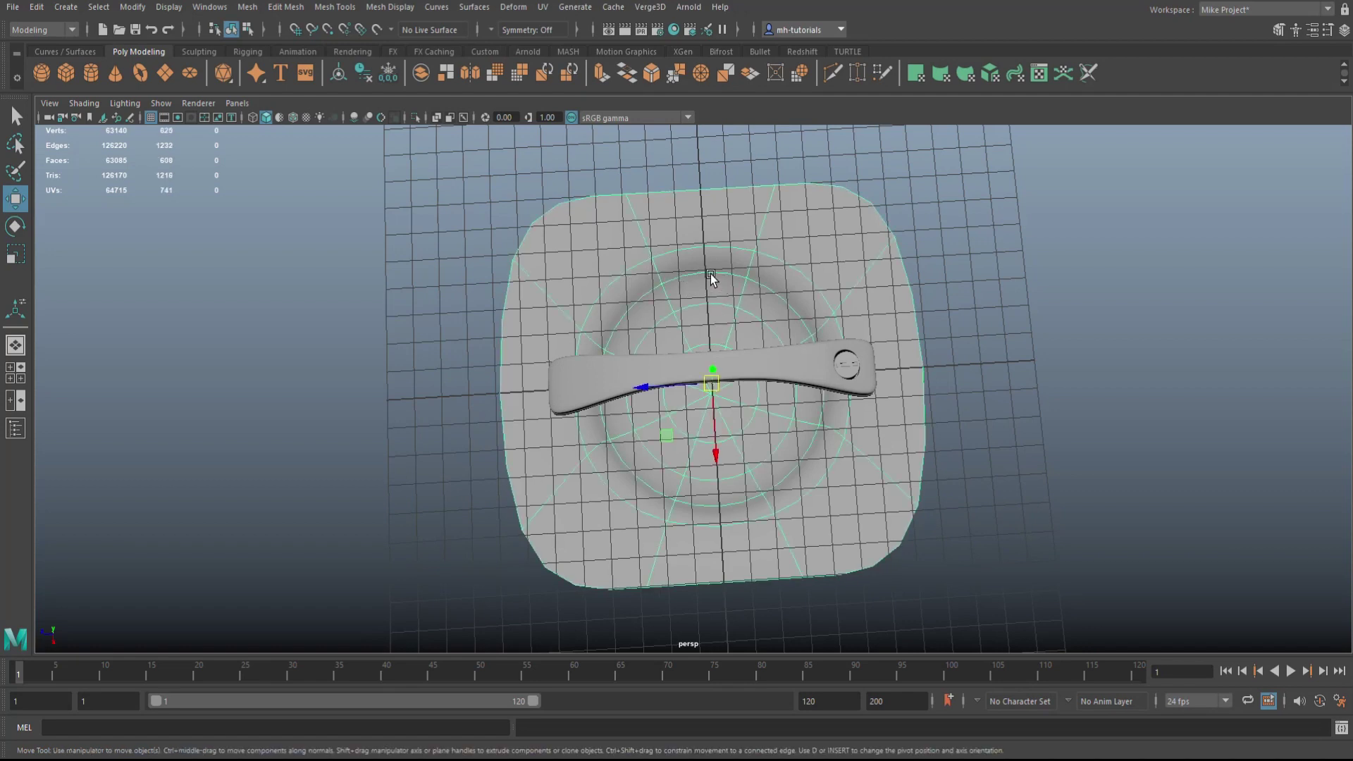
{"action": "right_click_drag", "start_coordinate": [712, 263], "coordinate": [650, 261]}
{"action": "left_click_drag", "start_coordinate": [707, 272], "coordinate": [1048, 444], "text": "alt"}
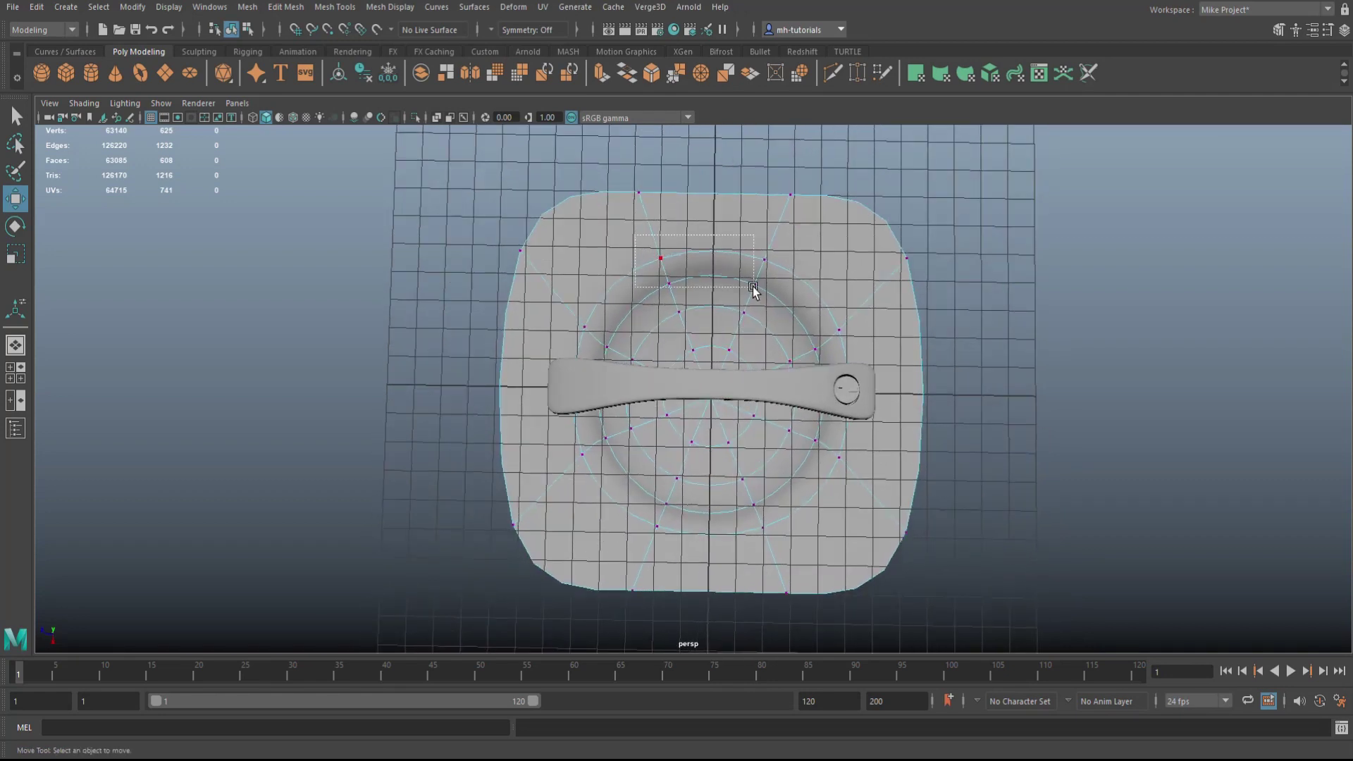
{"action": "left_click_drag", "start_coordinate": [753, 286], "coordinate": [785, 564]}
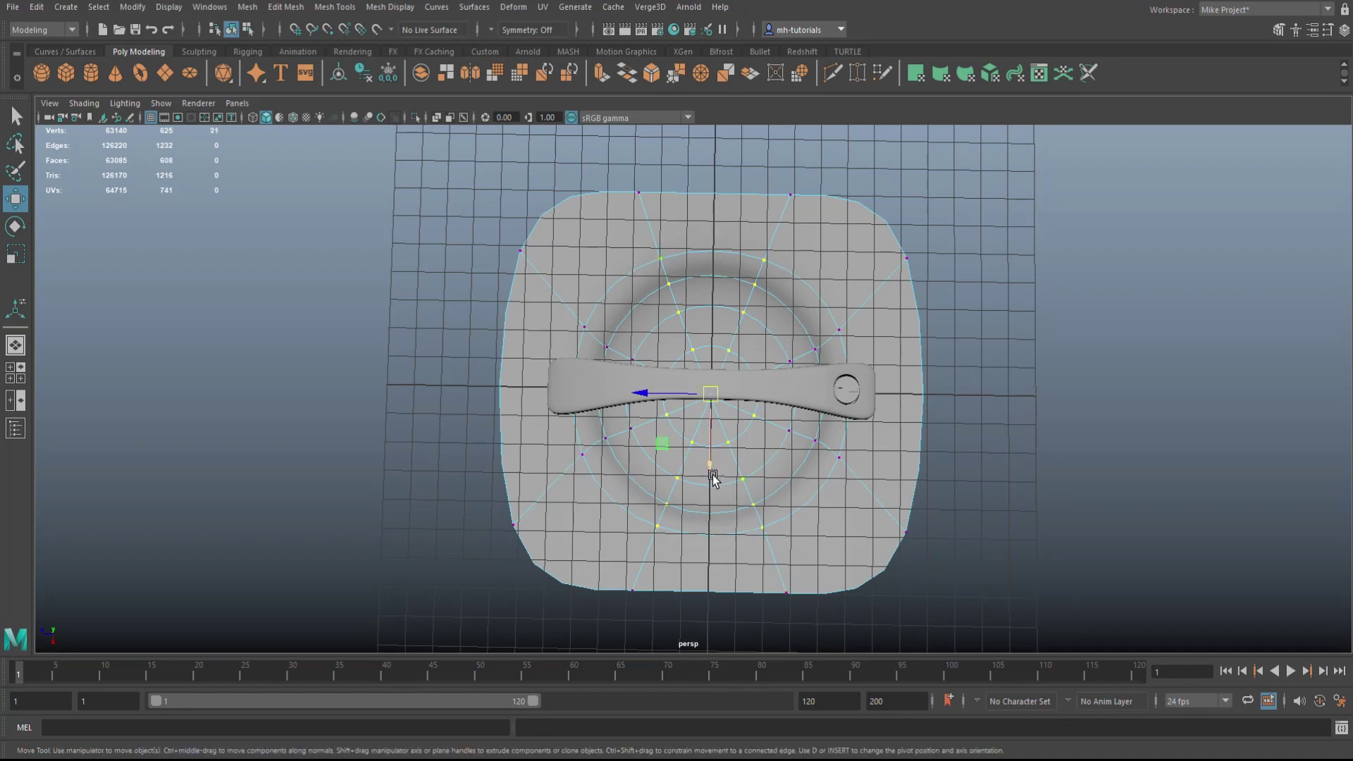
{"action": "key", "text": "r"}
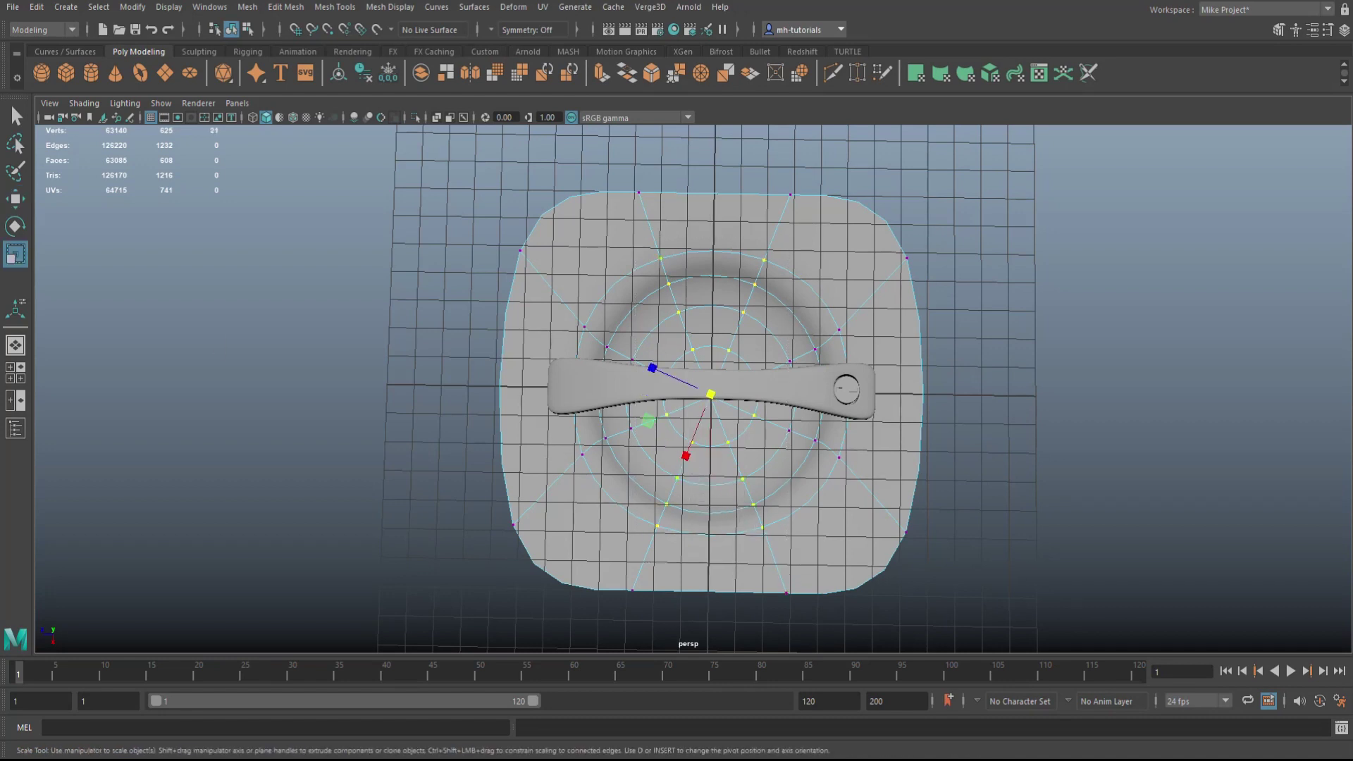
{"action": "double_click", "coordinate": [12, 262]}
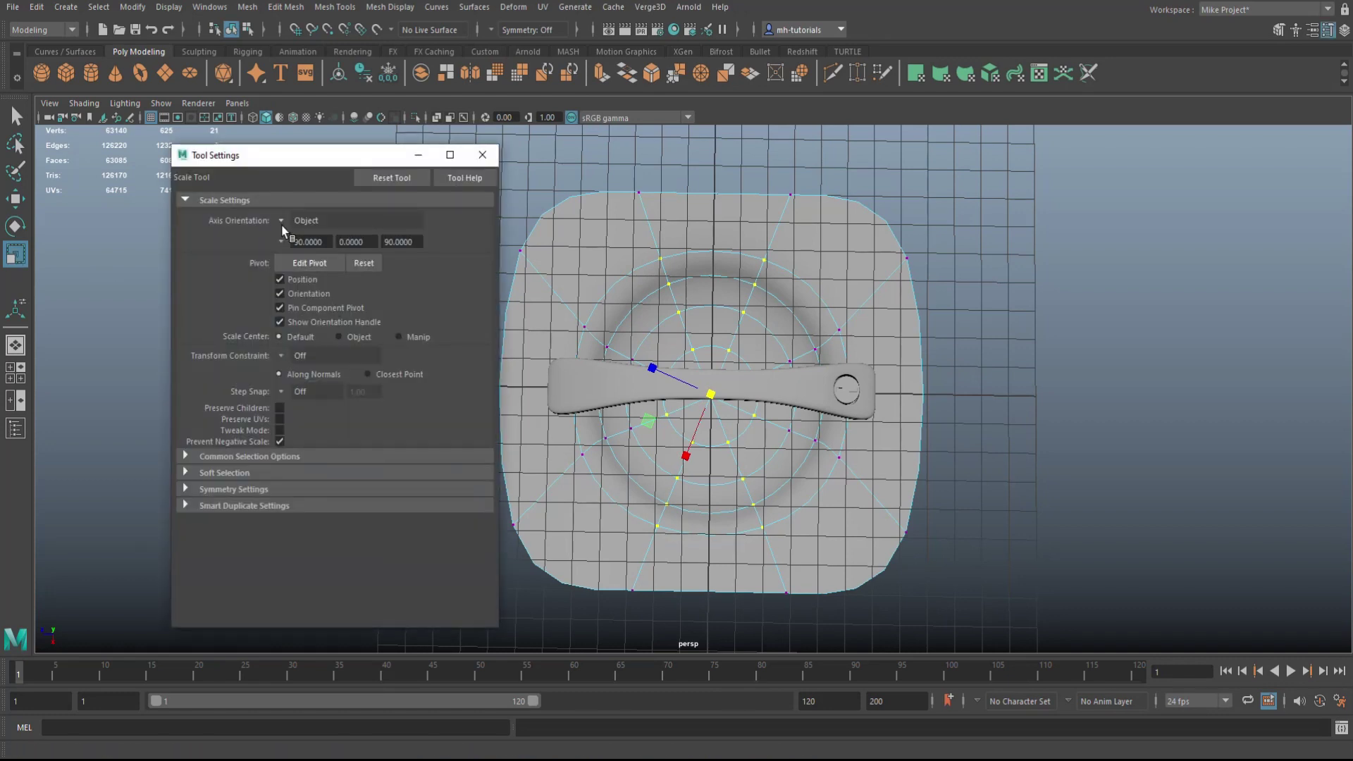
{"action": "left_click", "coordinate": [282, 223]}
{"action": "left_click", "coordinate": [311, 248]}
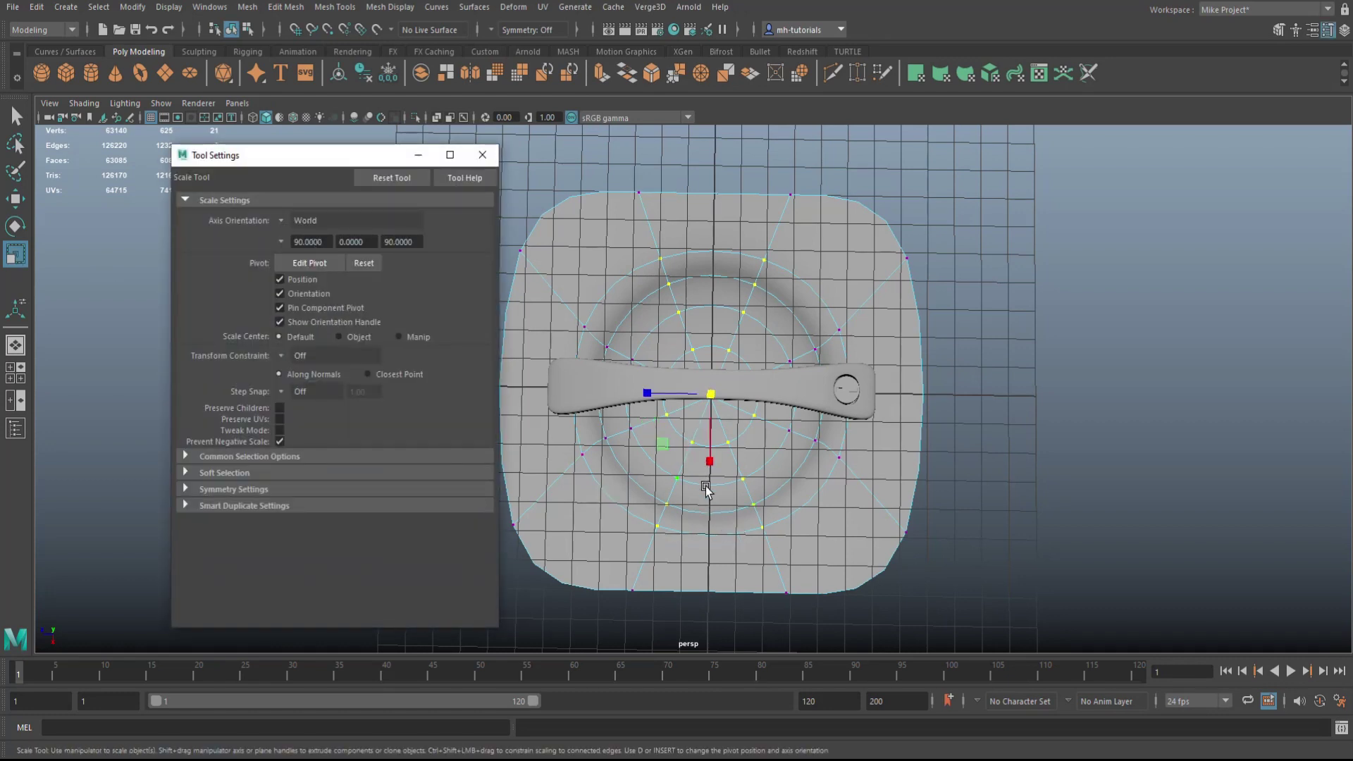
{"action": "key", "text": "b"}
{"action": "left_click_drag", "start_coordinate": [713, 471], "coordinate": [747, 456]}
{"action": "left_click", "coordinate": [1078, 363]}
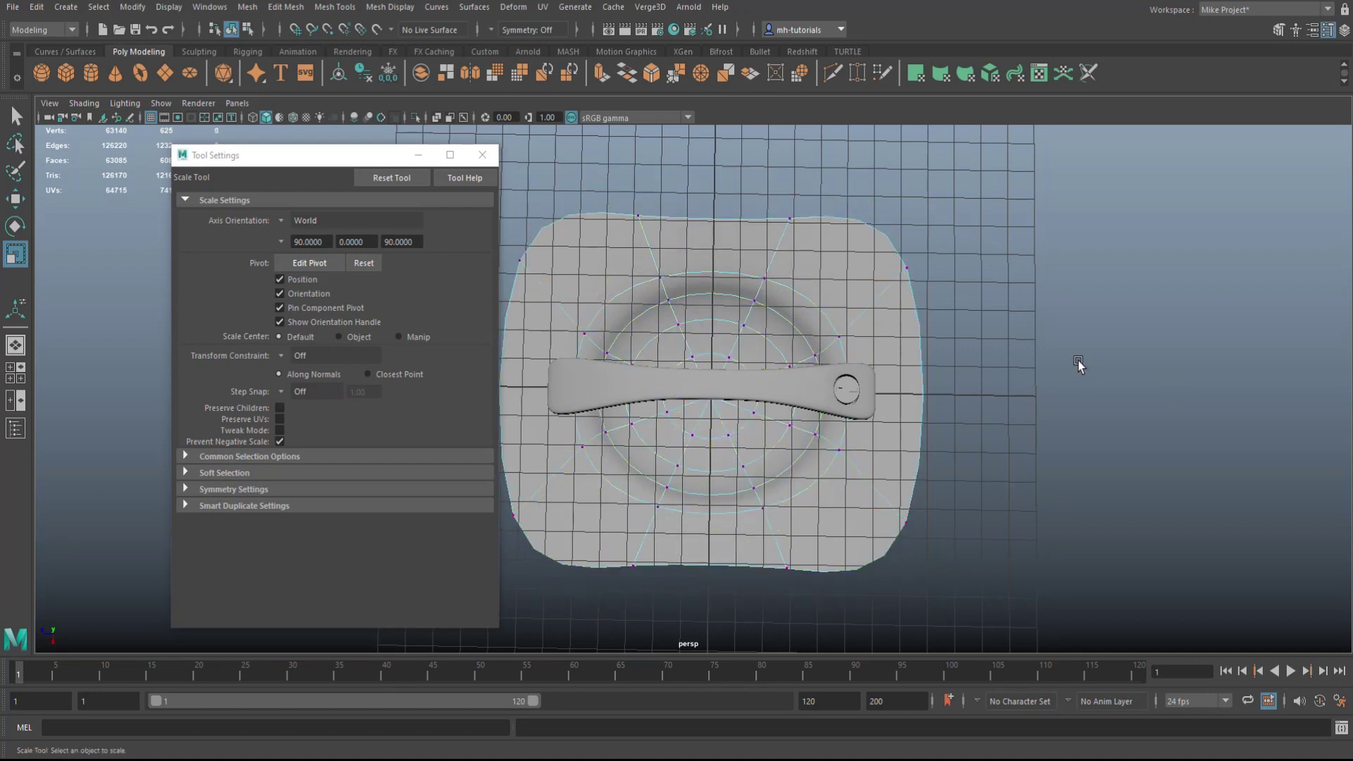
{"action": "left_click", "coordinate": [482, 154]}
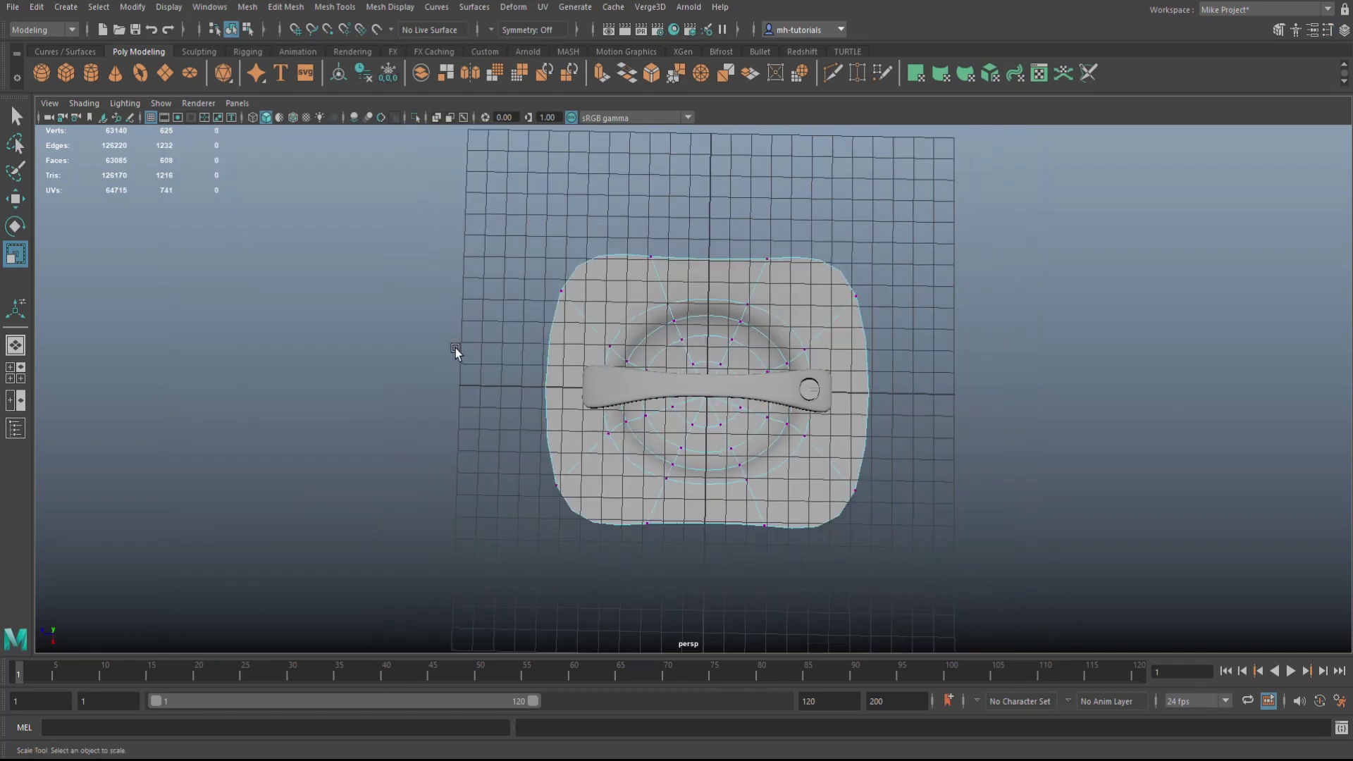
Step: Leave vertex mode on the narrowed bowl and deselect it
{"action": "left_click", "coordinate": [12, 378]}
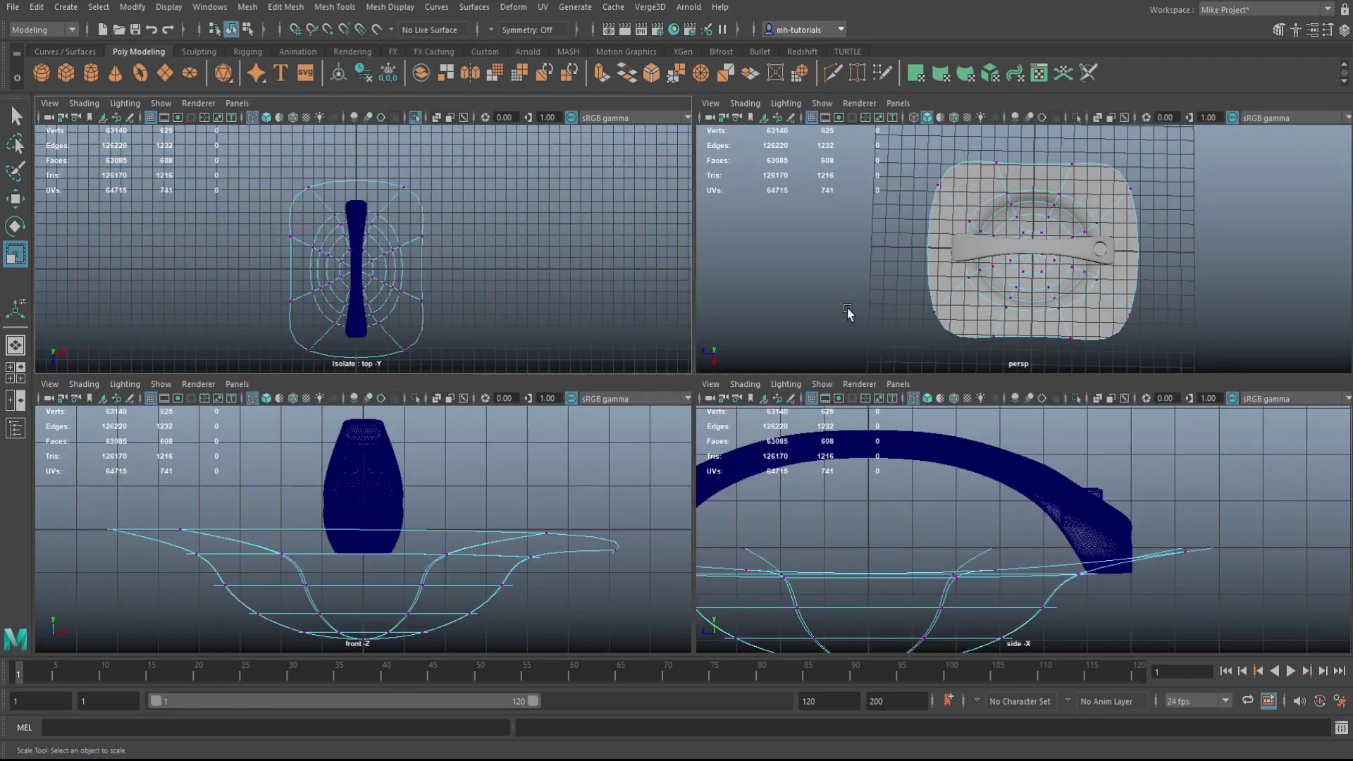
{"action": "key", "text": "space"}
{"action": "left_click_drag", "start_coordinate": [846, 518], "coordinate": [956, 495], "text": "alt"}
{"action": "scroll", "coordinate": [1023, 432], "scroll_direction": "up", "scroll_amount": 2}
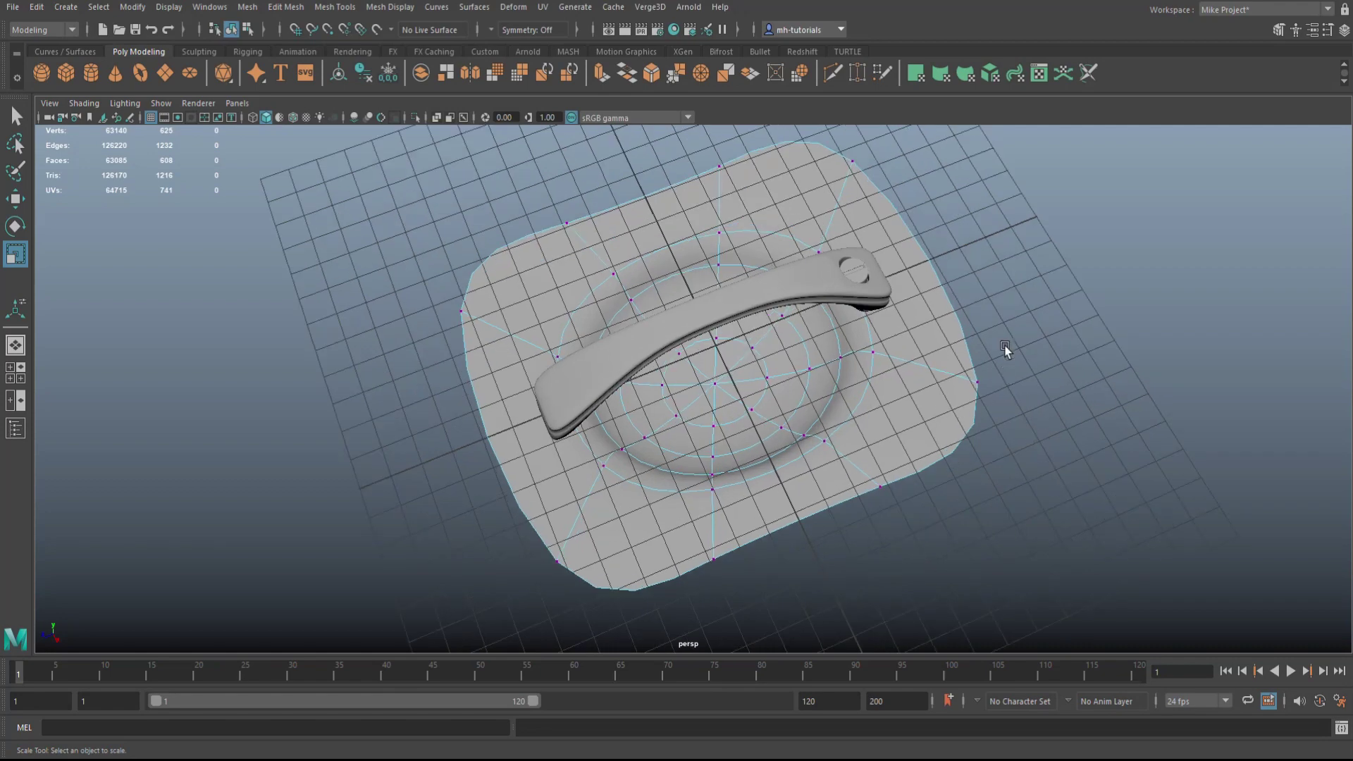
{"action": "right_click_drag", "start_coordinate": [1027, 302], "coordinate": [1042, 302]}
{"action": "left_click", "coordinate": [1042, 302]}
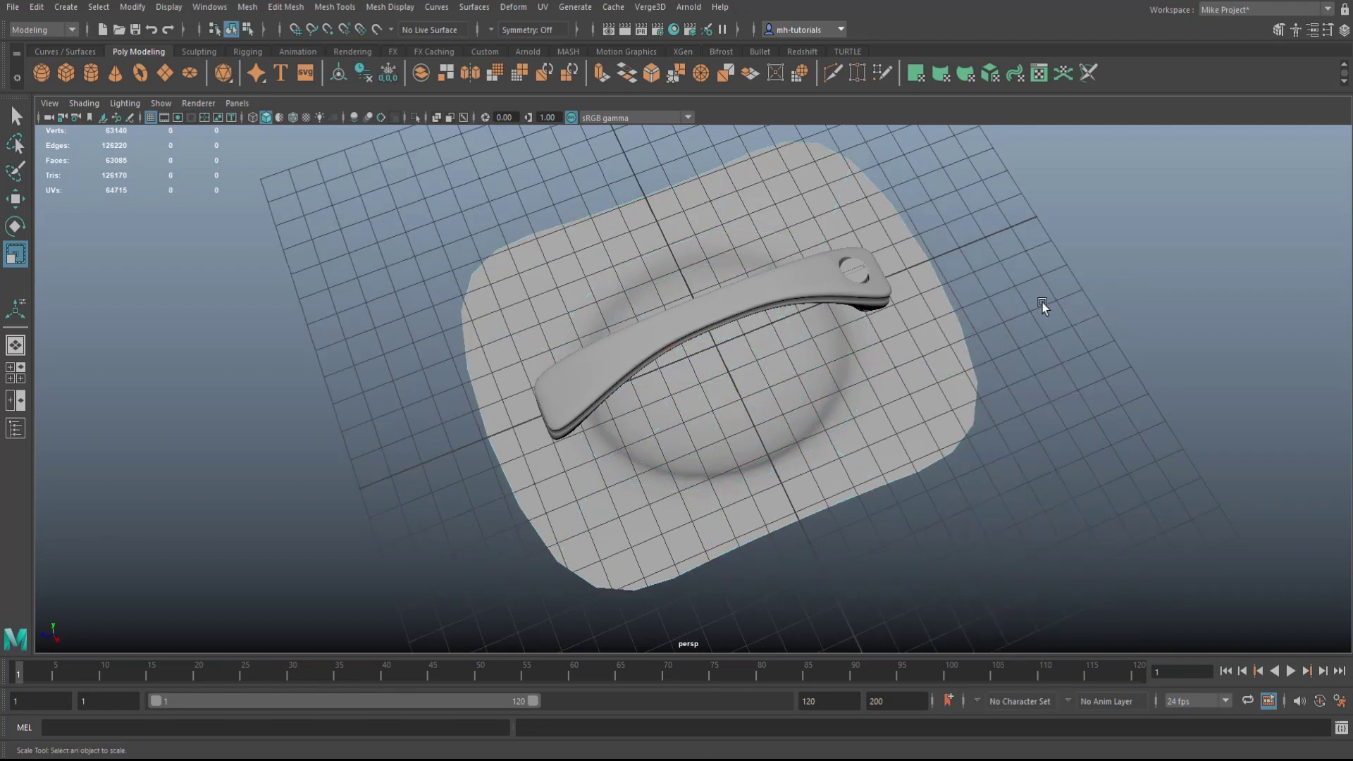
{"action": "mouse_move", "coordinate": [1029, 308]}
{"action": "left_mouse_down", "text": "alt"}
{"action": "mouse_move", "coordinate": [1029, 374]}
{"action": "mouse_move", "coordinate": [1047, 305]}
{"action": "mouse_move", "coordinate": [1000, 303]}
{"action": "mouse_move", "coordinate": [1016, 319]}
{"action": "left_mouse_up", "text": "alt"}
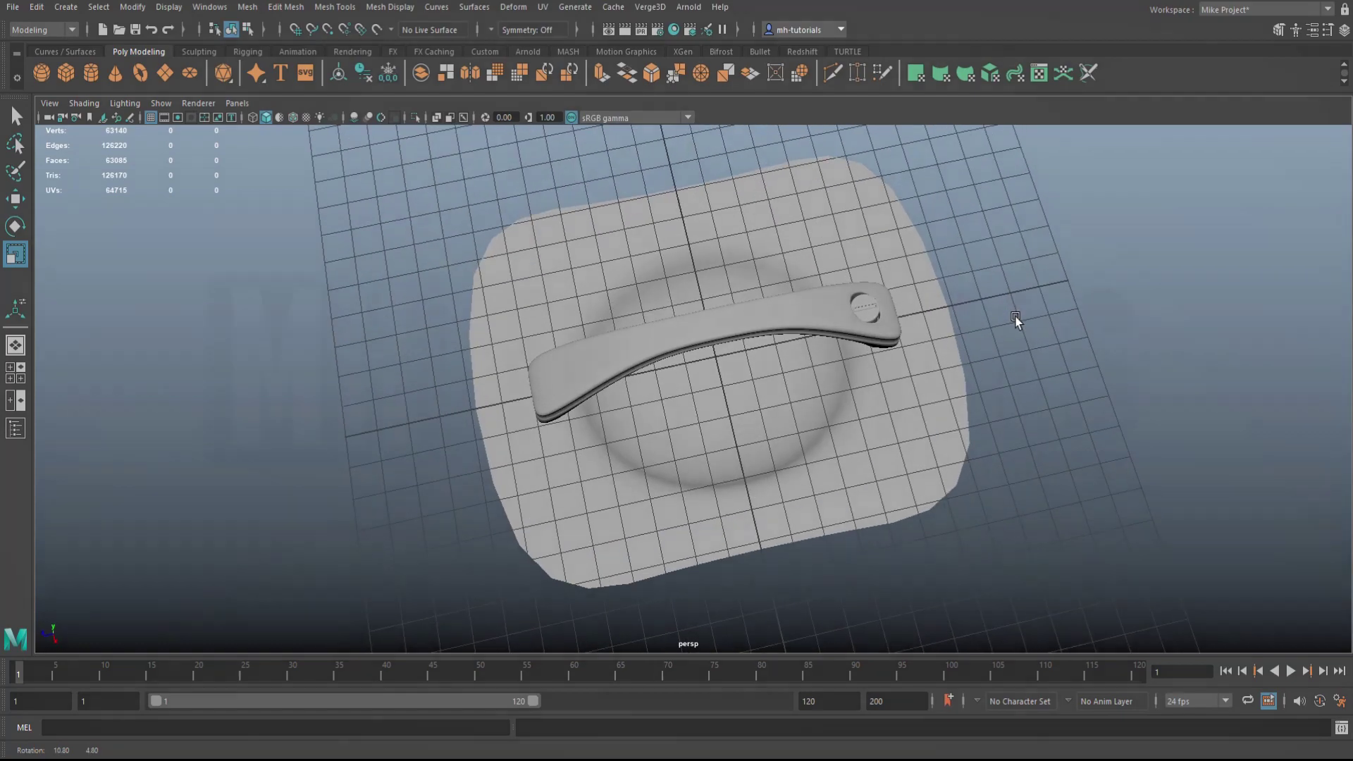